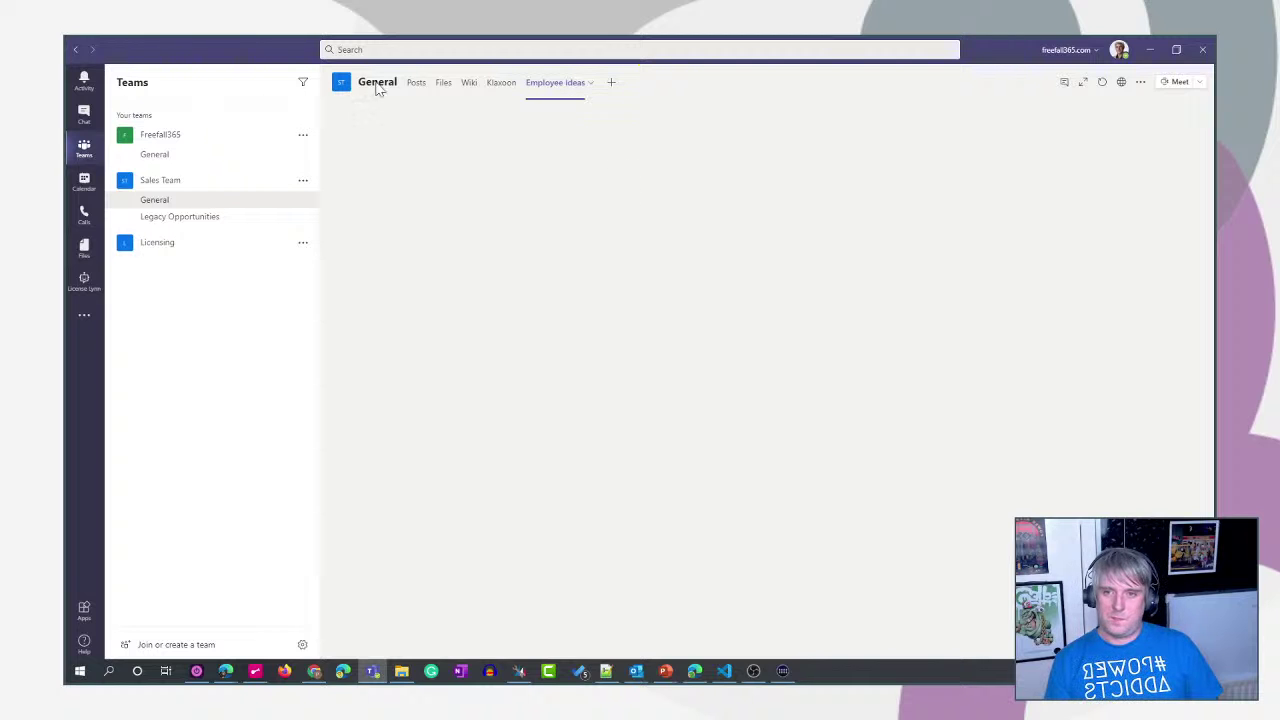
click(417, 87)
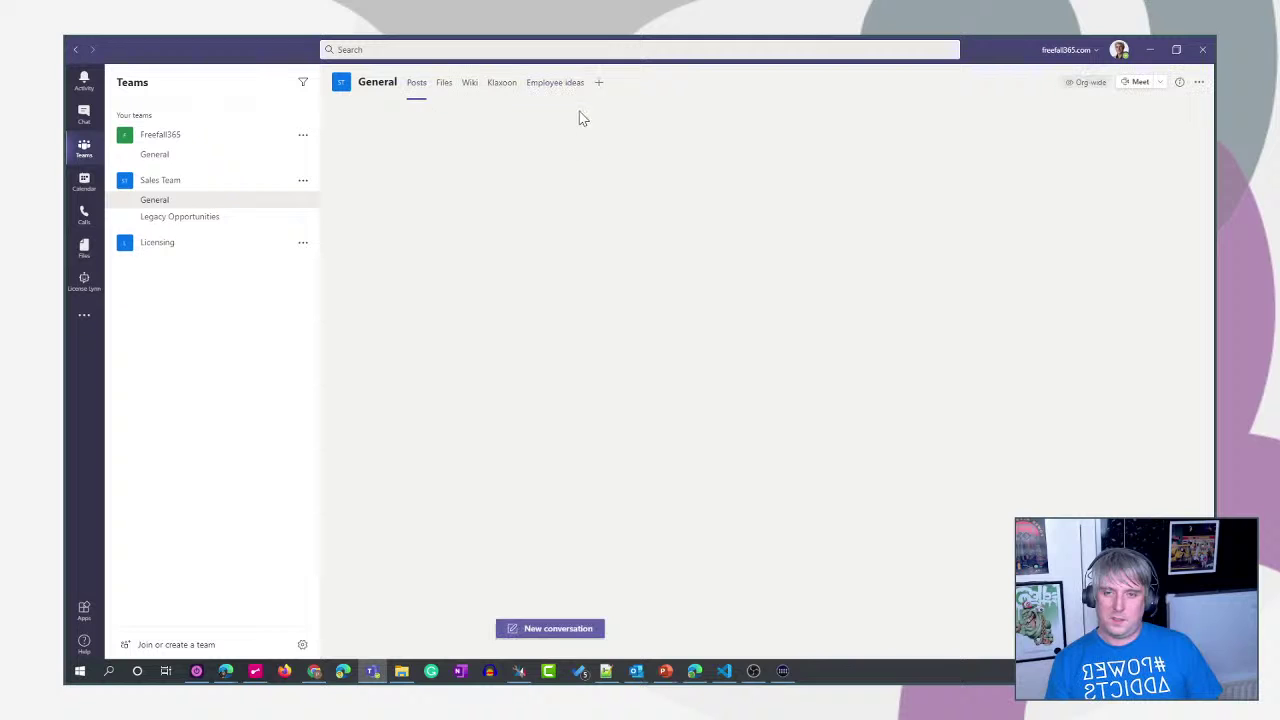
click(550, 90)
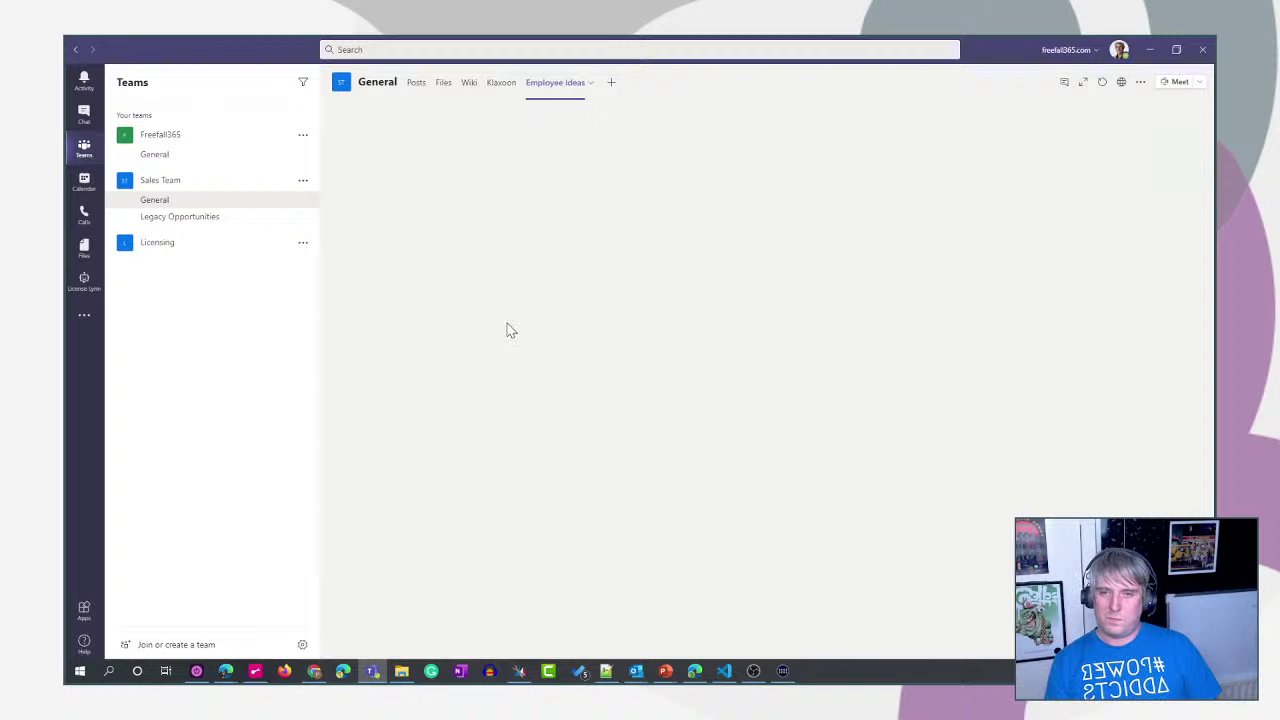
click(1203, 49)
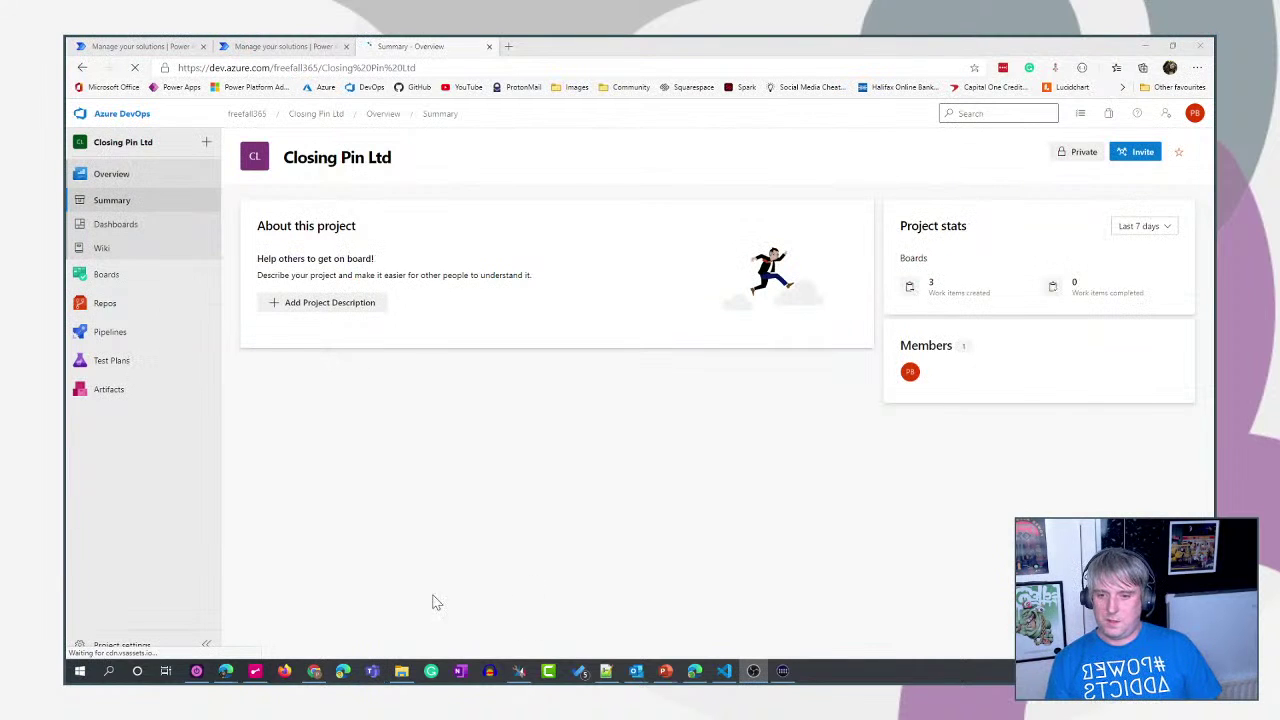
click(372, 672)
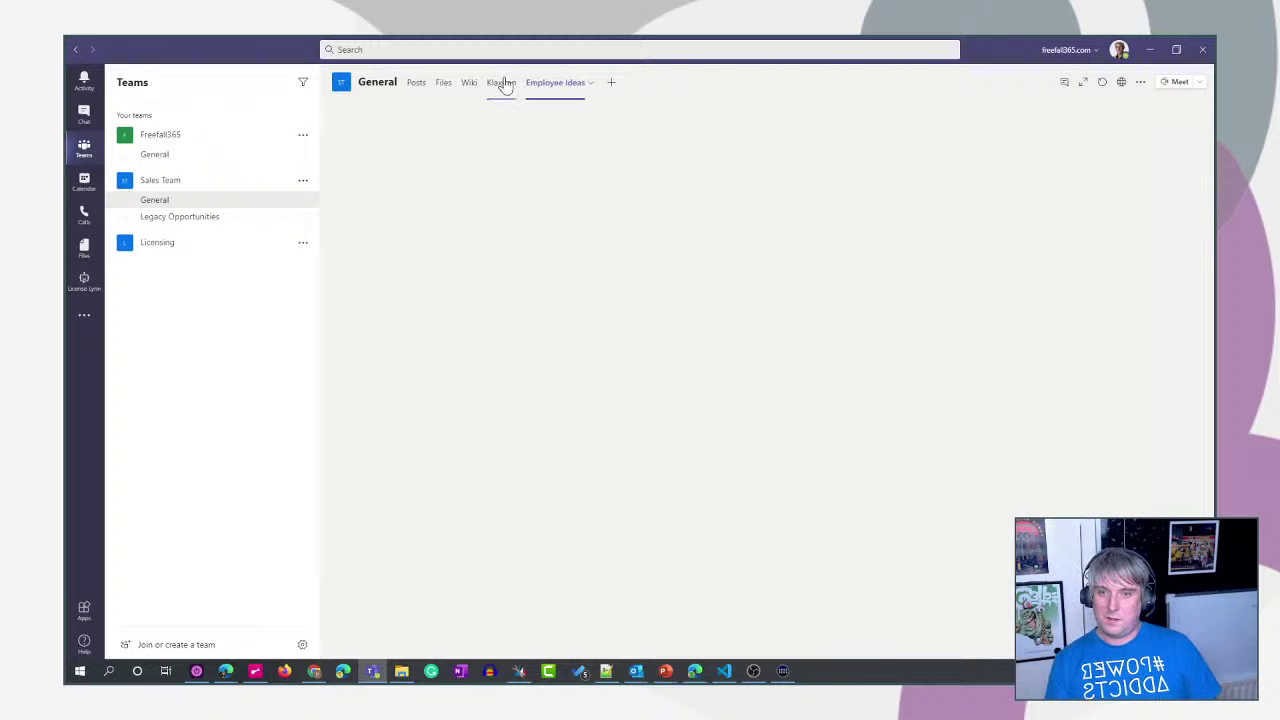
click(420, 87)
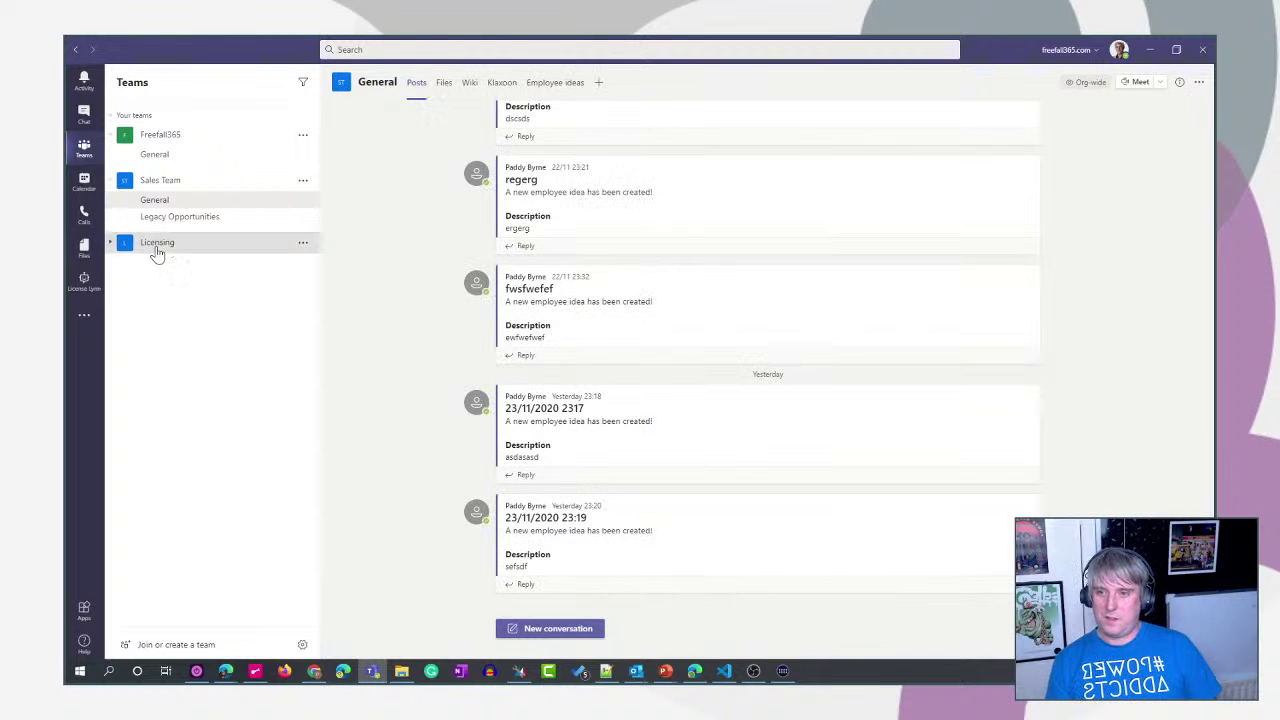
click(156, 248)
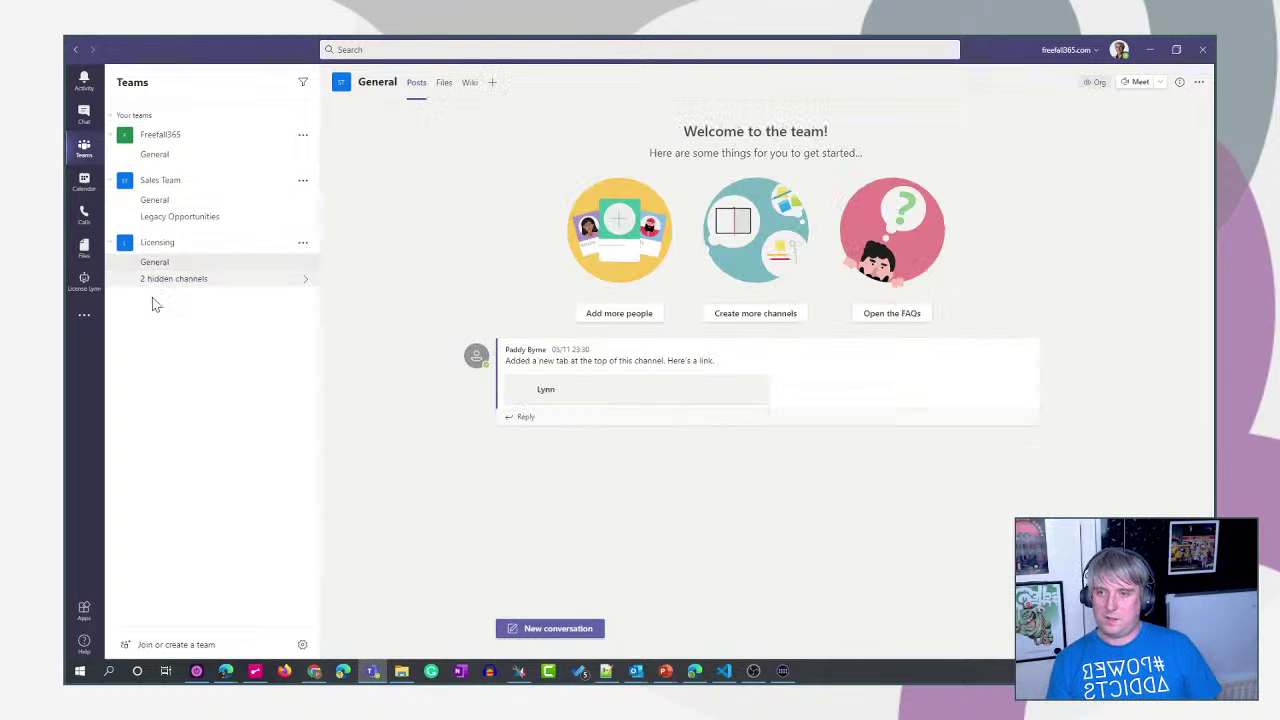
click(173, 205)
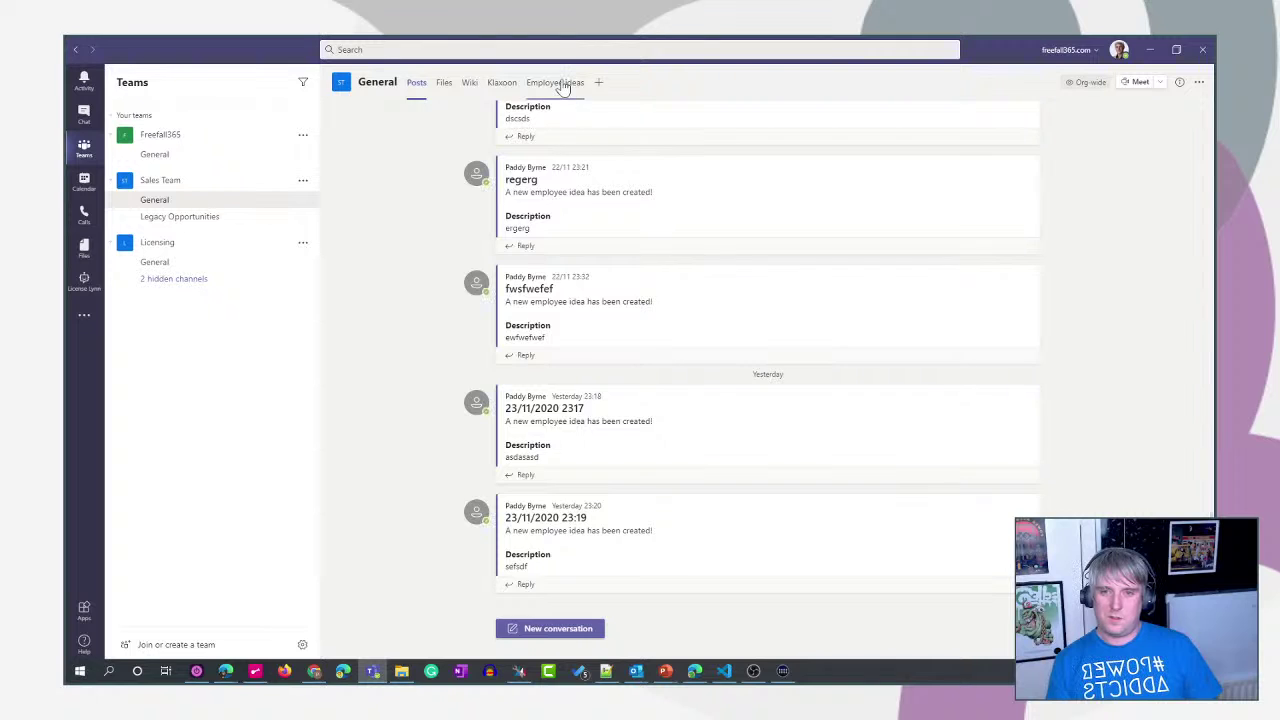
- Open the Employee ideas tab of the Sales Team's General channel and view the 23/11/2020 23:19 idea in the Workplace Safety campaign
click(563, 85)
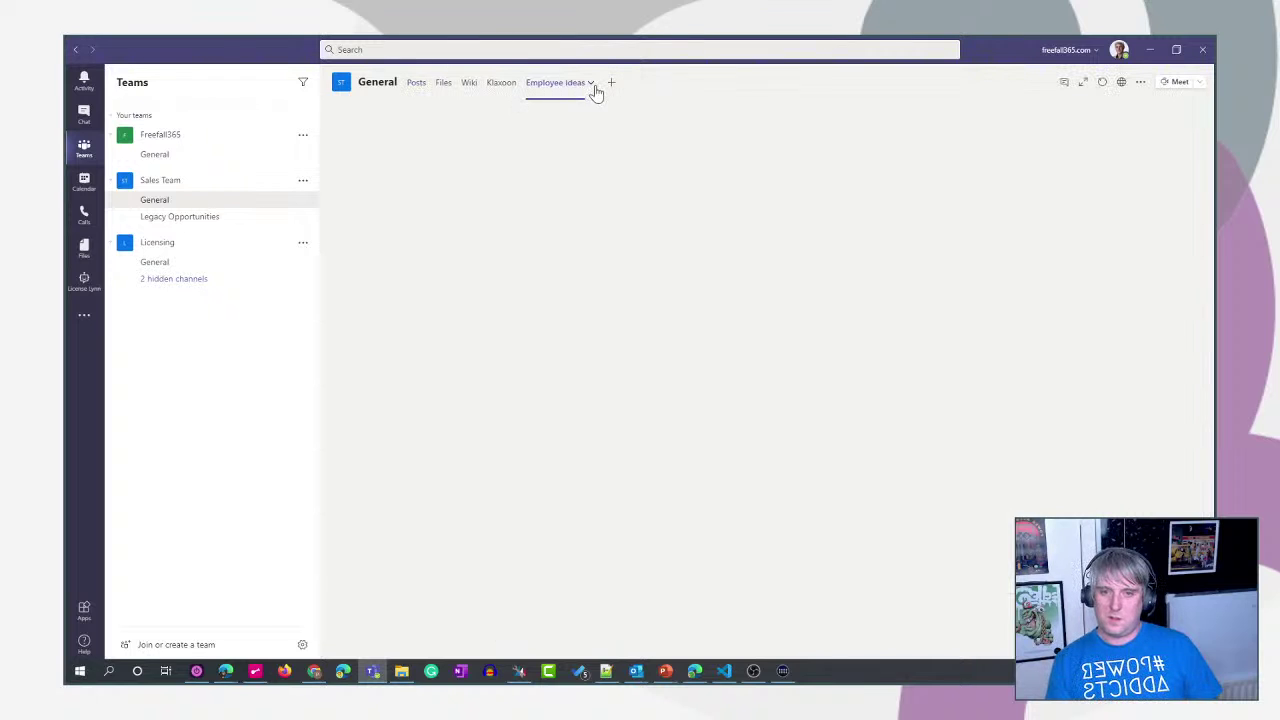
click(590, 84)
click(590, 86)
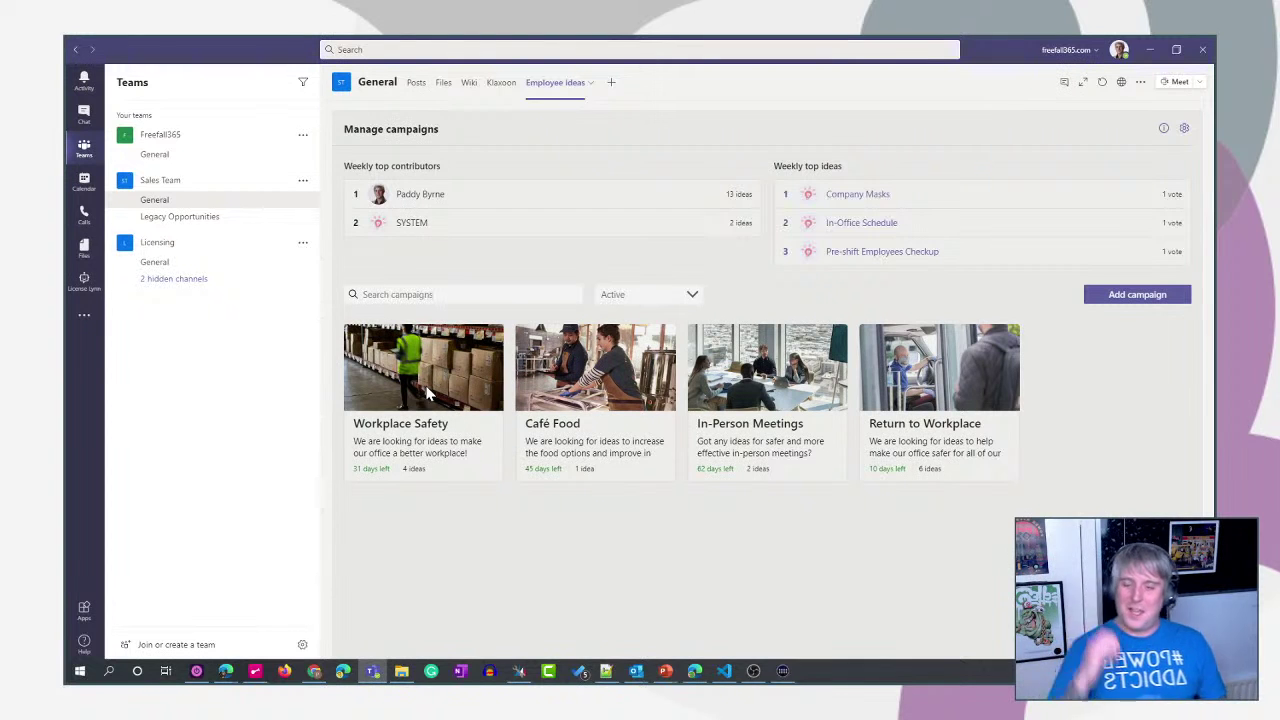
click(427, 393)
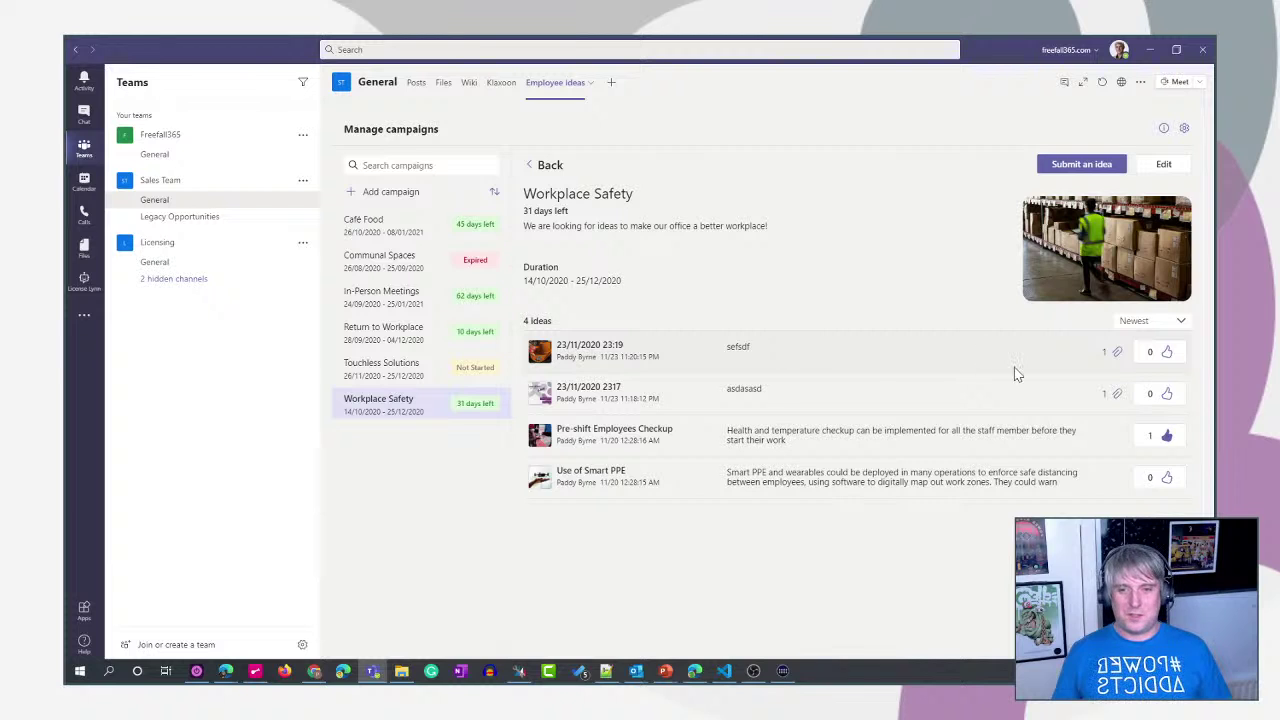
click(845, 360)
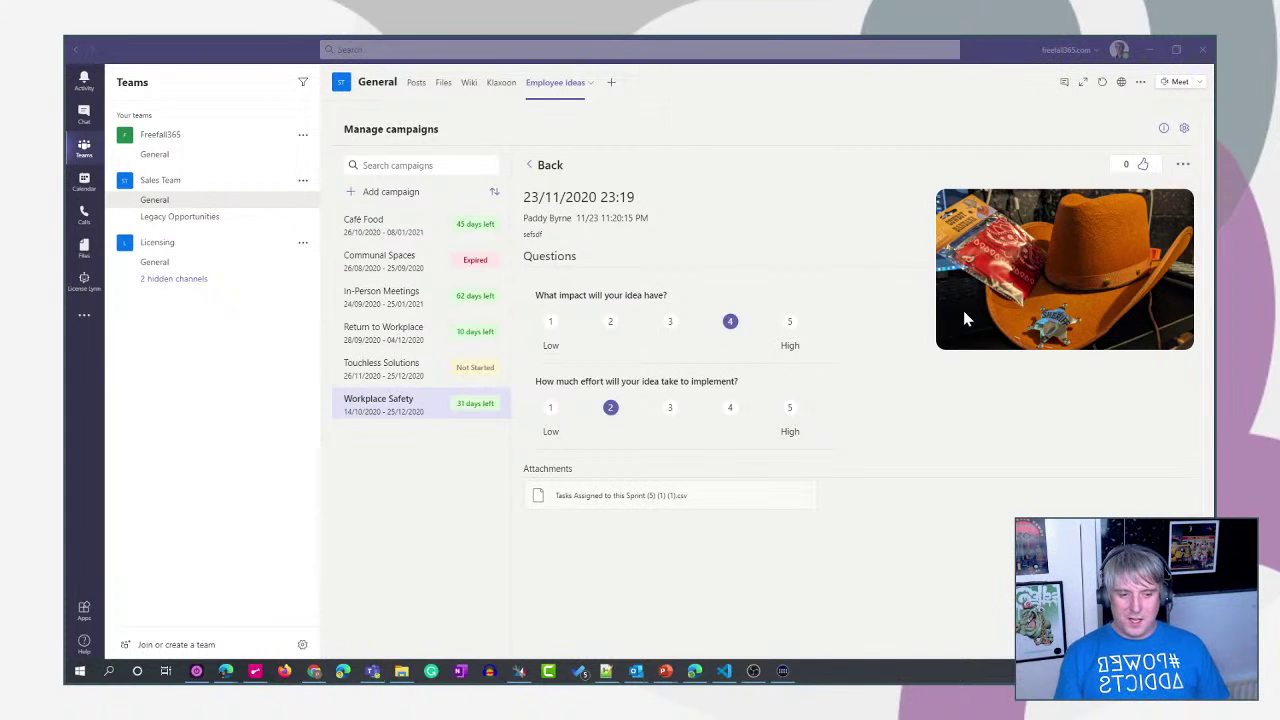
- Switch to Azure DevOps and open the 23/11/2020 23:19 user story from the Closing Pin Ltd project's work items
key(alt+Tab)
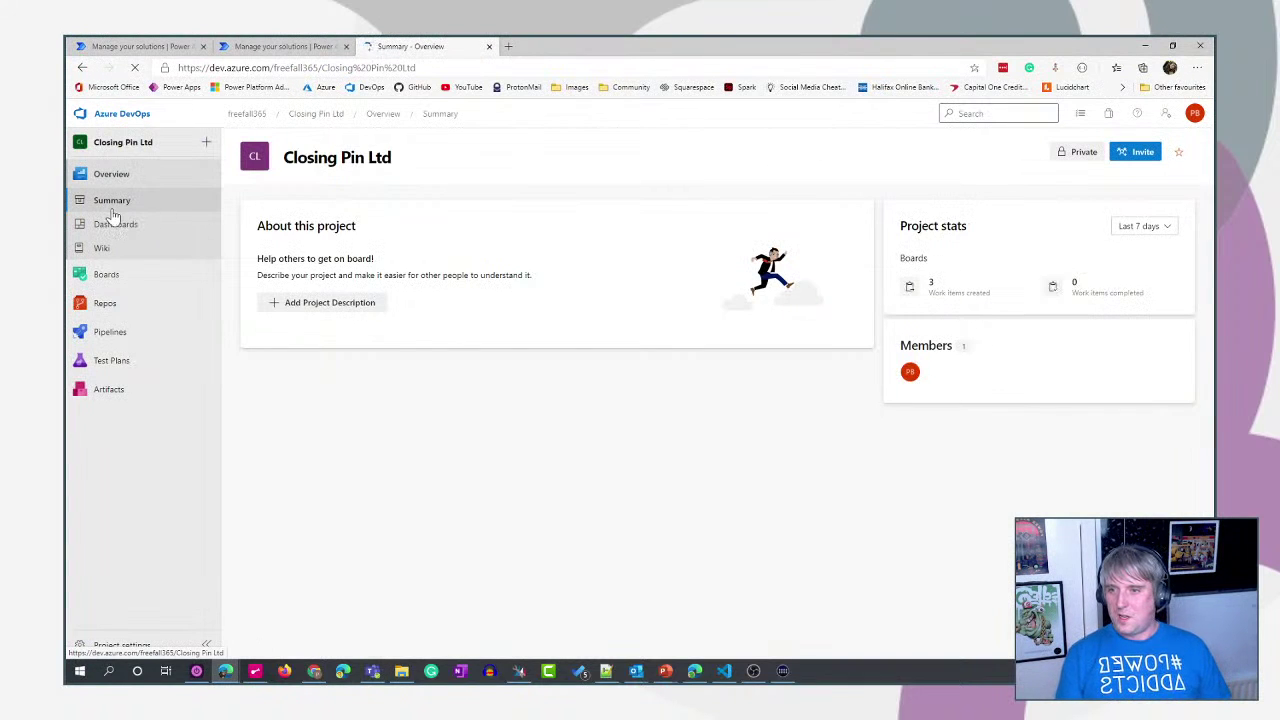
click(108, 276)
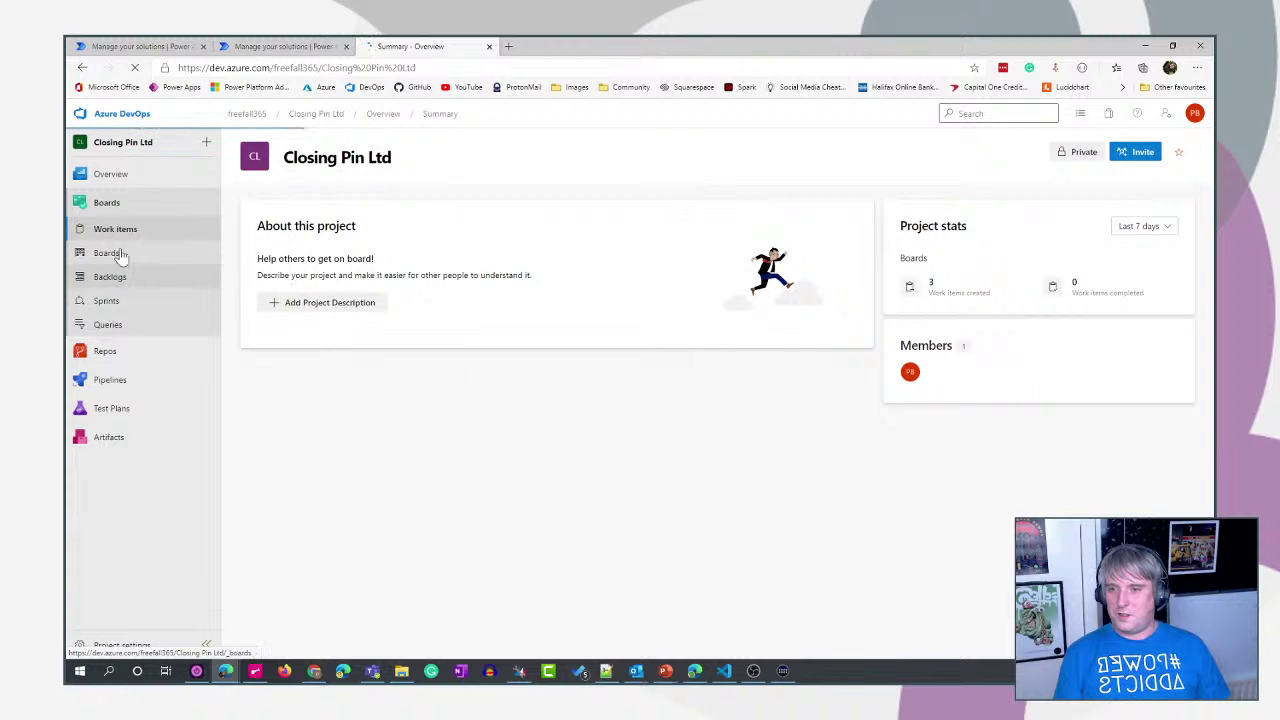
click(145, 231)
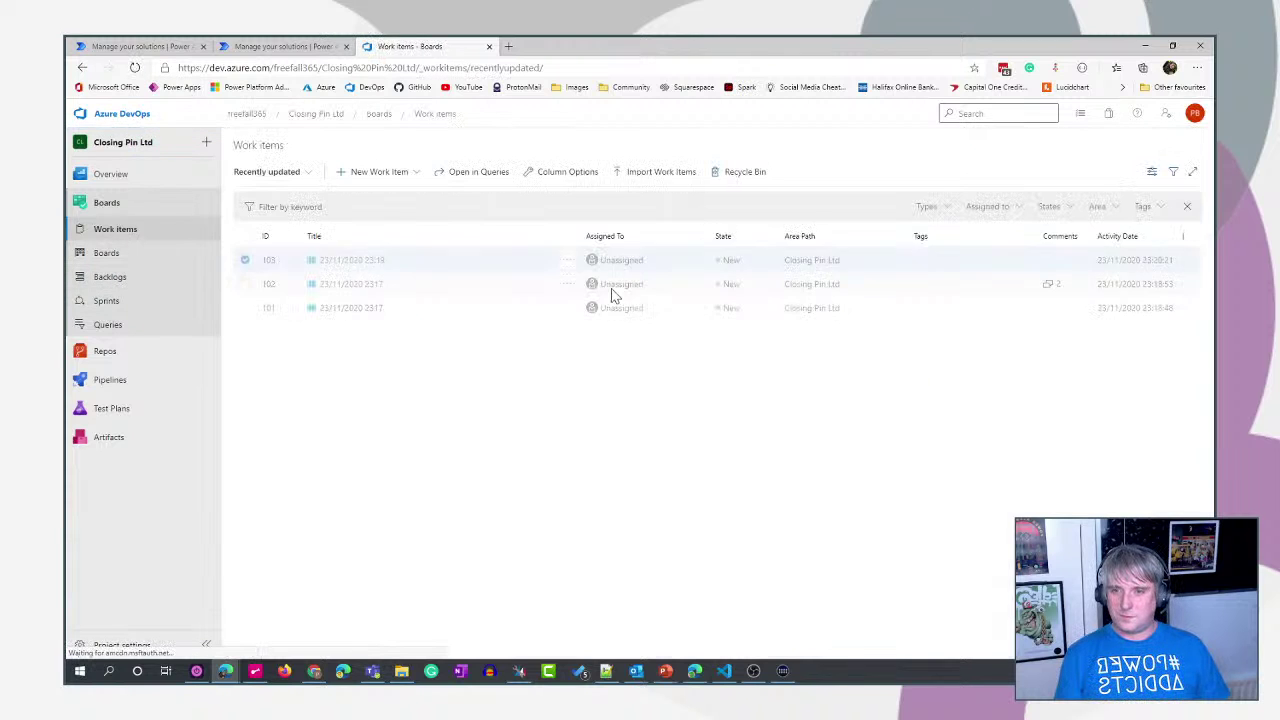
click(352, 260)
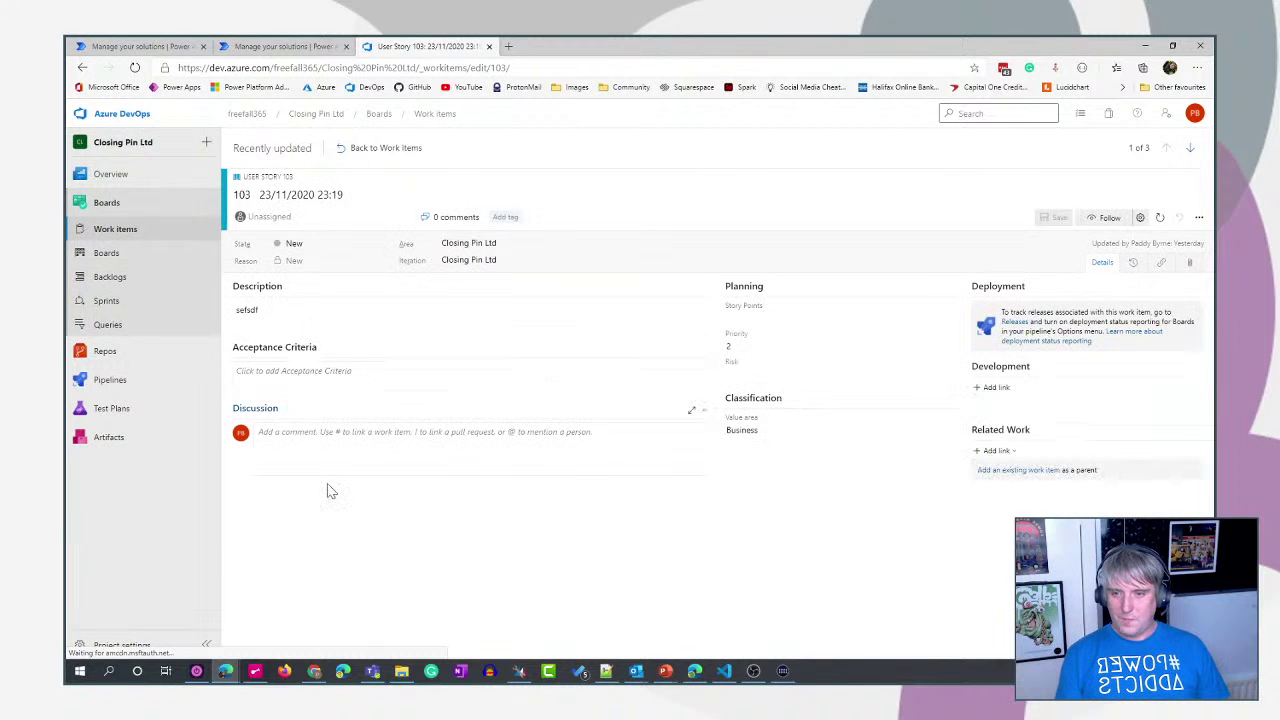
click(310, 311)
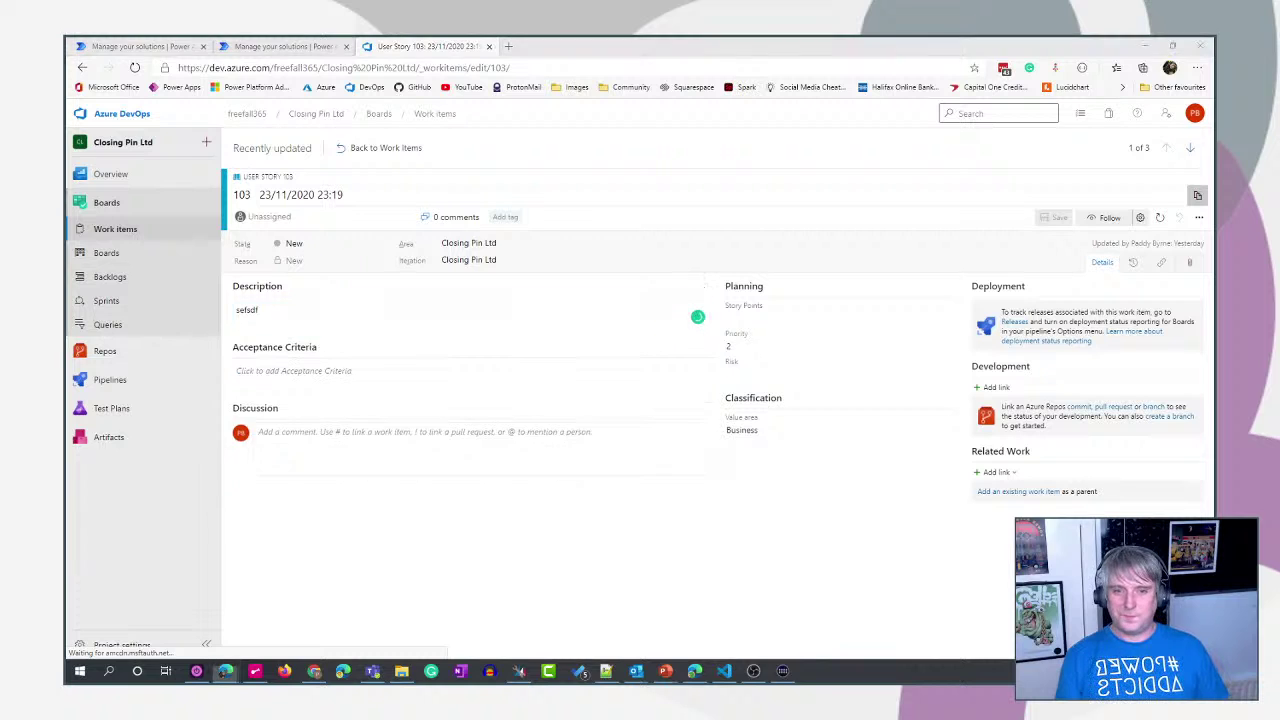
- Compare the user story with the submitted idea in Teams, and return to the work items list in Azure DevOps
key(alt+Tab)
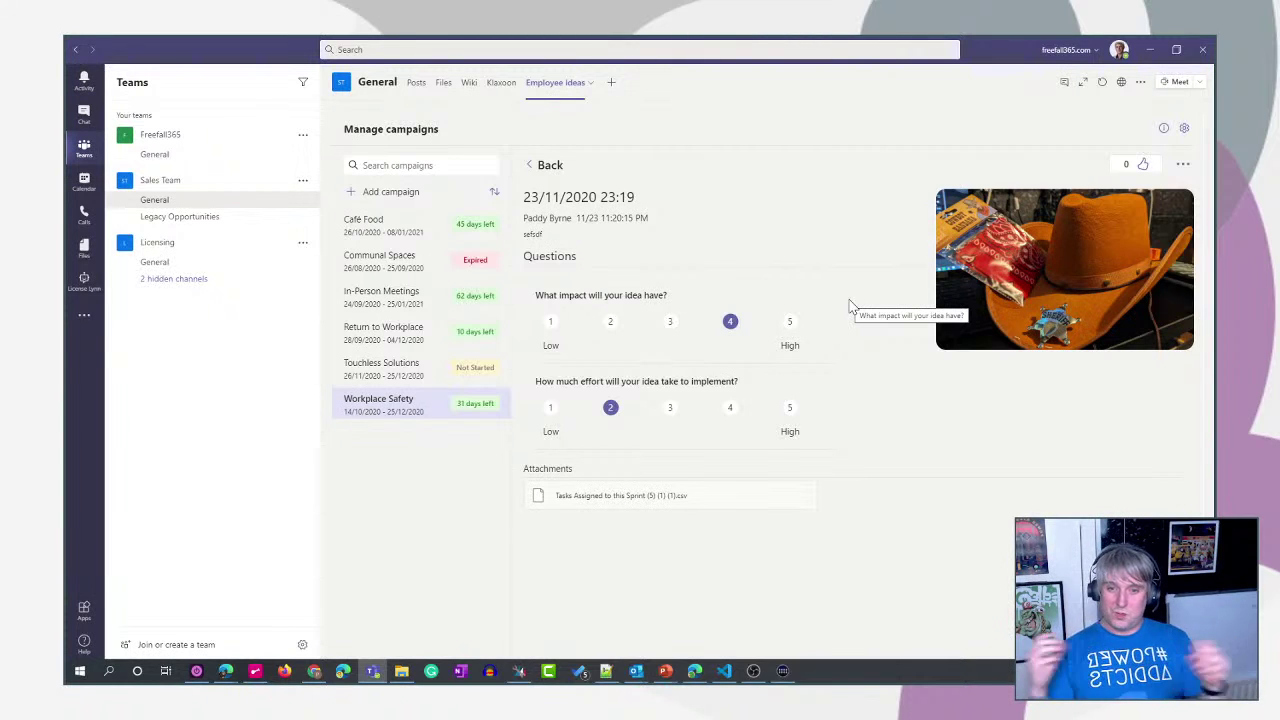
key(alt+Tab)
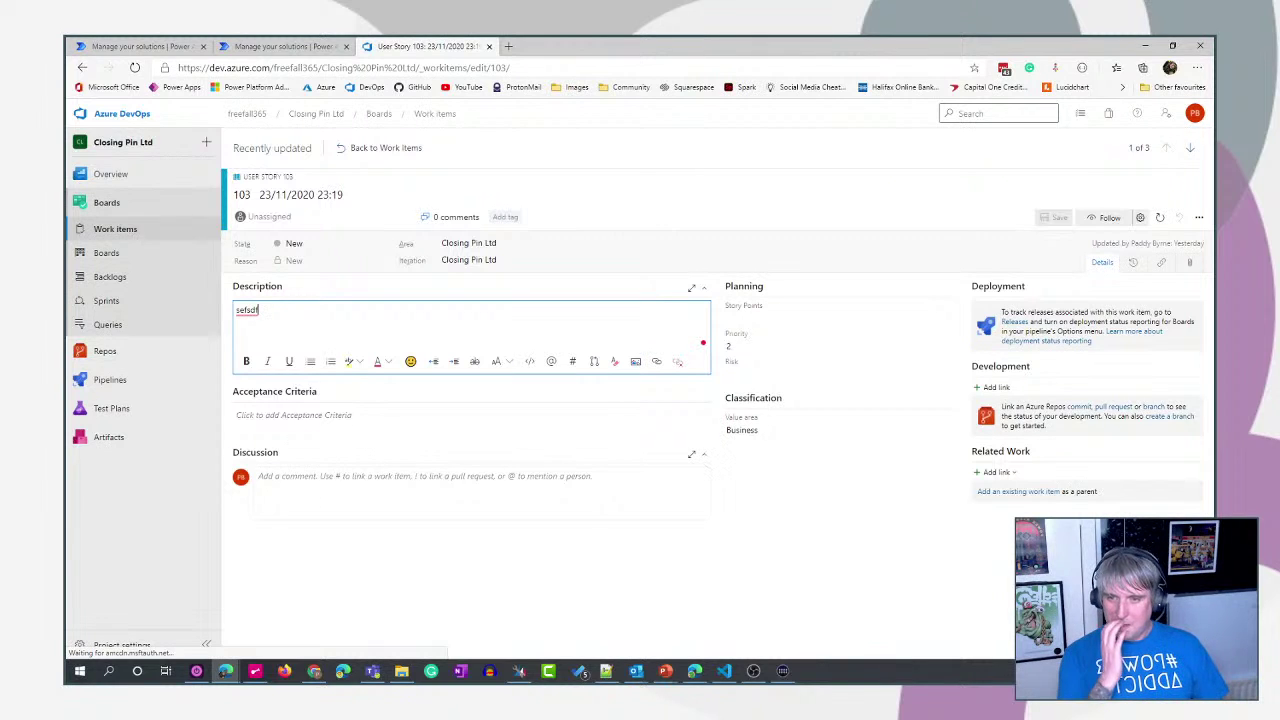
click(164, 205)
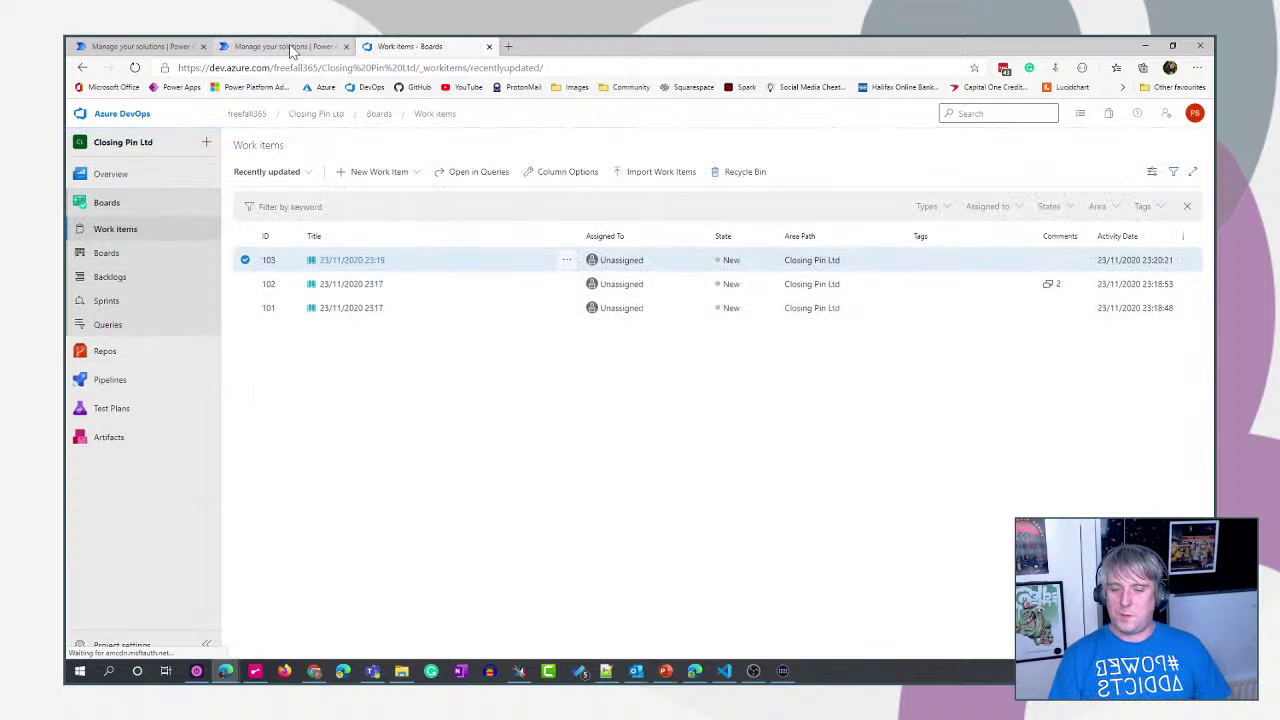
- Switch to Power Automate and open the Create a work item flow of the Employee Ideas - Extended solution for editing
click(287, 47)
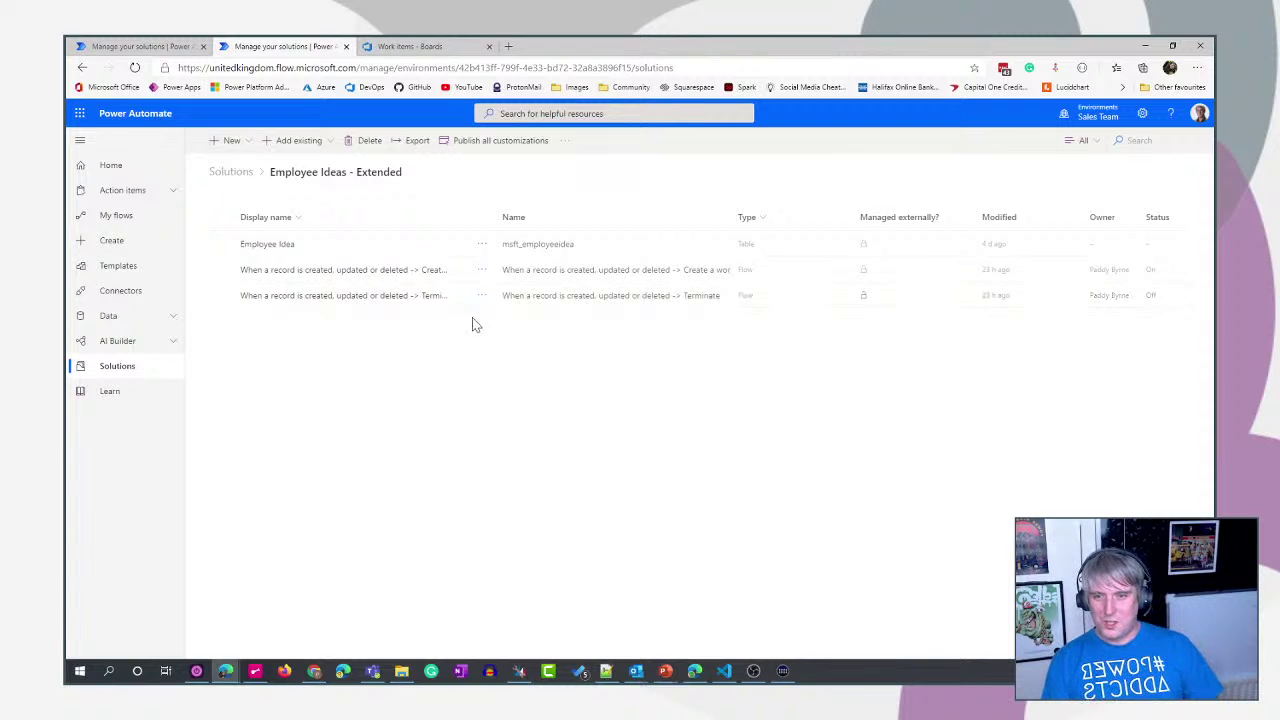
click(341, 270)
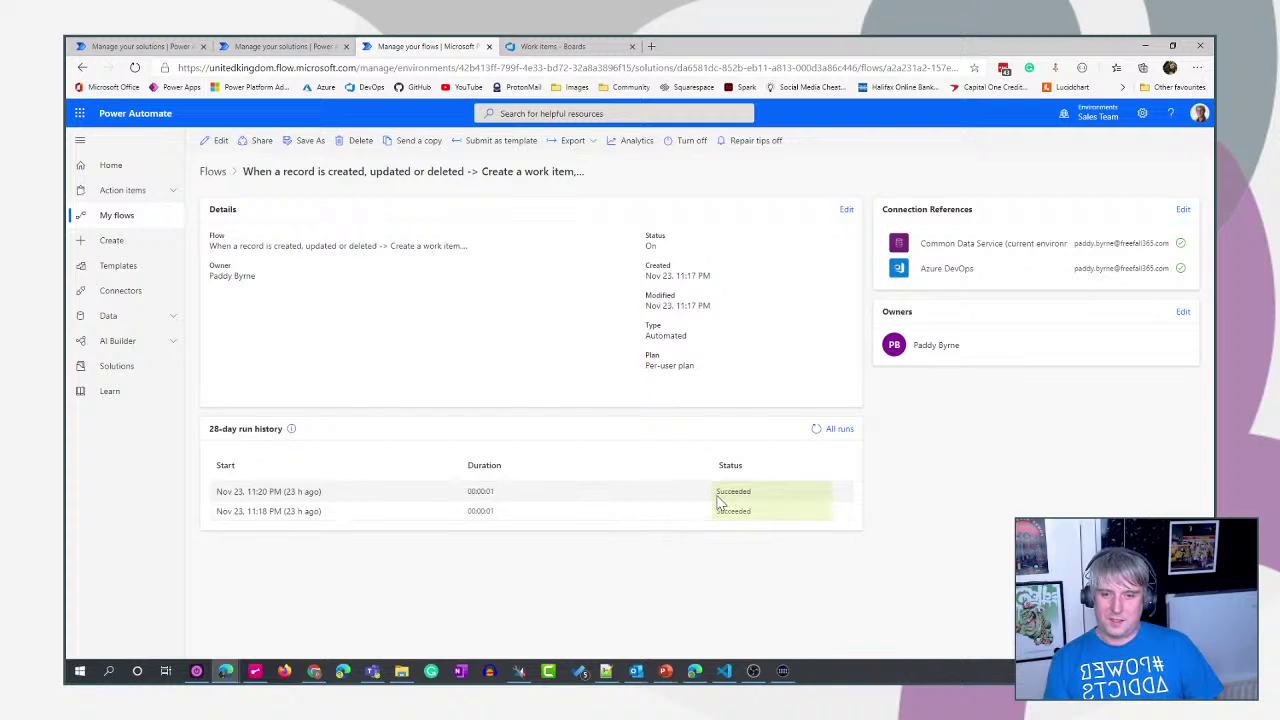
click(216, 145)
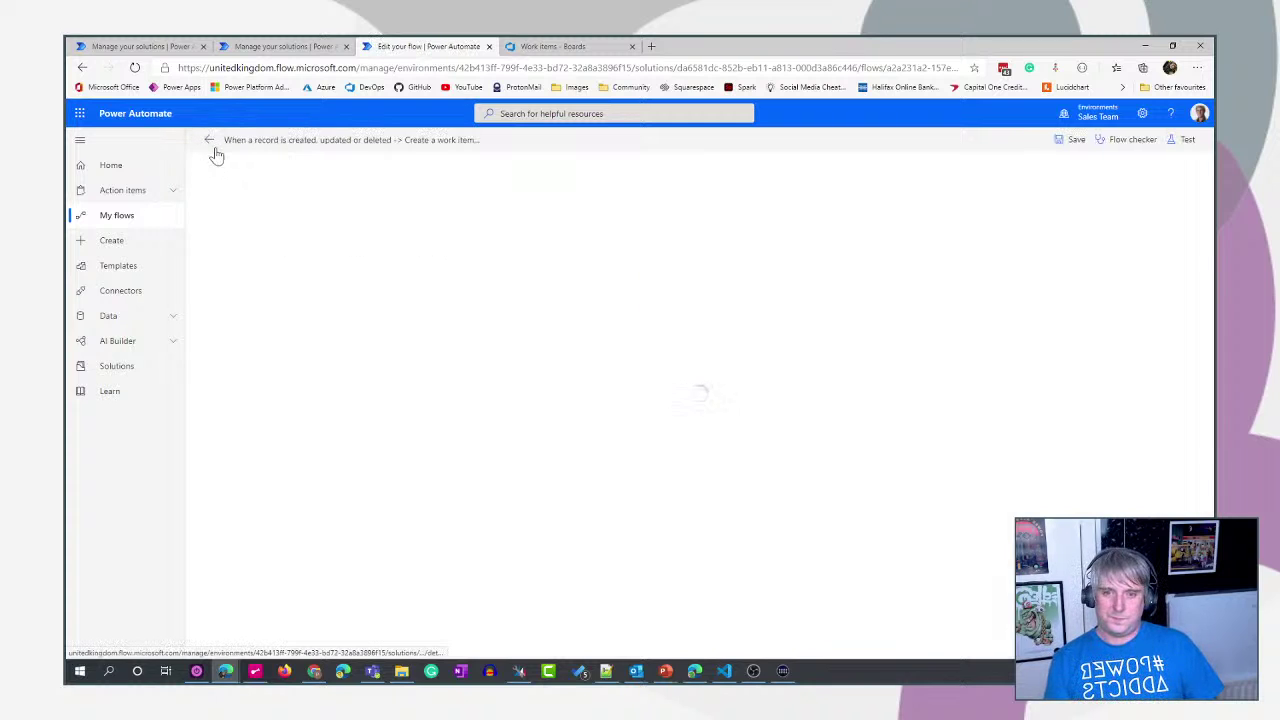
- Look into the flow's Create a work item and Update a record actions, leaving both collapsed
click(795, 230)
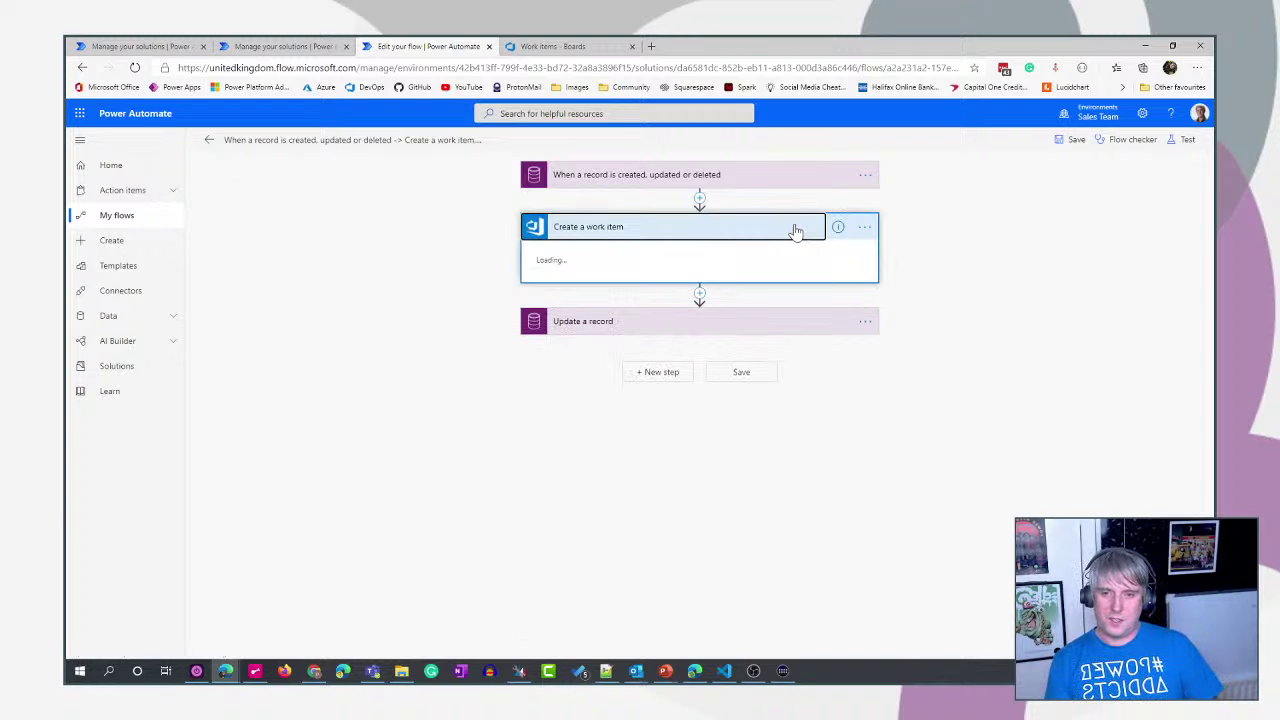
click(790, 229)
click(778, 286)
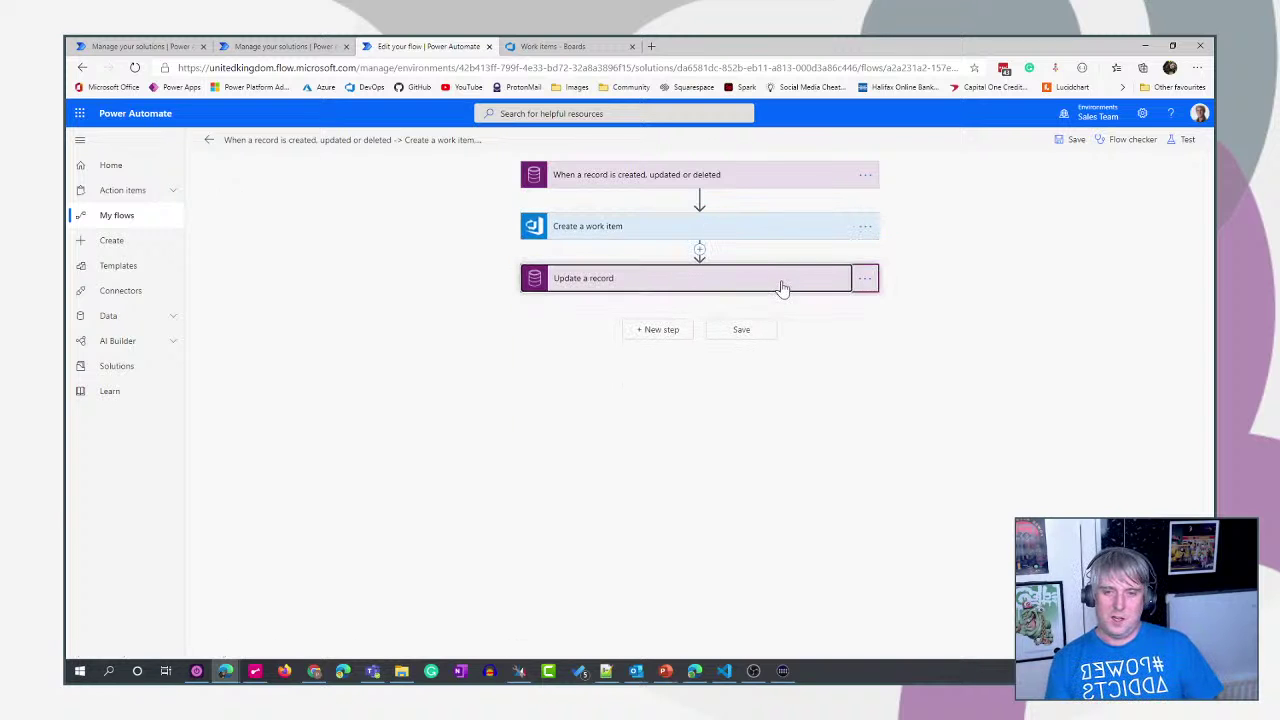
click(782, 286)
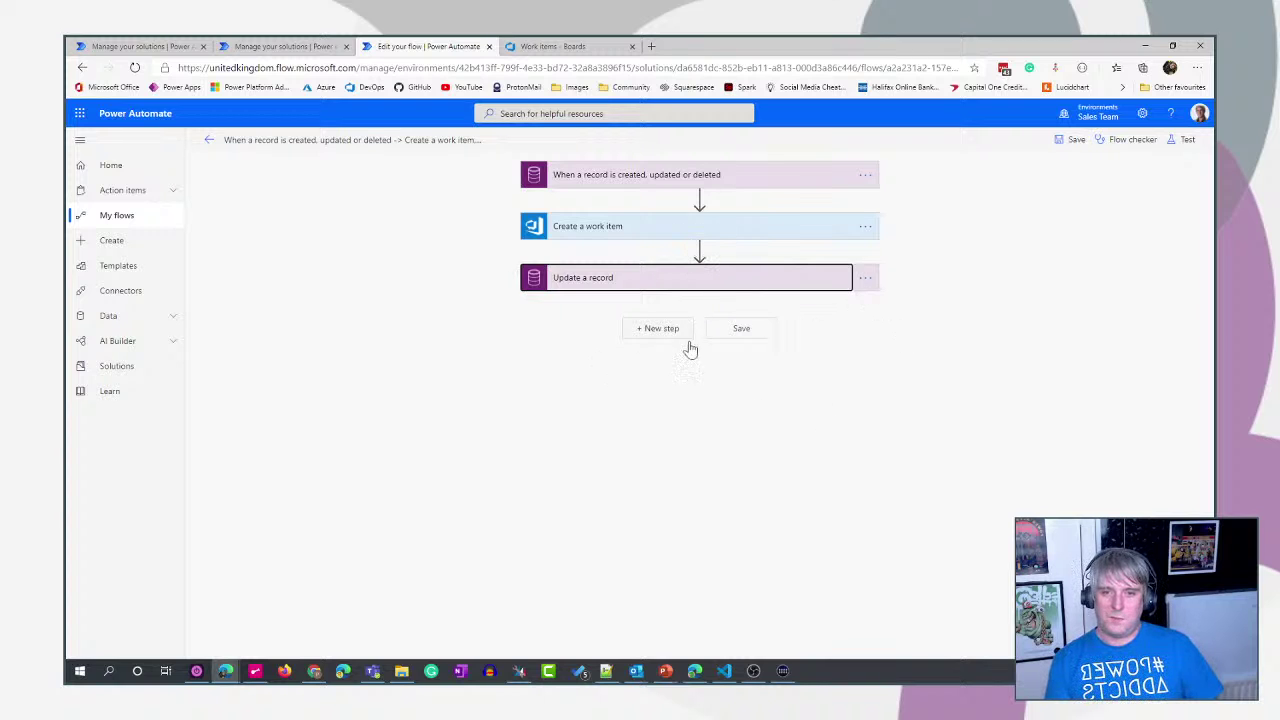
- Insert a Scope control action between the record trigger and the Create a work item action
click(699, 199)
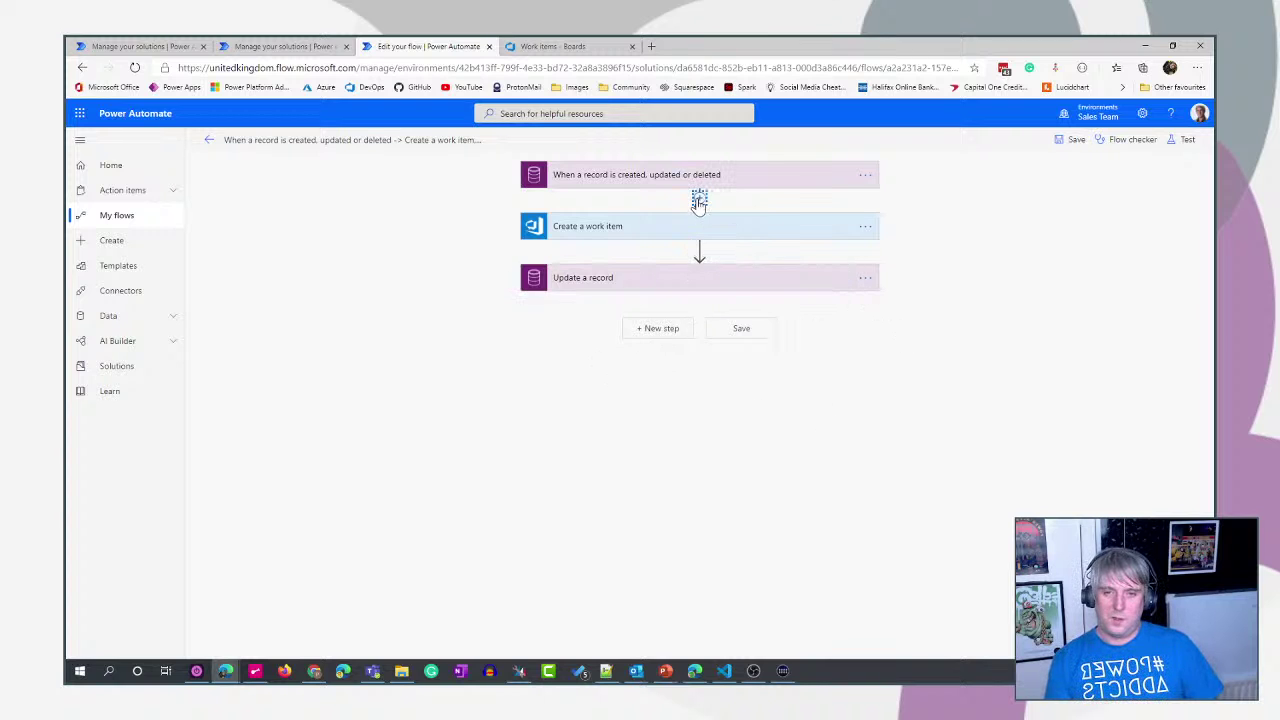
click(685, 220)
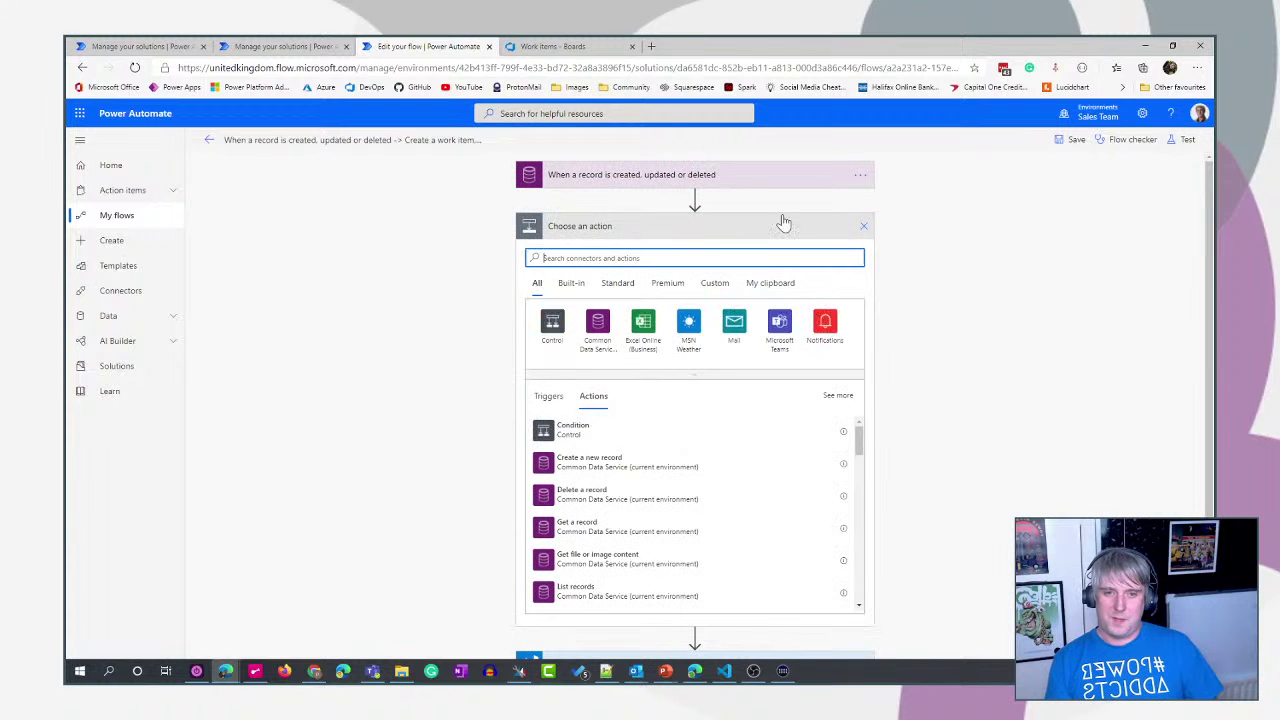
text(scope)
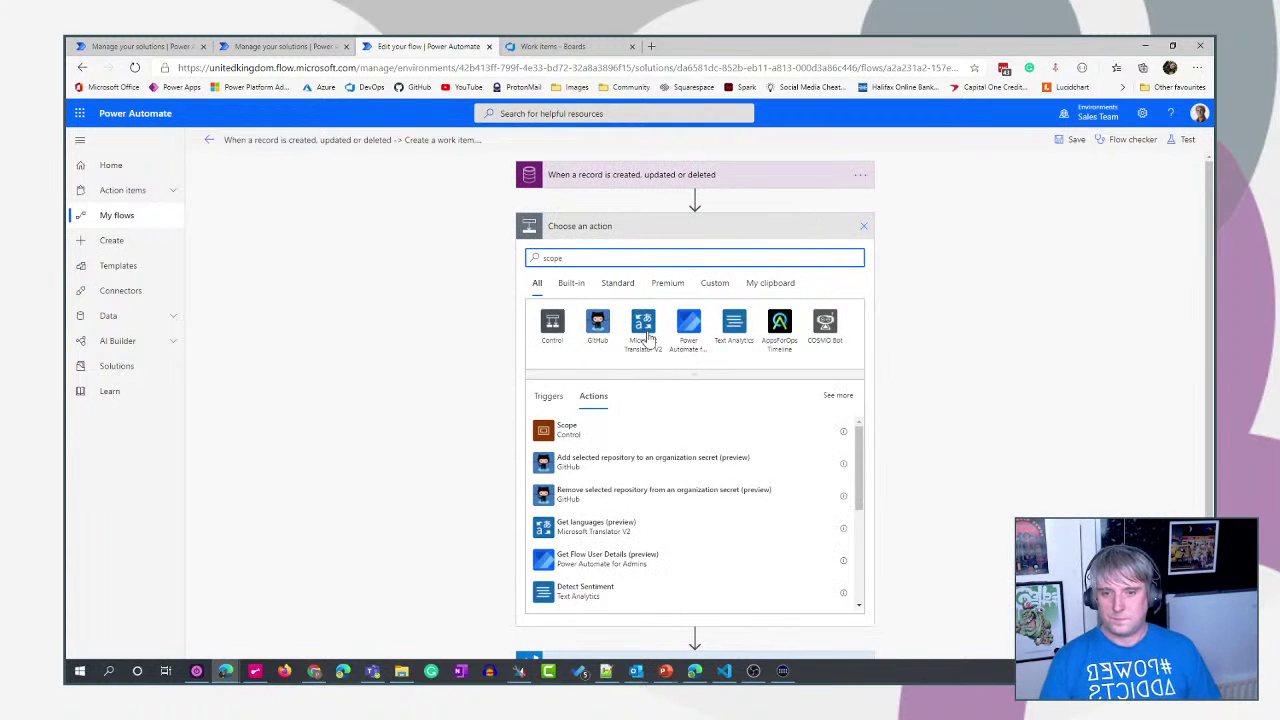
click(568, 430)
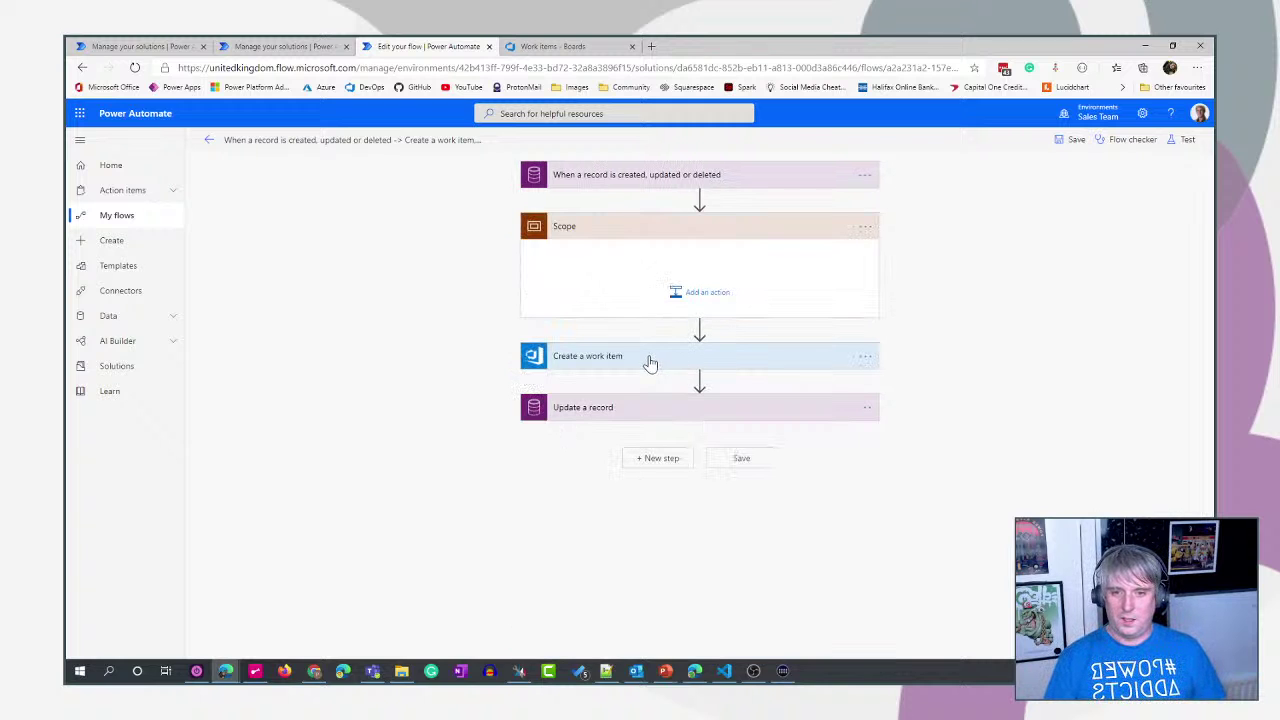
- Move the Create a work item and Update a record actions into the scope, in that order
drag(651, 363, 686, 275)
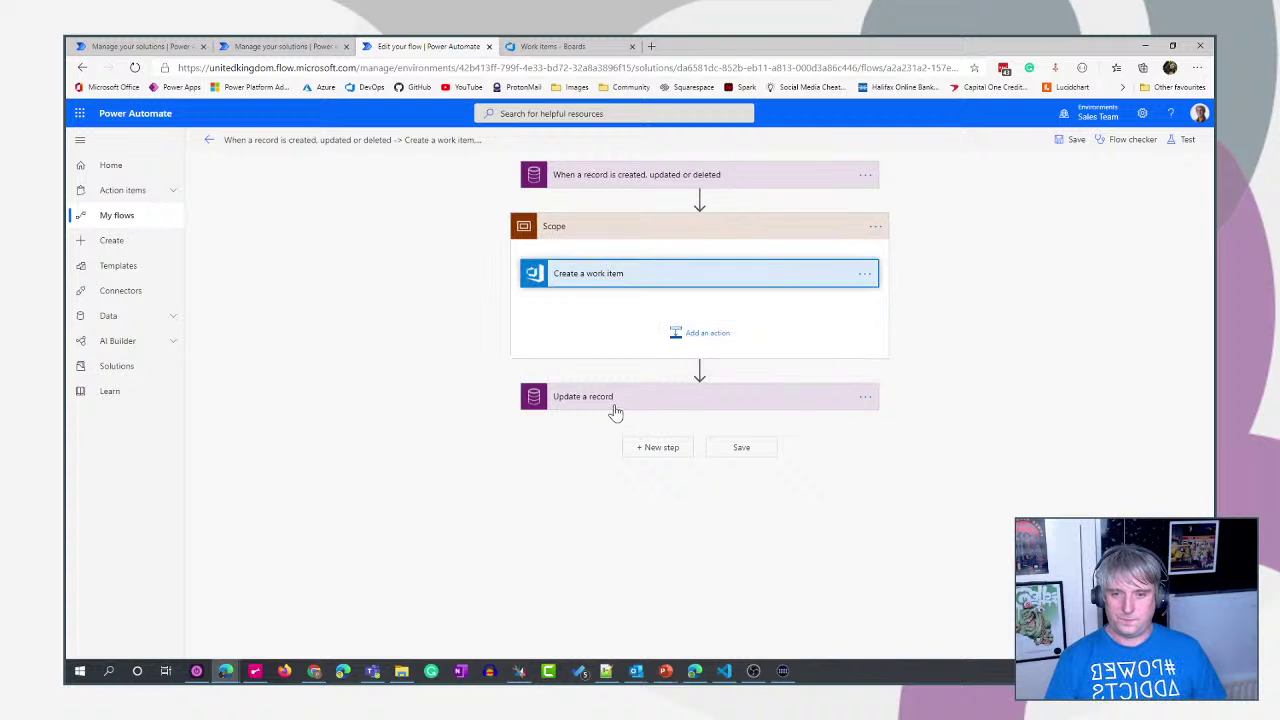
drag(612, 406, 645, 327)
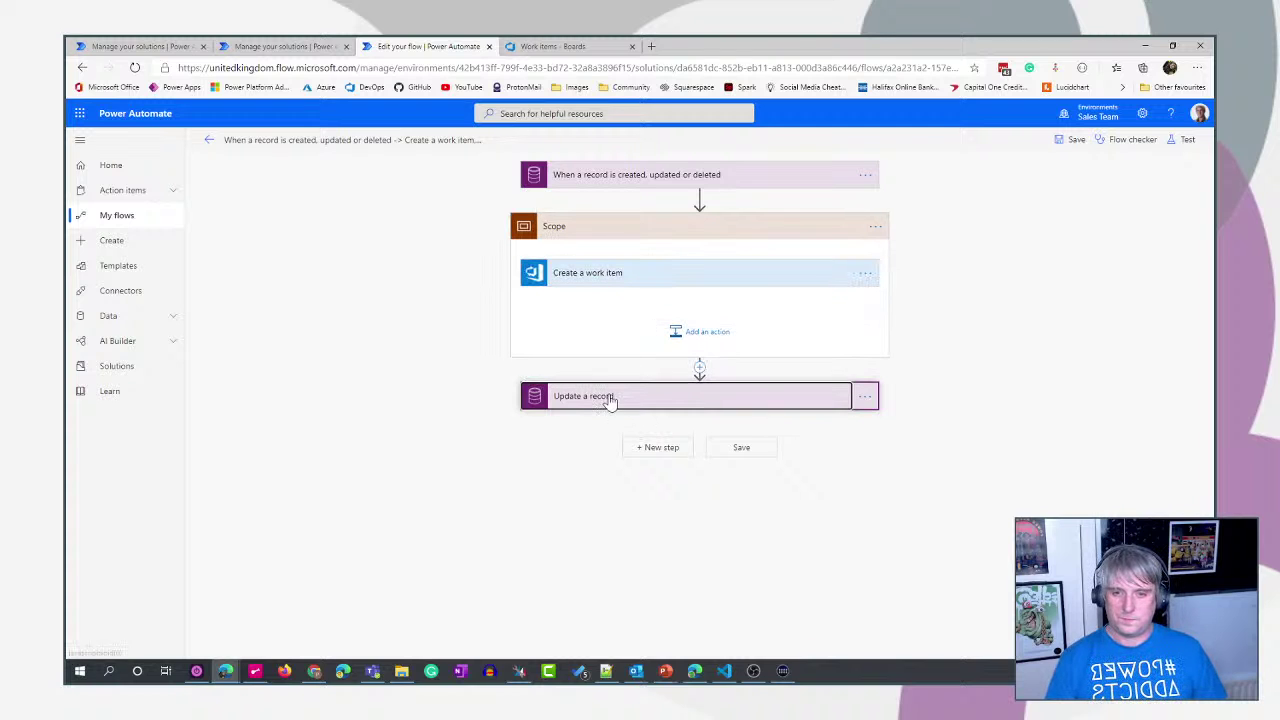
drag(608, 403, 658, 308)
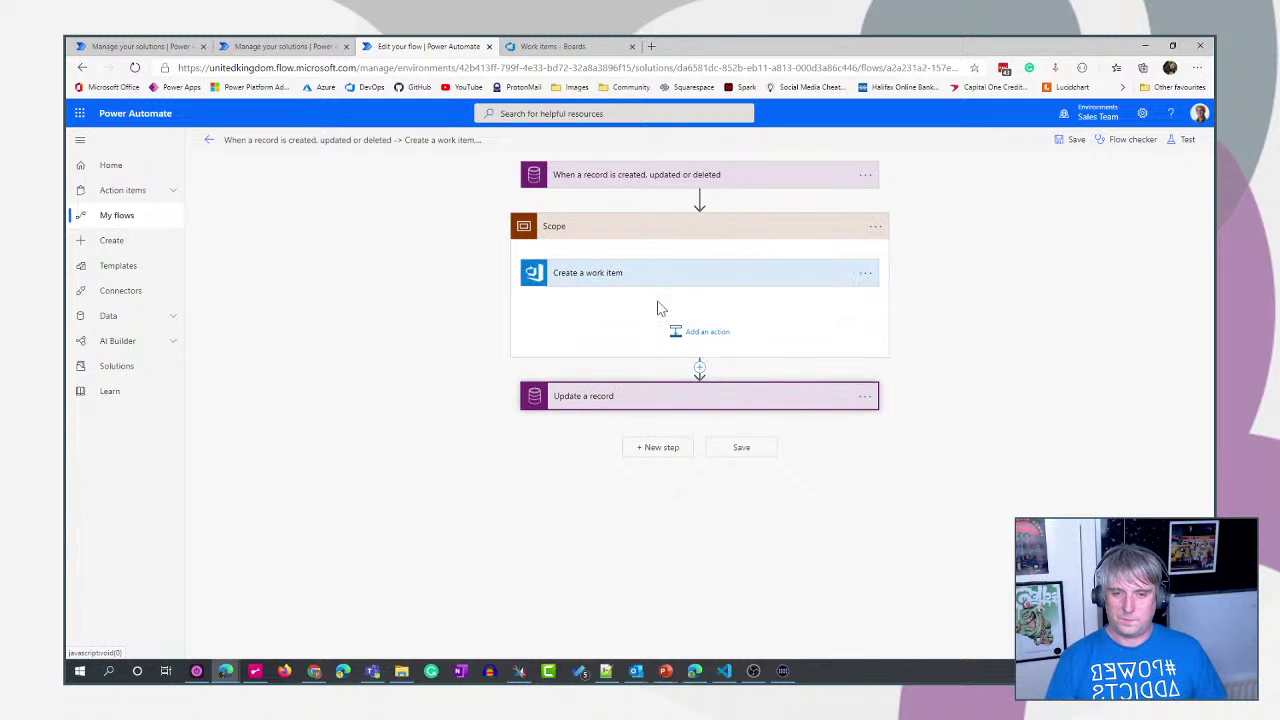
- Rename the scope as "Cerate Work Item" and collapse it
click(876, 226)
click(922, 249)
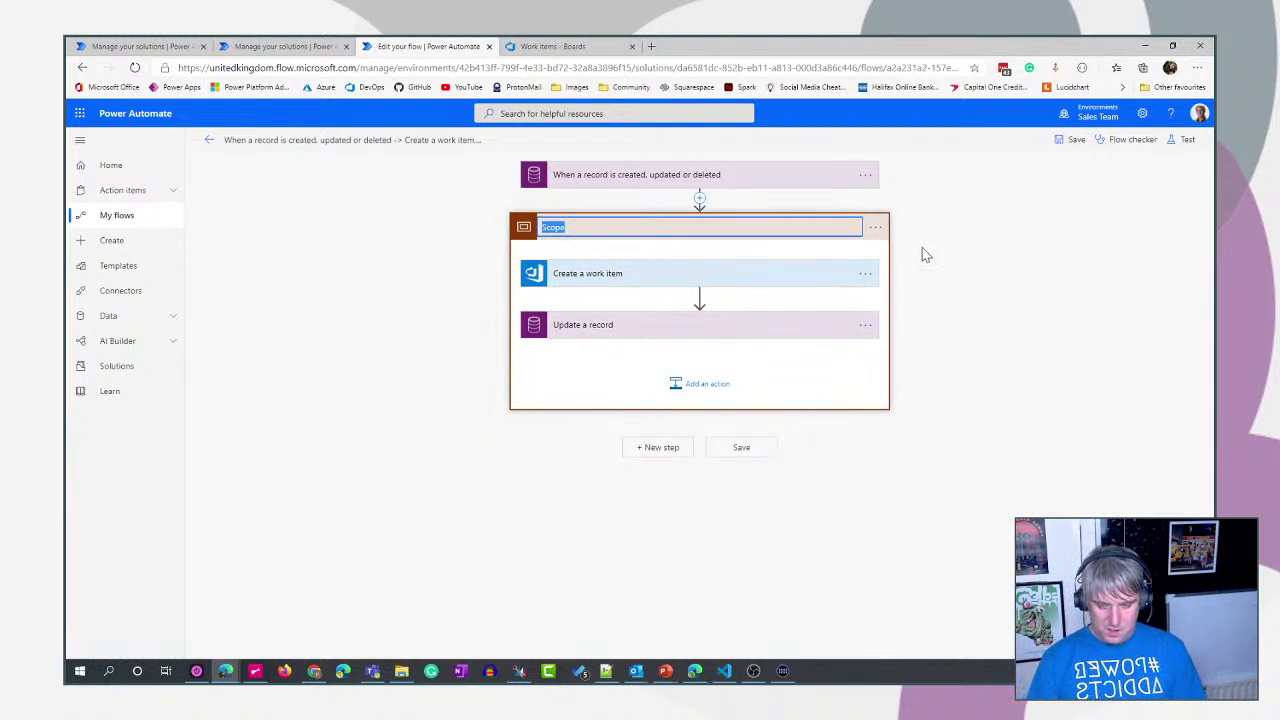
text(Cerate Work Item)
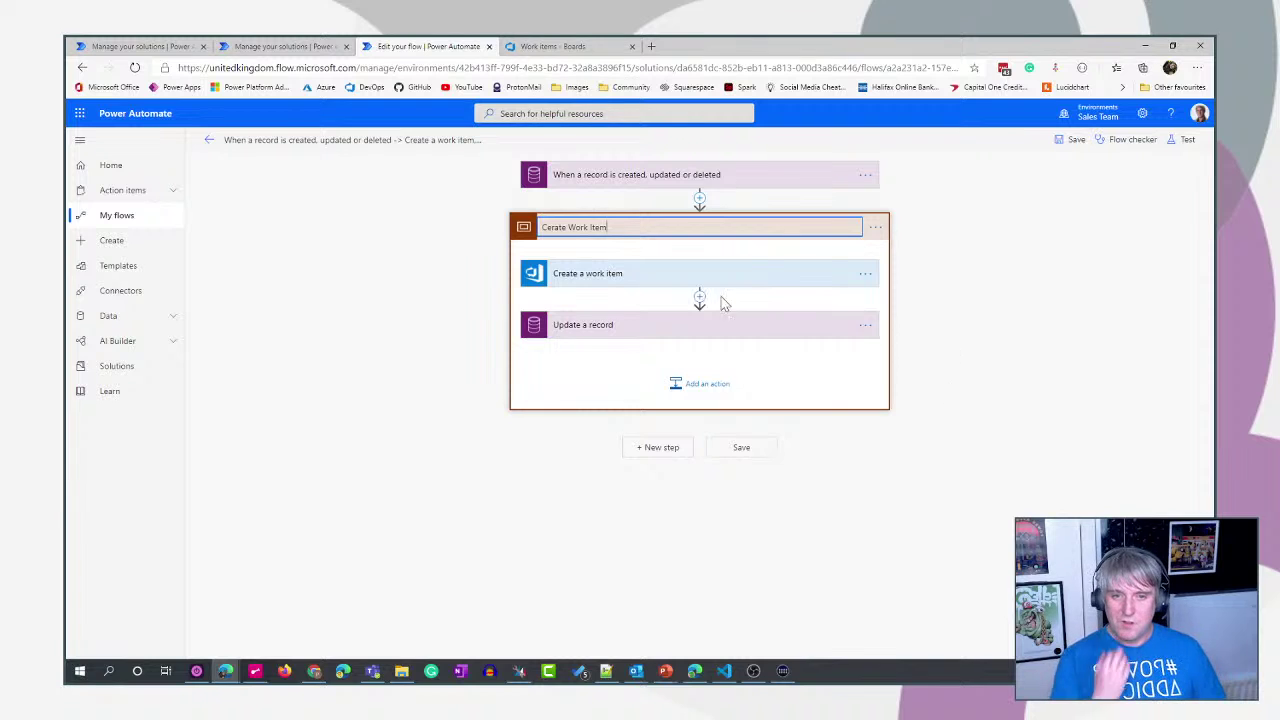
click(757, 228)
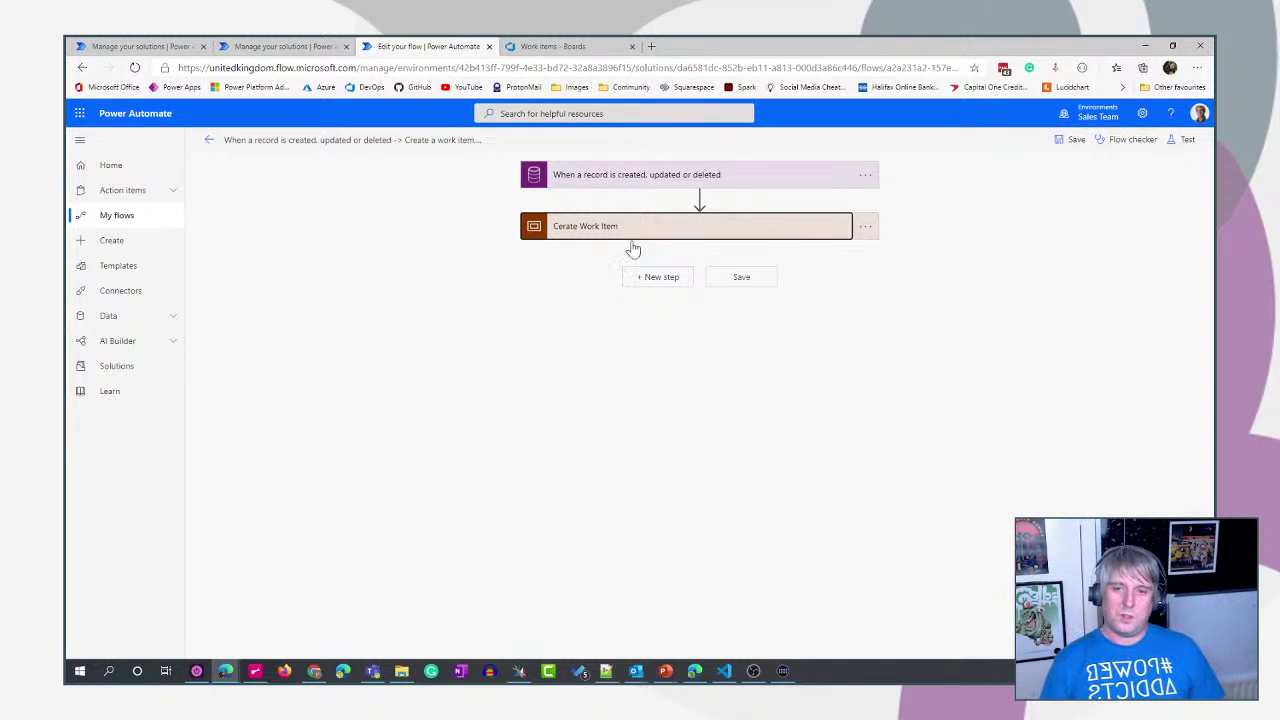
- Open the data rows of the Employee Idea Response table in the Employee Ideas solution and widen the Instructions column
click(281, 50)
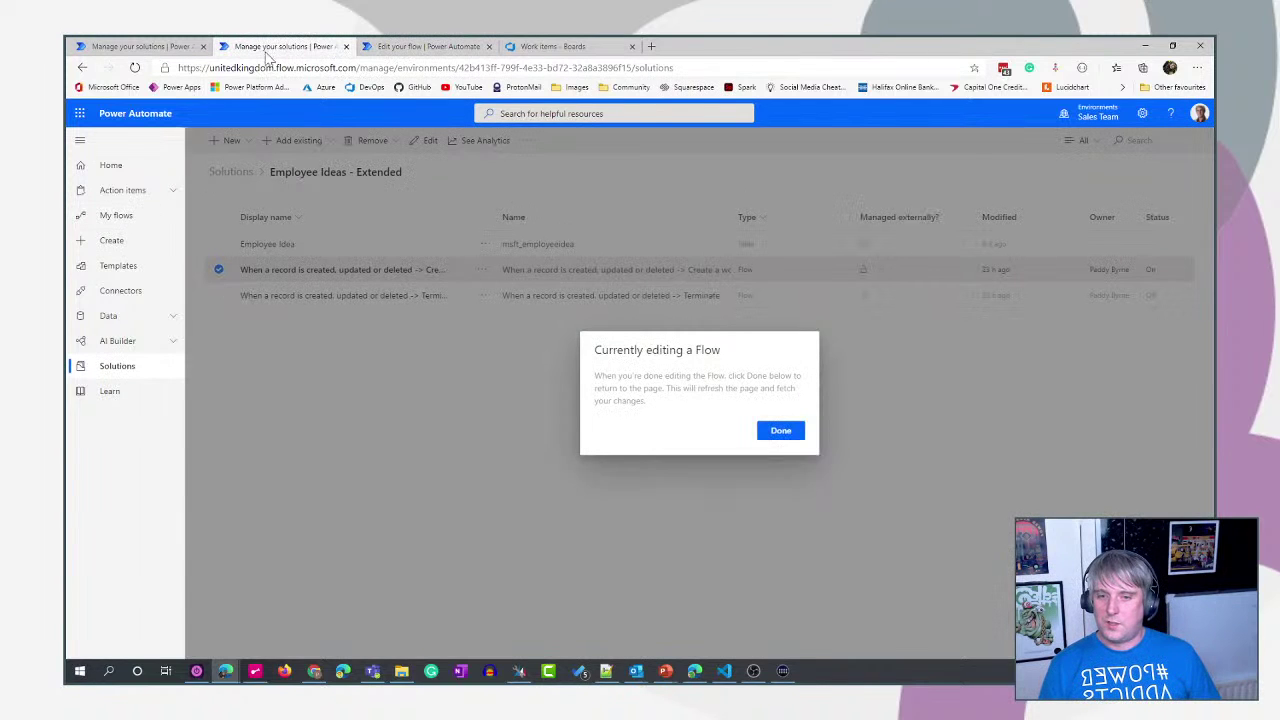
click(783, 430)
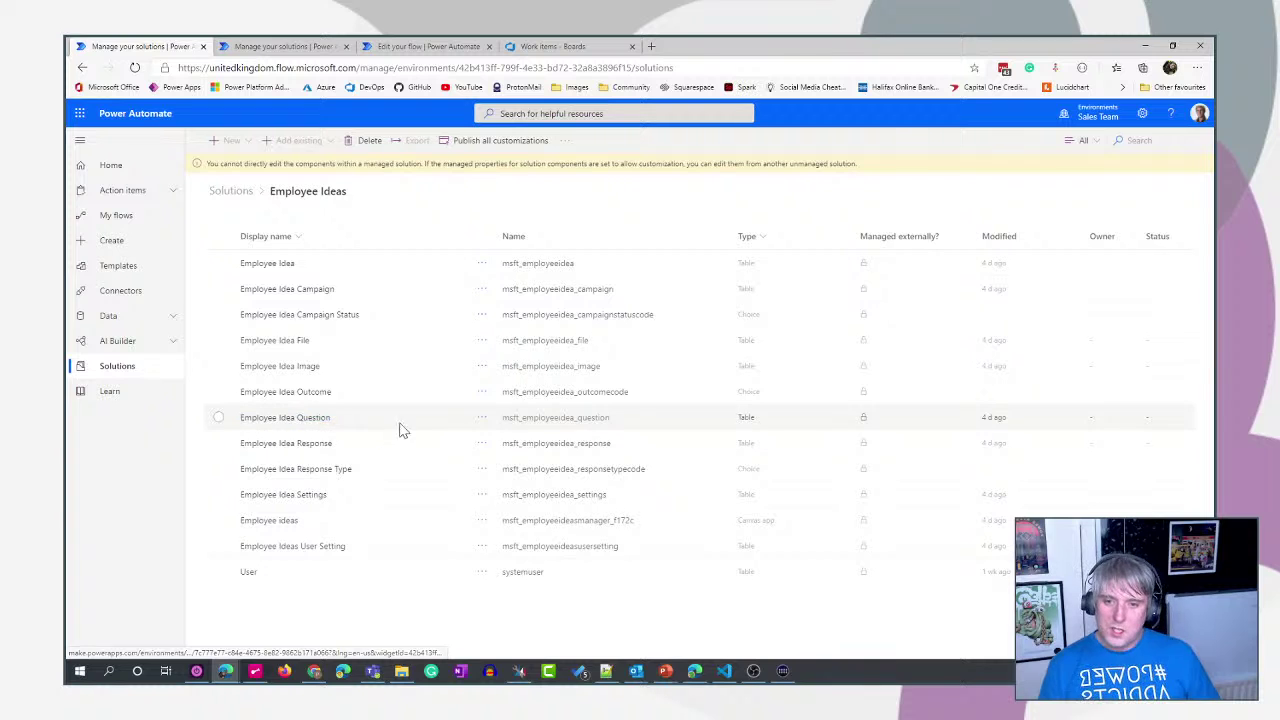
click(297, 451)
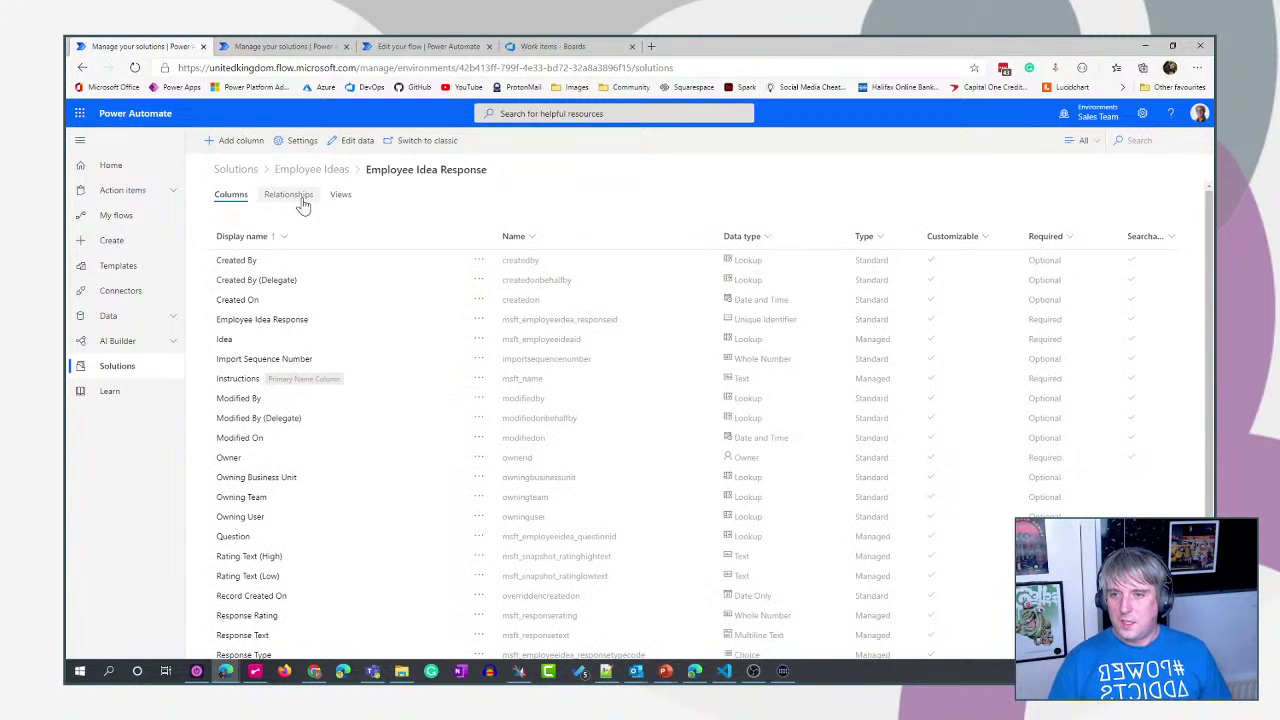
click(355, 142)
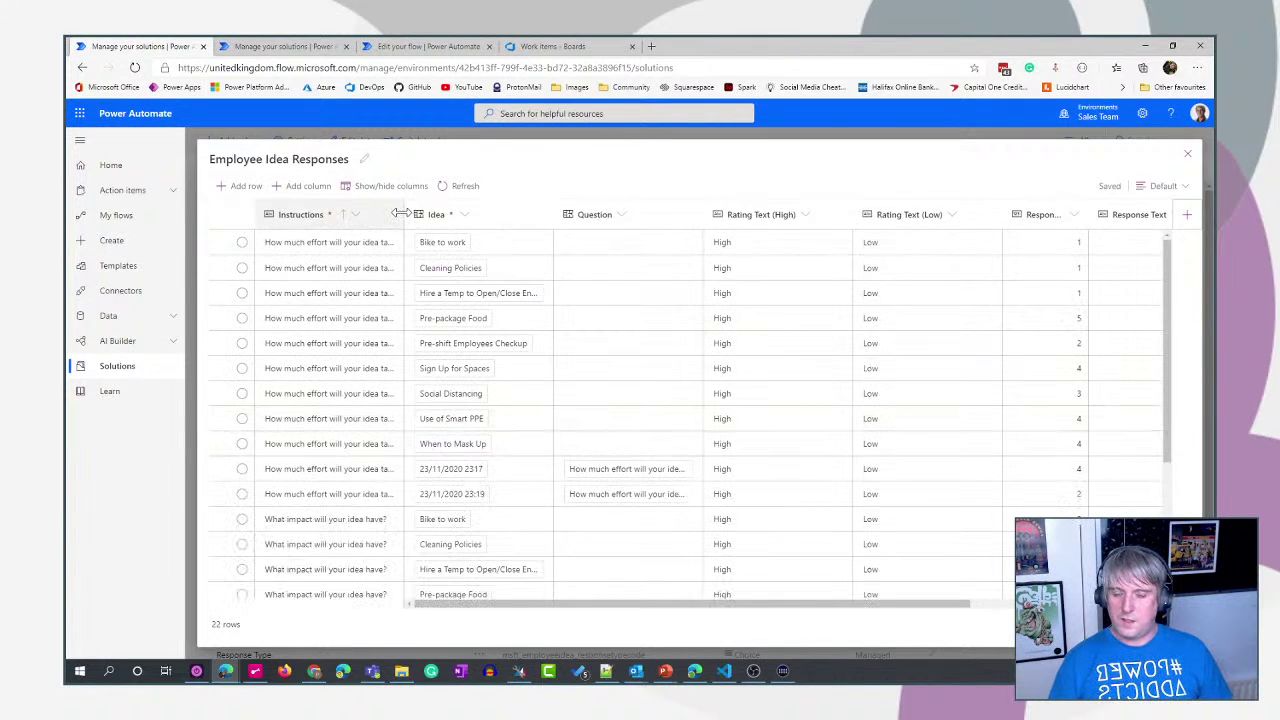
drag(399, 214, 500, 214)
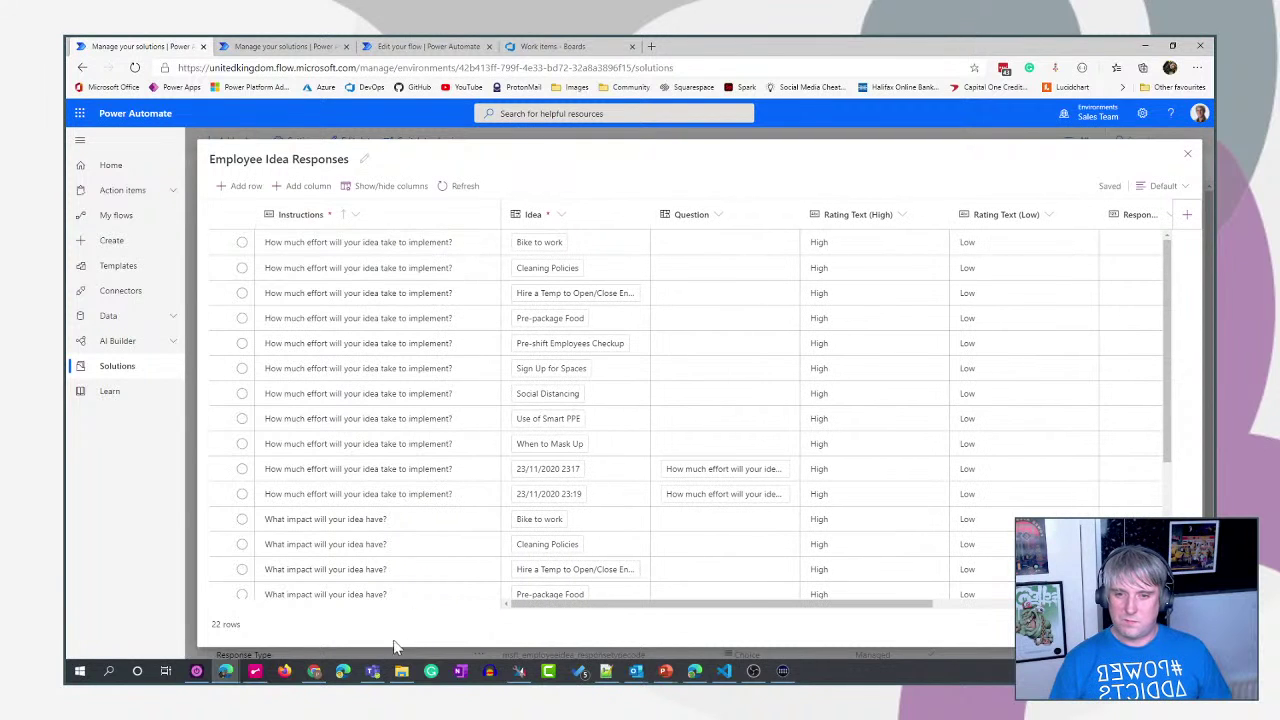
- Examine the Employee Idea Responses rows, including the idea, question, rating and response columns
scroll(443, 366, down, 2)
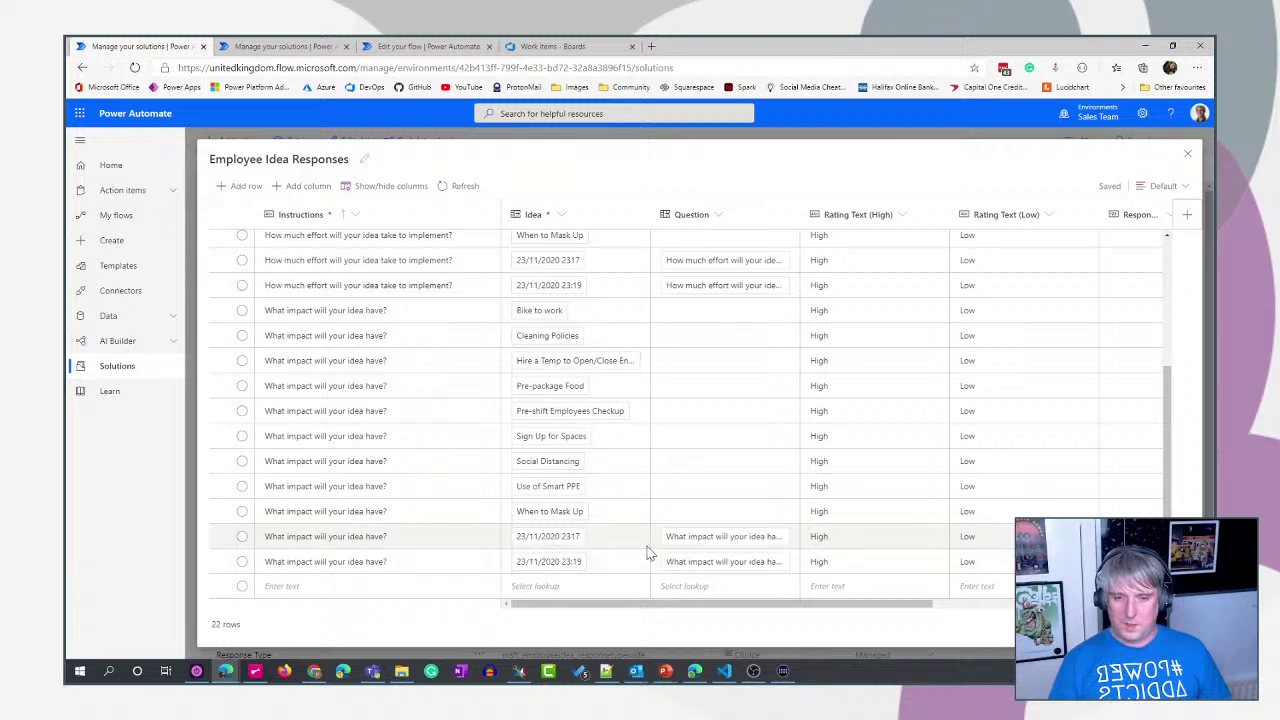
scroll(632, 532, up, 2)
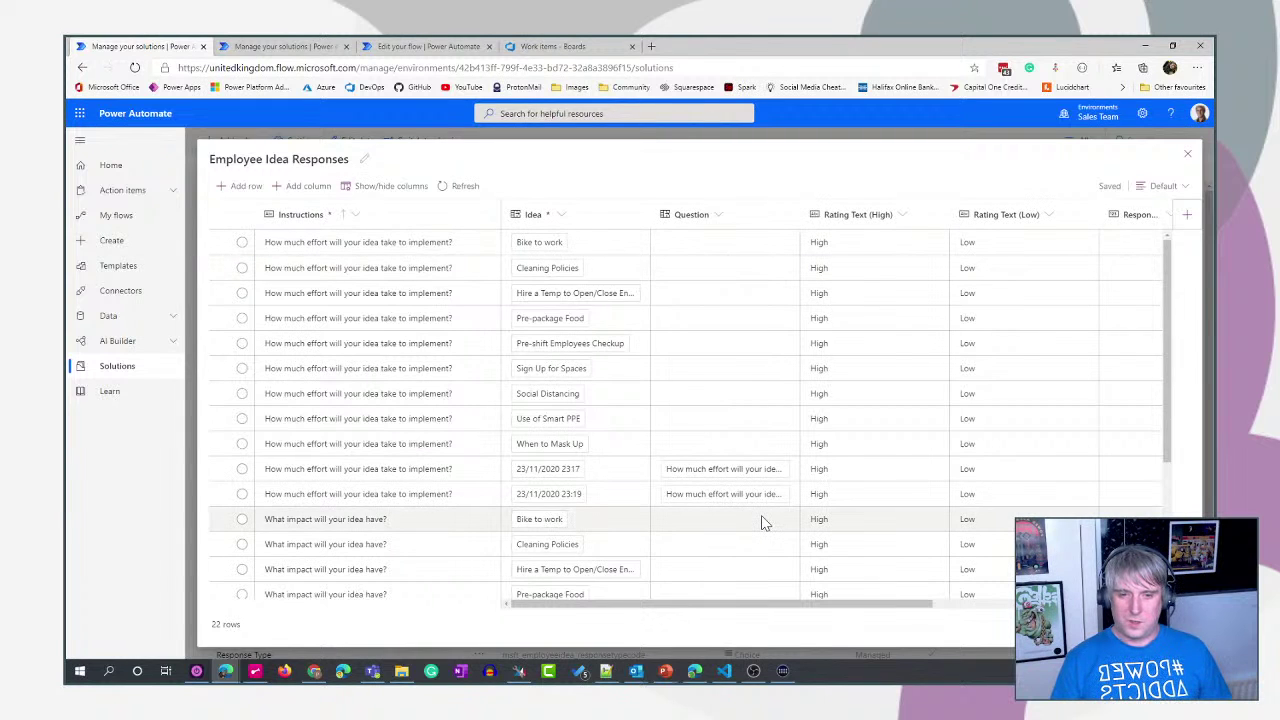
drag(729, 604, 905, 626)
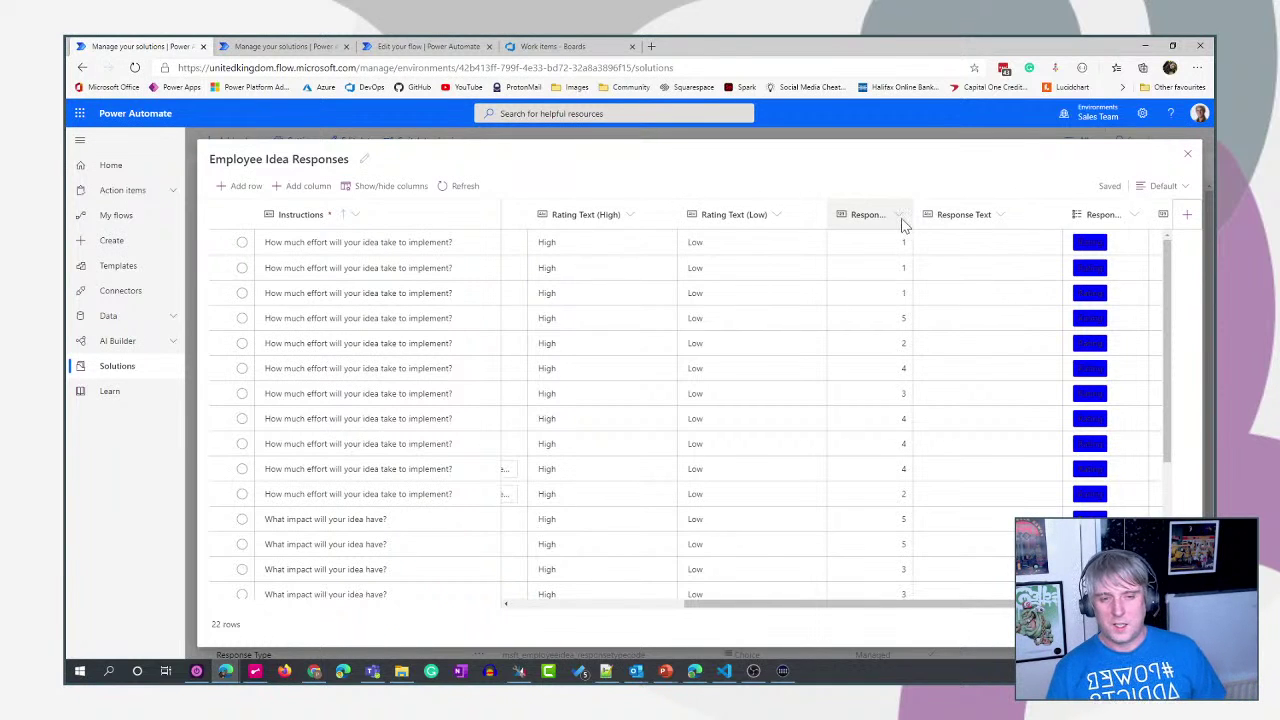
scroll(1000, 423, down, 3)
scroll(997, 428, up, 3)
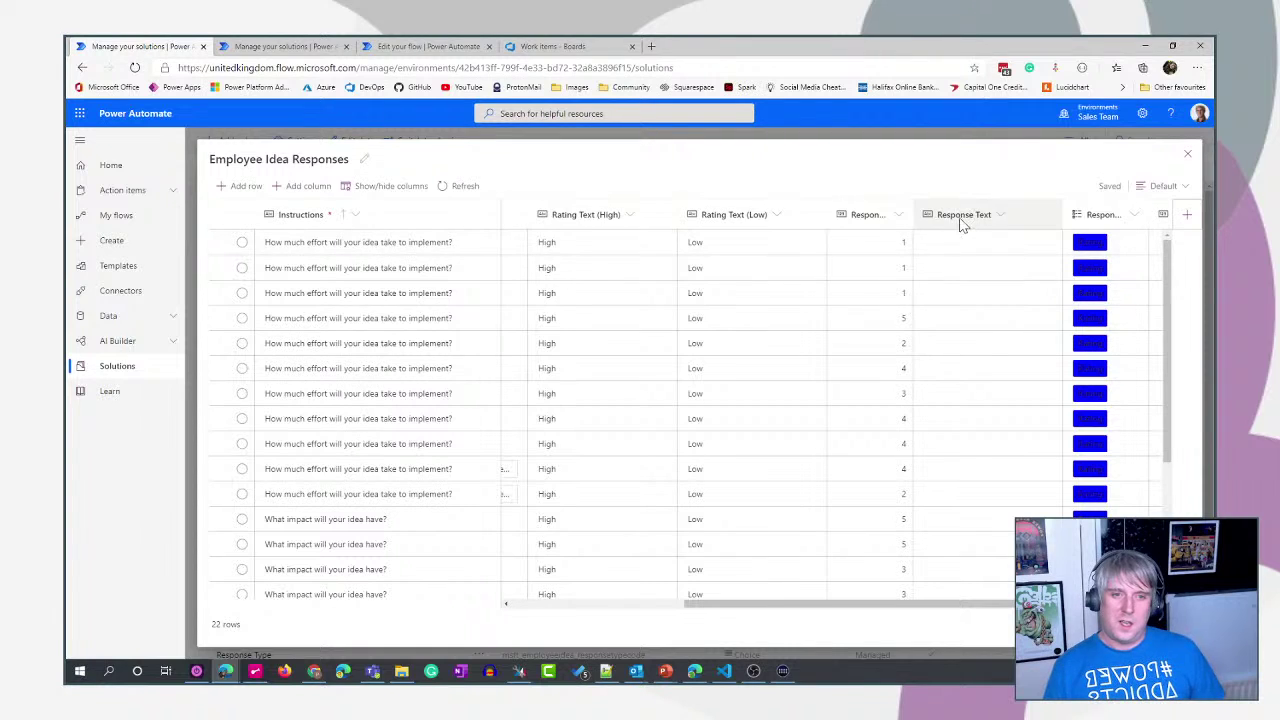
click(899, 218)
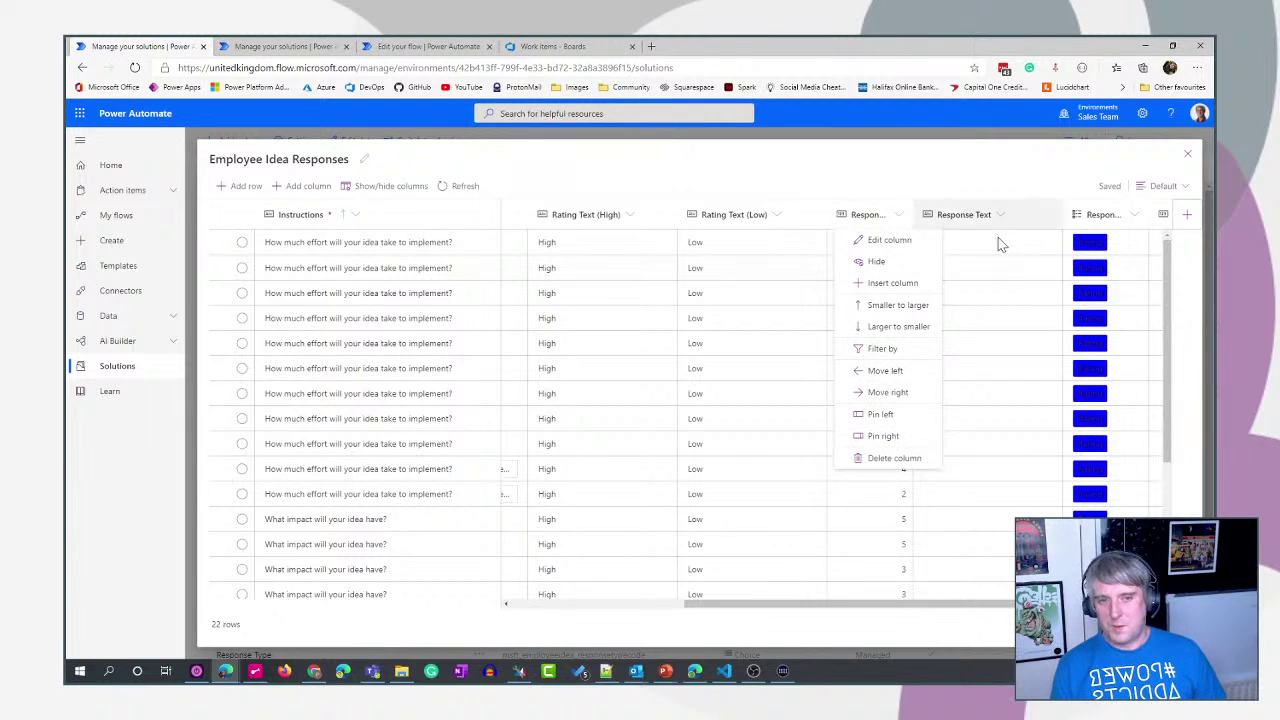
click(899, 222)
click(899, 222)
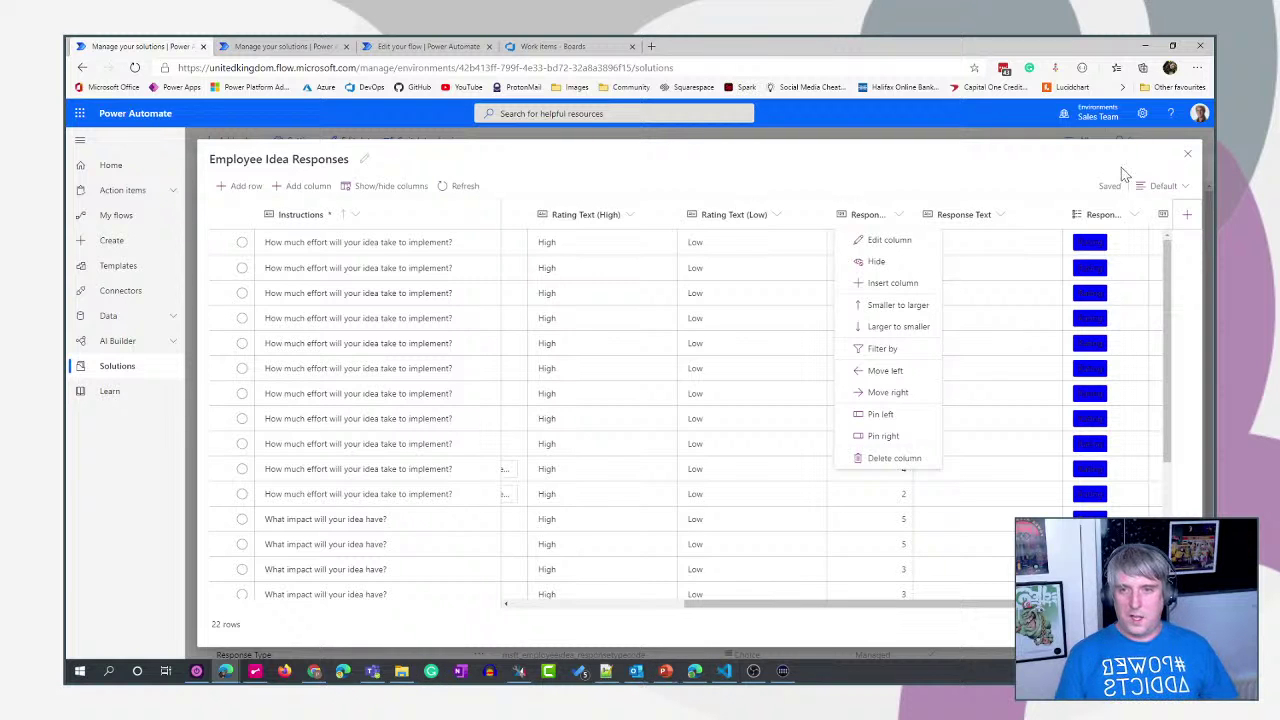
- Add a Common Data Service (current environment) List records action after the Cerate Work Item scope in the flow
click(266, 47)
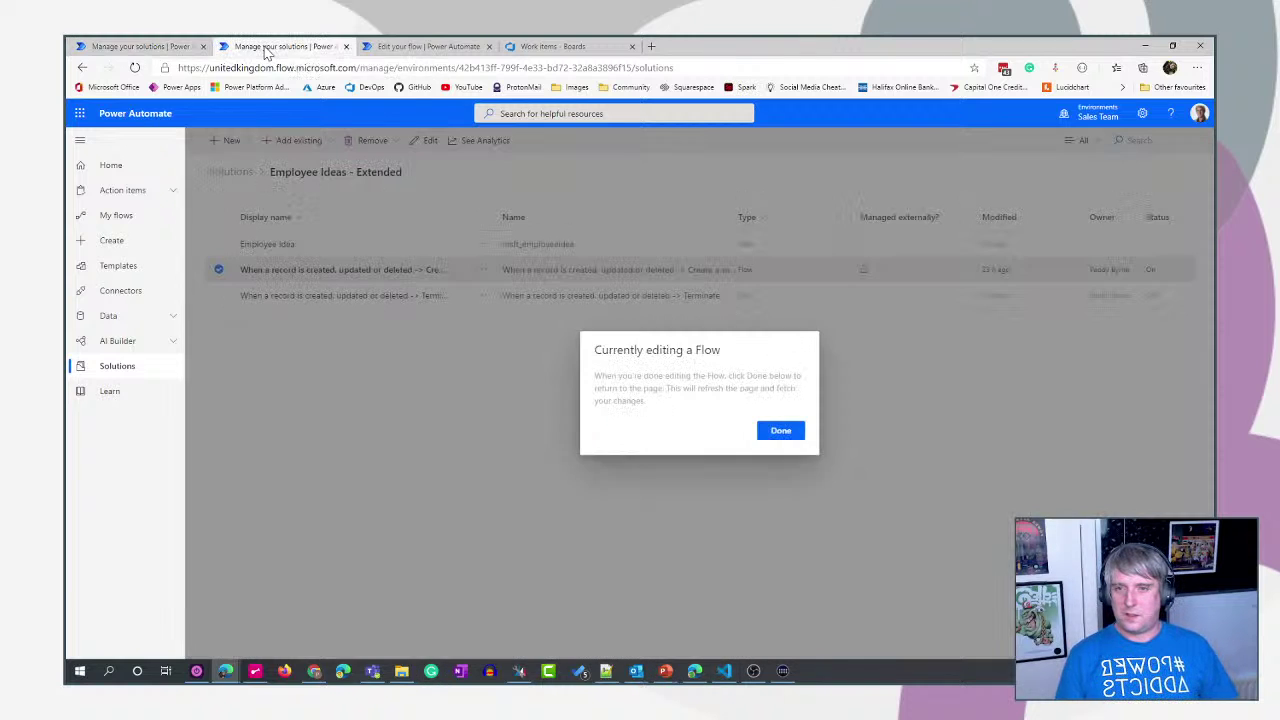
click(430, 47)
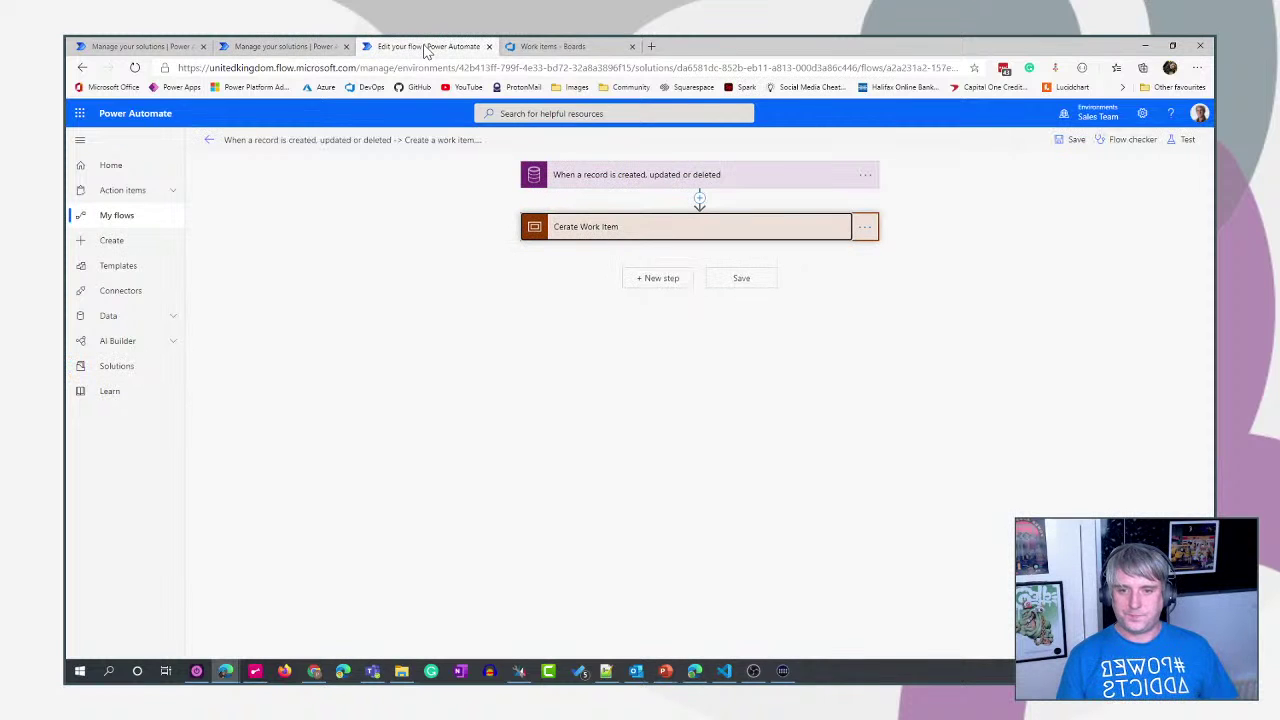
click(652, 280)
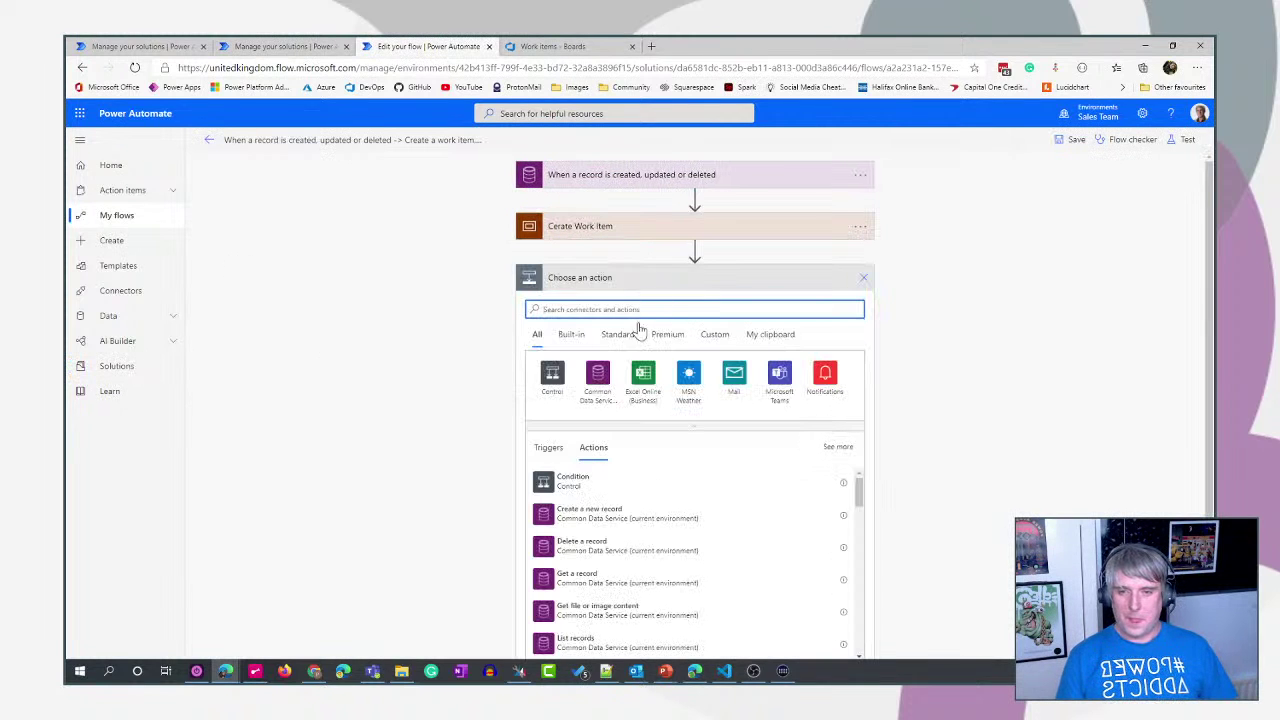
text(list)
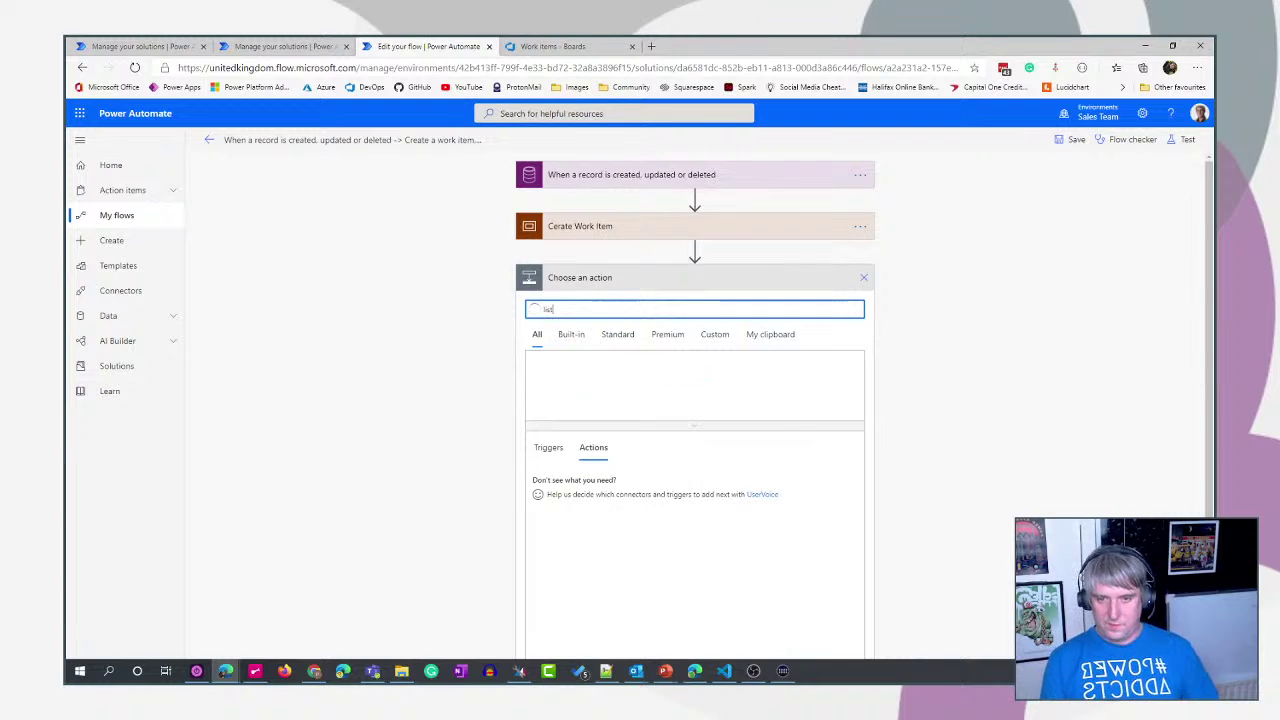
click(688, 390)
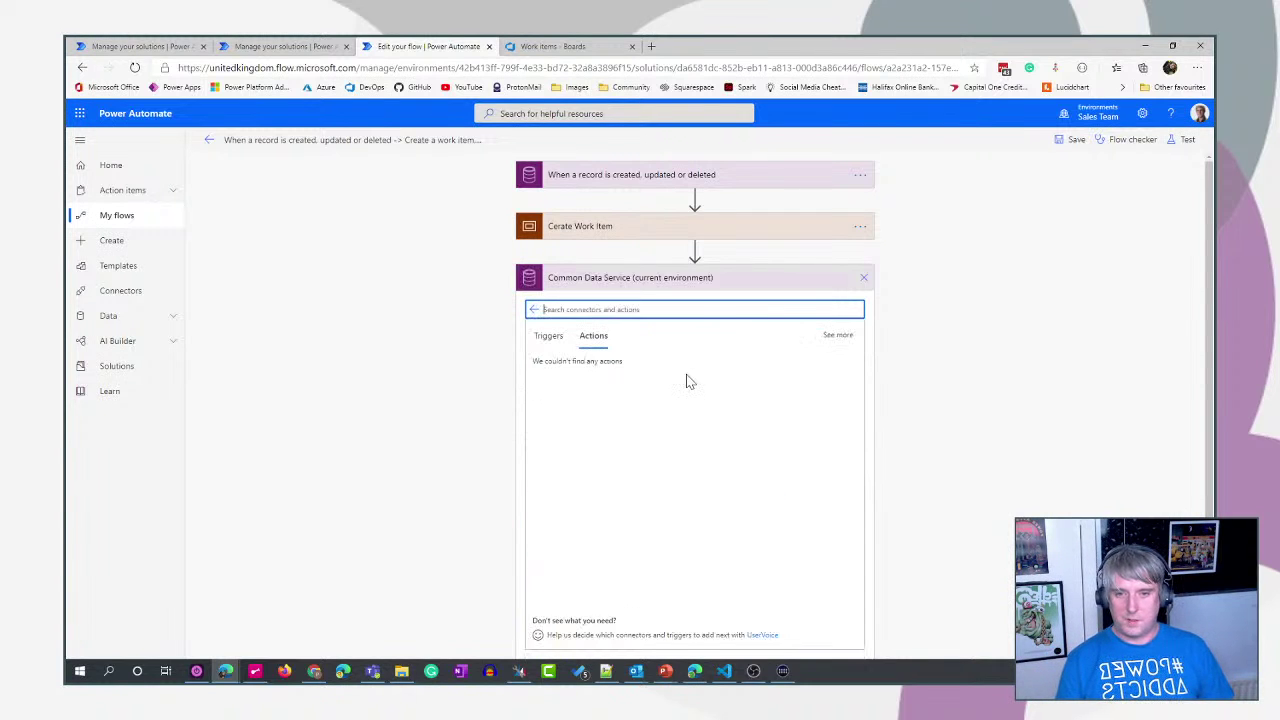
scroll(649, 457, down, 1)
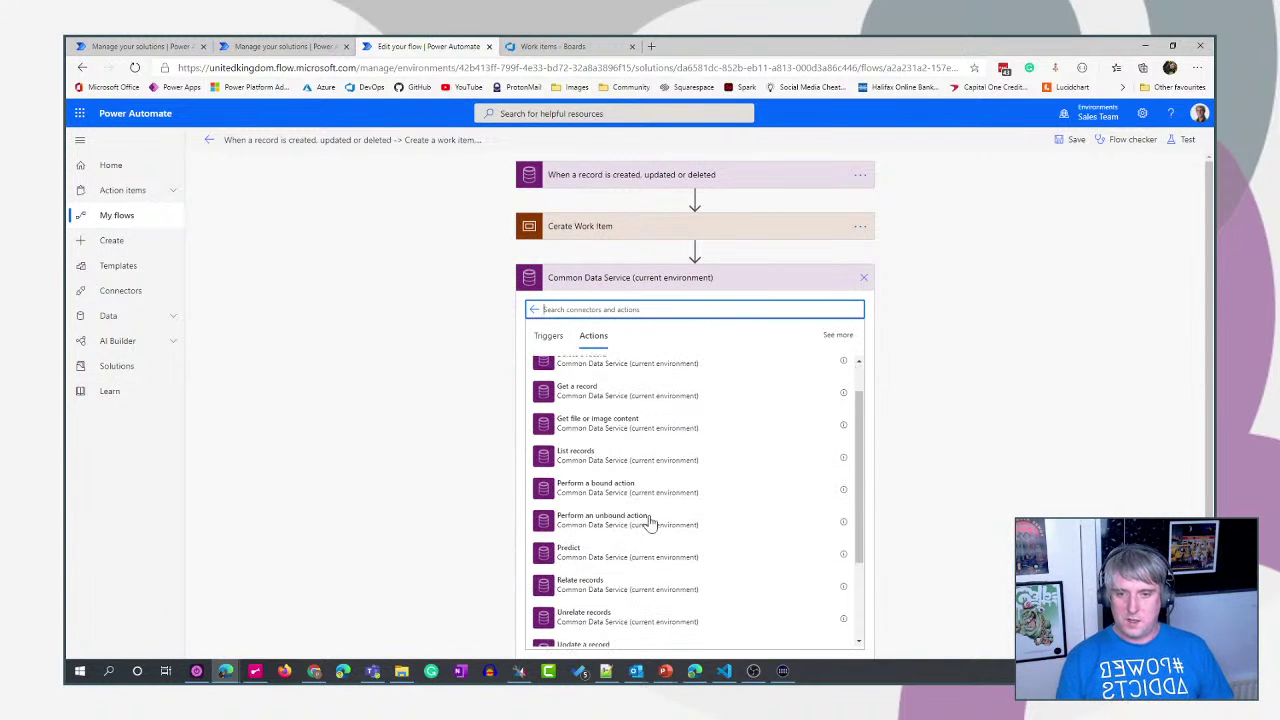
click(585, 462)
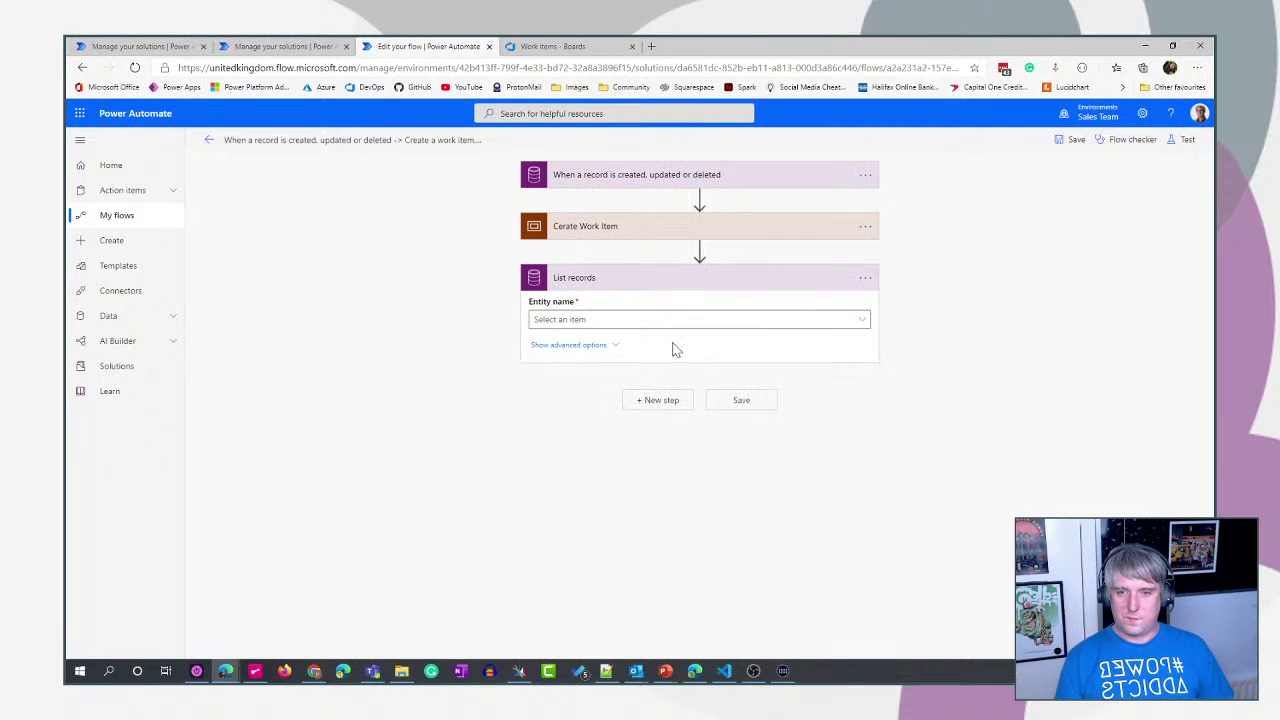
- Set the List records action's entity name to Employee Idea Responses and expand its advanced options
click(630, 321)
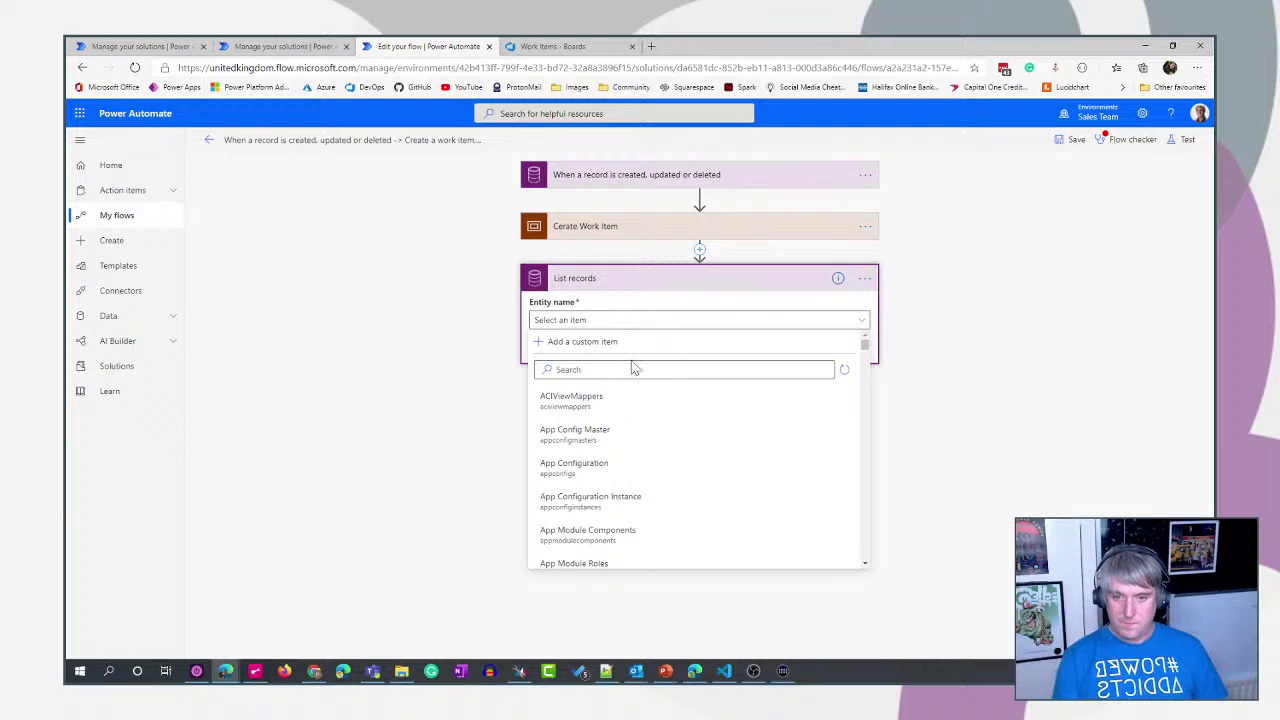
click(634, 368)
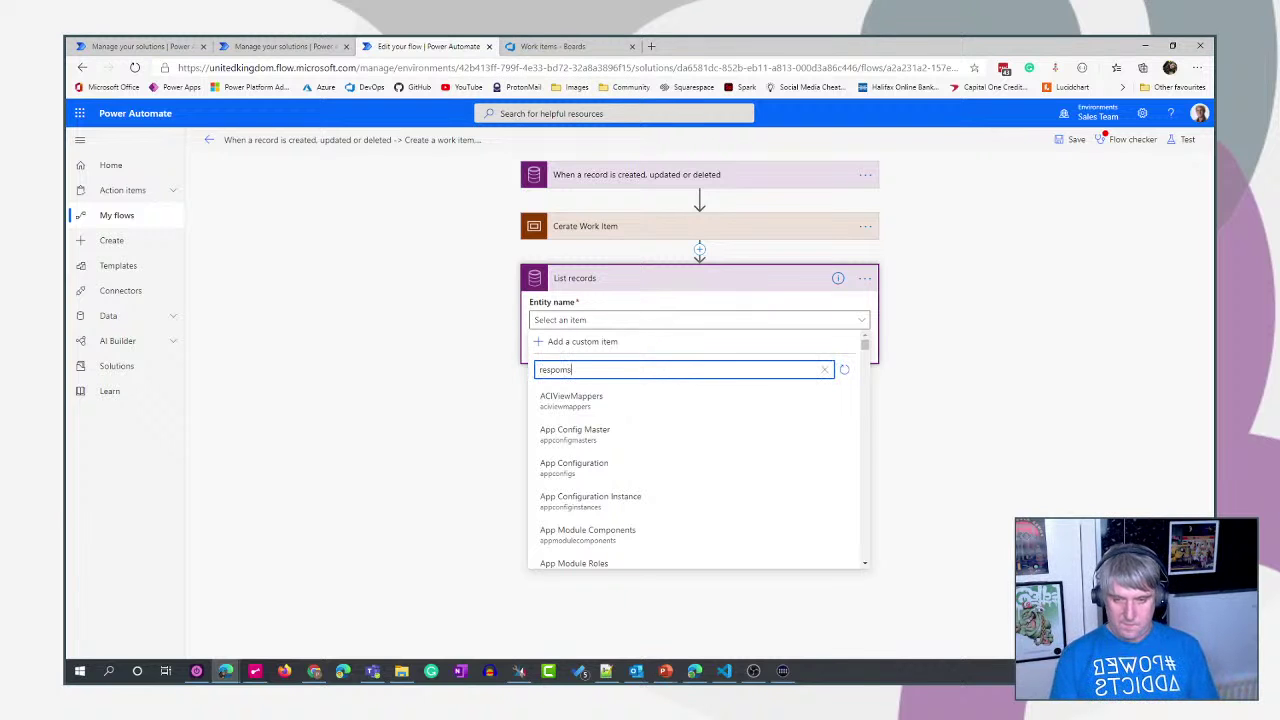
key(BackSpace)
key(BackSpace)
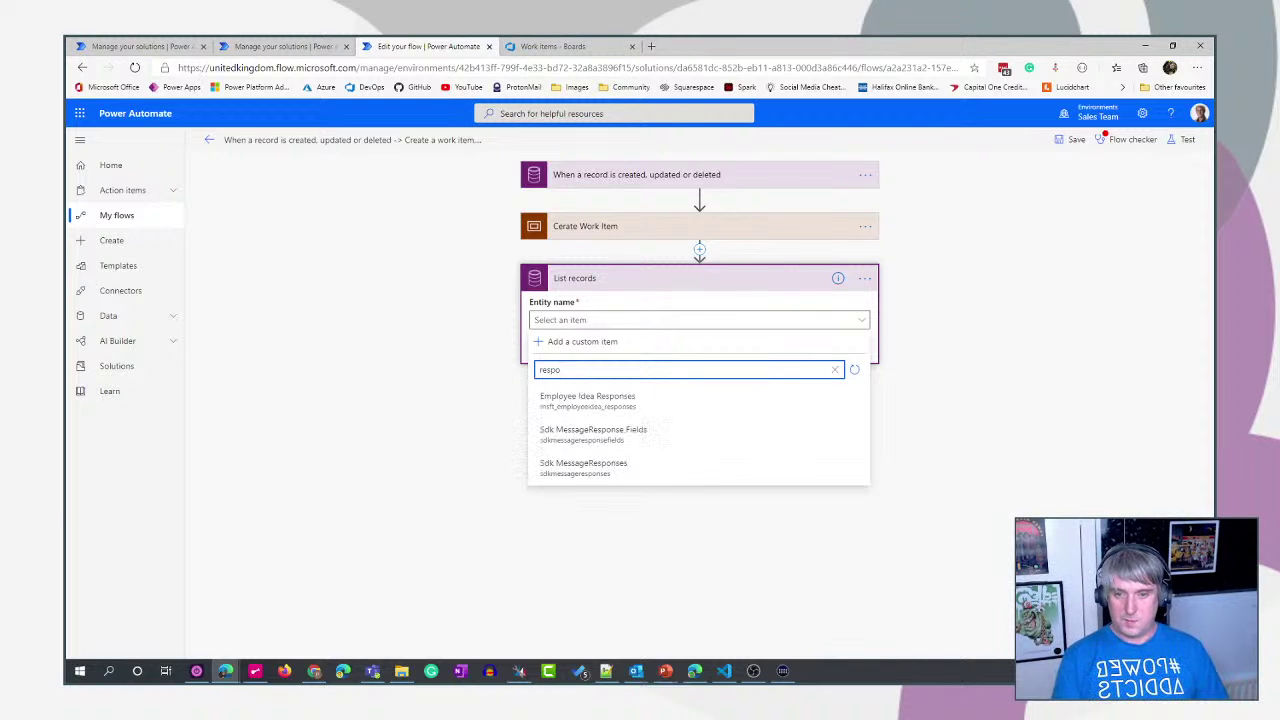
click(686, 404)
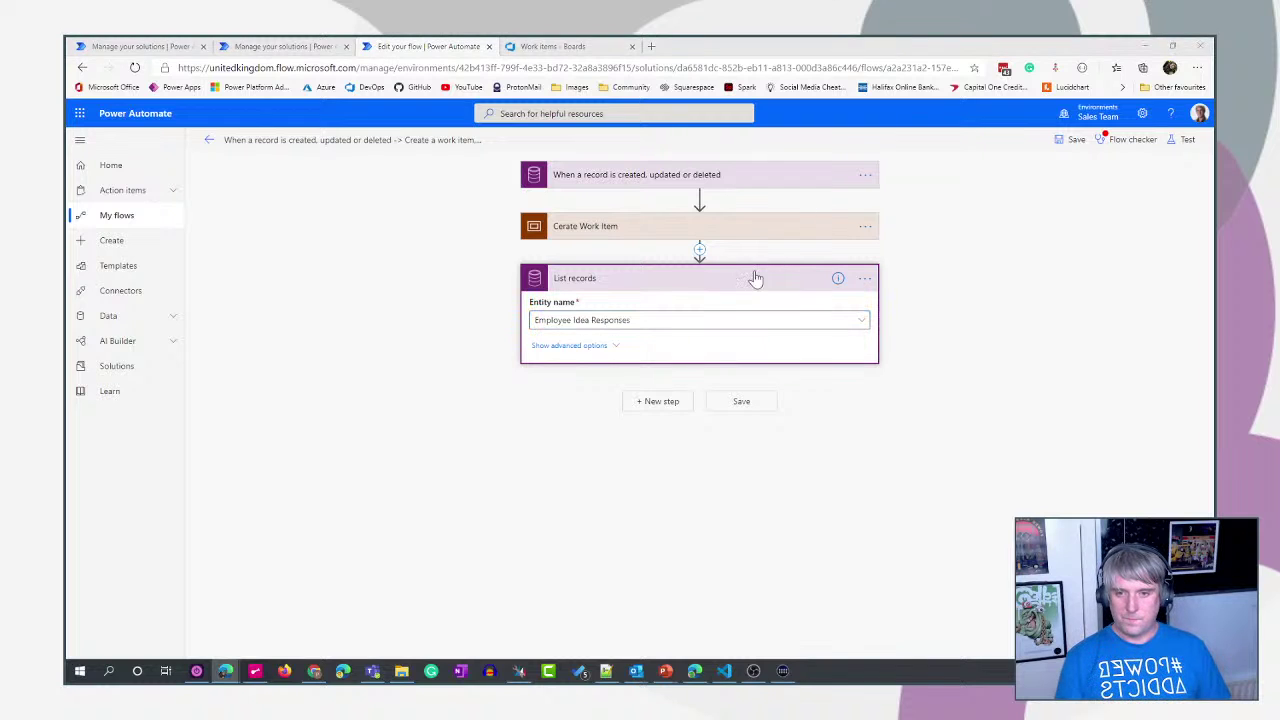
click(597, 345)
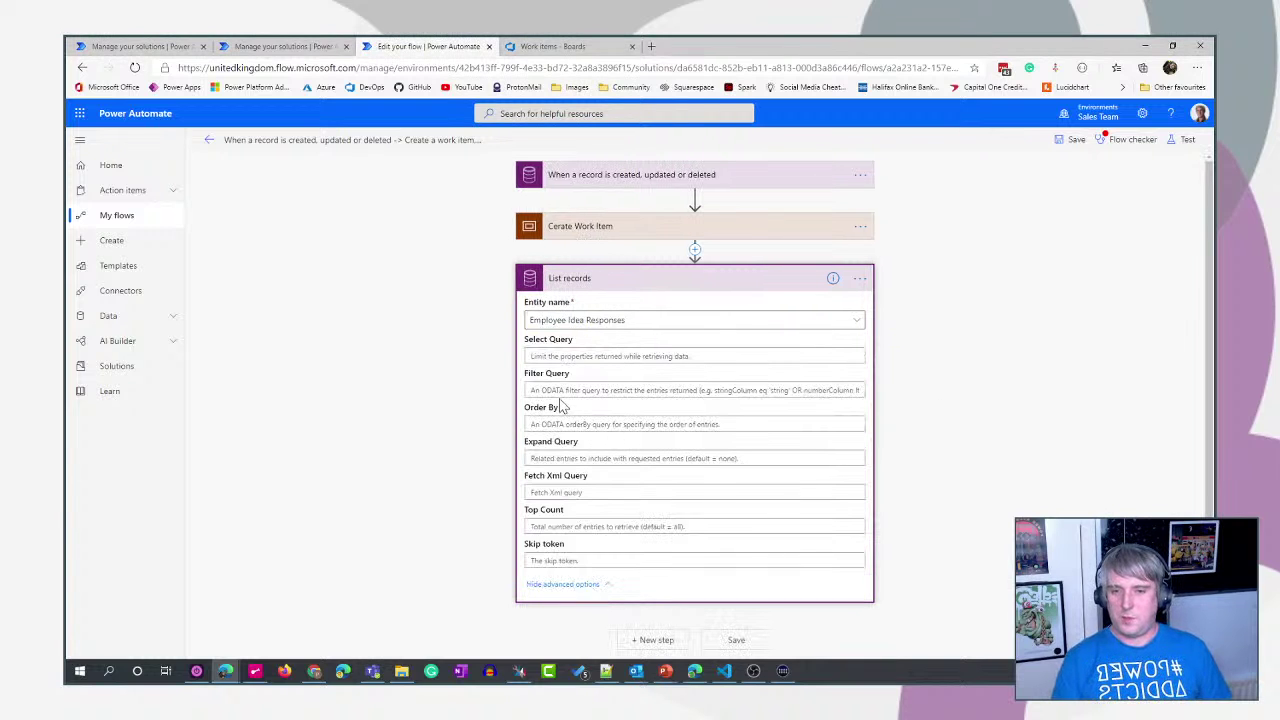
- Review the Idea and Question columns of the Employee Idea Responses data, and return to the flow
click(112, 47)
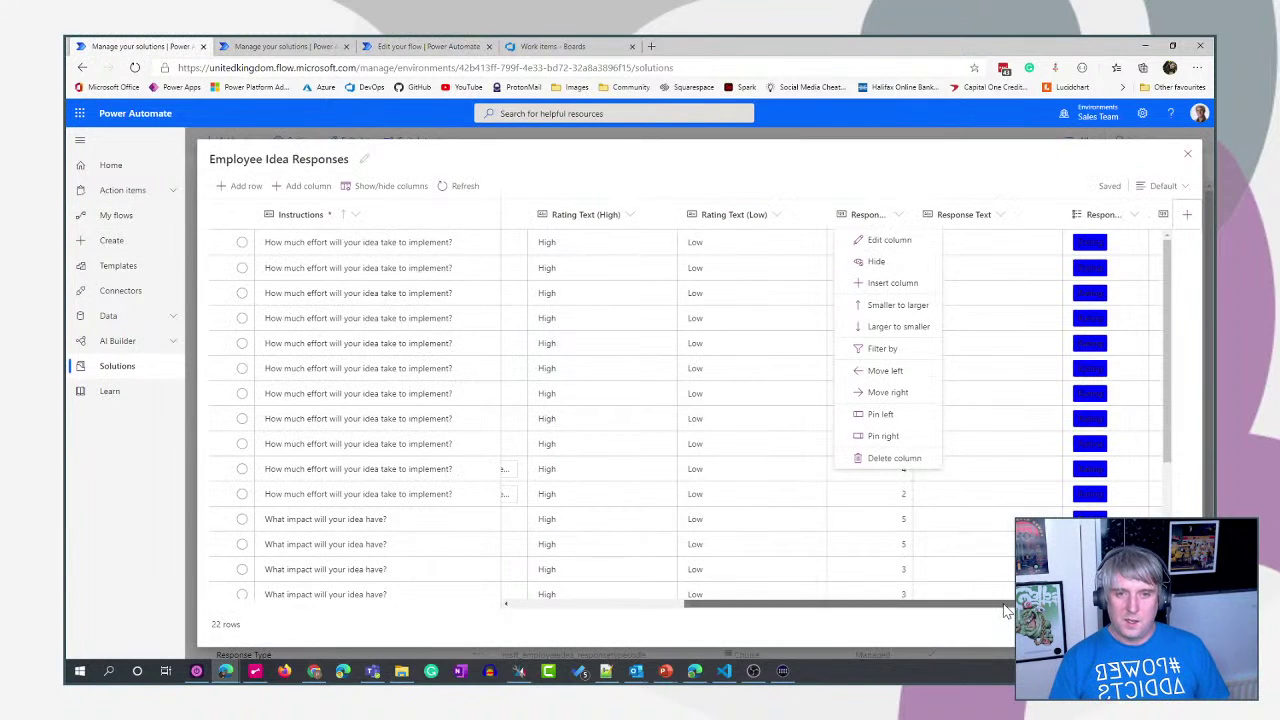
drag(1008, 606, 720, 604)
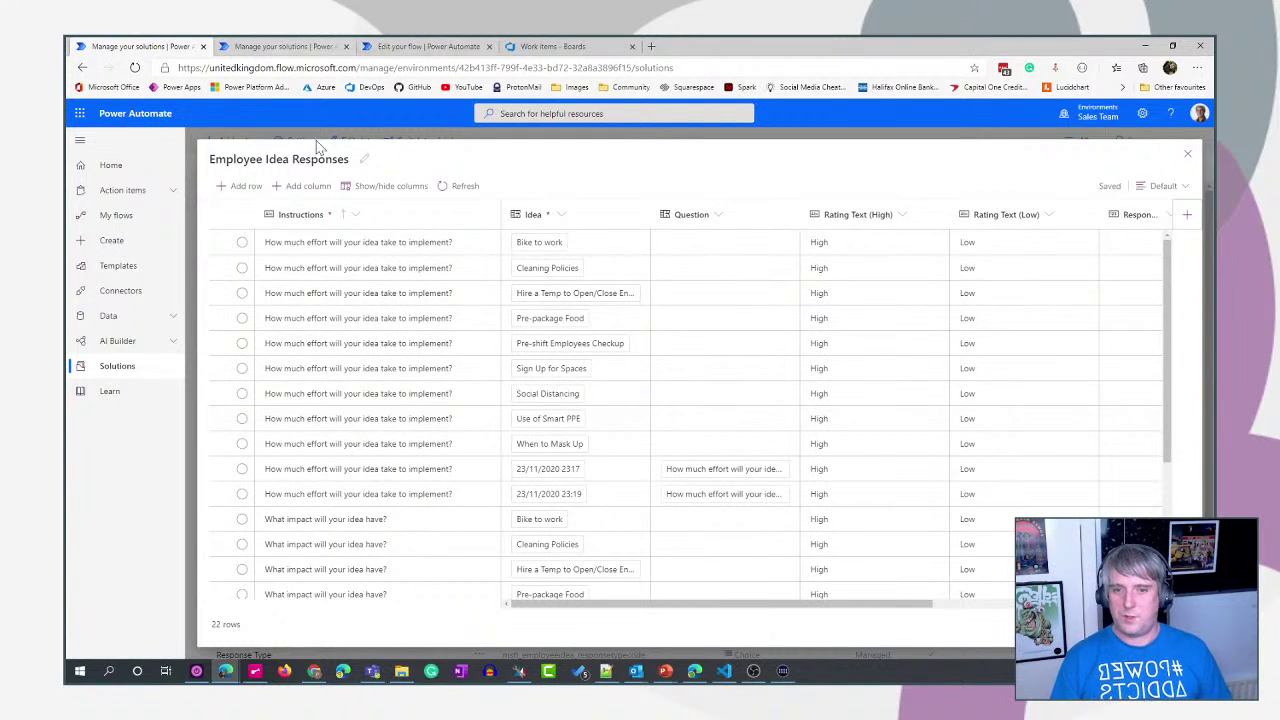
click(284, 47)
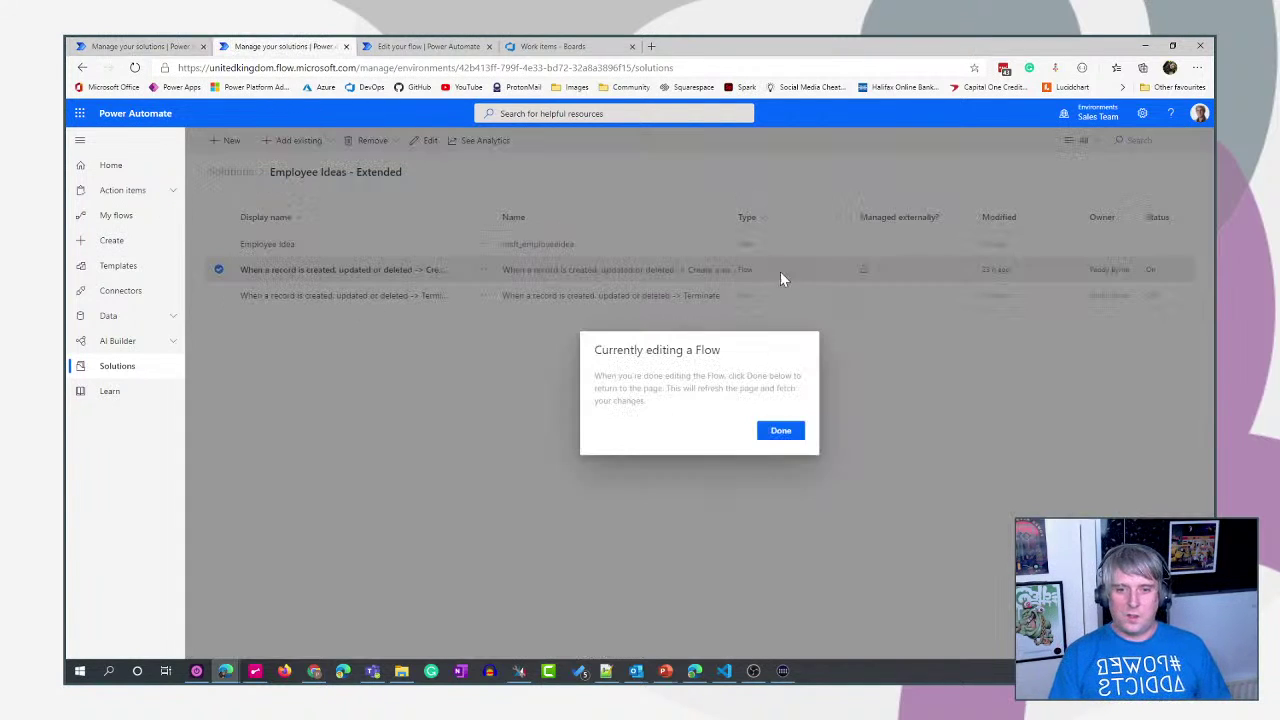
click(460, 47)
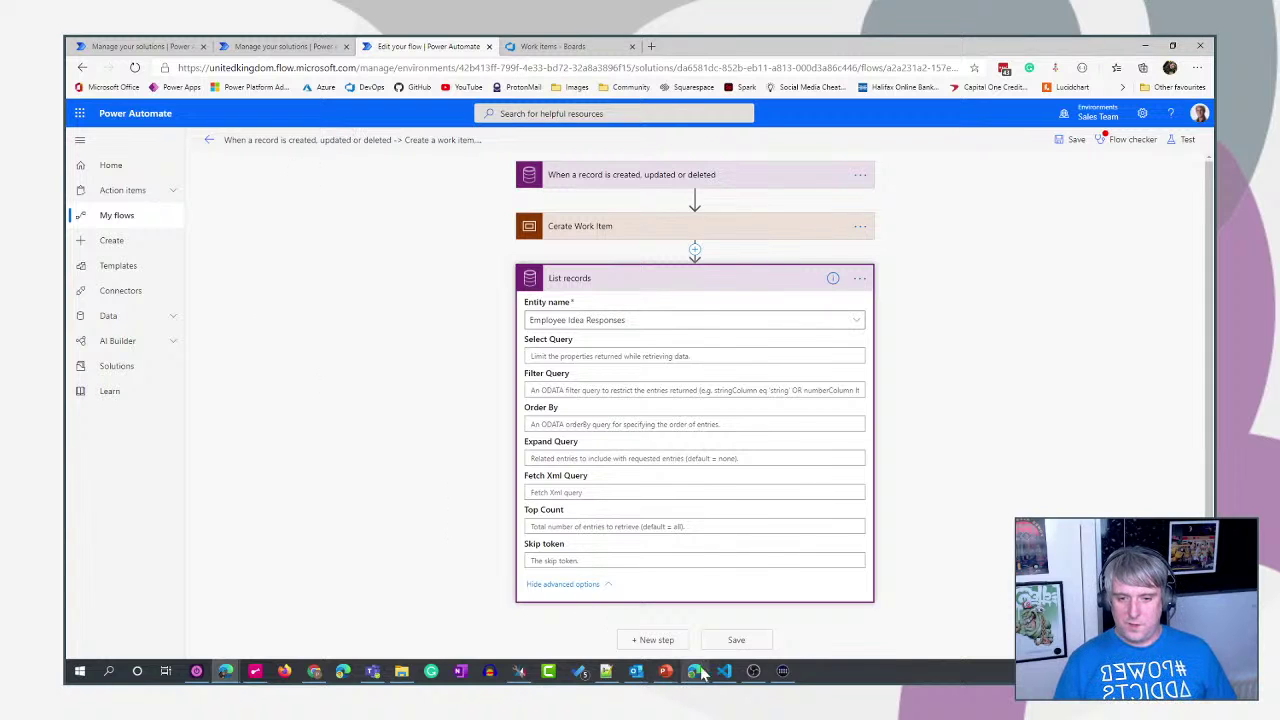
- Try the contact query from XrmToolBox's FetchXML Builder as the List records action's Fetch Xml Query, and undo the paste
click(519, 671)
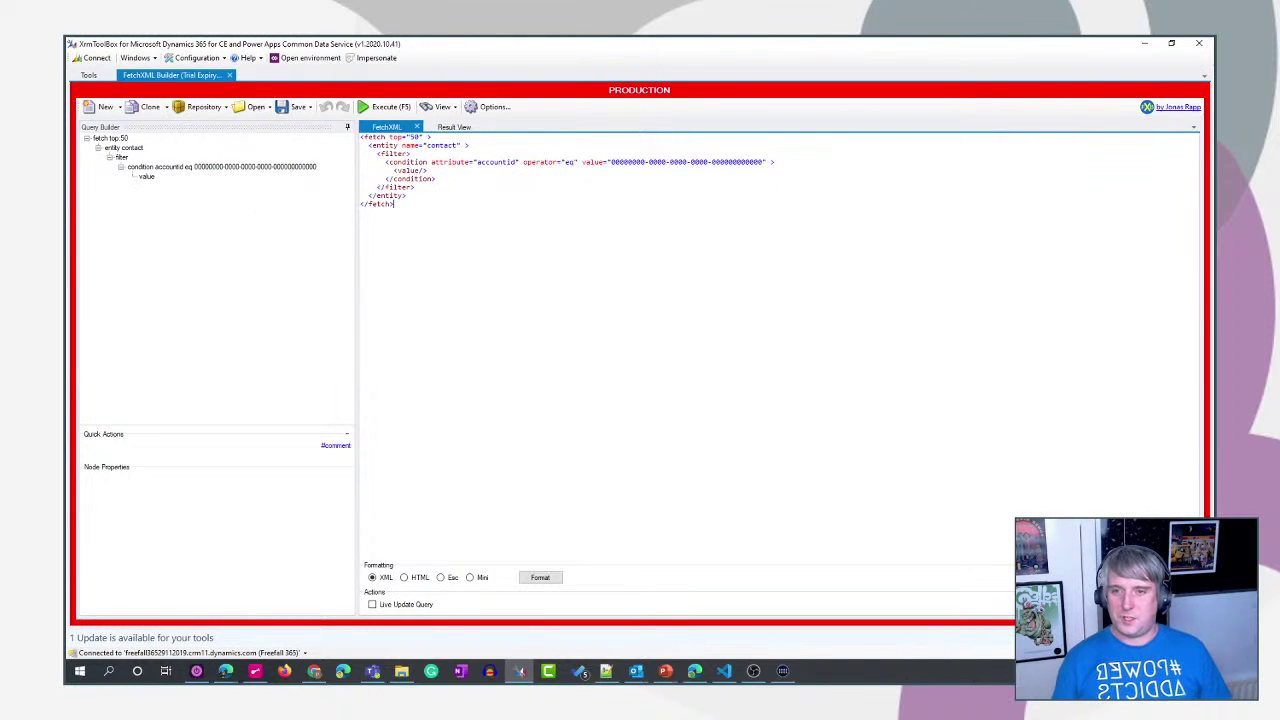
key(ctrl+a)
key(ctrl+c)
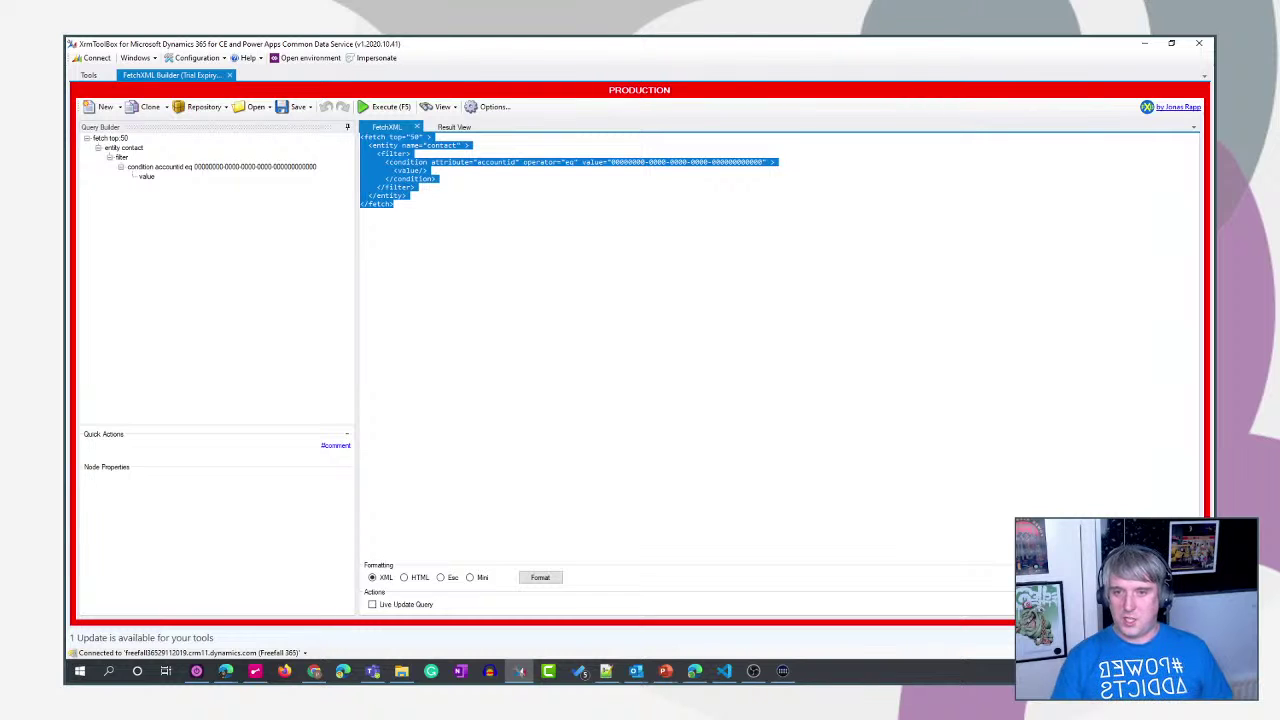
key(alt+Tab)
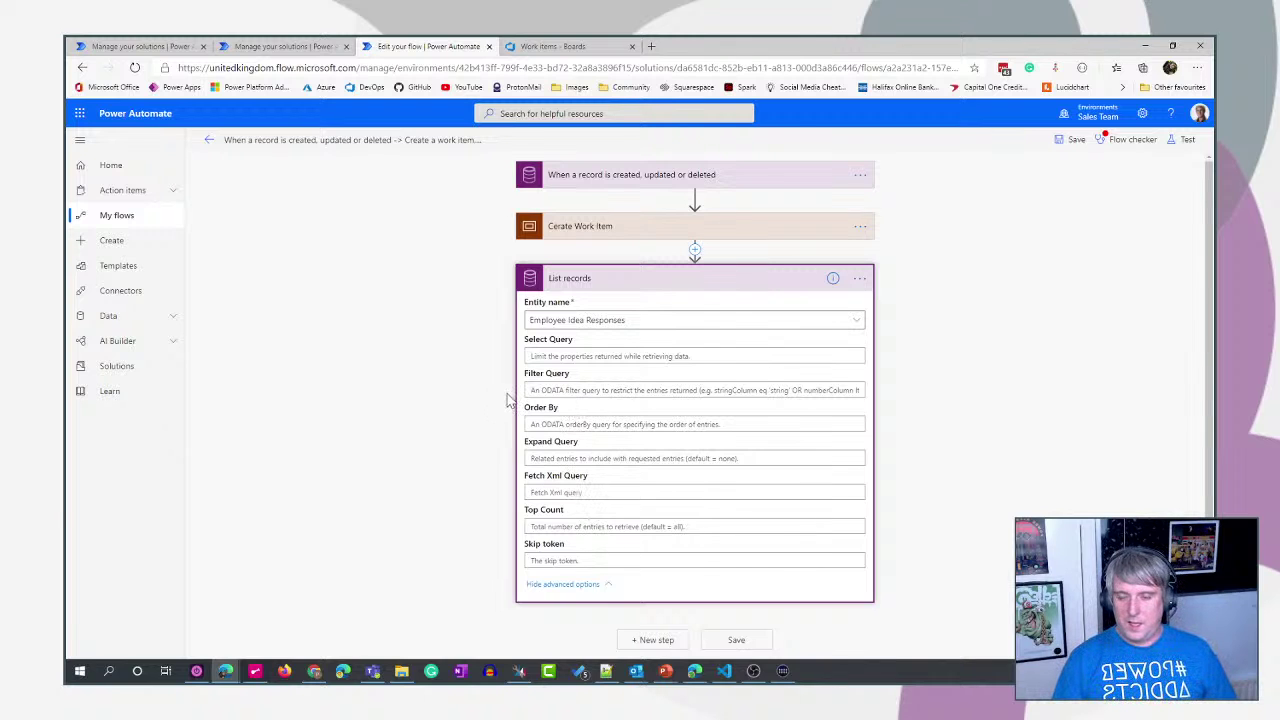
key(alt+Tab)
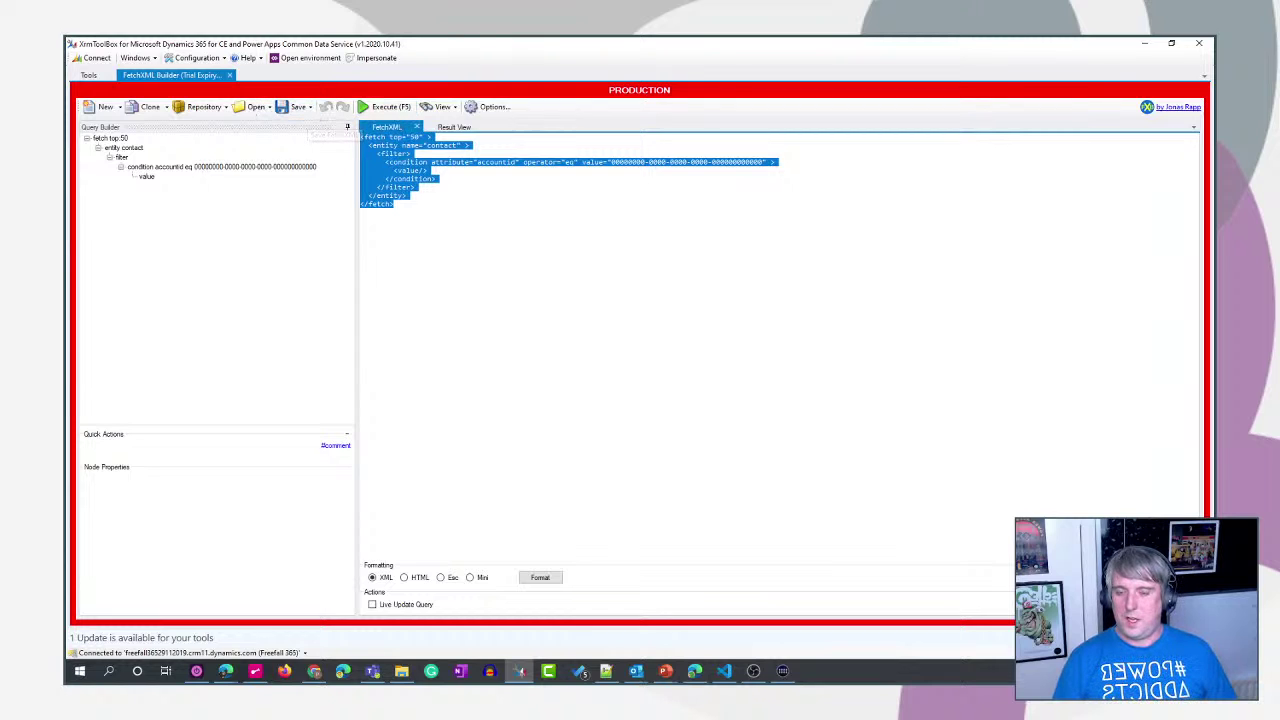
key(alt+Tab)
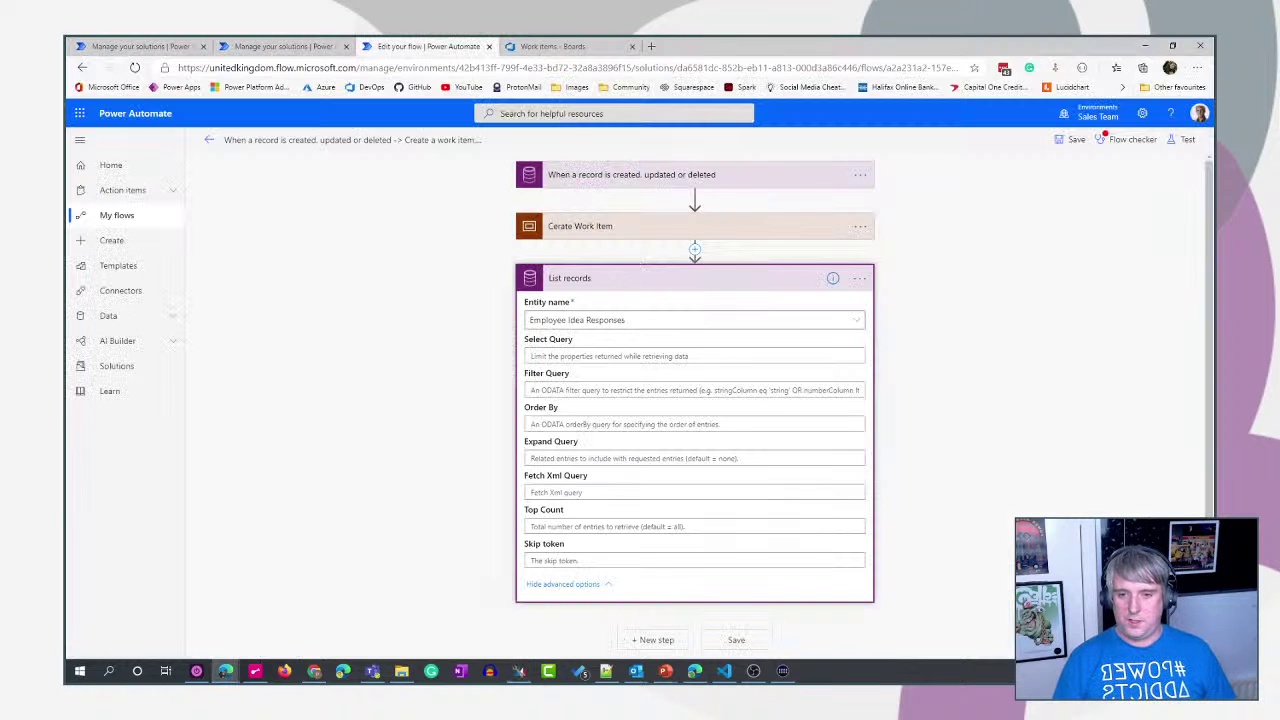
click(640, 492)
key(ctrl+v)
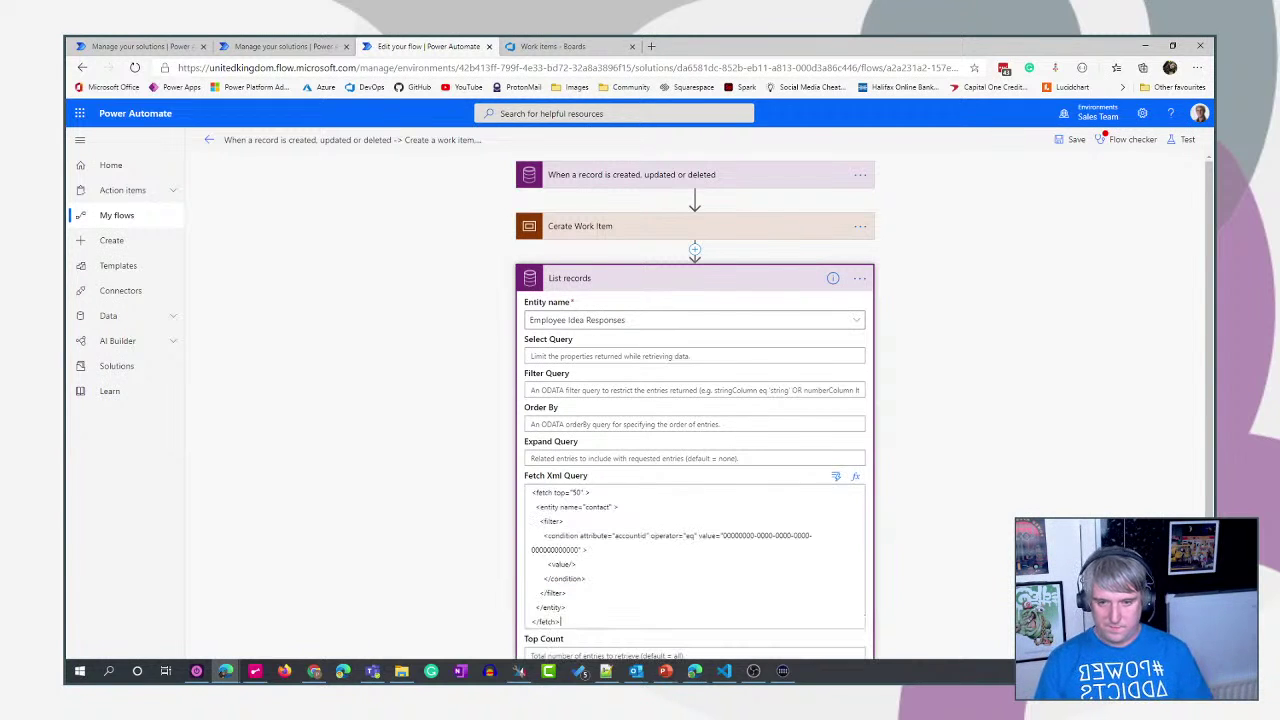
key(ctrl+z)
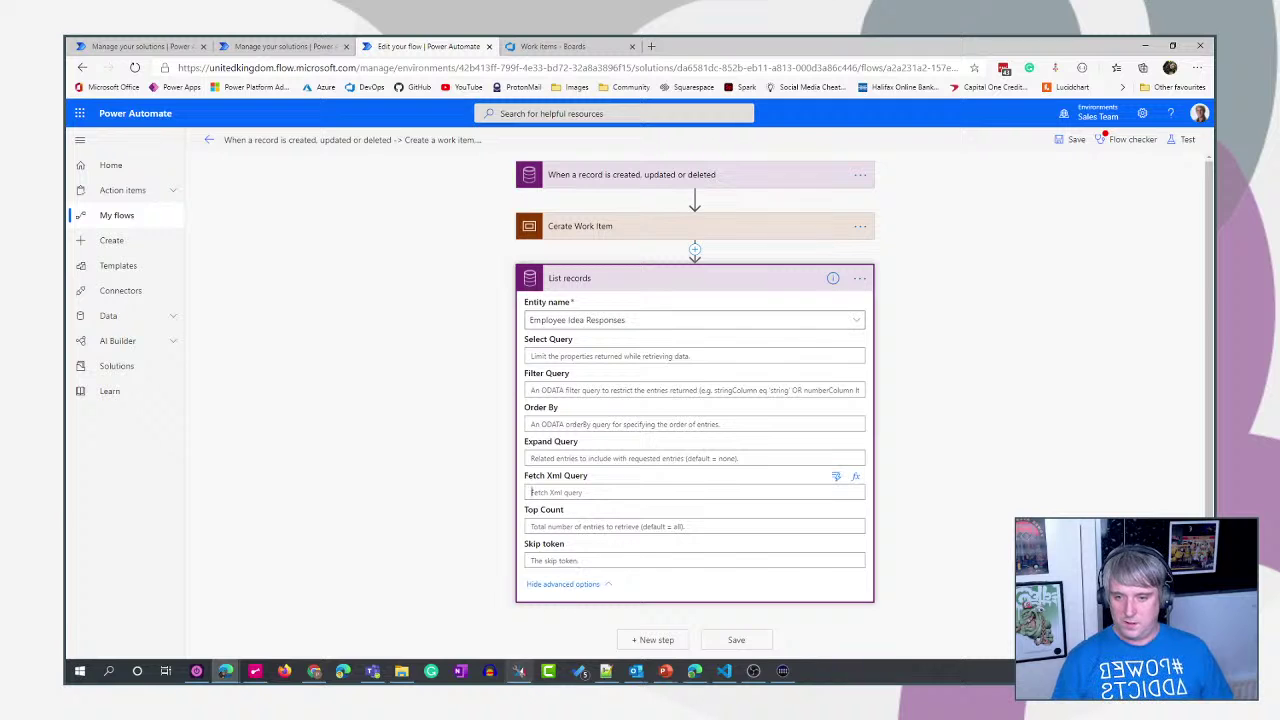
- Generate the Power Automate List Records parameters in XrmToolBox's FetchXML Builder, and copy its filter query into the List records action's Filter Query
click(519, 670)
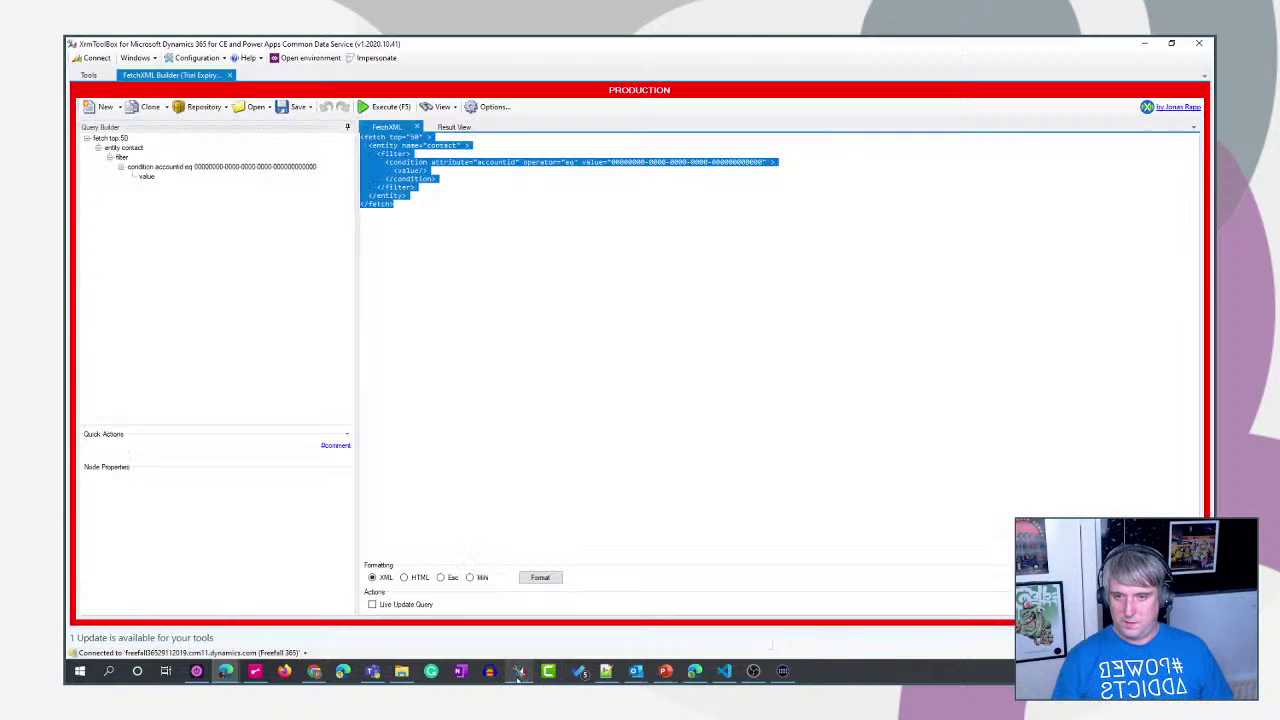
click(441, 106)
click(450, 162)
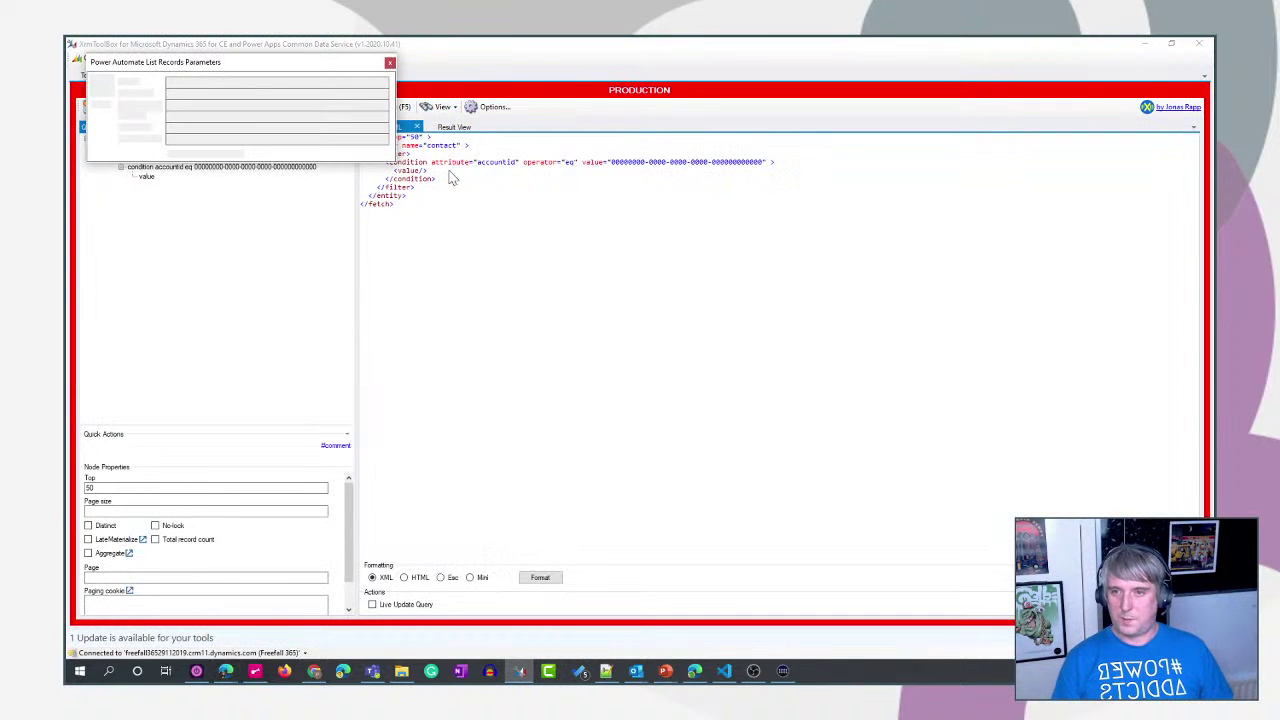
click(206, 107)
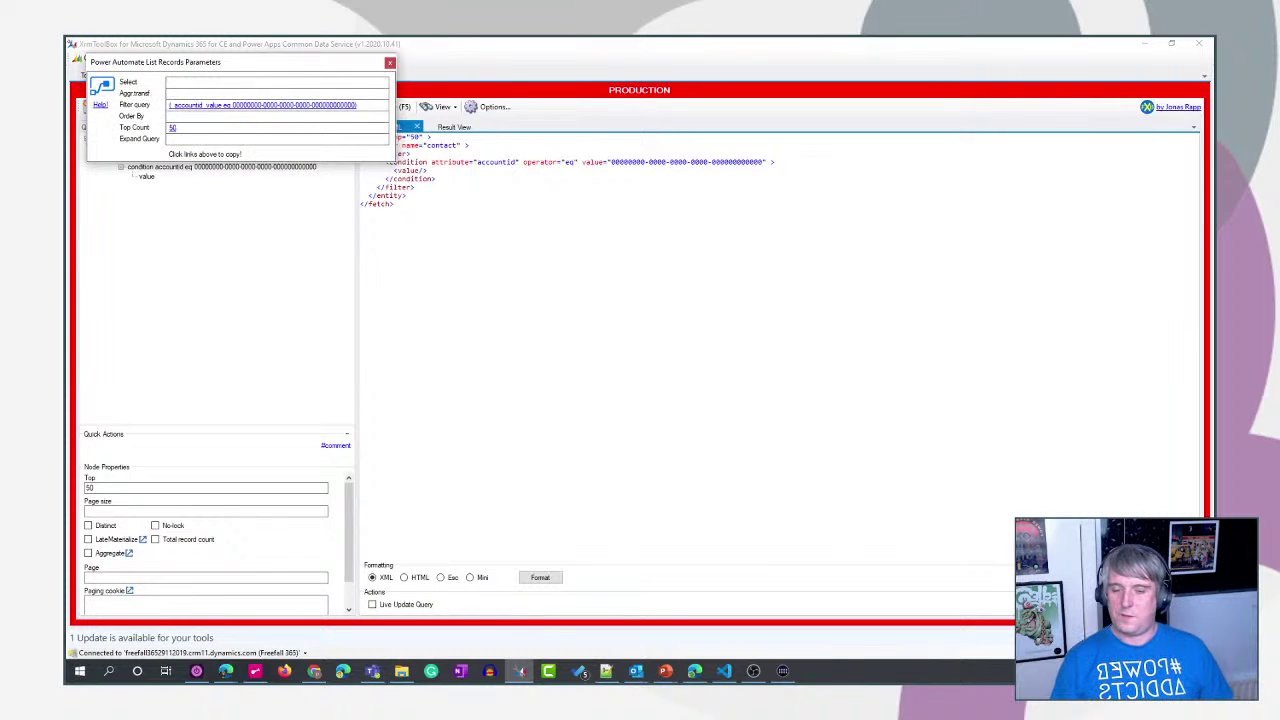
key(alt+Tab)
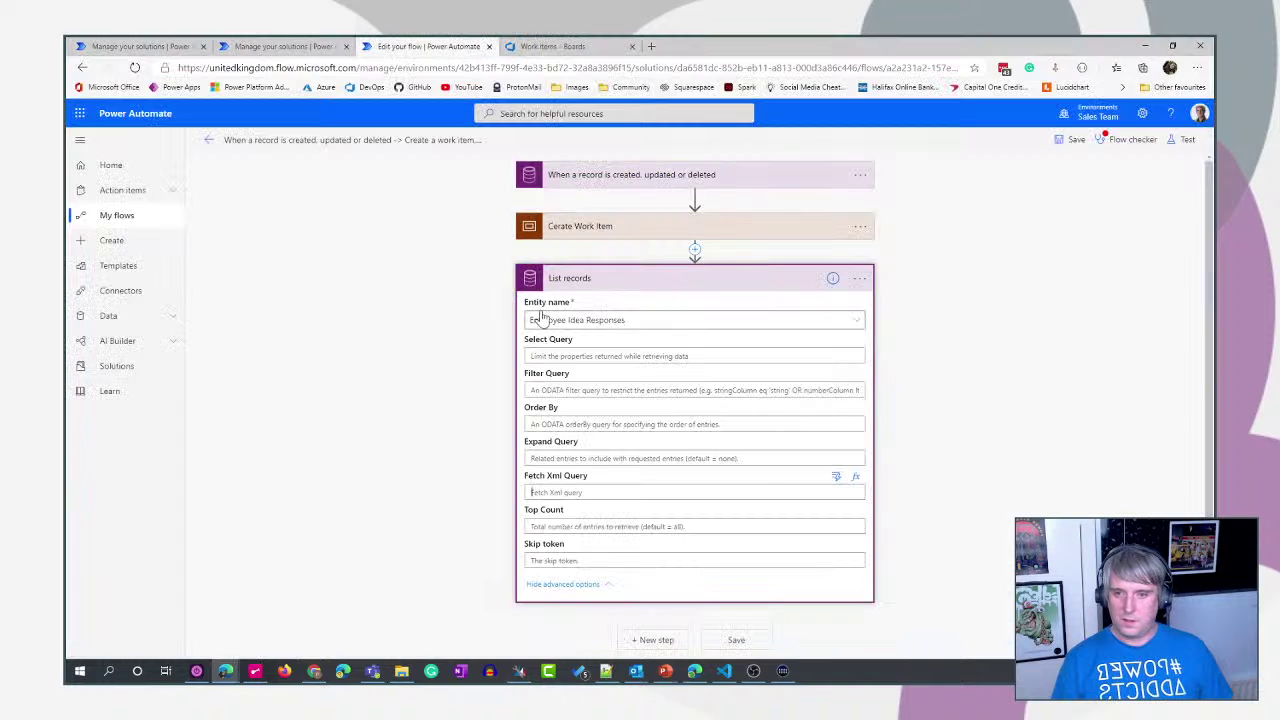
click(531, 390)
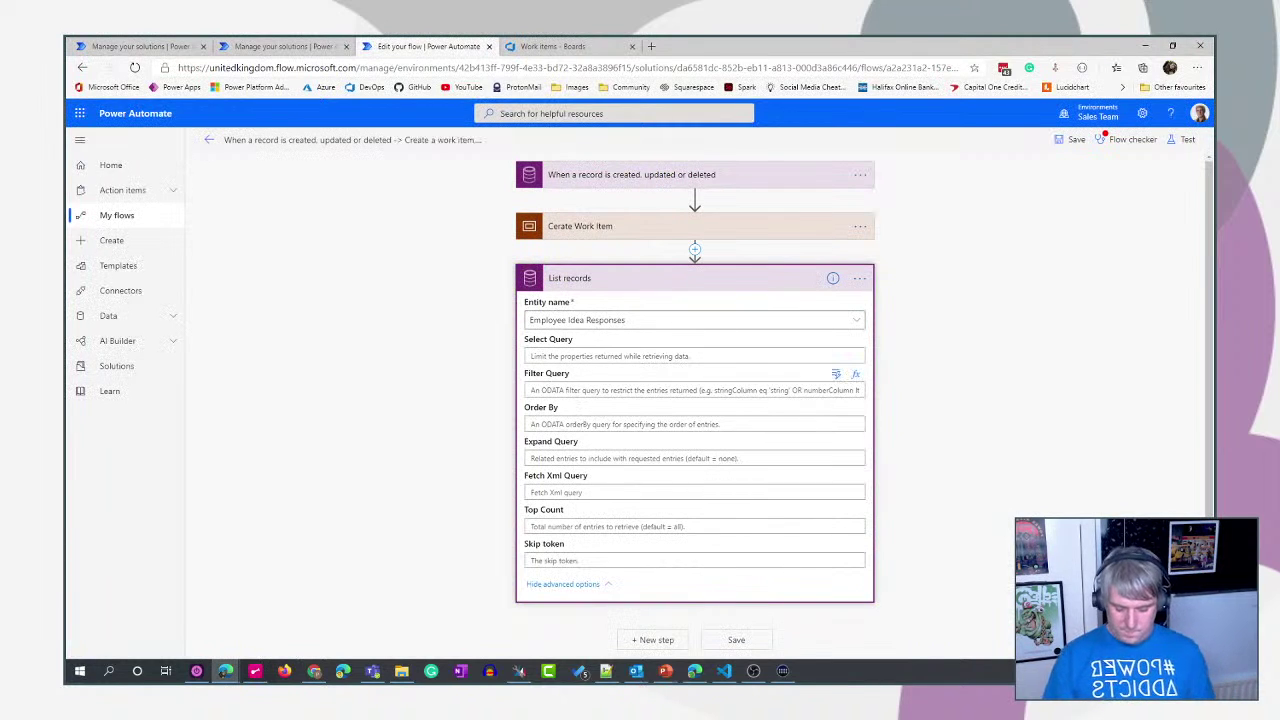
key(ctrl+v)
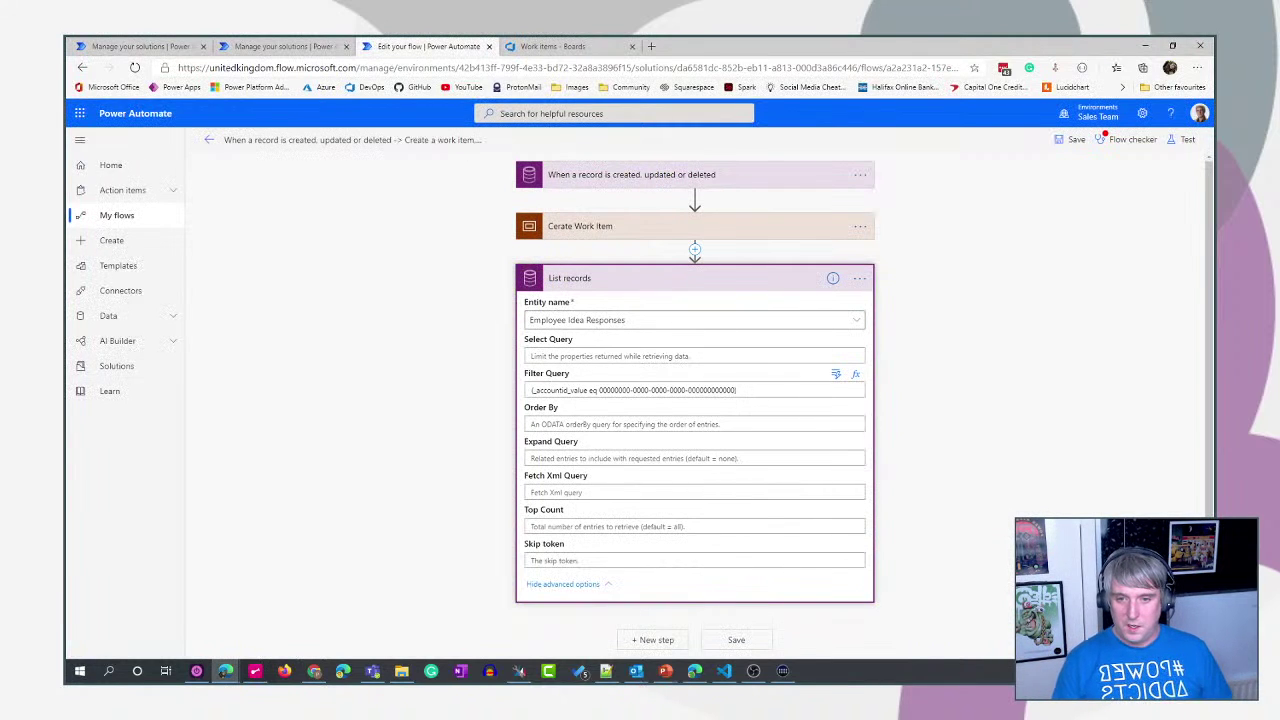
- Copy the Idea column's name msft_employeeideaid from the Employee Idea Response table's columns in the Employee Ideas solution
drag(588, 391, 551, 391)
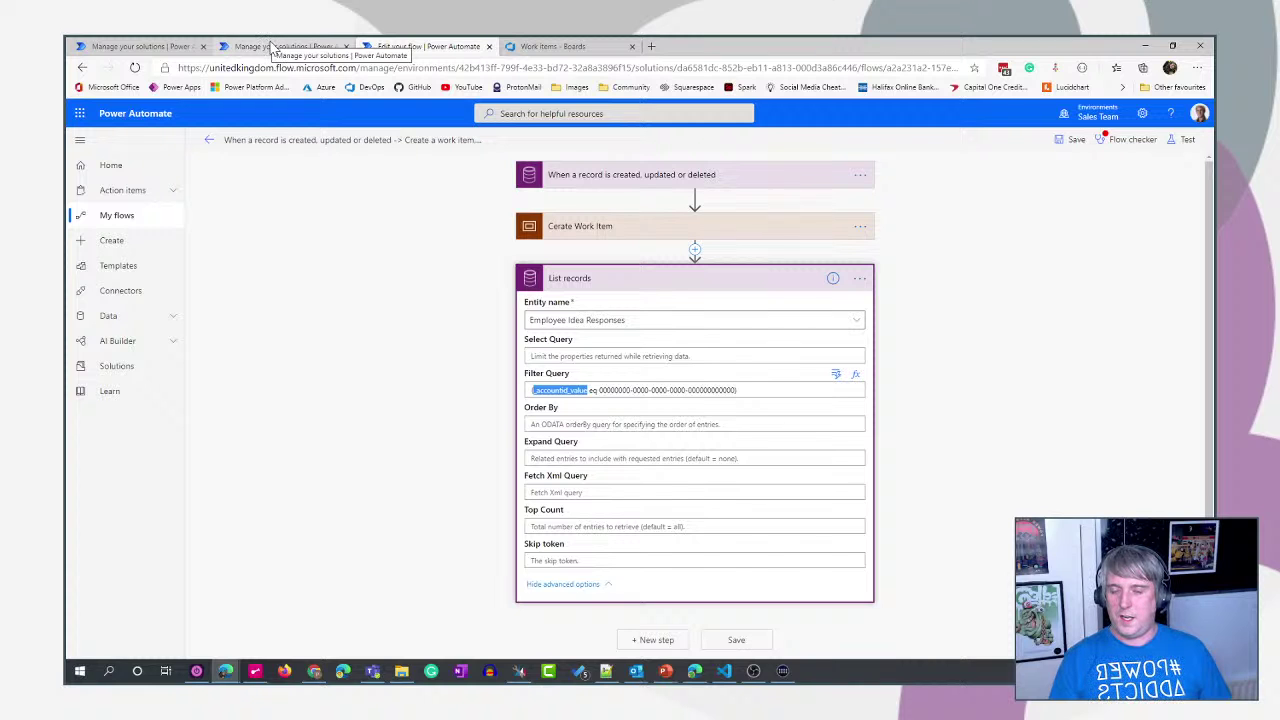
click(140, 48)
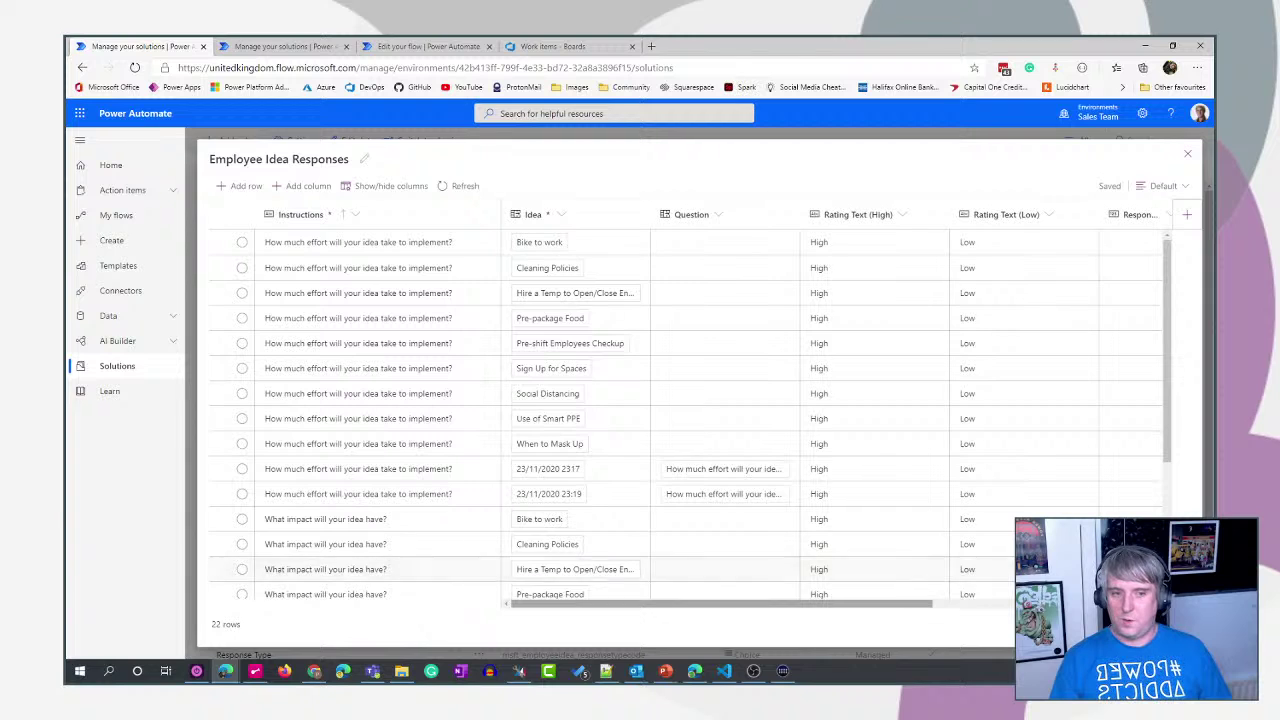
click(1163, 624)
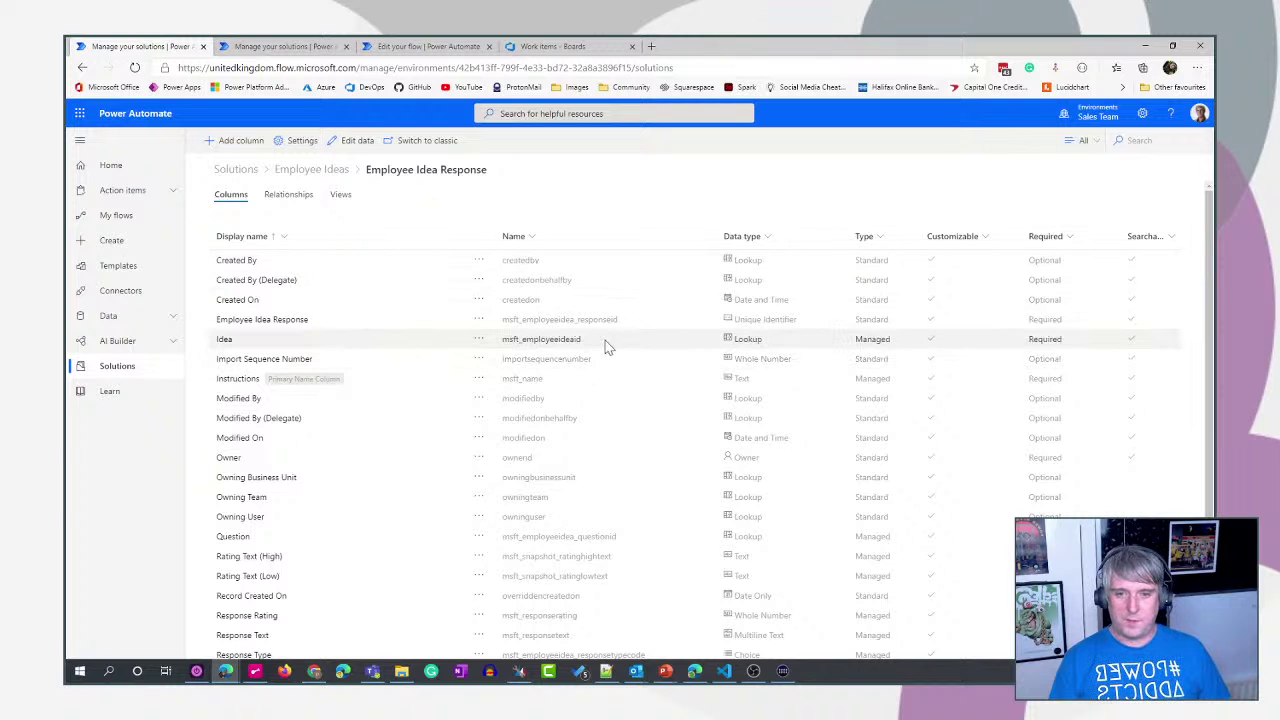
click(578, 339)
drag(580, 339, 502, 339)
key(ctrl+c)
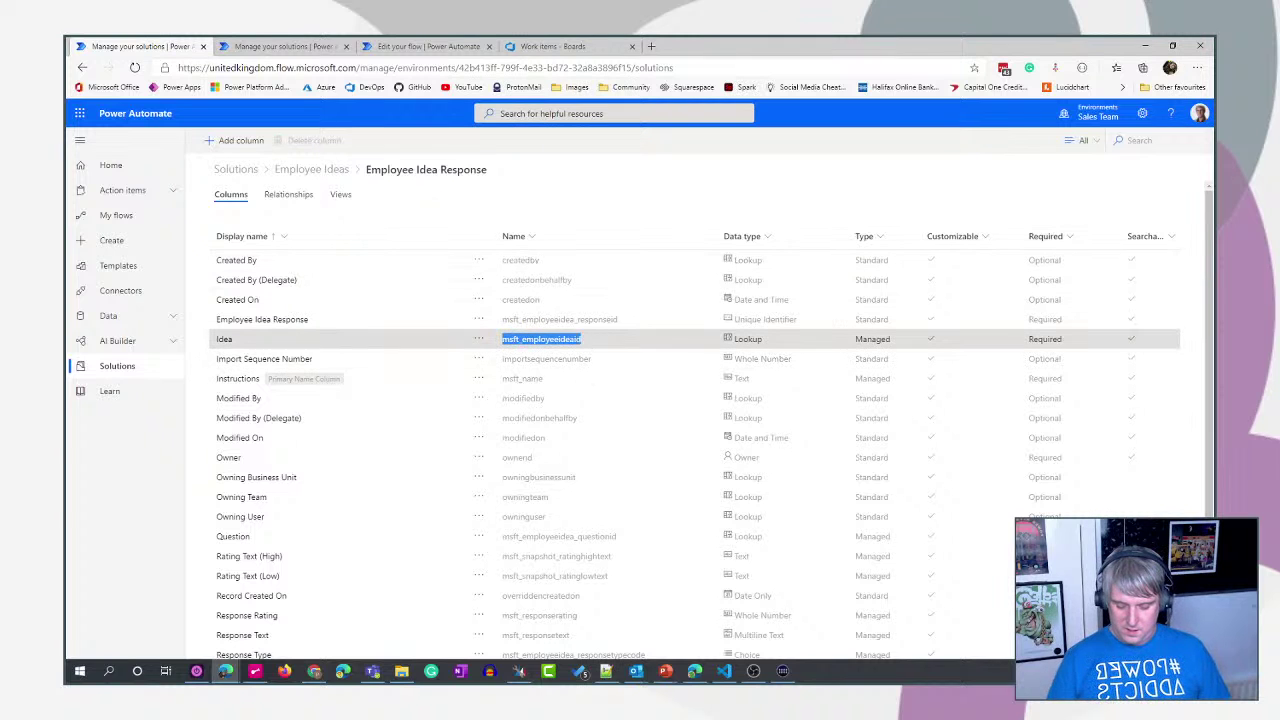
key(alt+Tab)
key(alt+Tab)
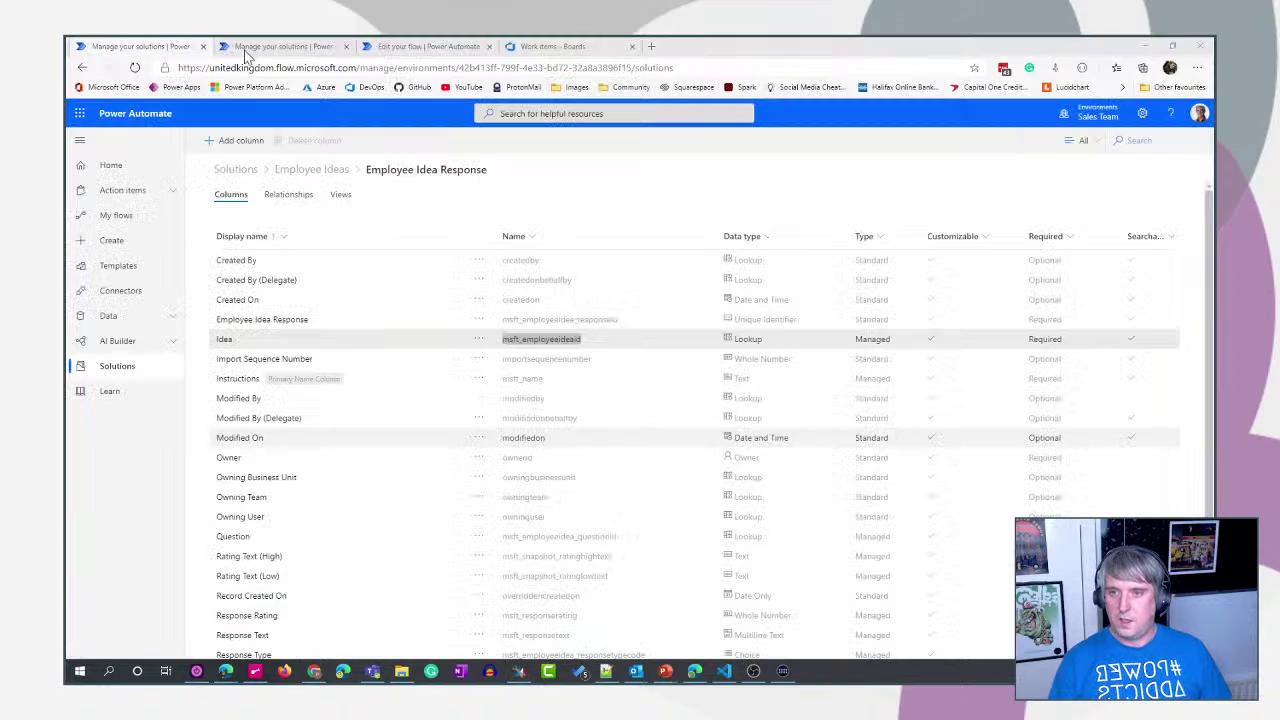
- Replace accountid in the List records action's Filter Query with msft_employeeideaid, keeping the underscore prefix and _value suffix
click(432, 46)
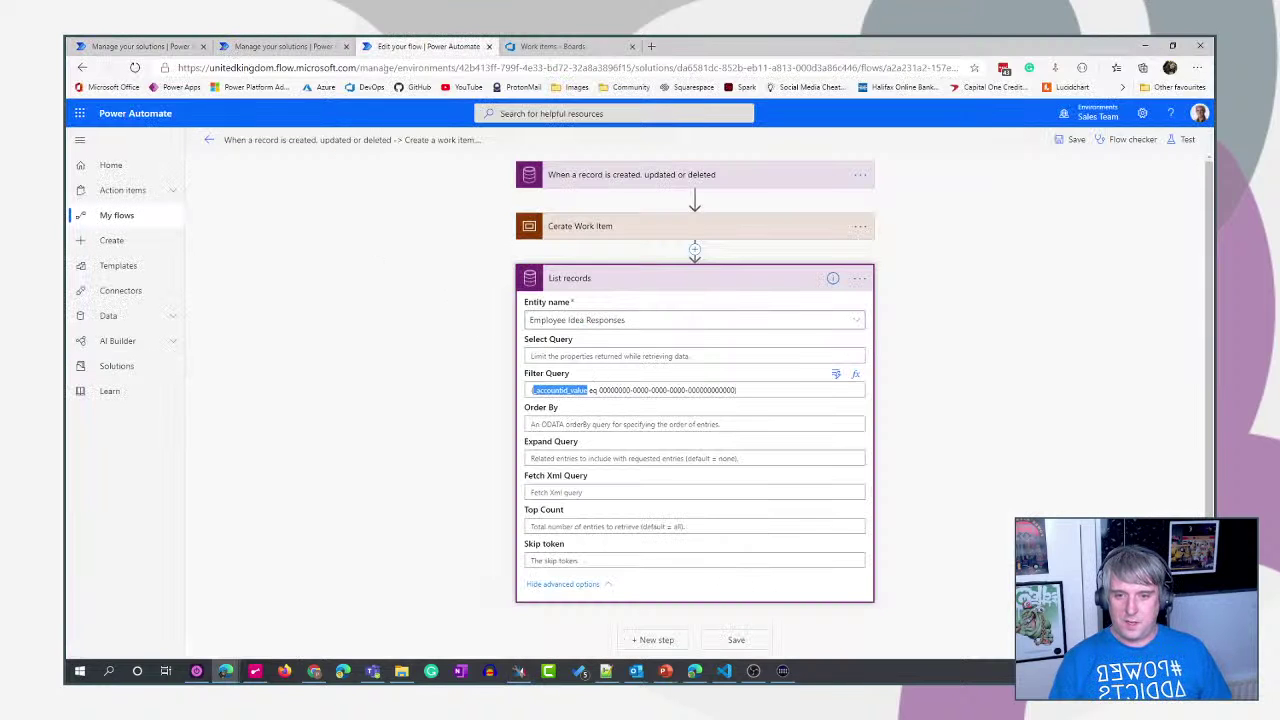
click(588, 400)
drag(536, 391, 568, 391)
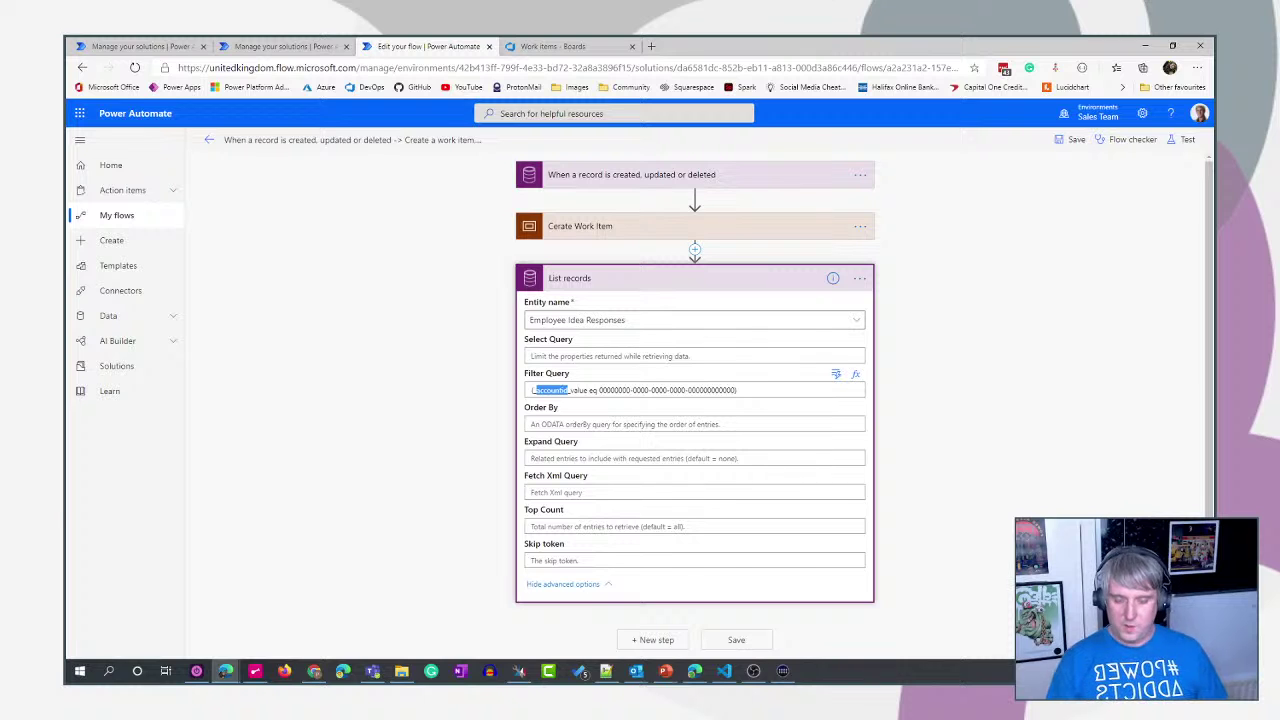
key(ctrl+v)
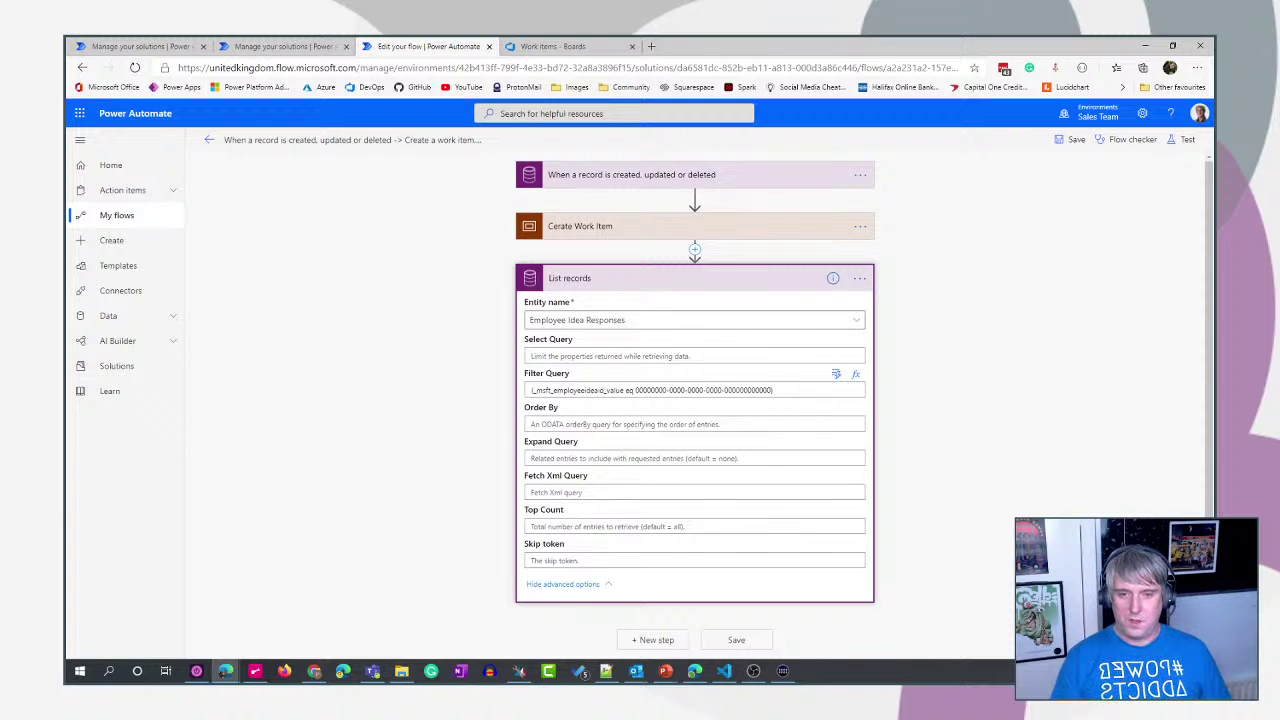
- Replace the zero GUID in the Filter Query with the Employee Idea dynamic value from Update a record, and collapse the List records action
drag(635, 390, 764, 390)
click(639, 390)
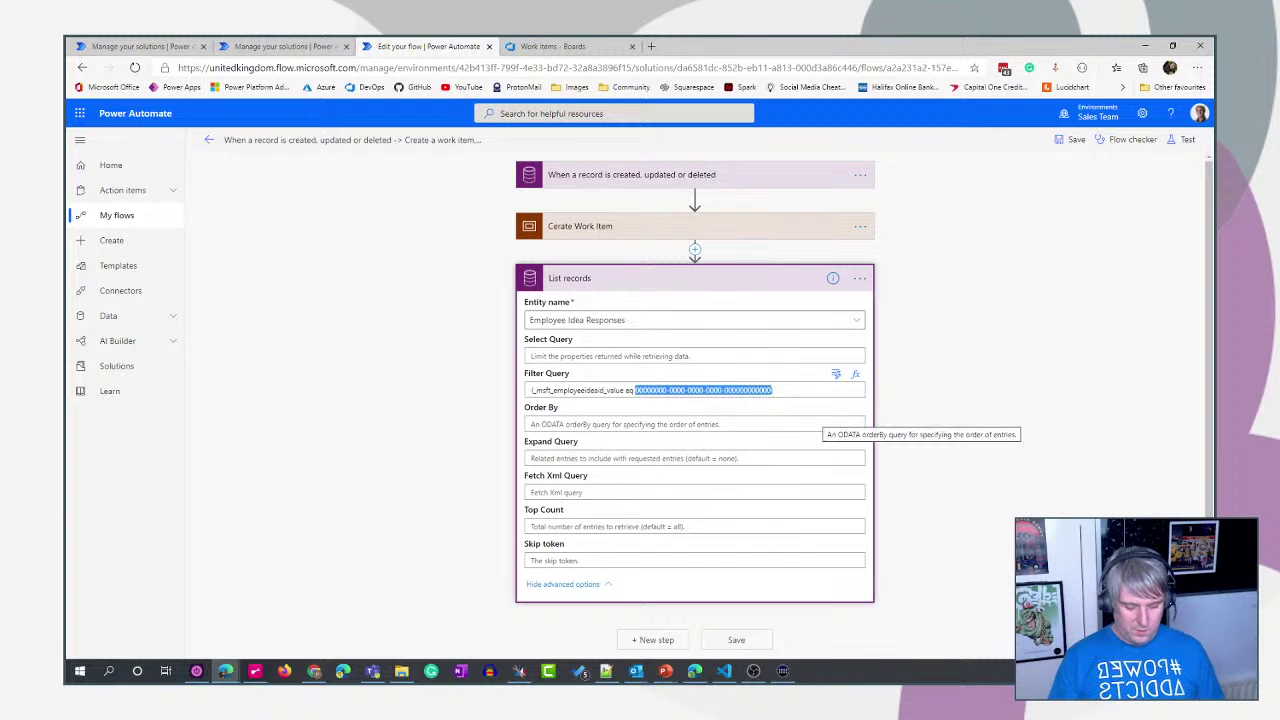
key(BackSpace)
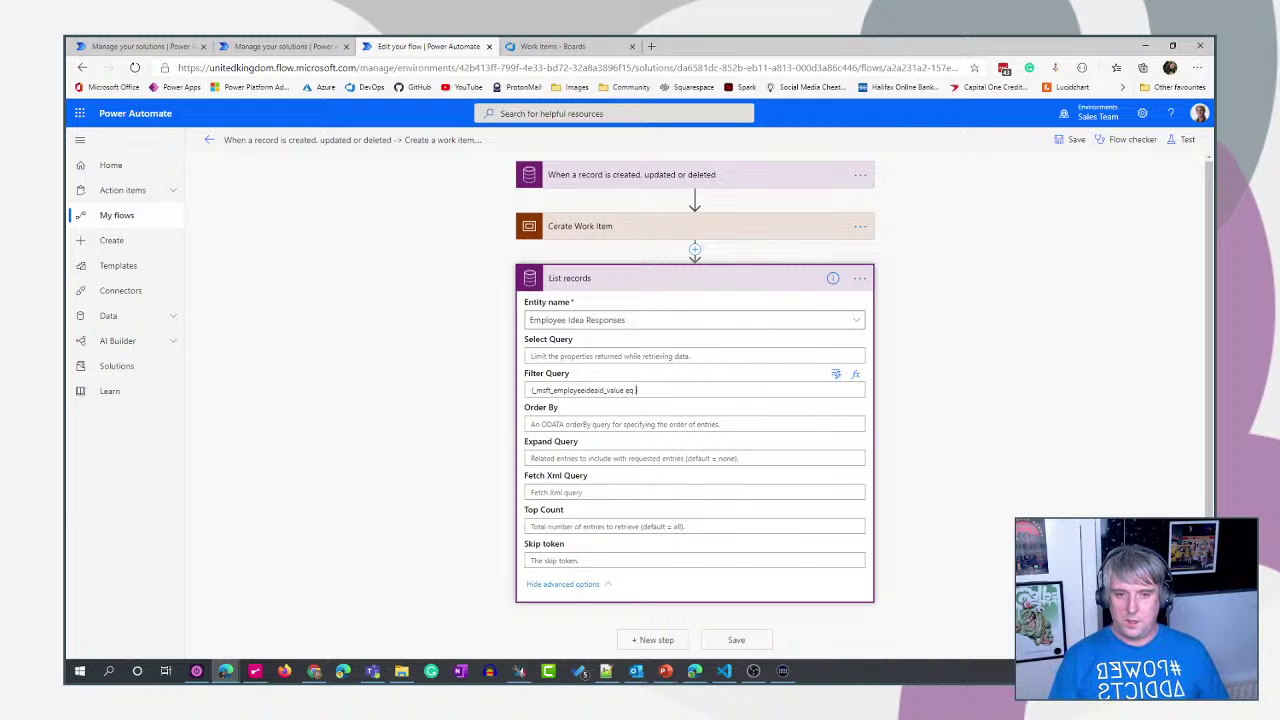
click(836, 373)
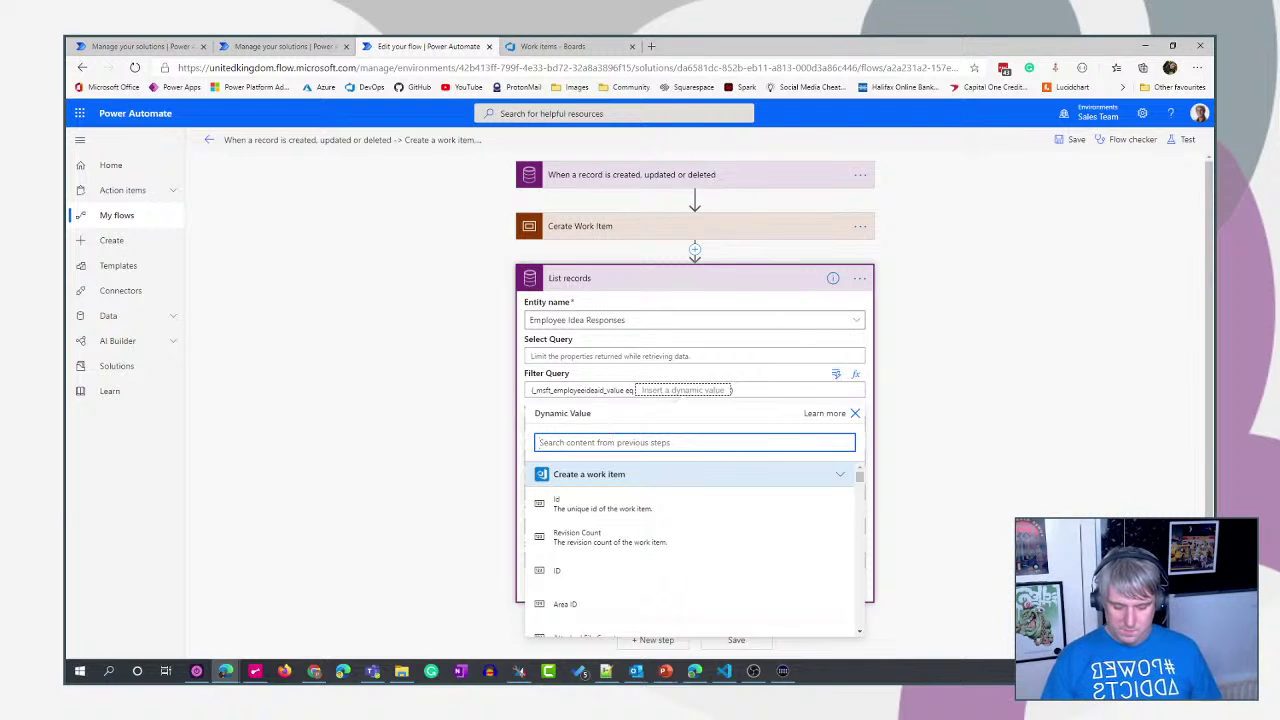
text(employee)
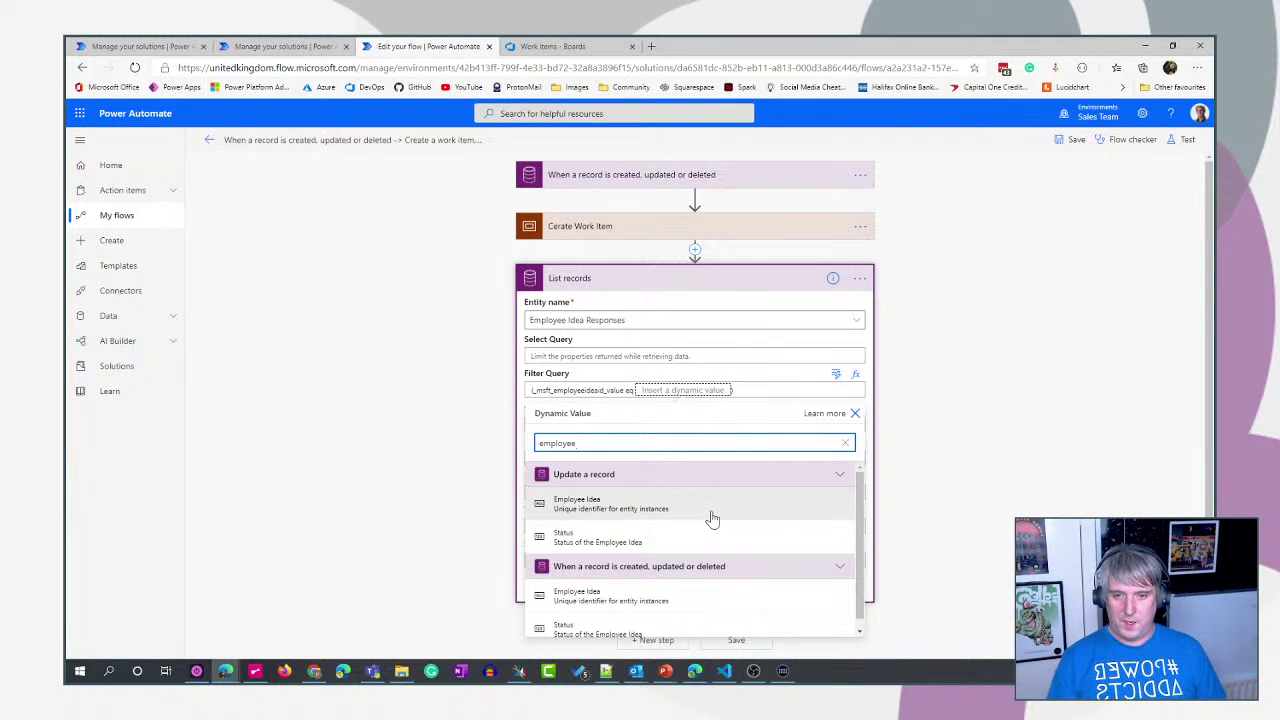
click(713, 518)
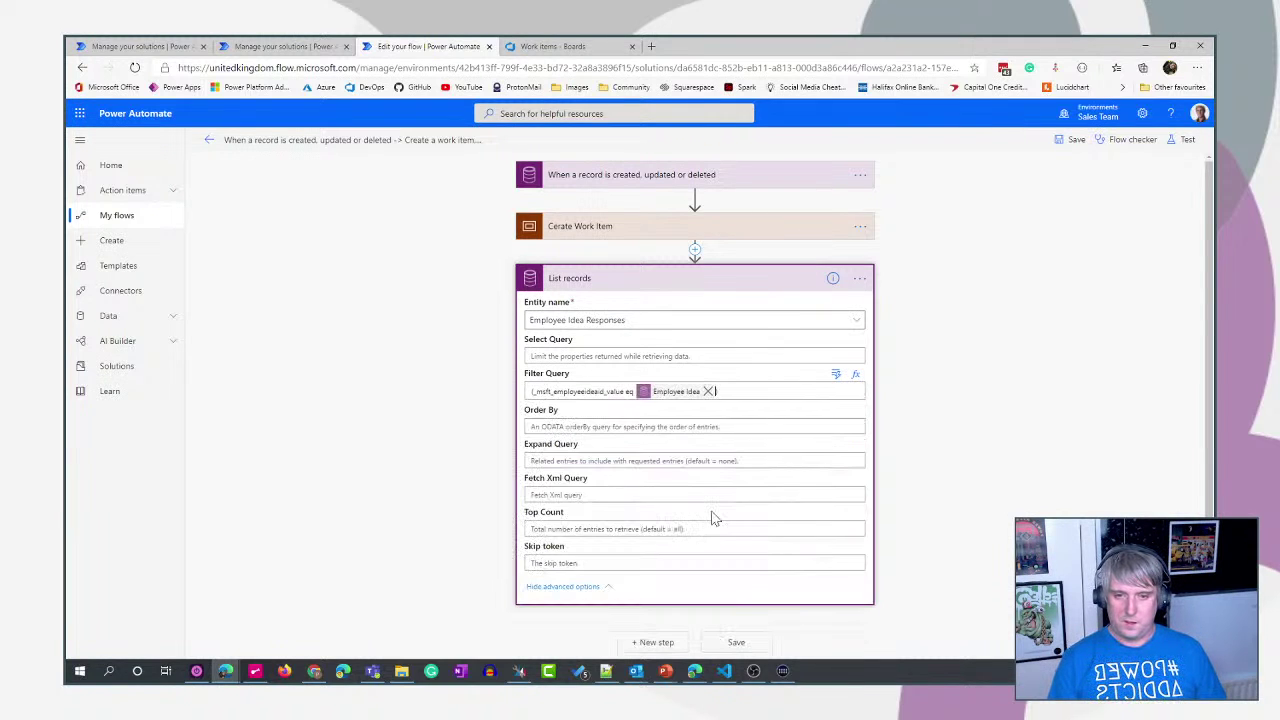
click(767, 278)
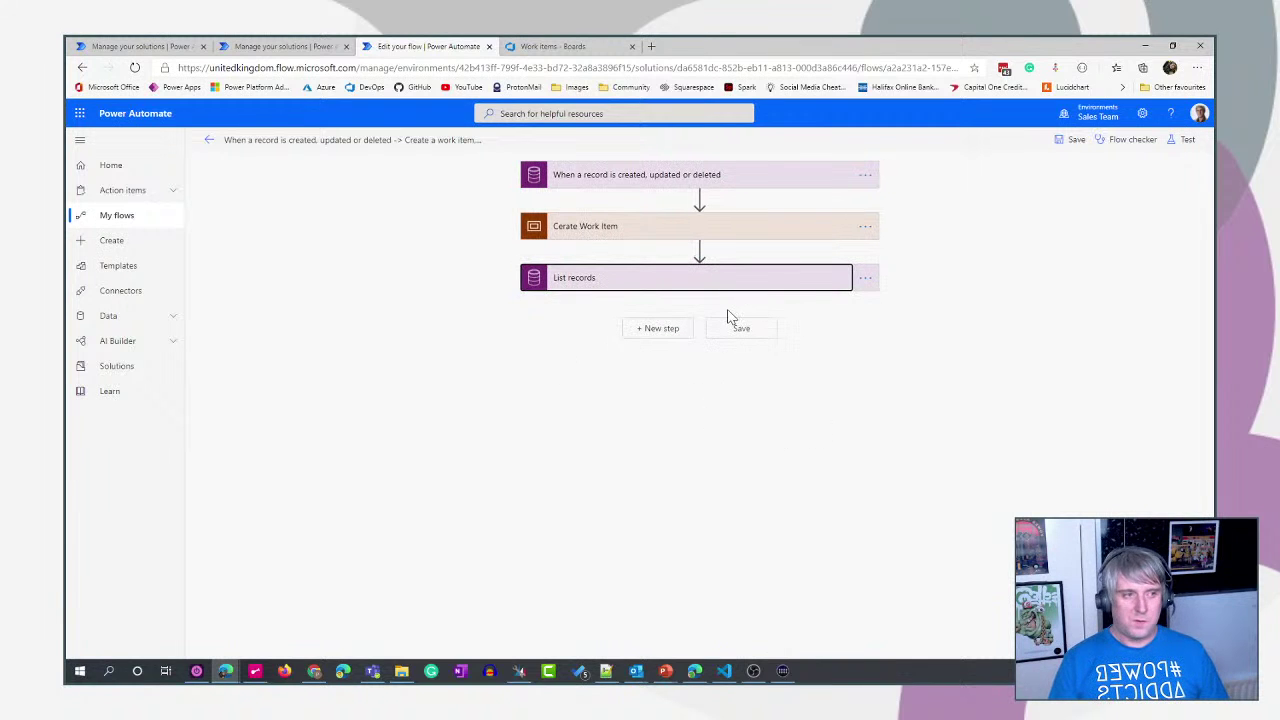
- Add a Terminate control action after List records with its status set to Succeeded
click(660, 329)
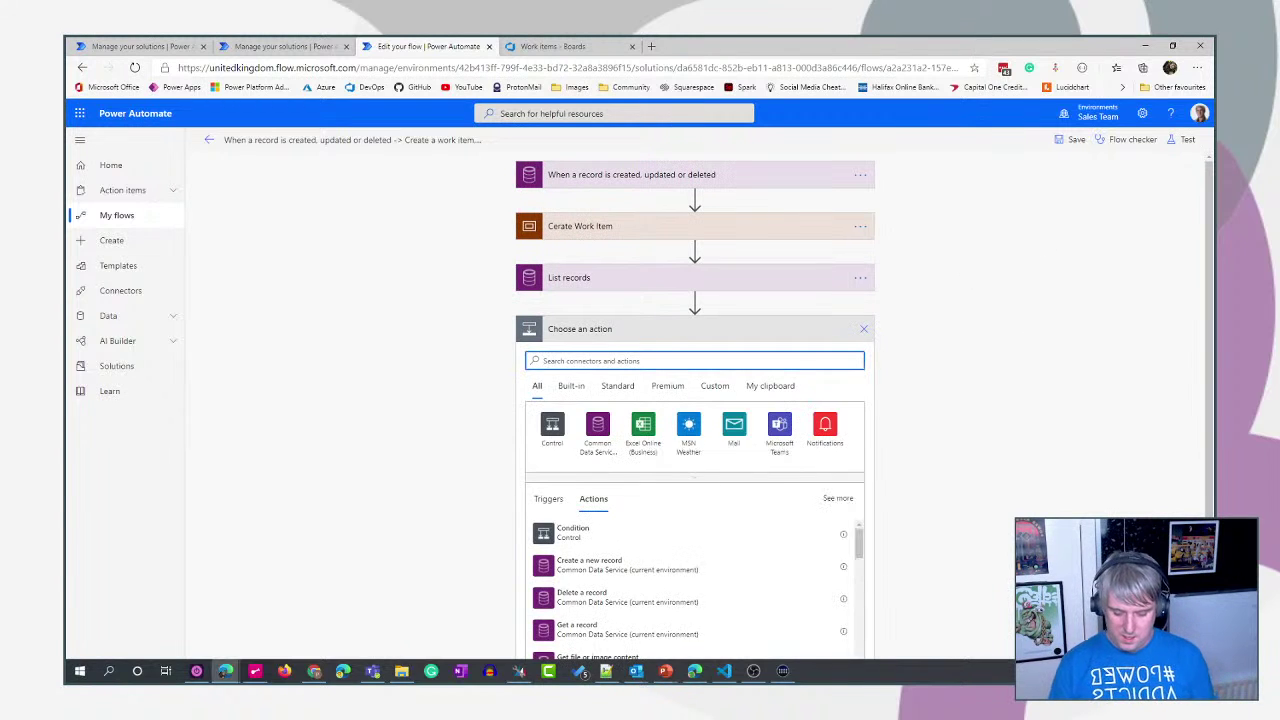
text(team)
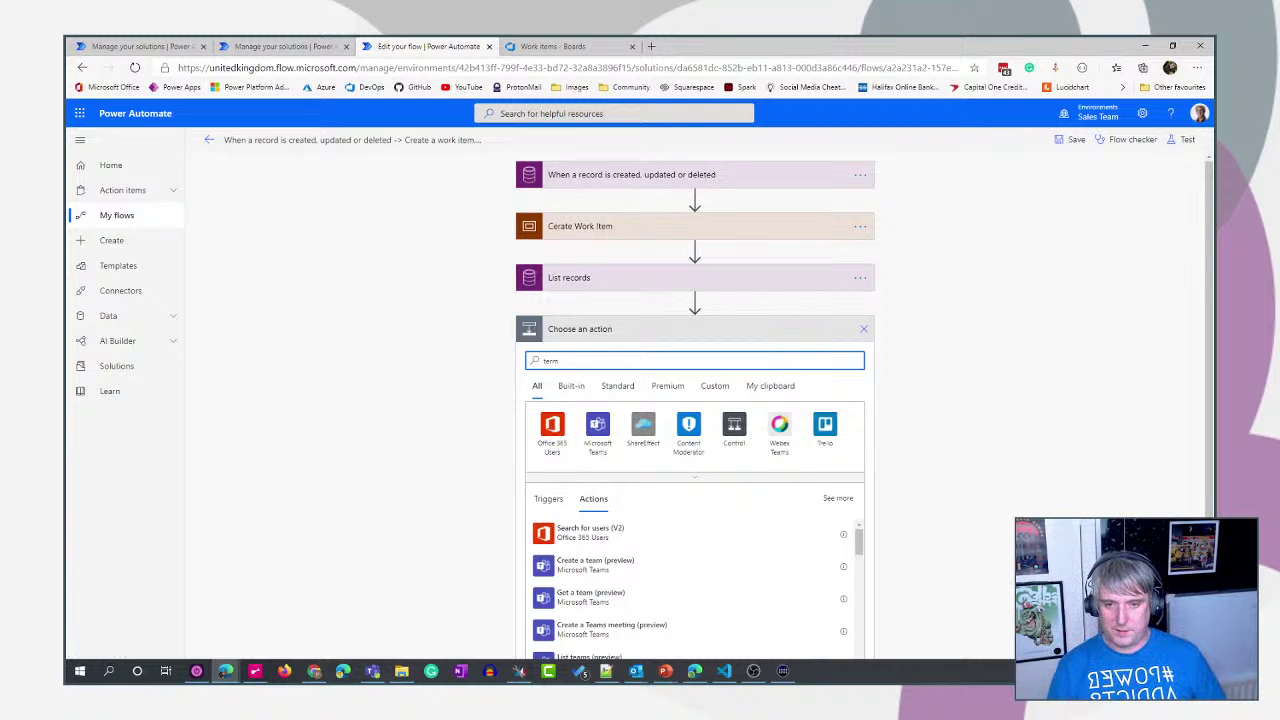
text(inate)
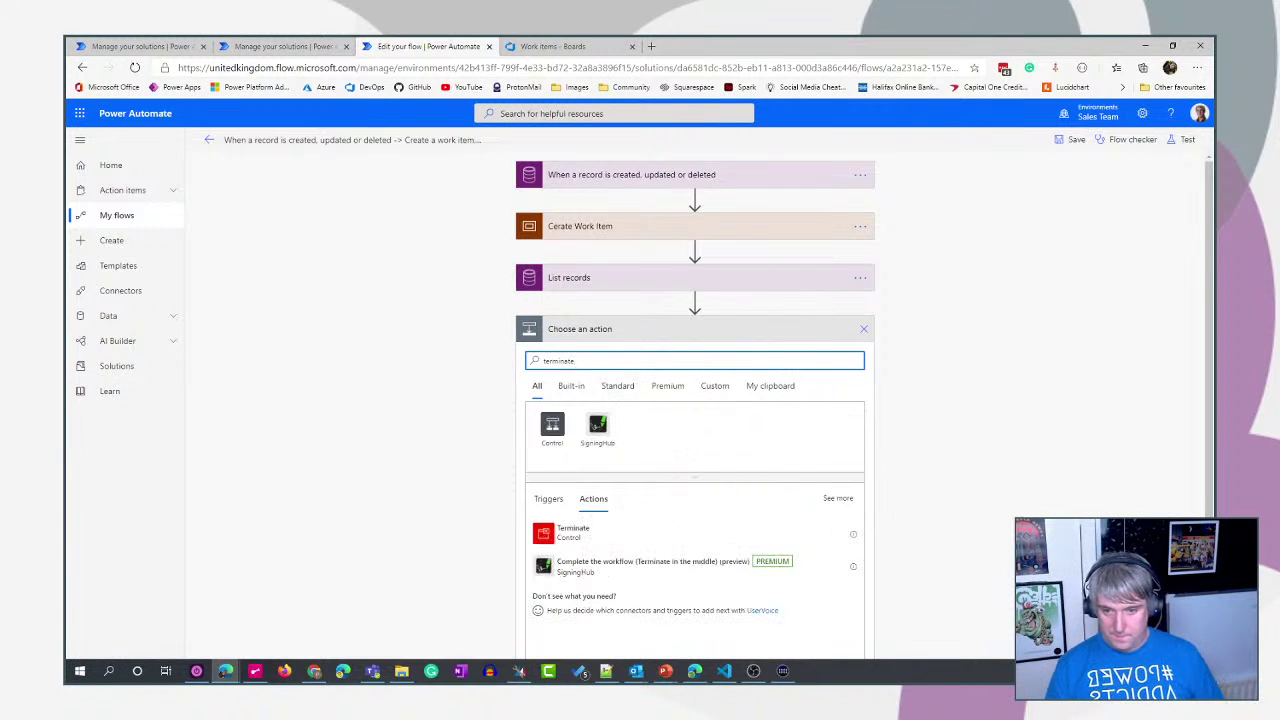
click(570, 533)
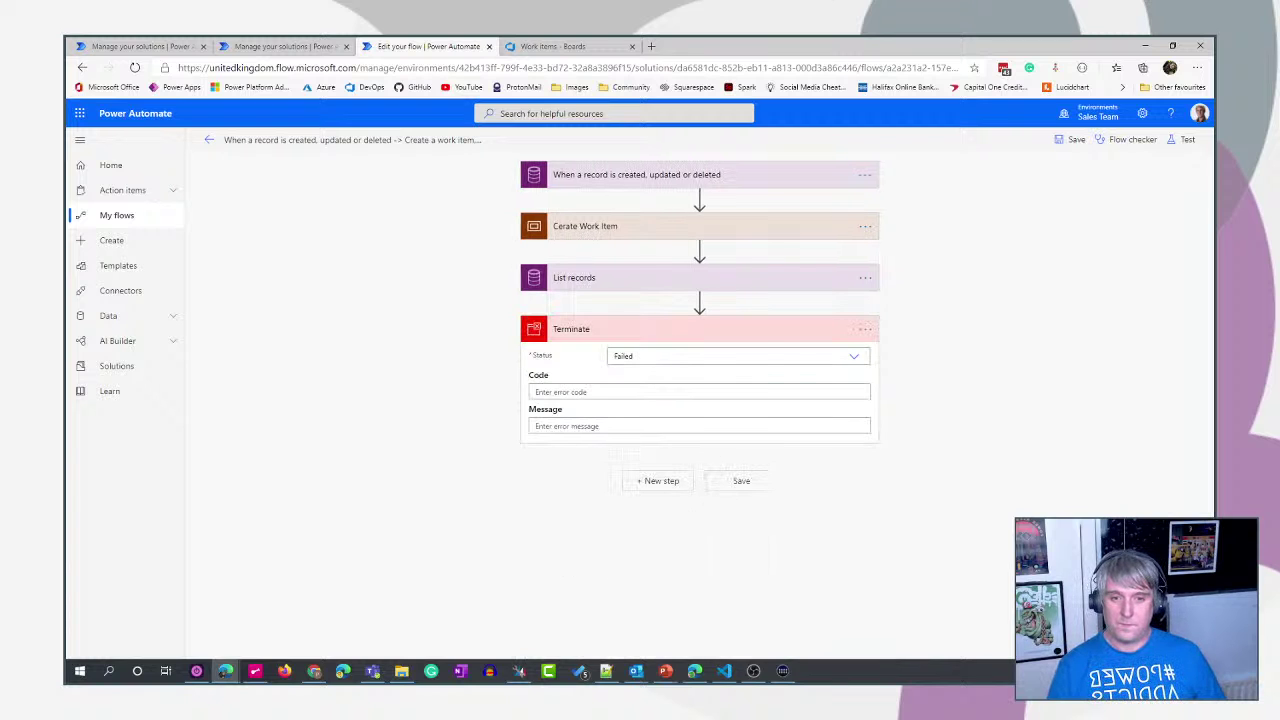
click(855, 358)
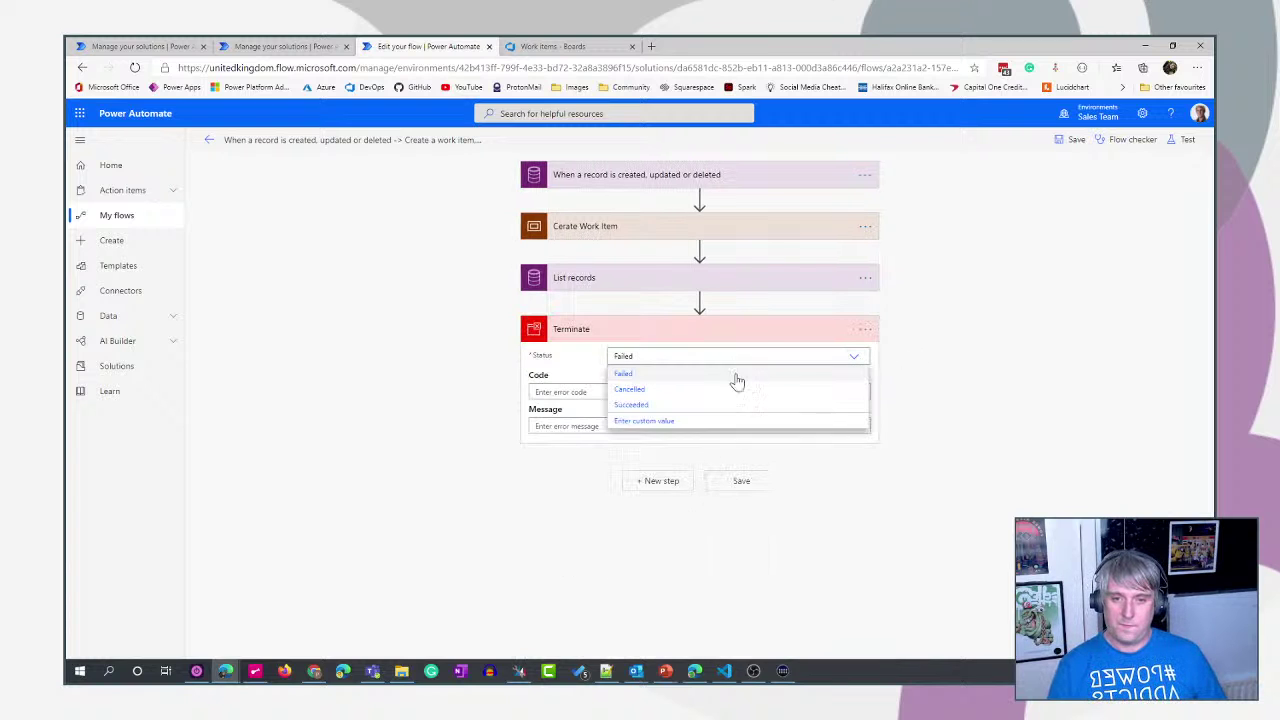
click(628, 405)
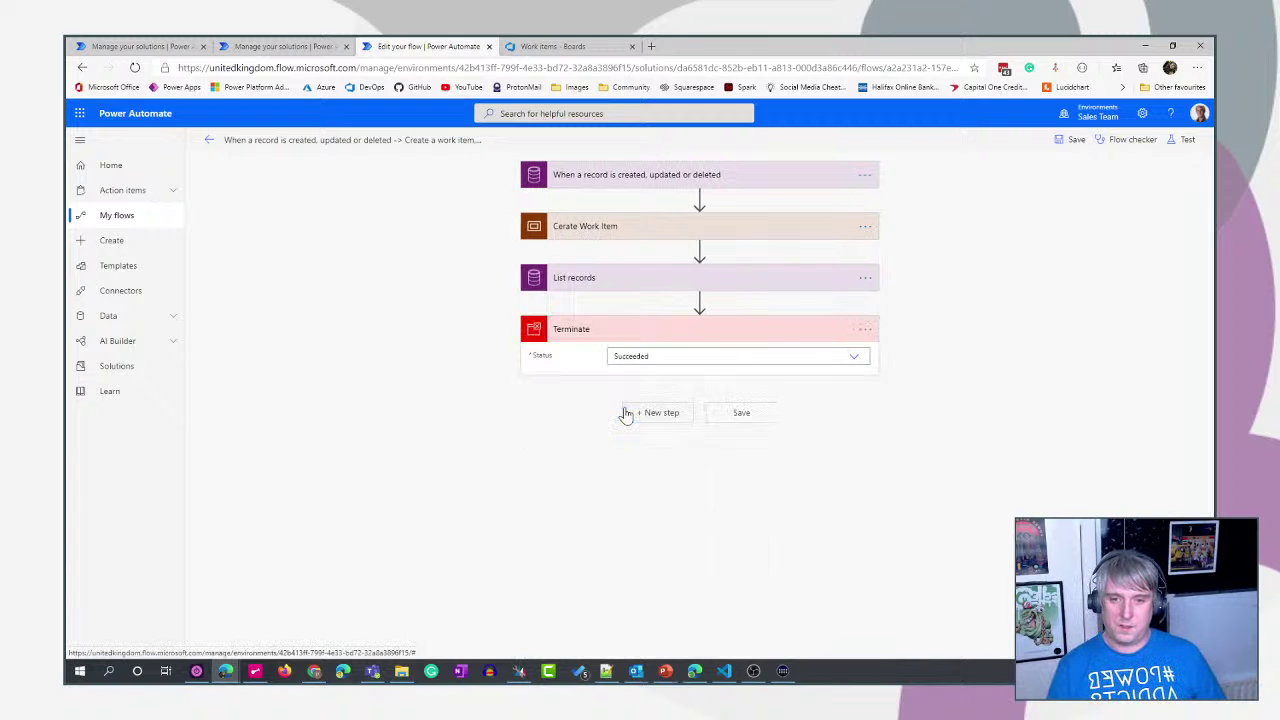
- Save and test the flow using data from the first previous succeeded run listed
click(1186, 140)
click(1026, 190)
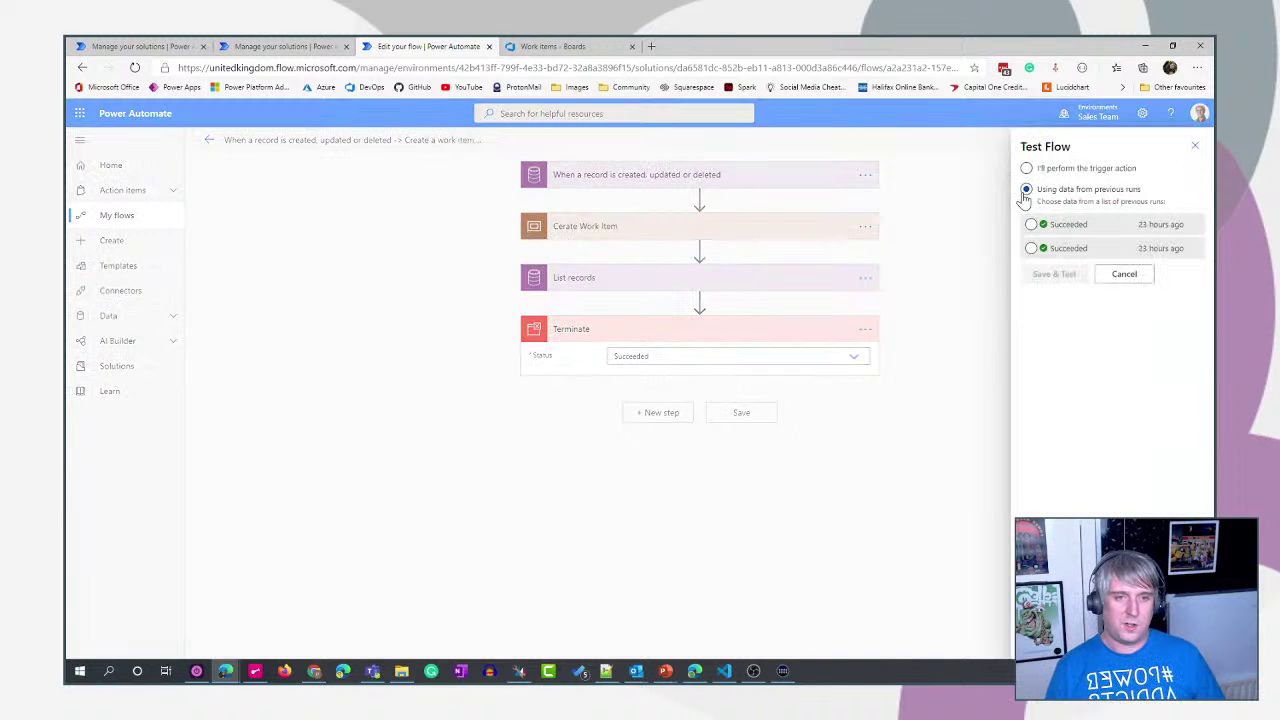
click(1031, 224)
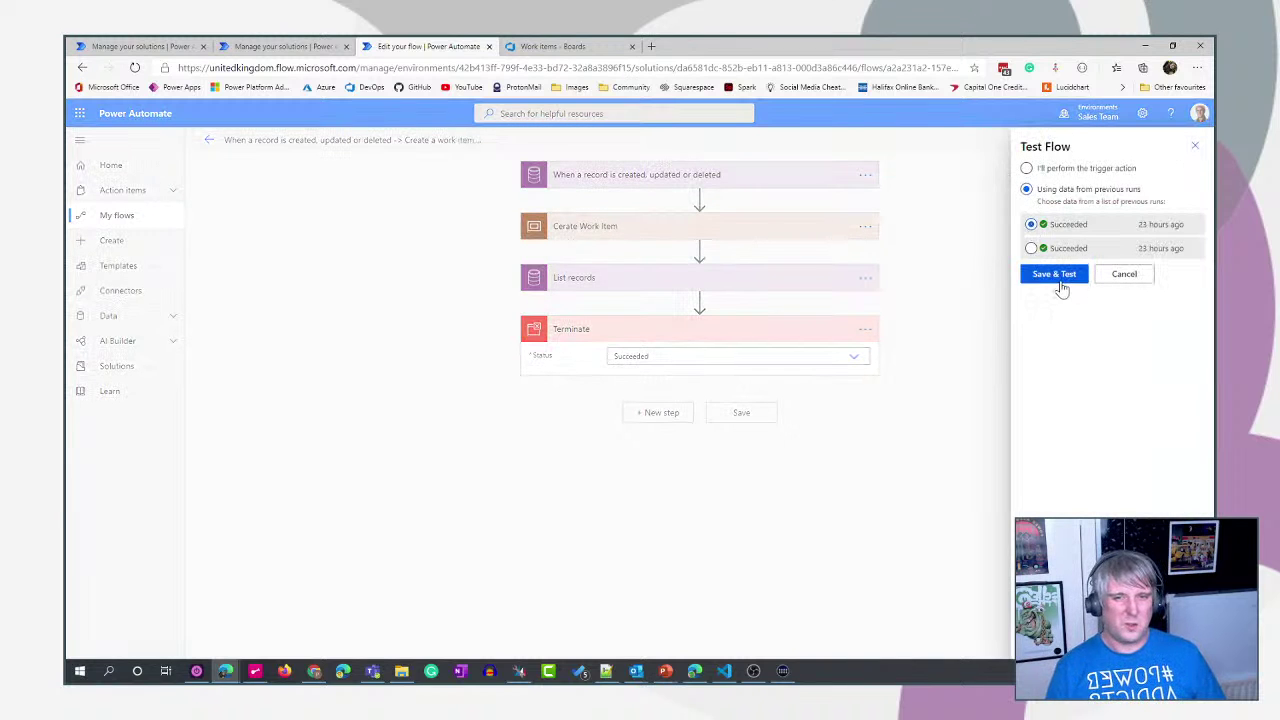
click(1055, 274)
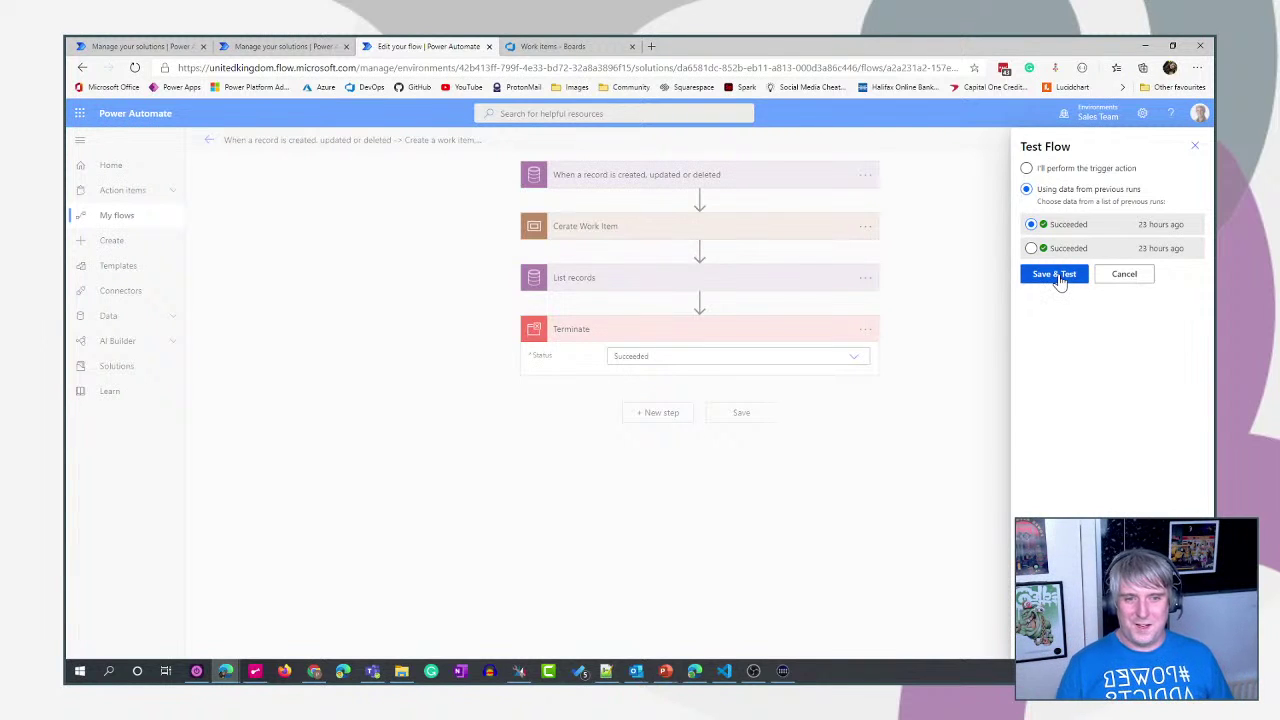
click(1059, 280)
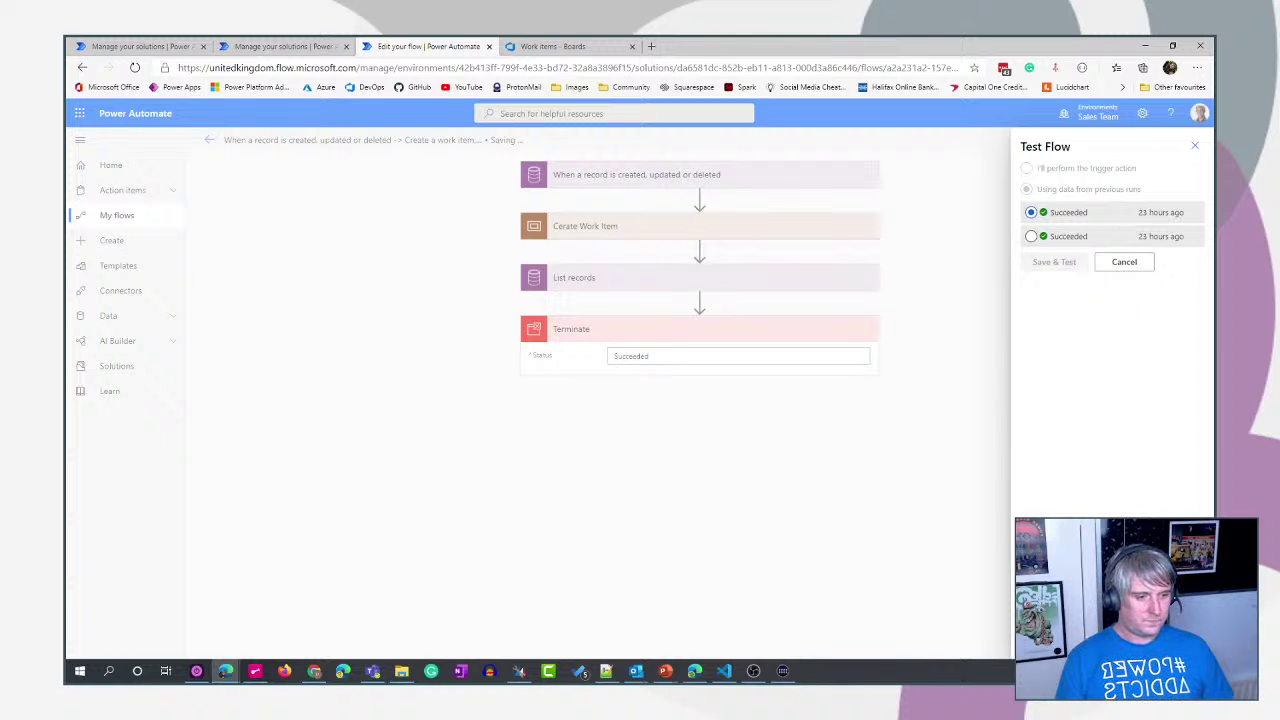
click(1054, 261)
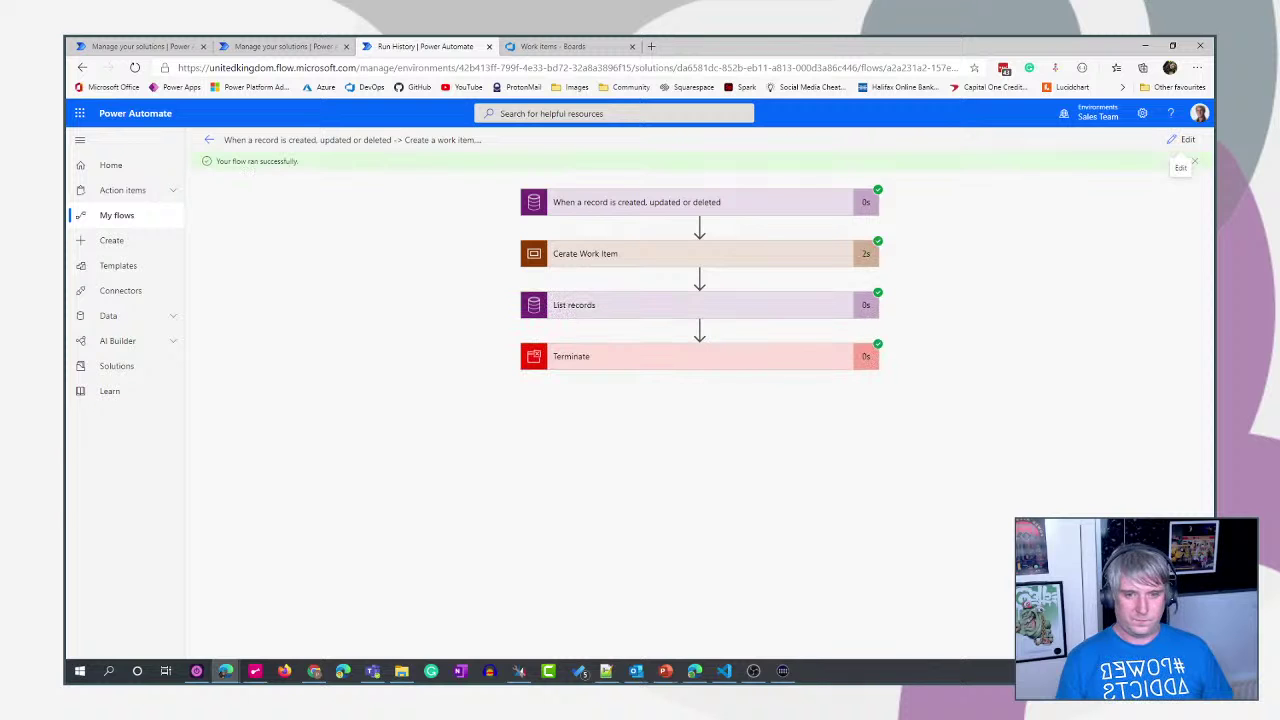
- Examine the List records action's outputs in the test run, and return to editing the flow
click(766, 314)
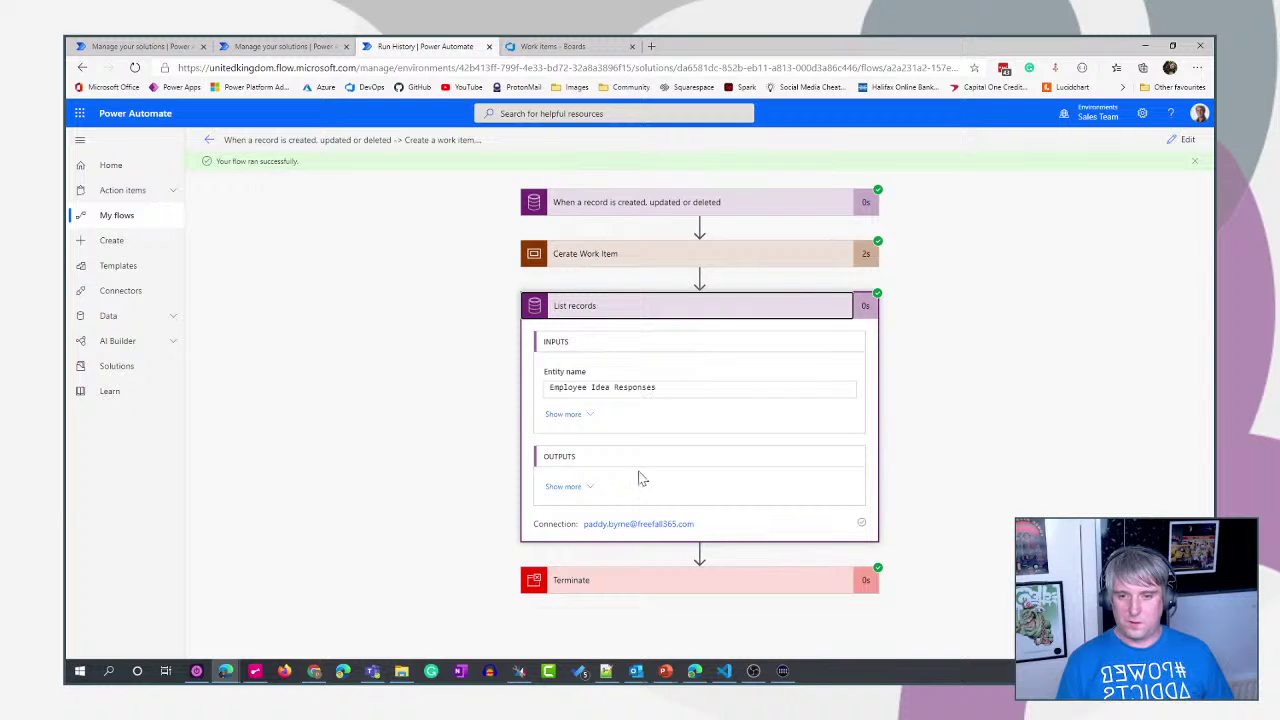
click(563, 487)
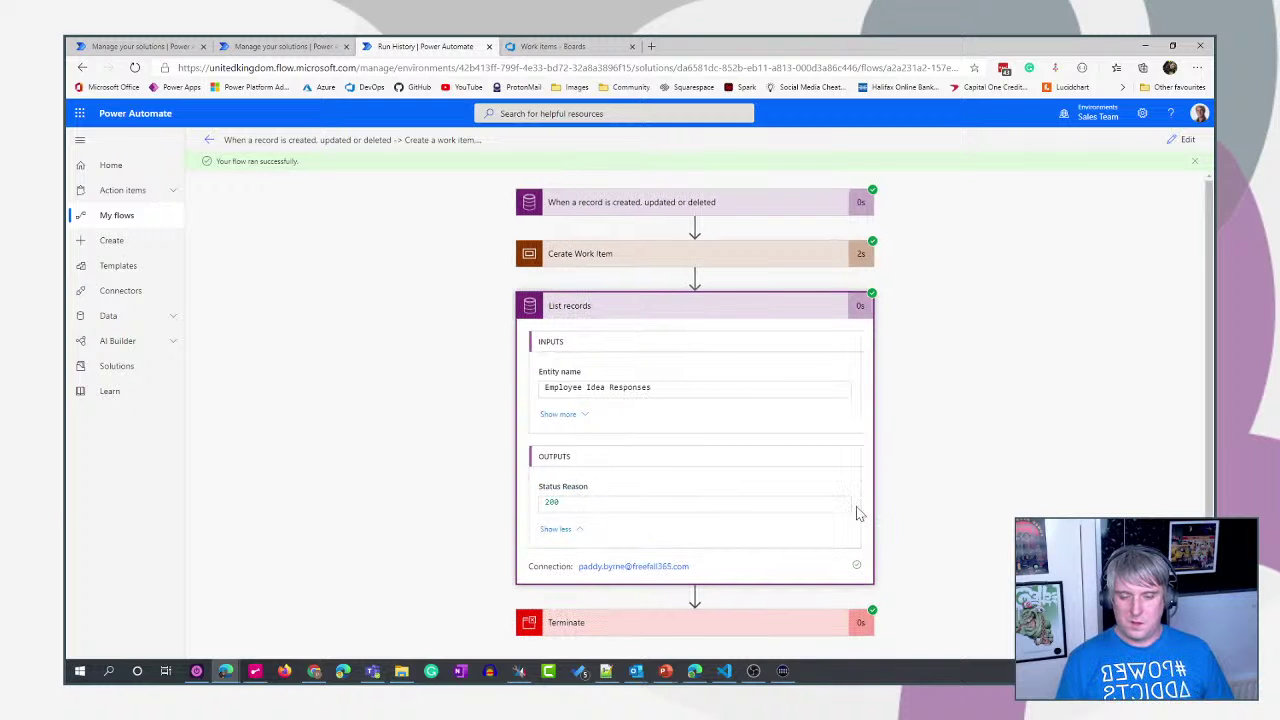
scroll(815, 290, down, 1)
click(734, 293)
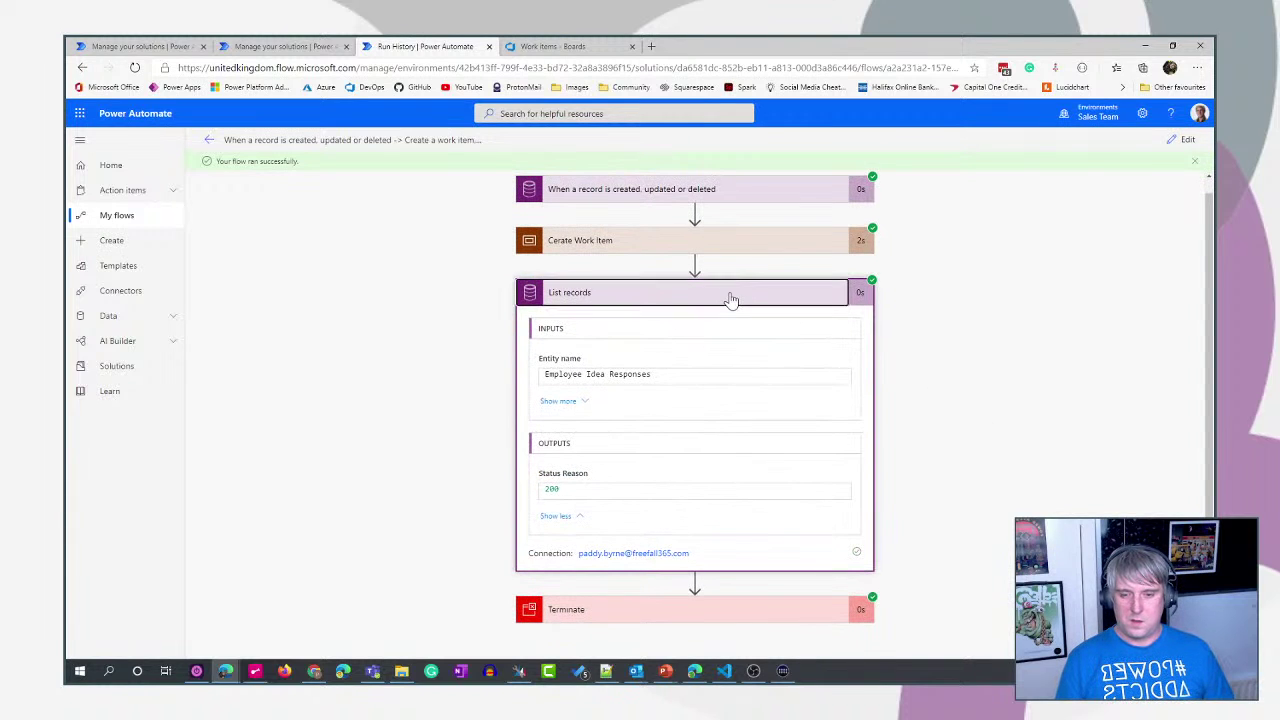
click(1182, 140)
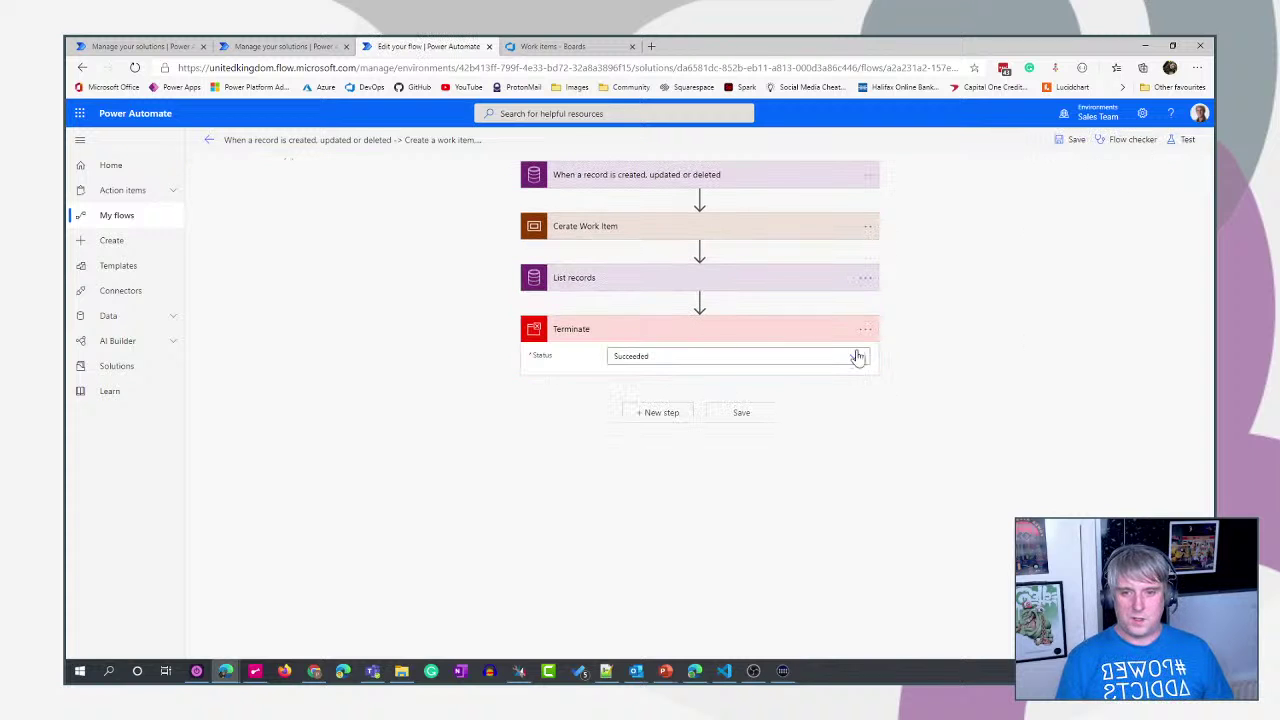
- Add a Compose data operation between List records and Terminate, with the List records value as its input
click(699, 301)
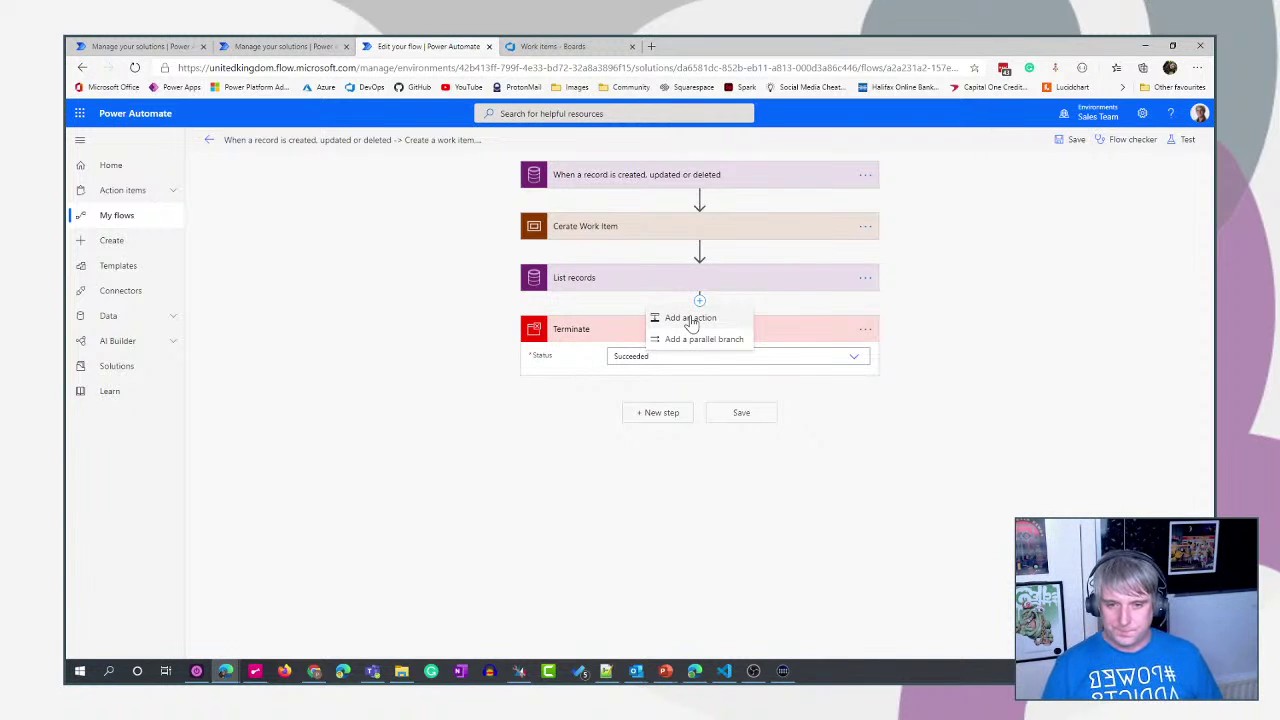
click(690, 318)
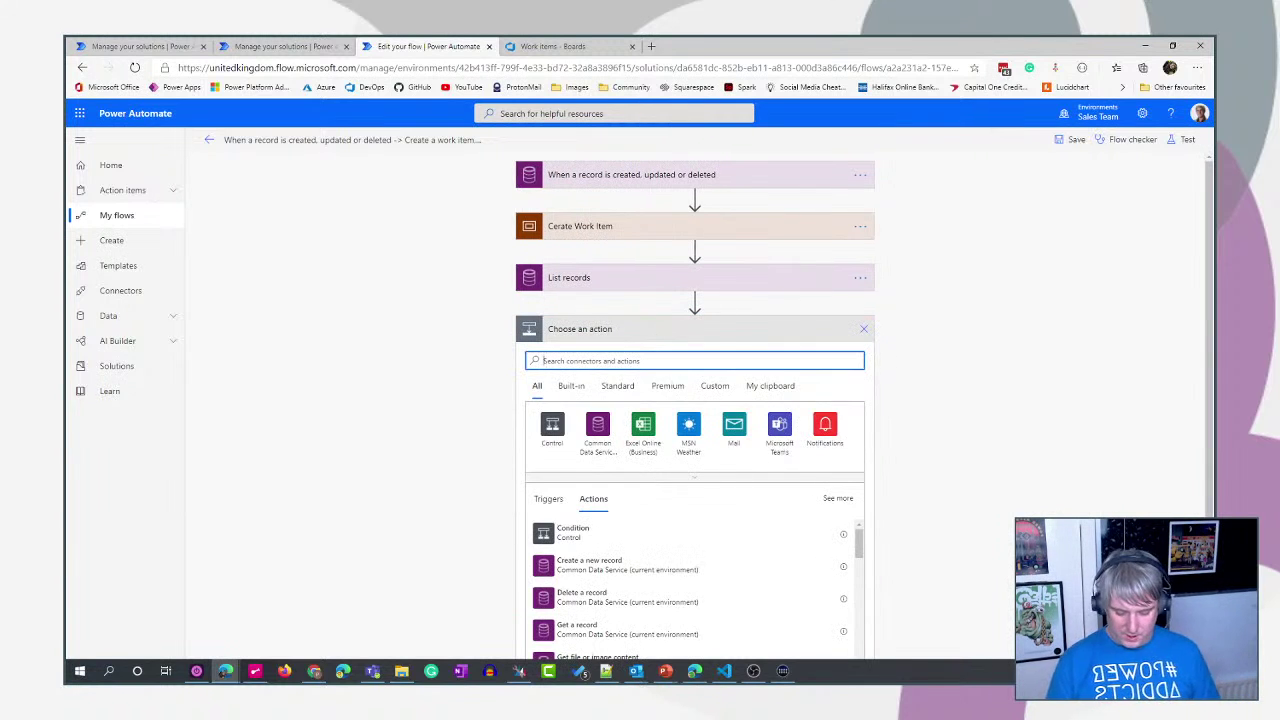
text(compose)
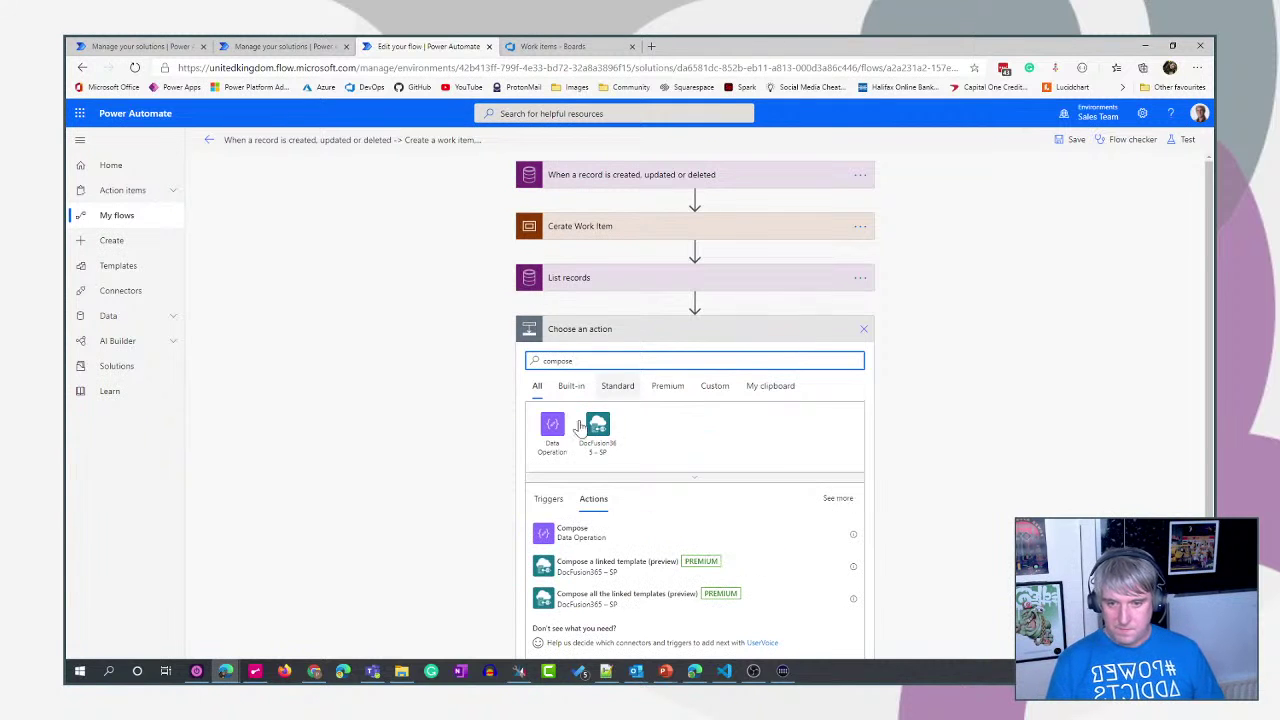
click(552, 430)
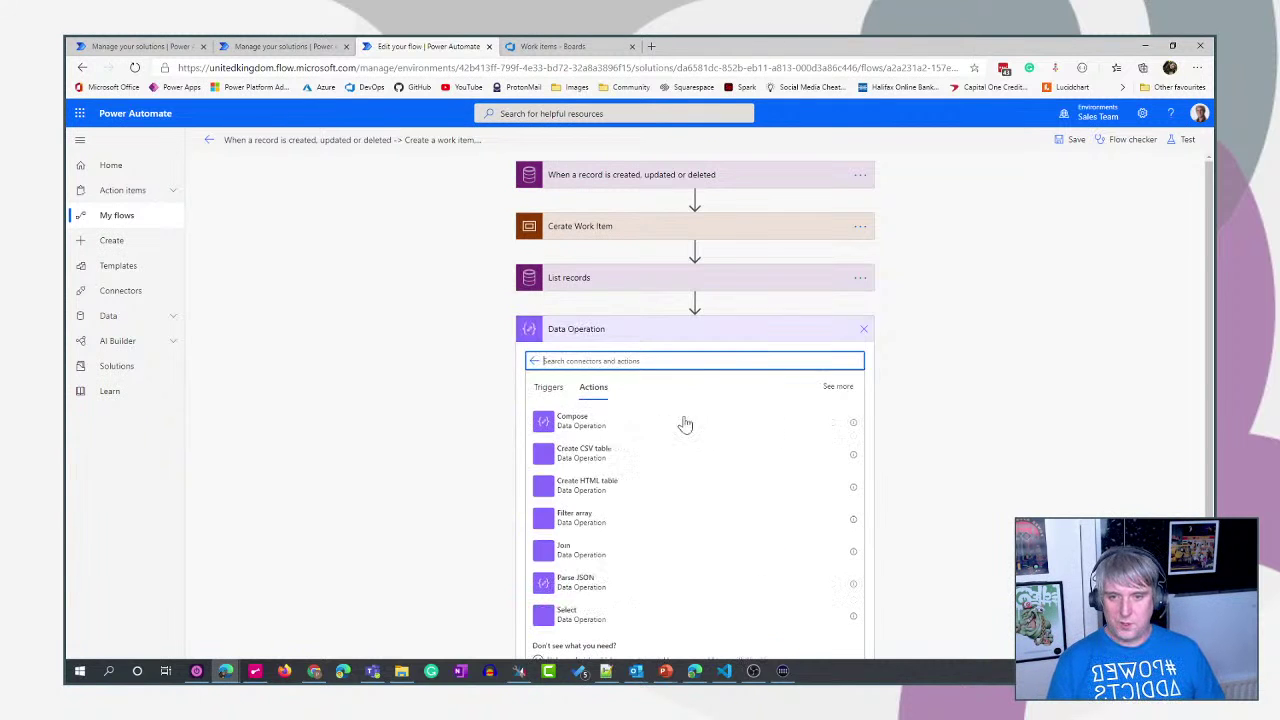
click(600, 423)
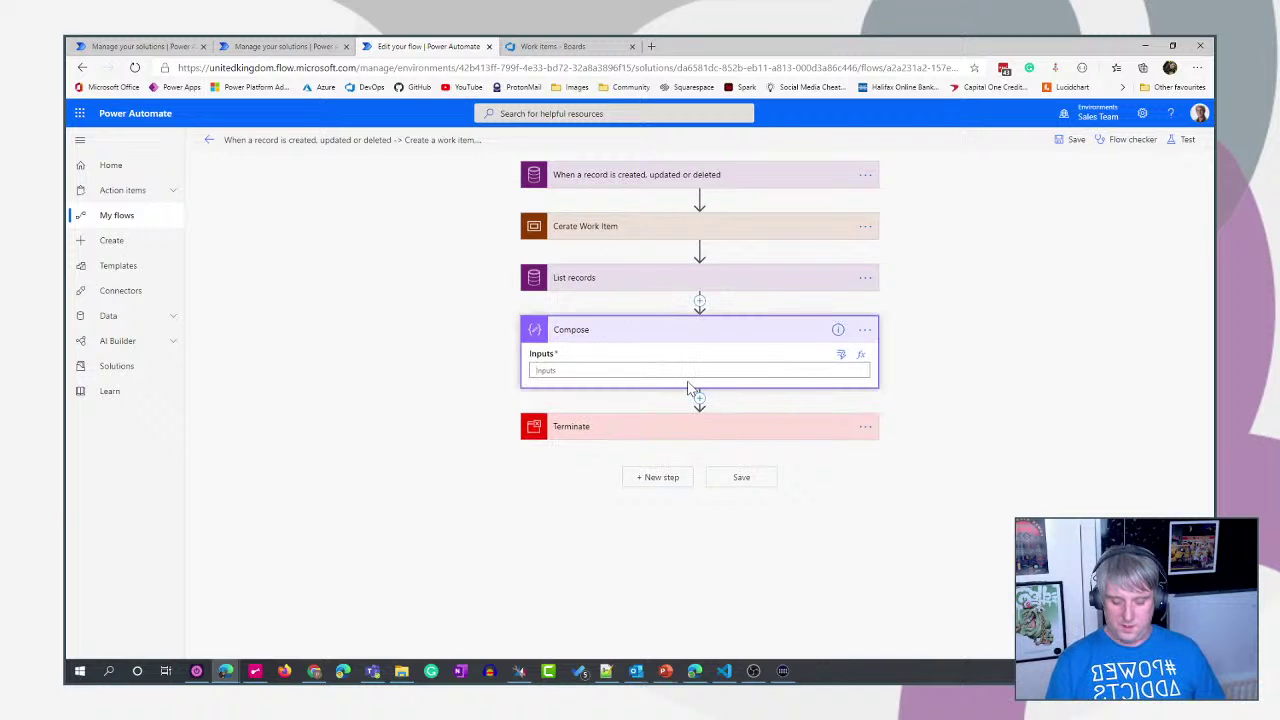
click(841, 354)
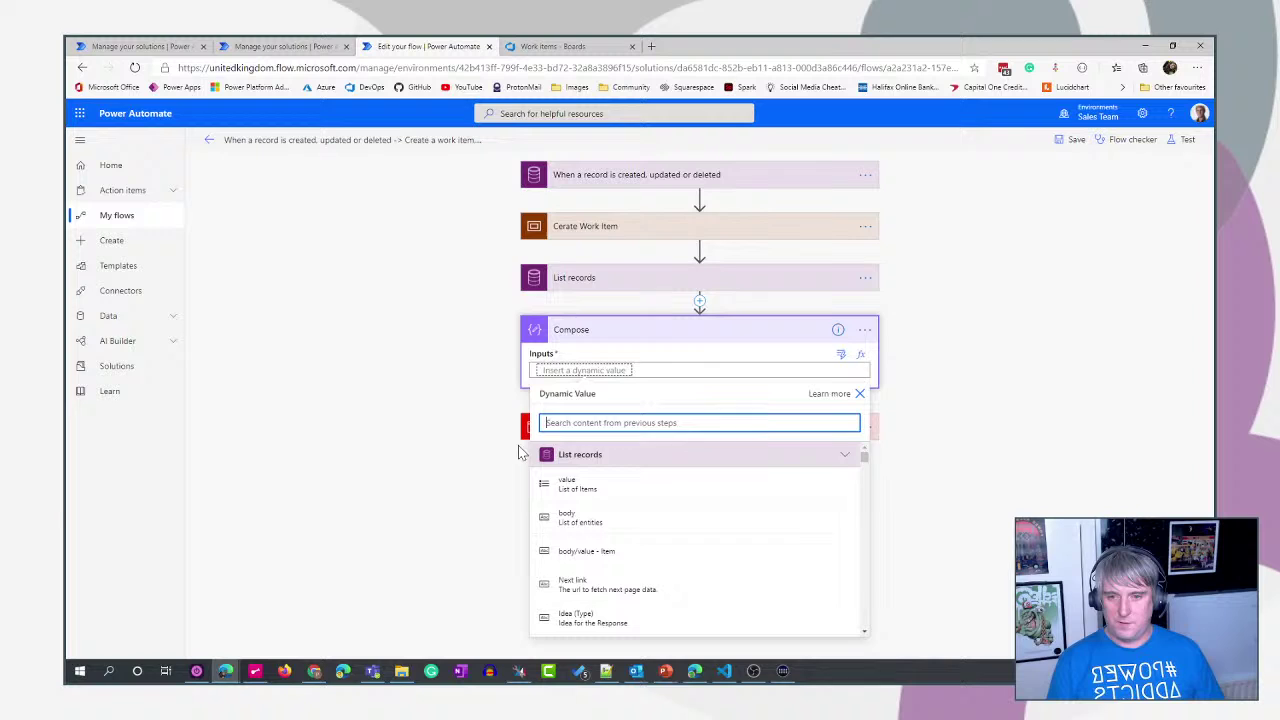
click(628, 488)
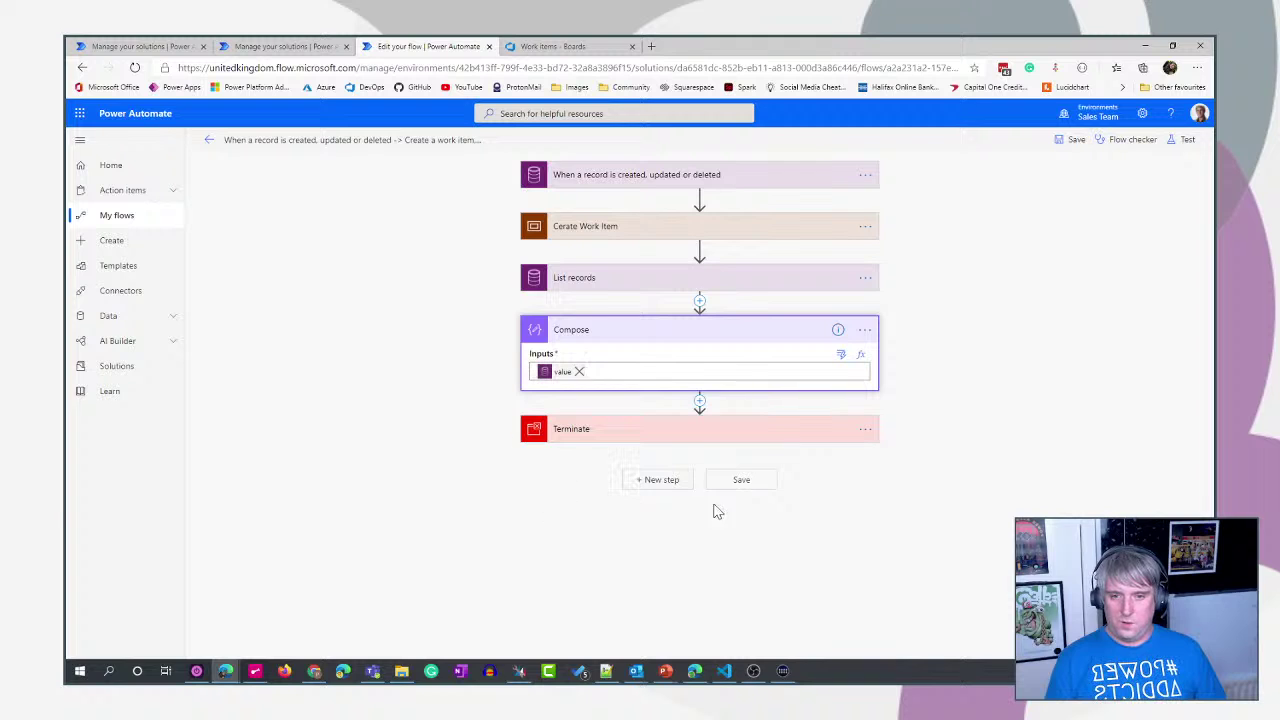
- Save and test the flow using data from the first non-test succeeded run listed, and expand the Compose action's results
click(1181, 142)
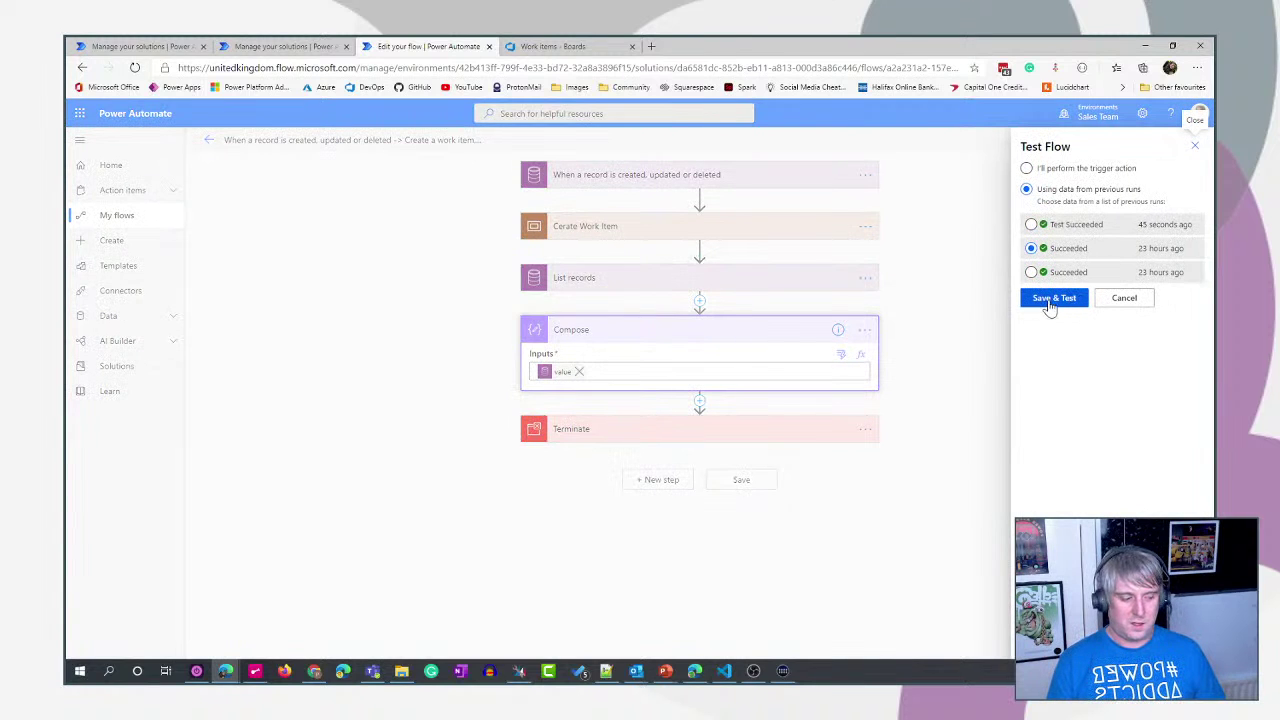
click(1049, 306)
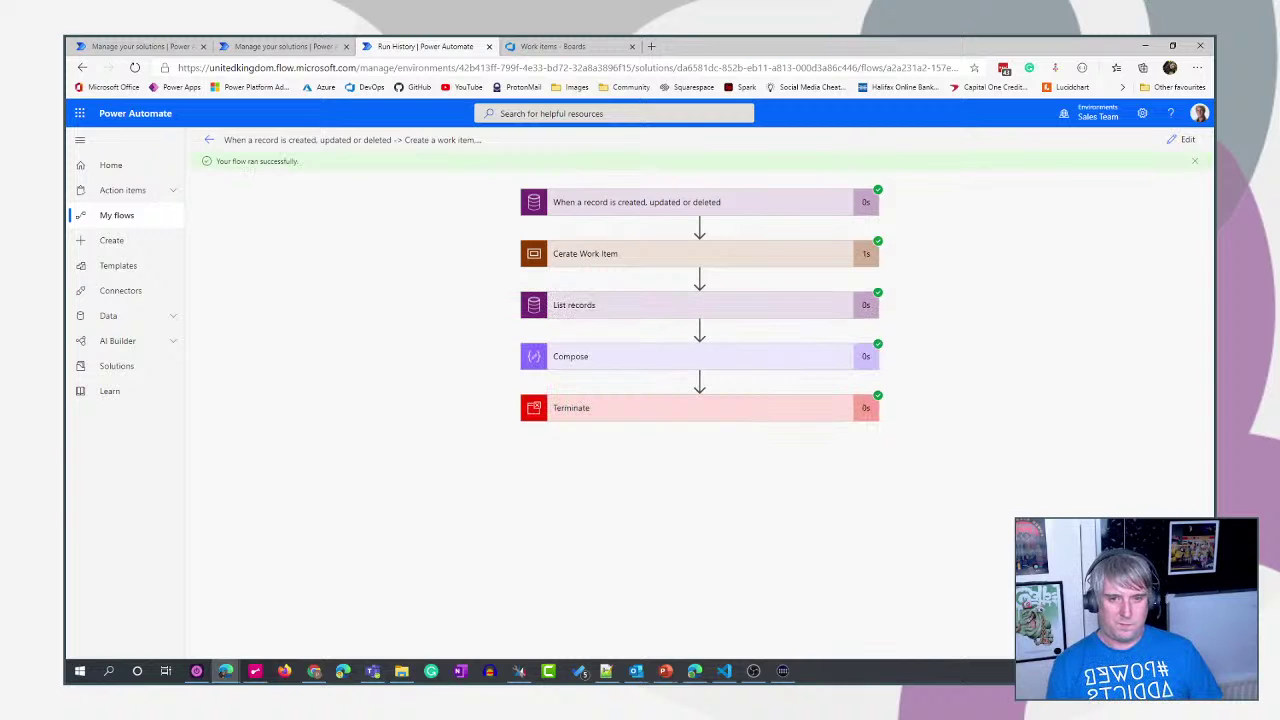
click(769, 362)
scroll(680, 549, down, 2)
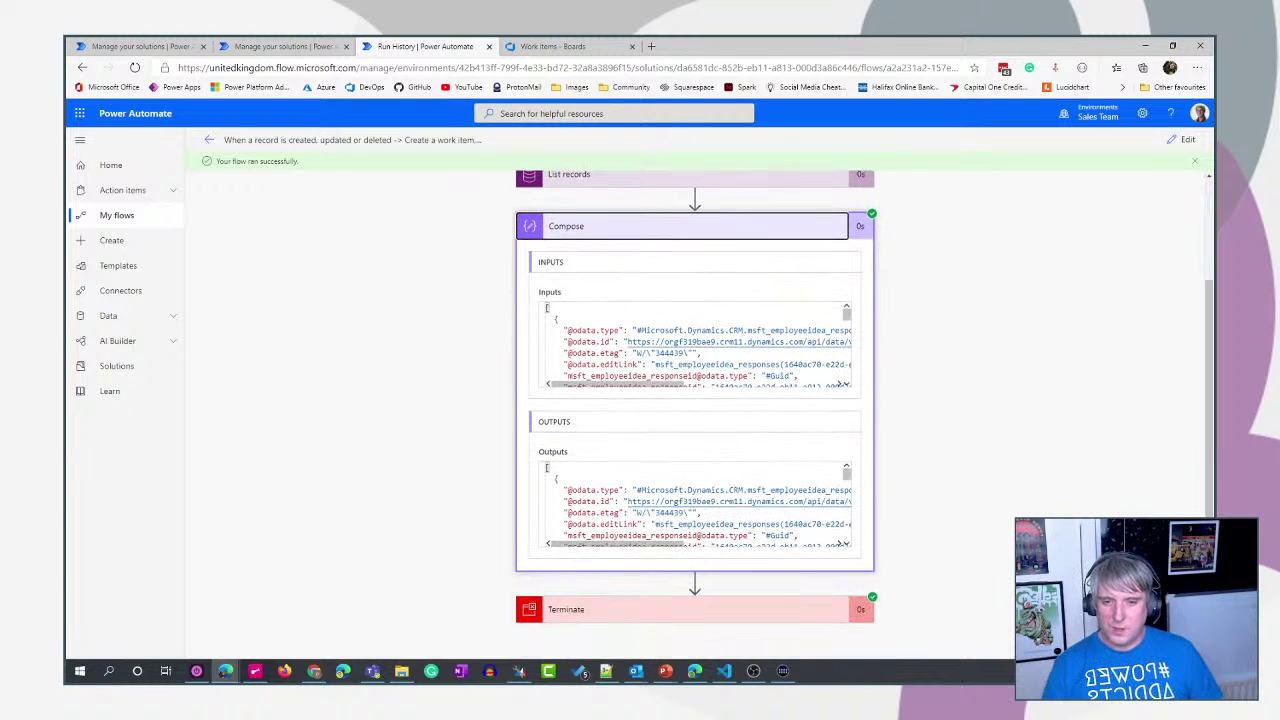
- Copy the entire Compose output and paste it into the empty Untitled-1 file in Visual Studio Code
click(680, 530)
key(ctrl+a)
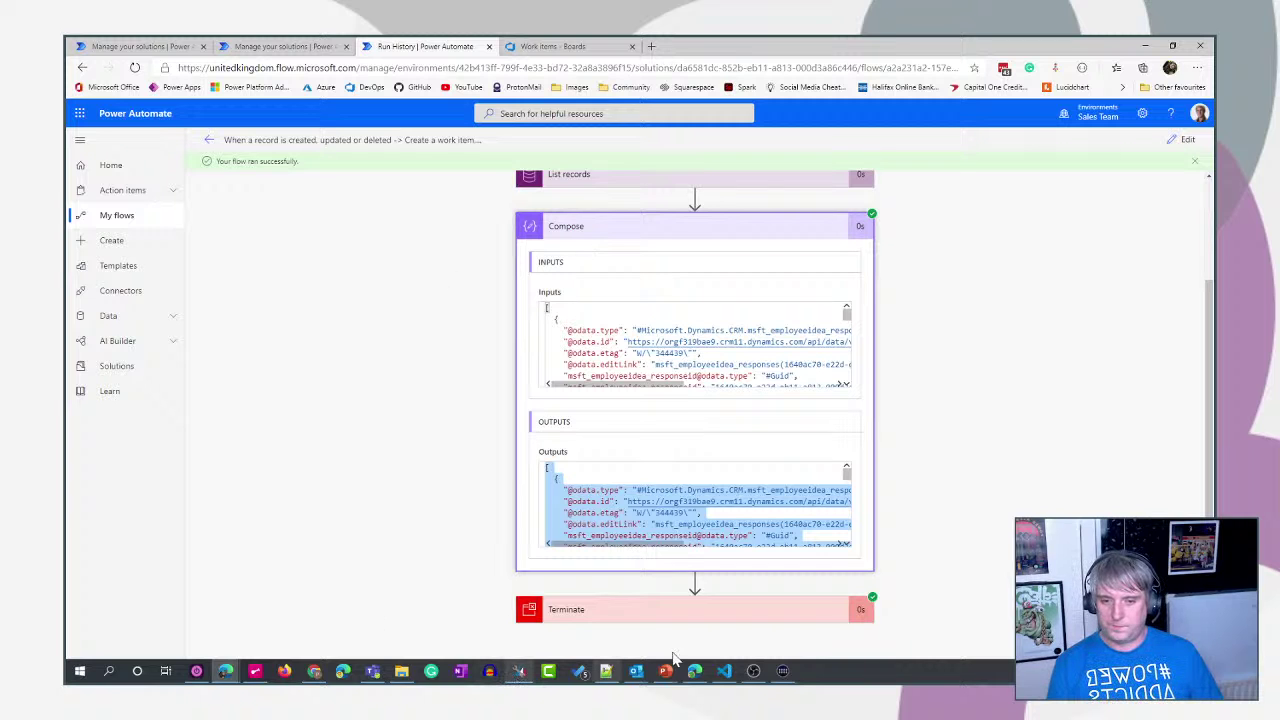
click(725, 671)
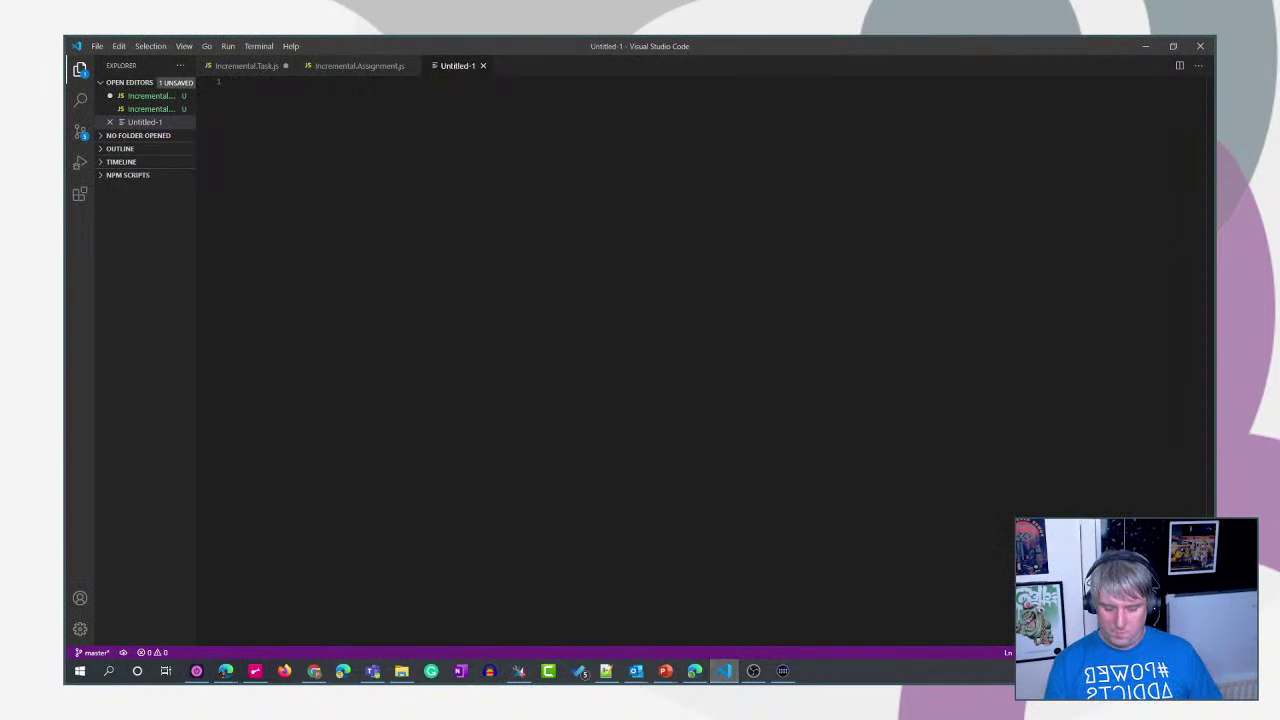
key(ctrl+v)
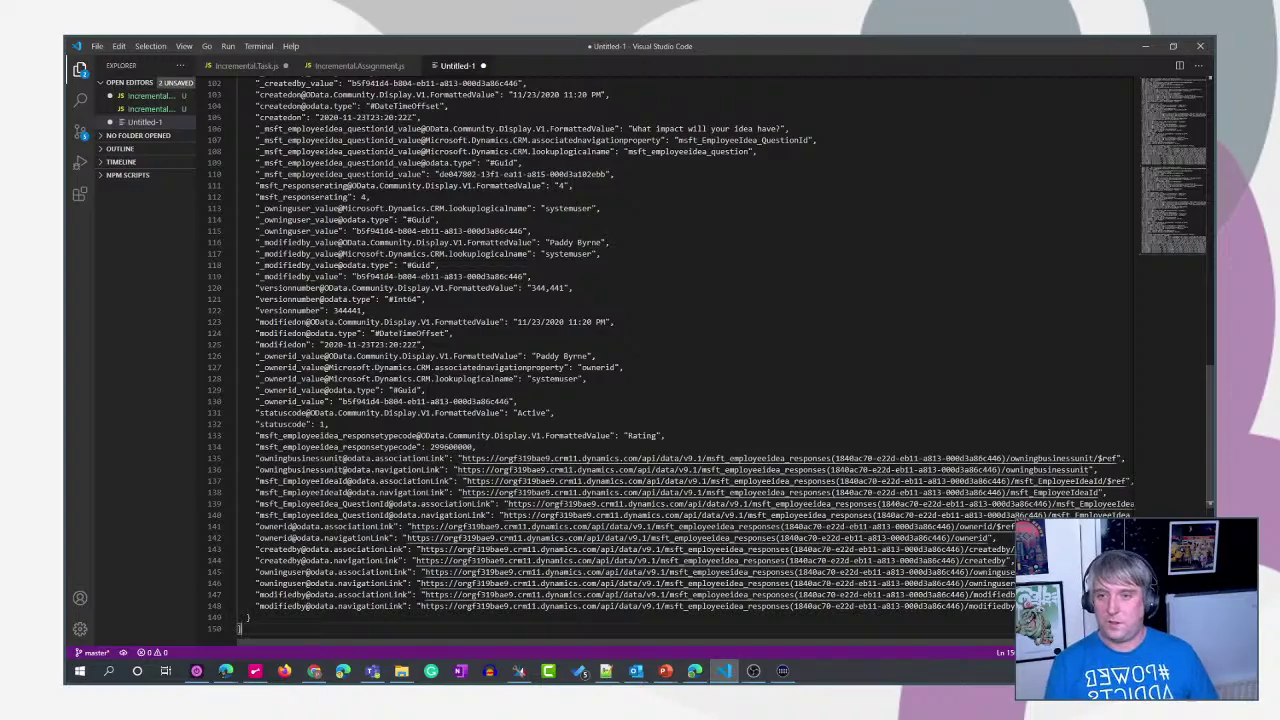
- Examine both response records in the pasted JSON, collapsing the first, and compare them with the idea's question ratings in Teams
scroll(640, 360, up, 20)
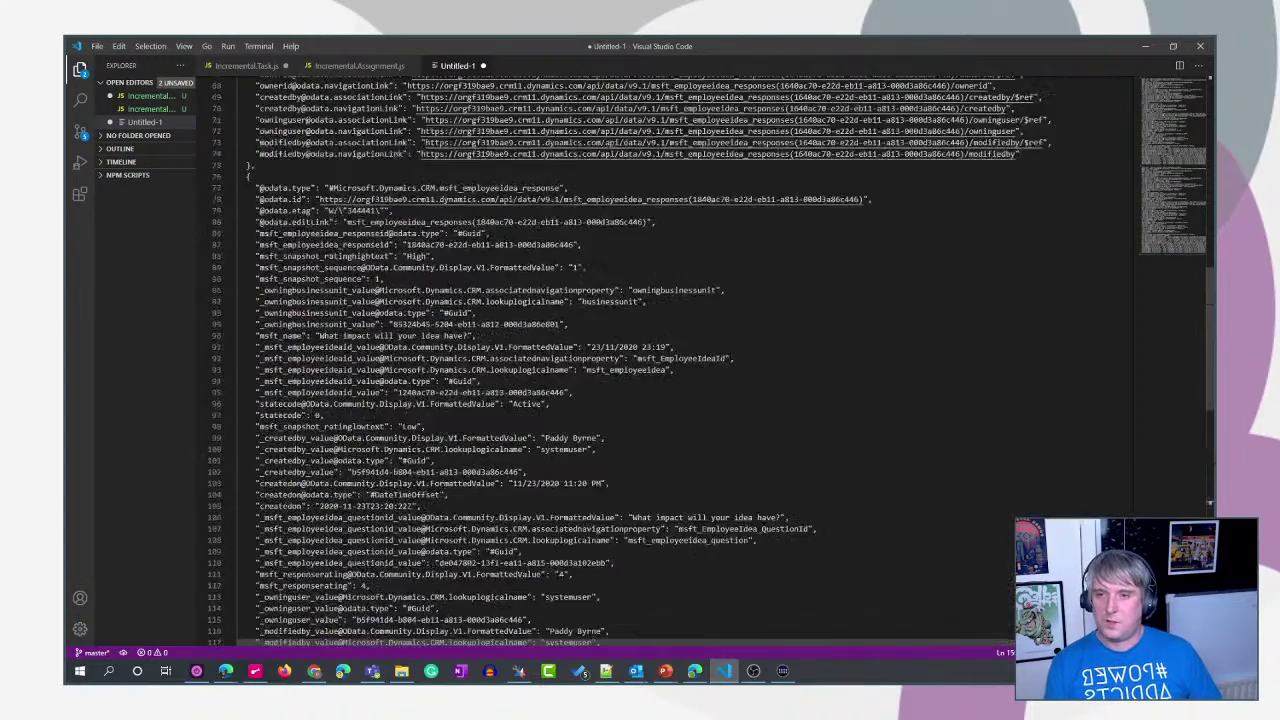
scroll(640, 360, up, 12)
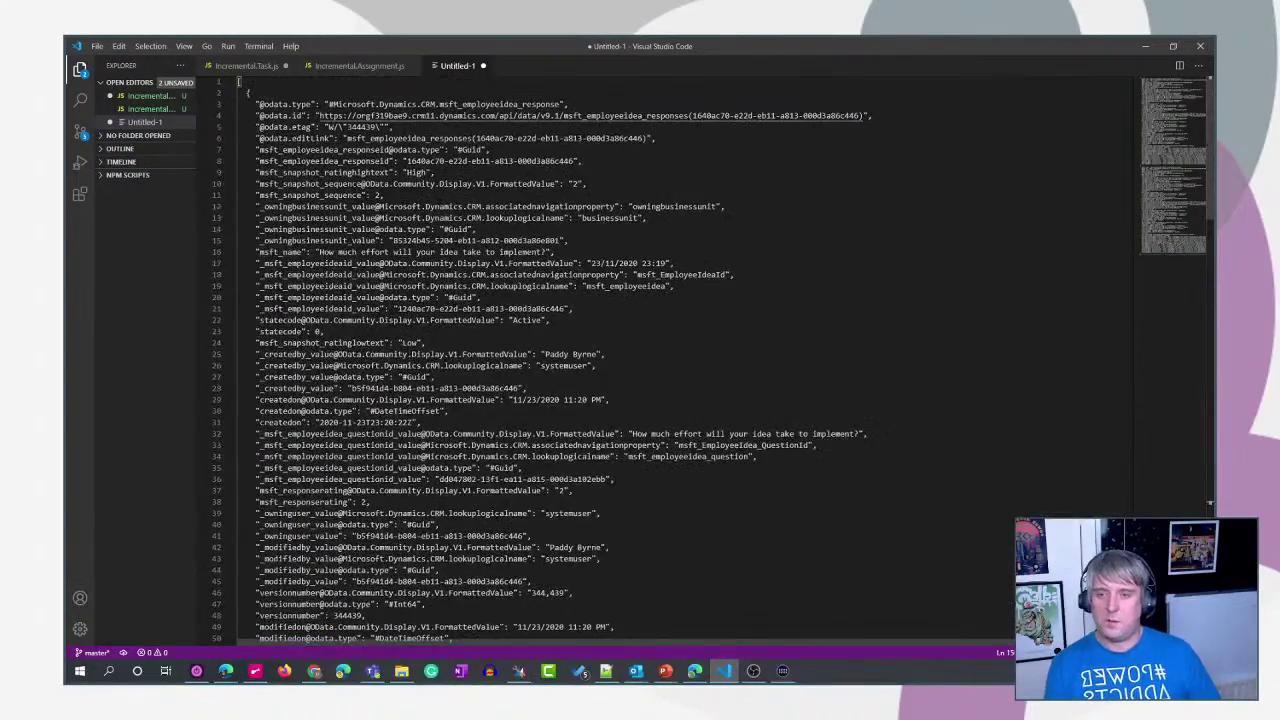
click(230, 93)
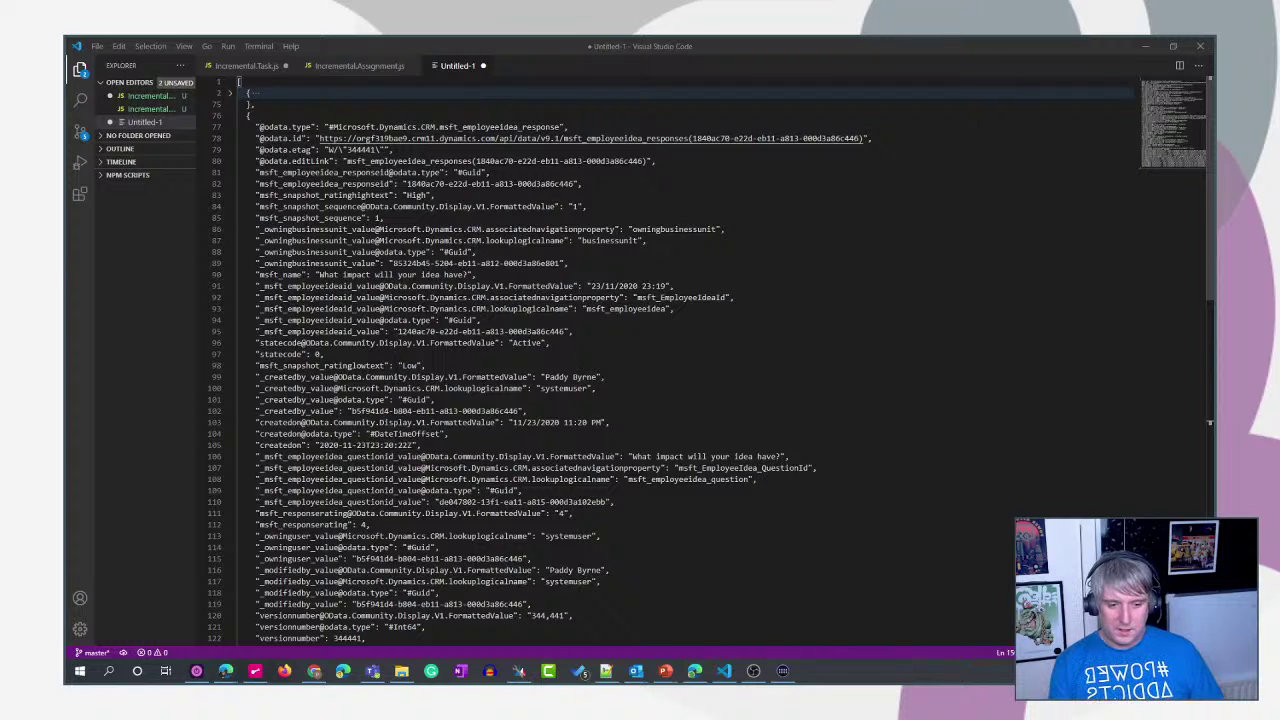
key(alt+Tab)
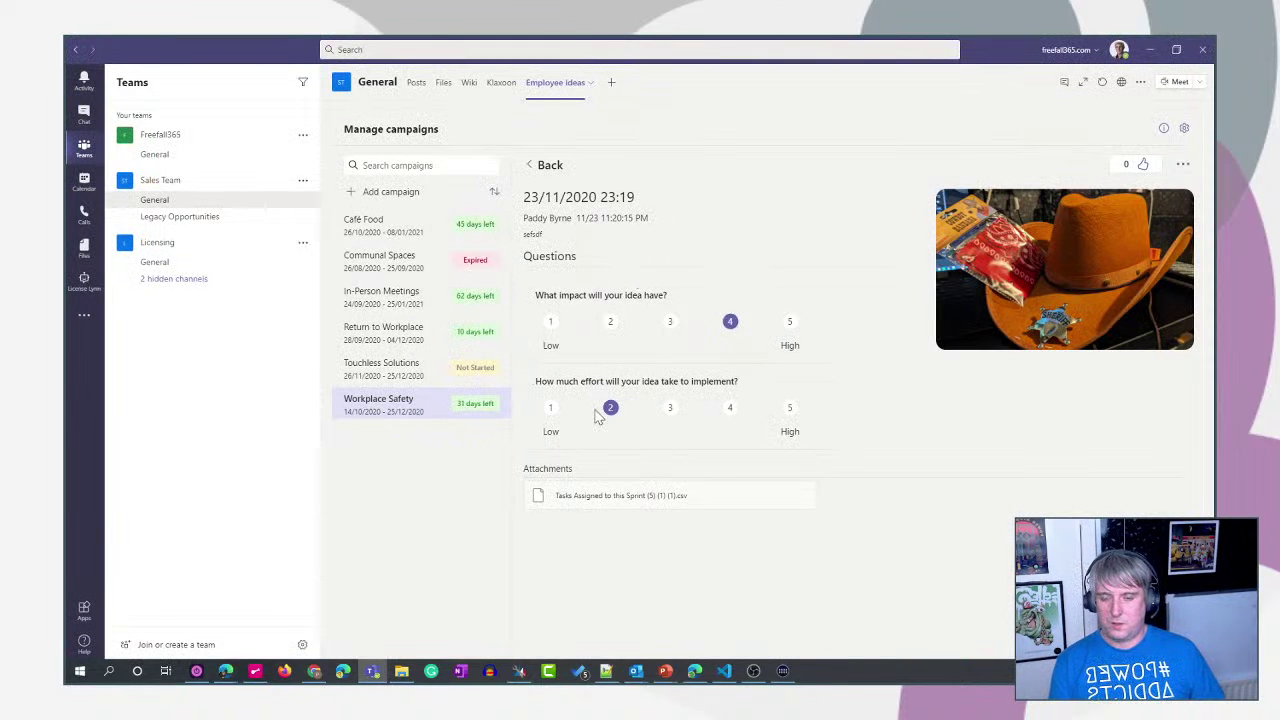
key(alt+Tab)
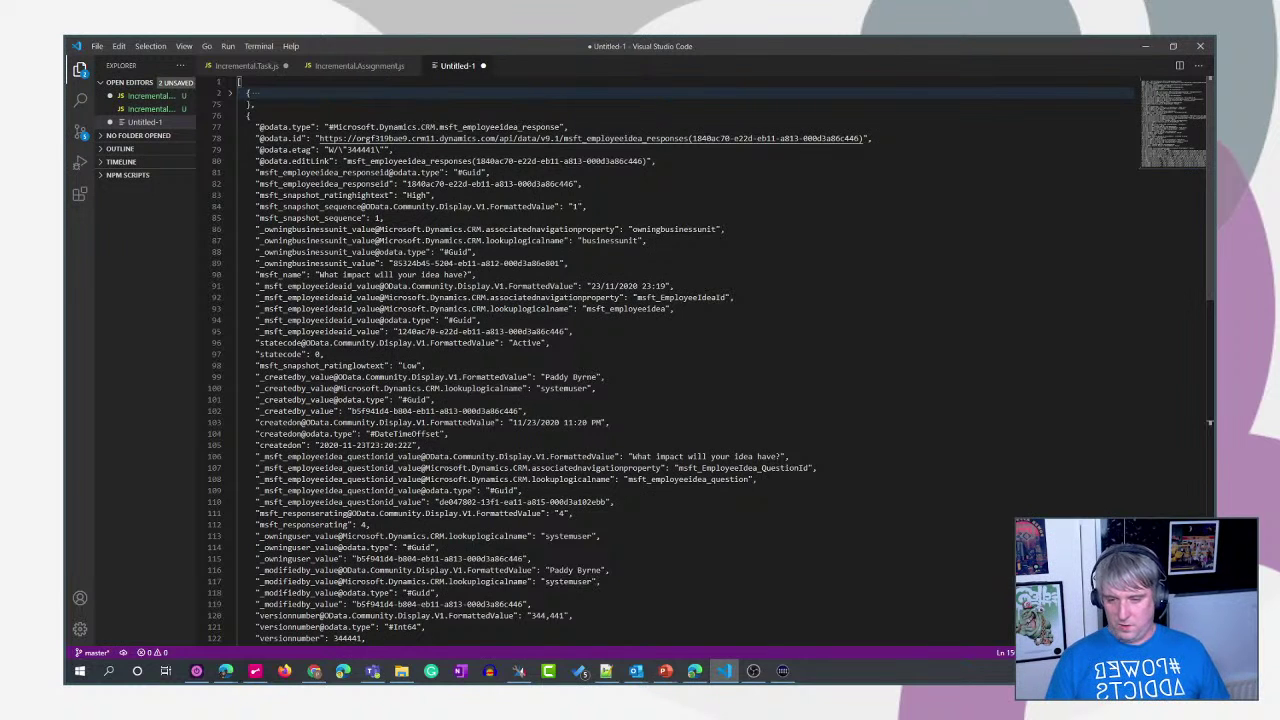
key(alt+Tab)
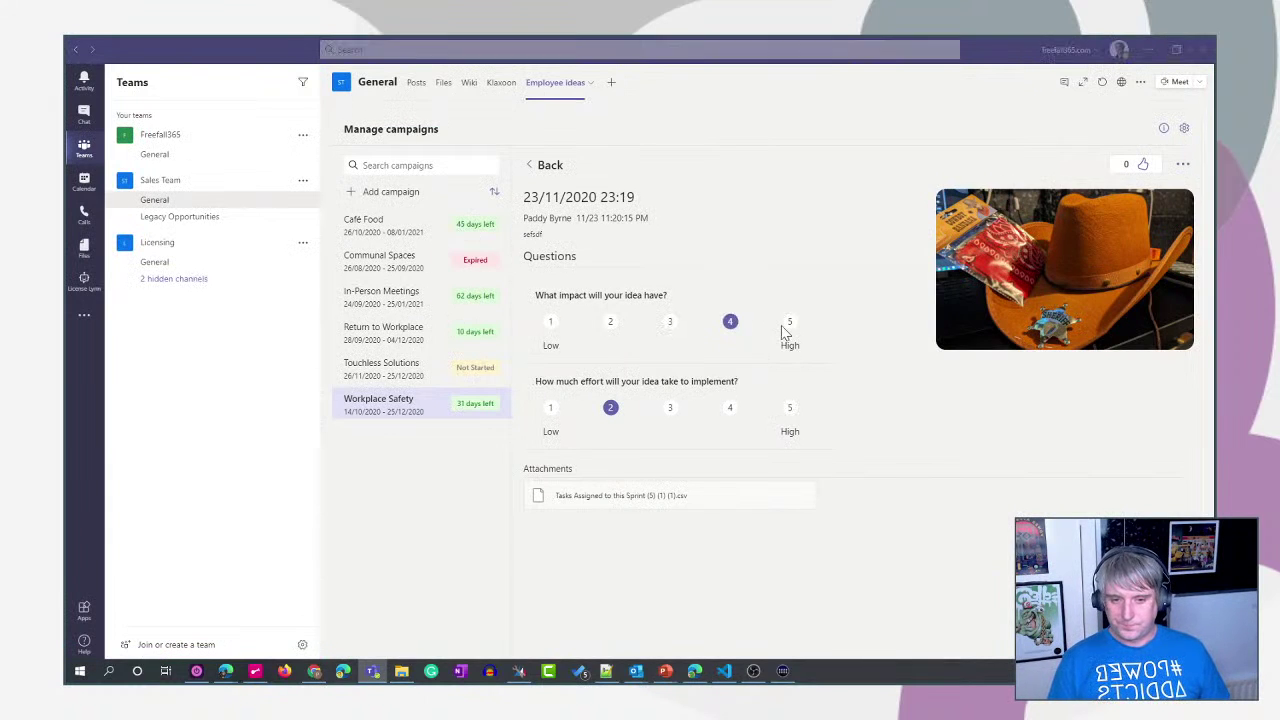
- Return to editing the flow in Power Automate and add an Initialize variable action after the trigger, named varResponseText with type String
key(alt+Tab)
scroll(1066, 266, up, 2)
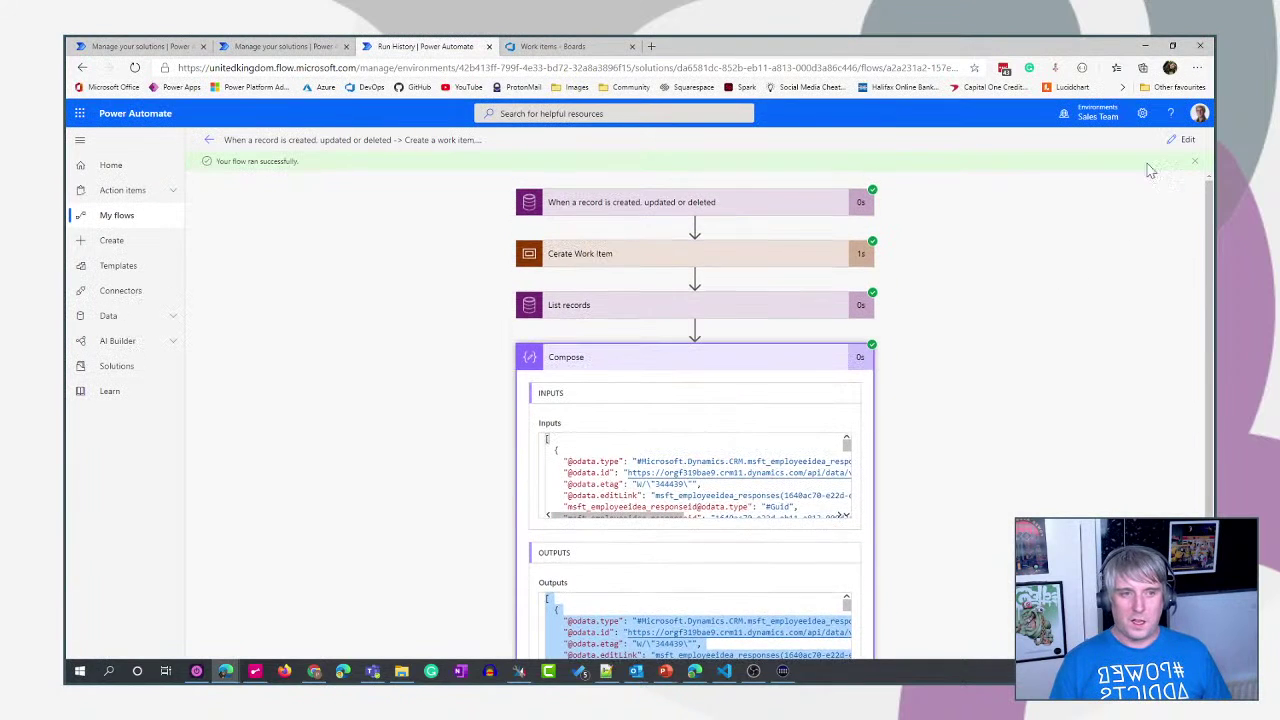
click(1182, 141)
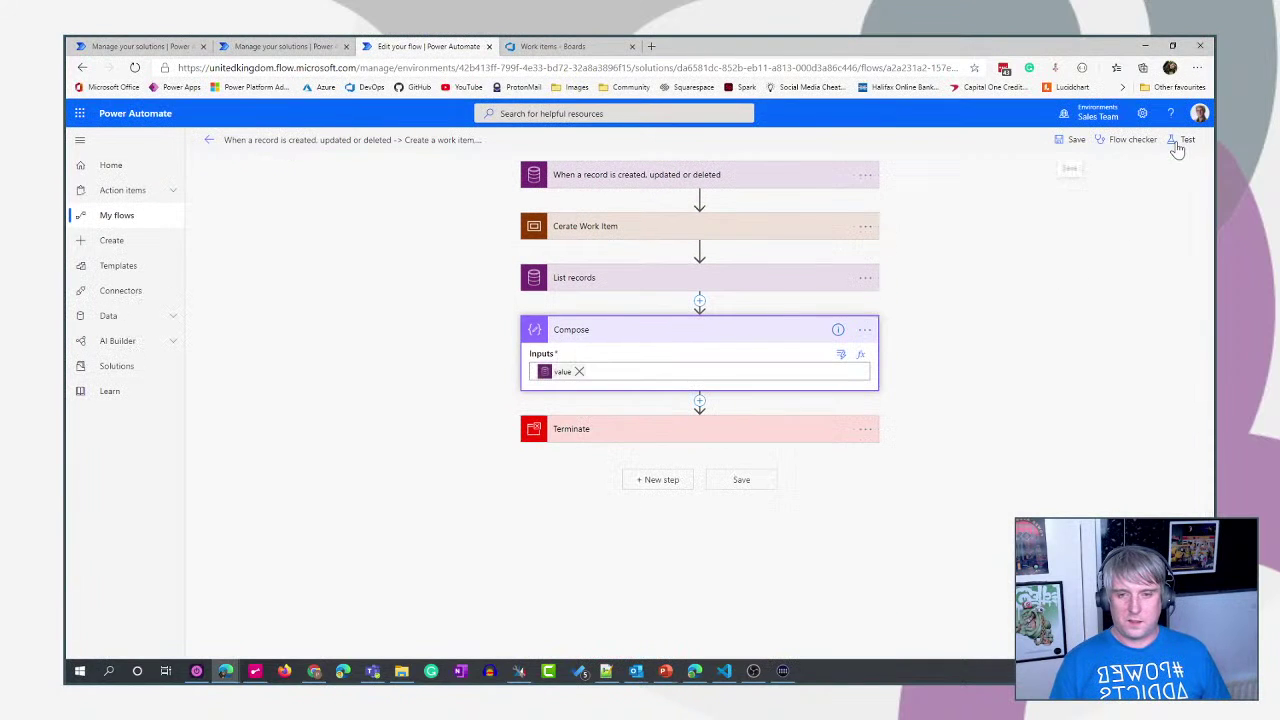
click(699, 199)
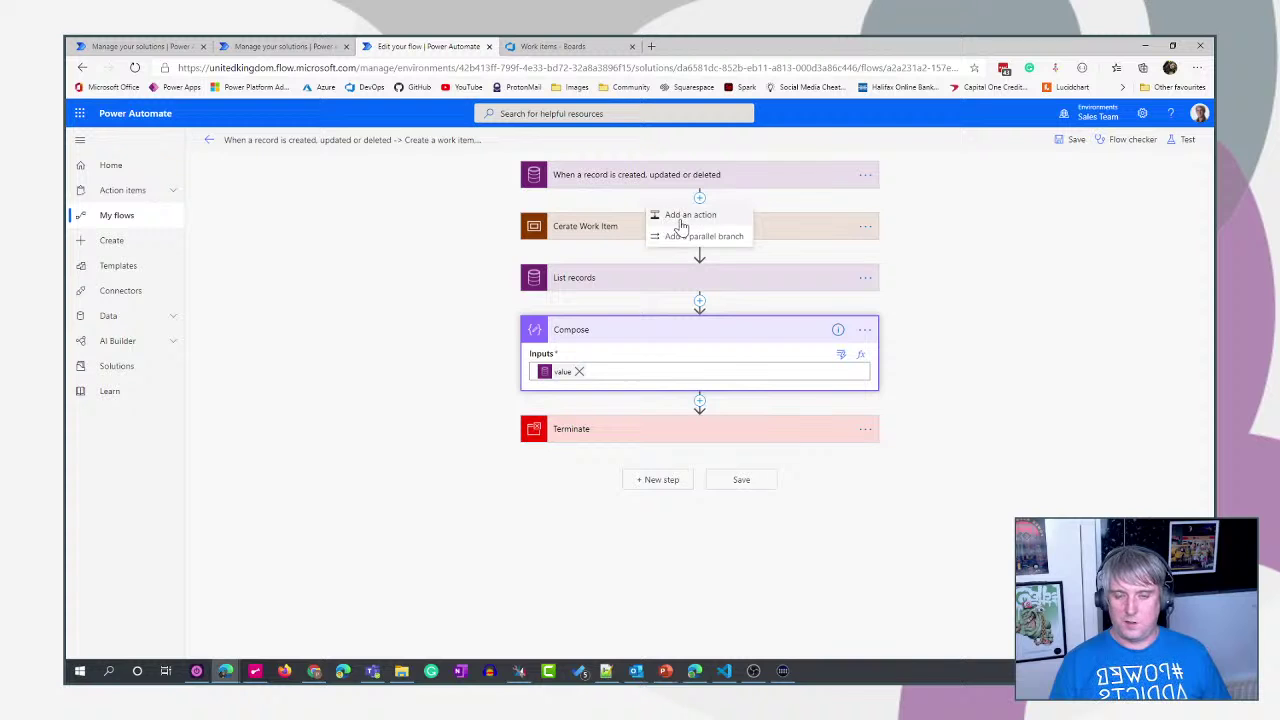
click(690, 215)
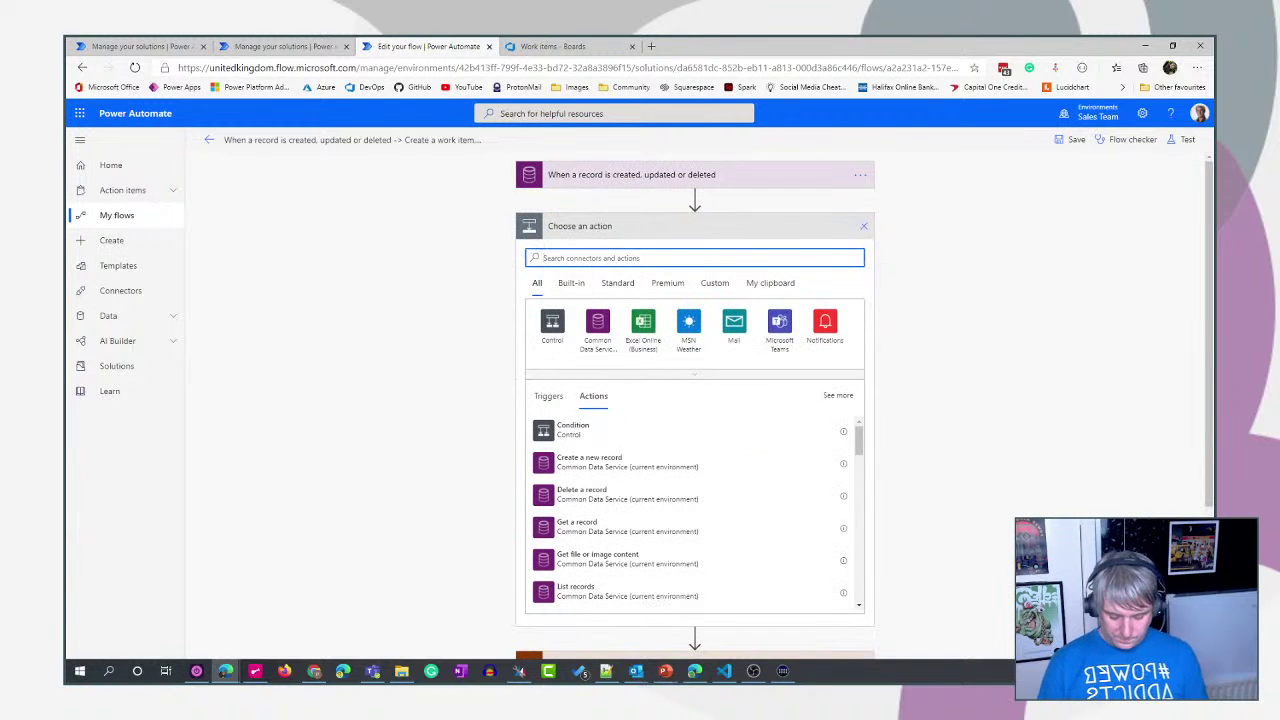
text(variabl)
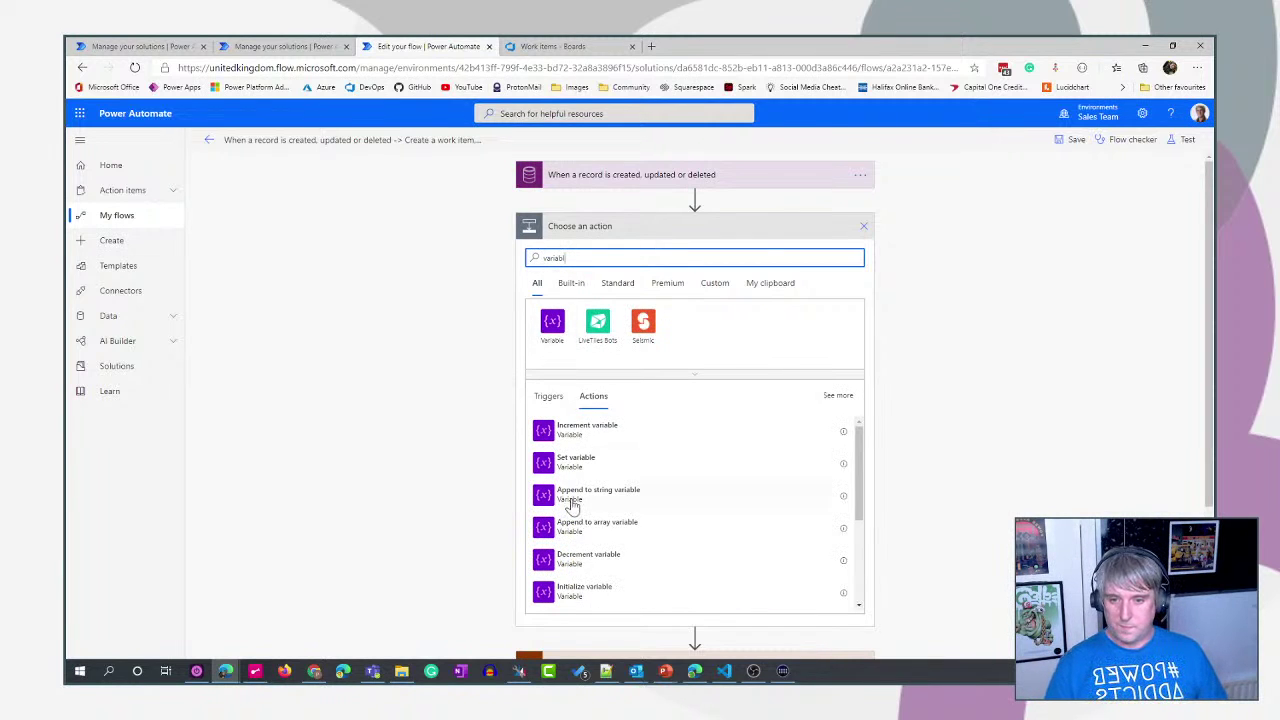
click(570, 590)
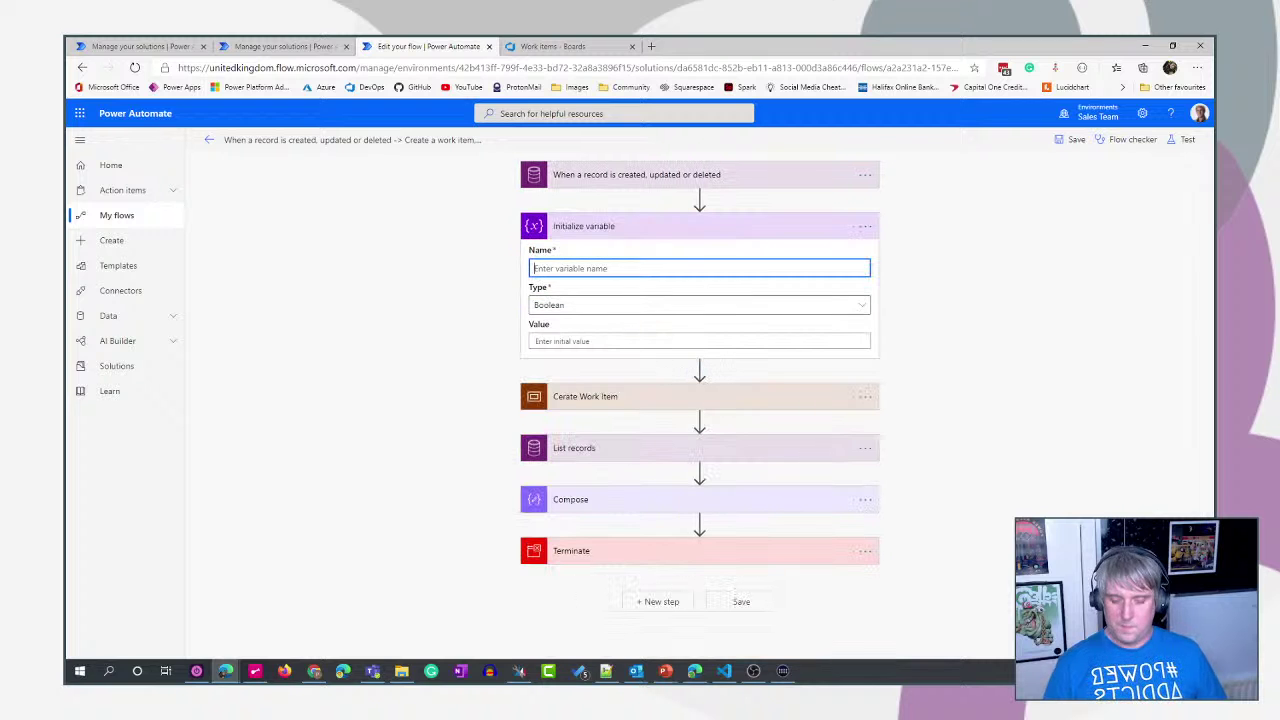
text(varResponseText)
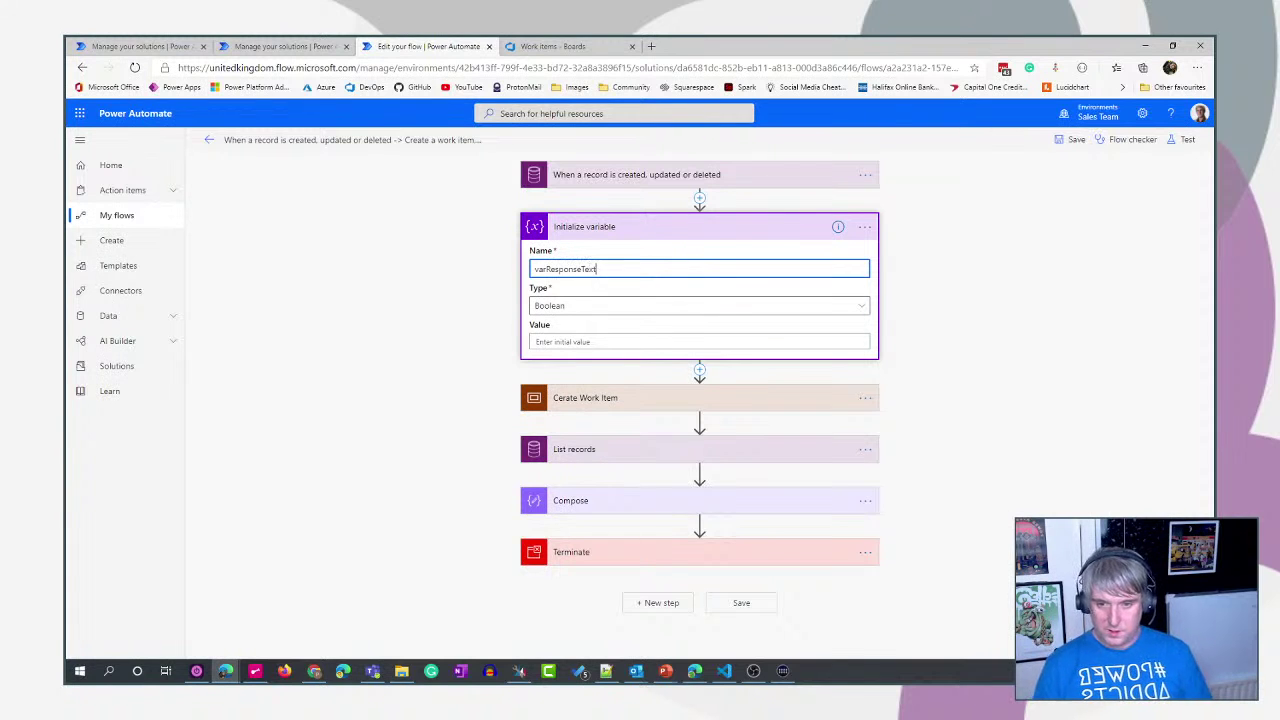
click(600, 307)
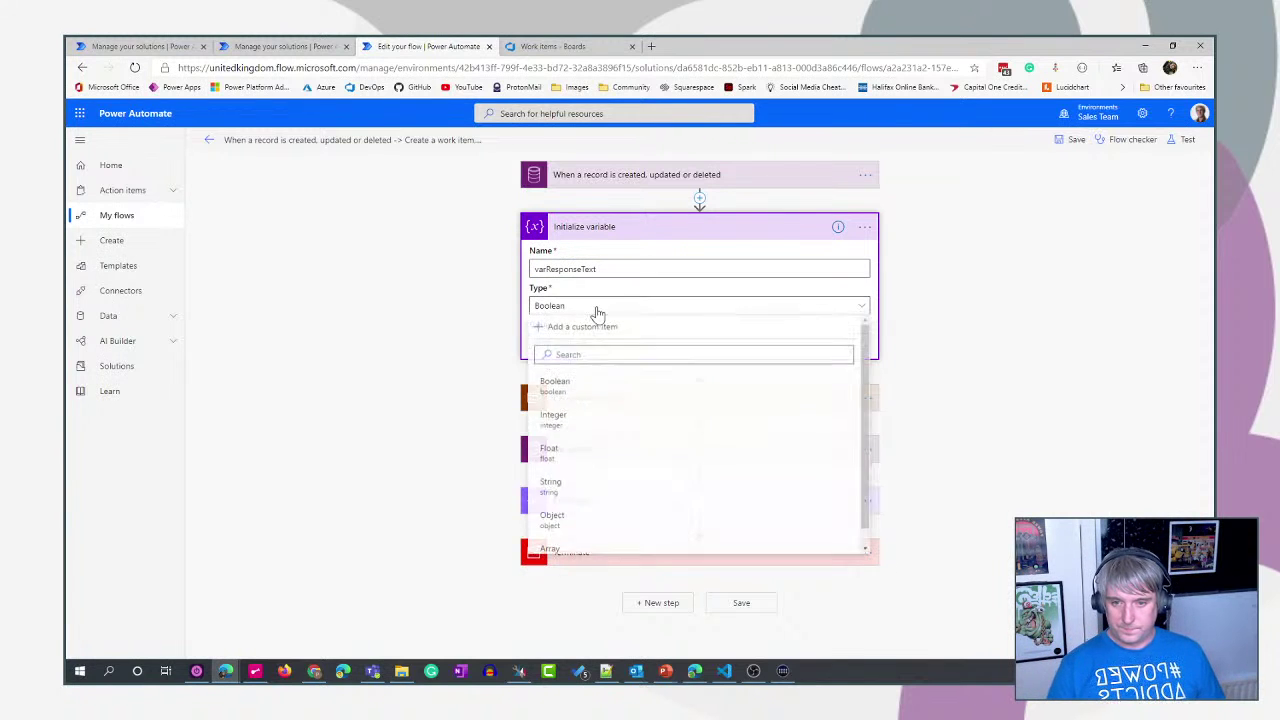
click(586, 490)
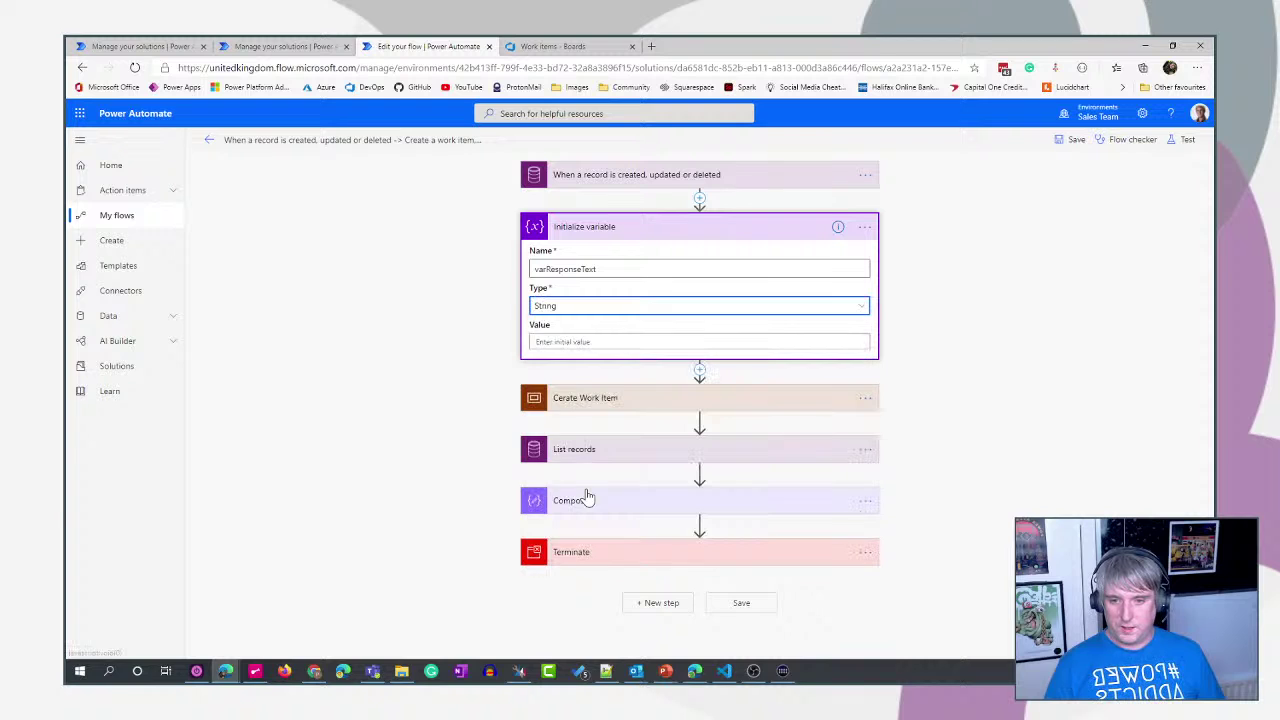
- Rename the Initialize variable action as "Initialize varResponseText" and collapse it
click(865, 227)
click(899, 251)
double_click(609, 227)
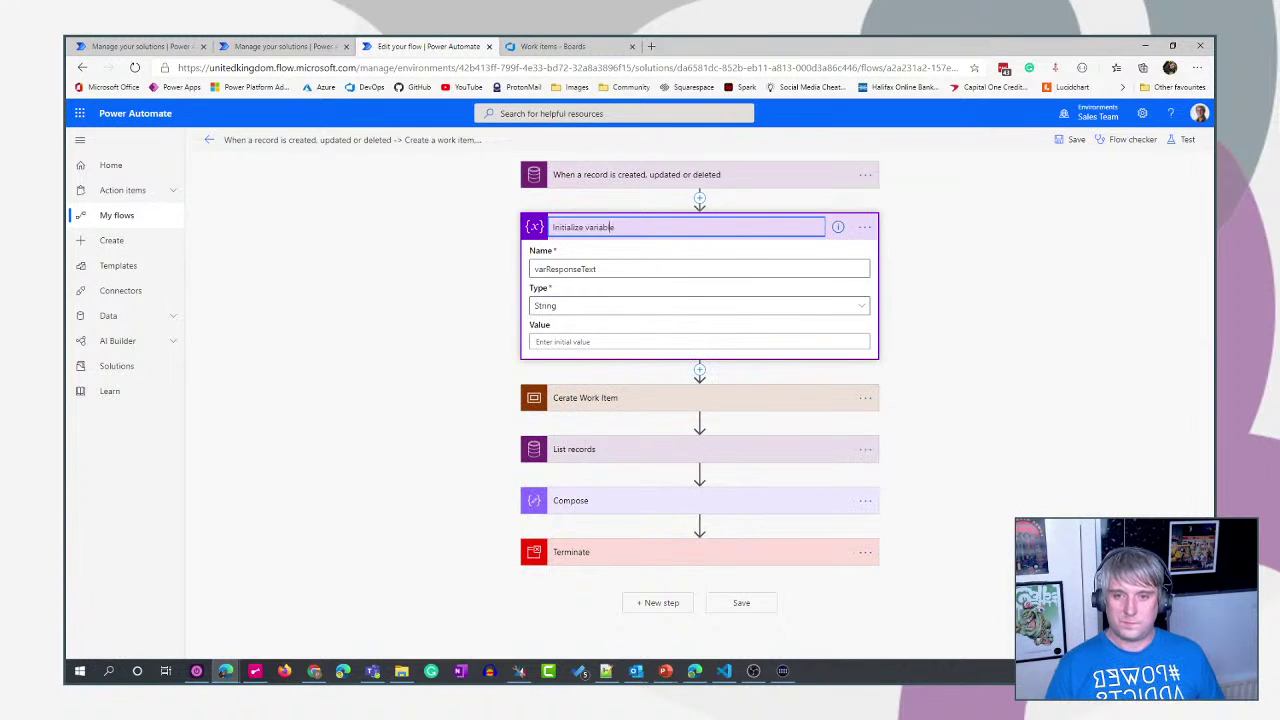
text(var)
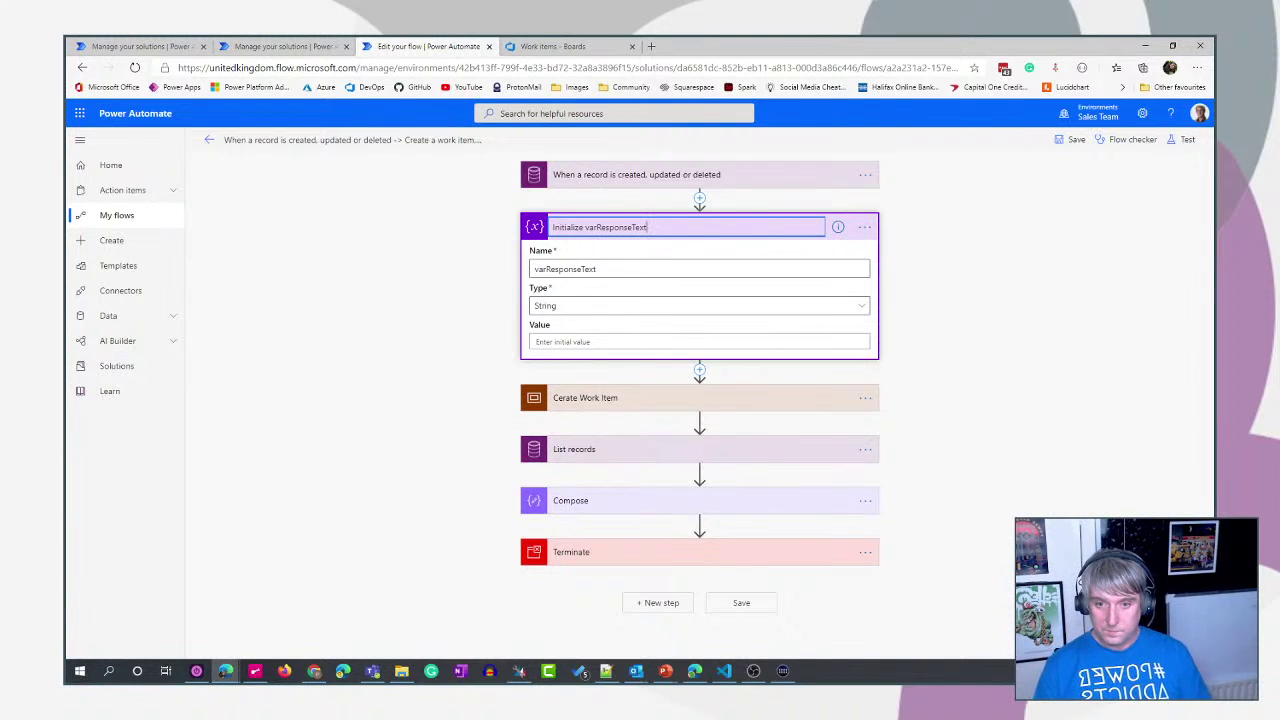
click(970, 274)
click(779, 236)
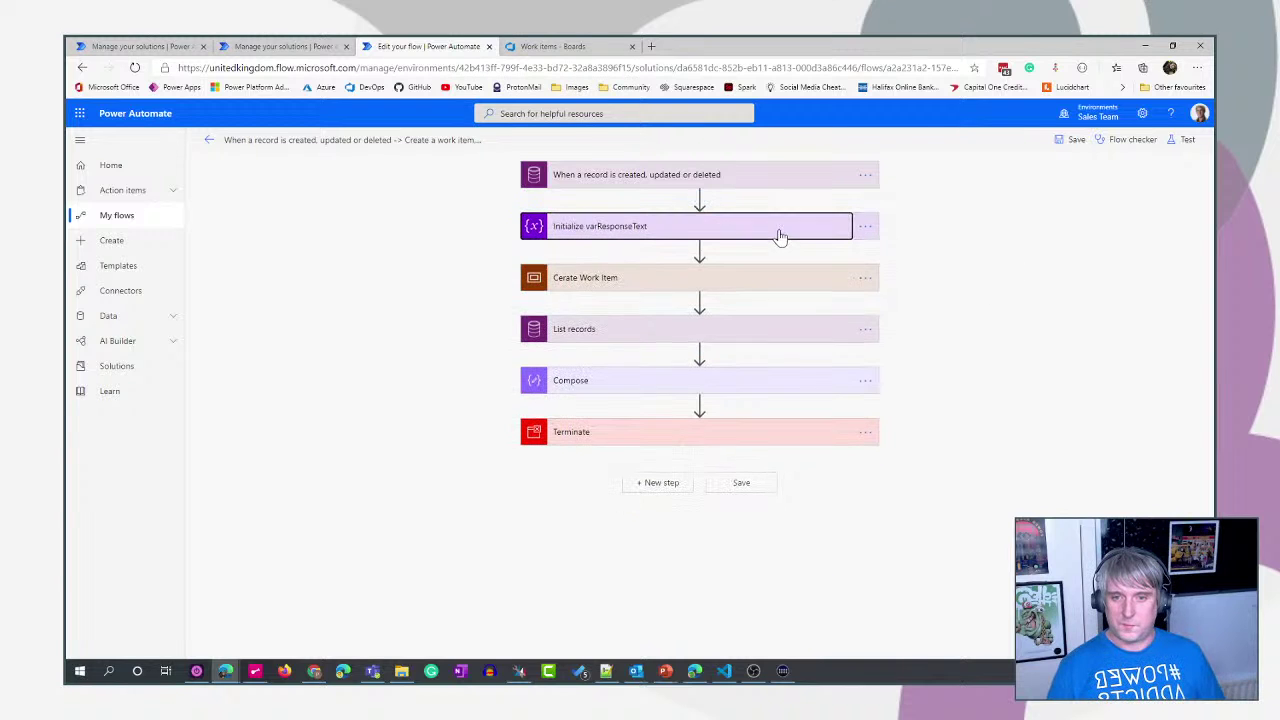
- Delete the Compose action from the flow
click(867, 388)
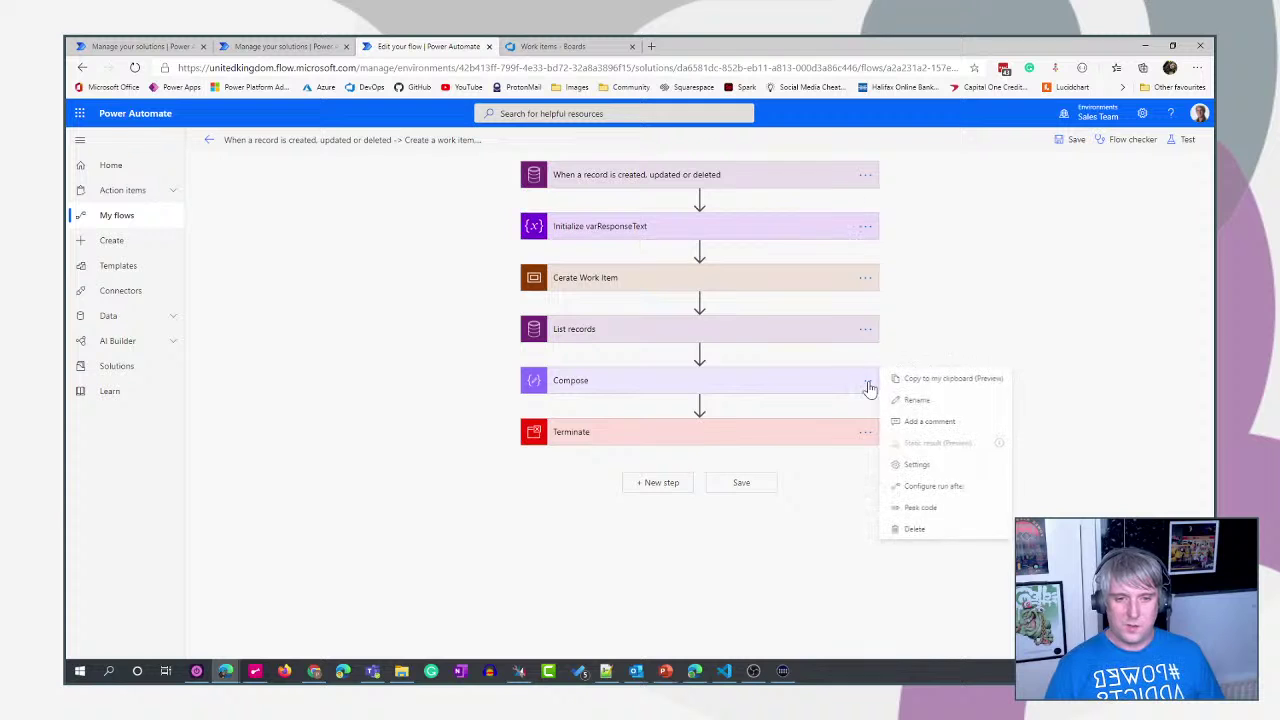
click(926, 536)
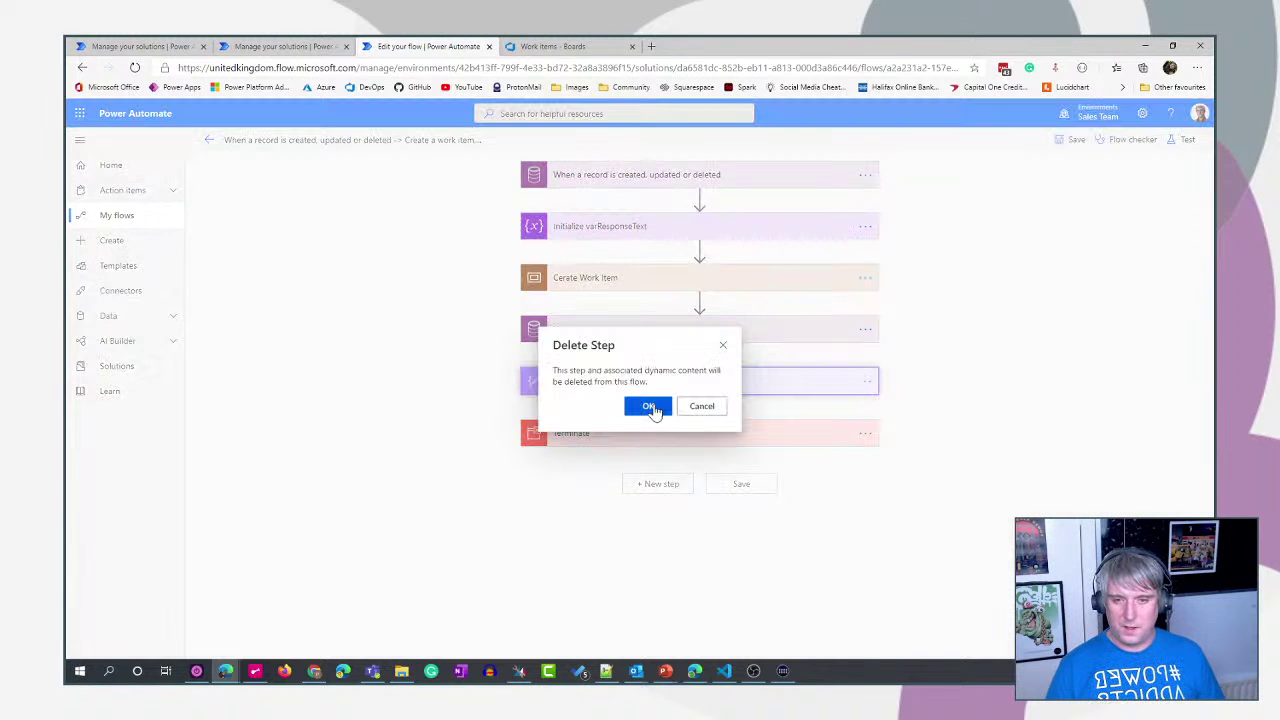
click(648, 406)
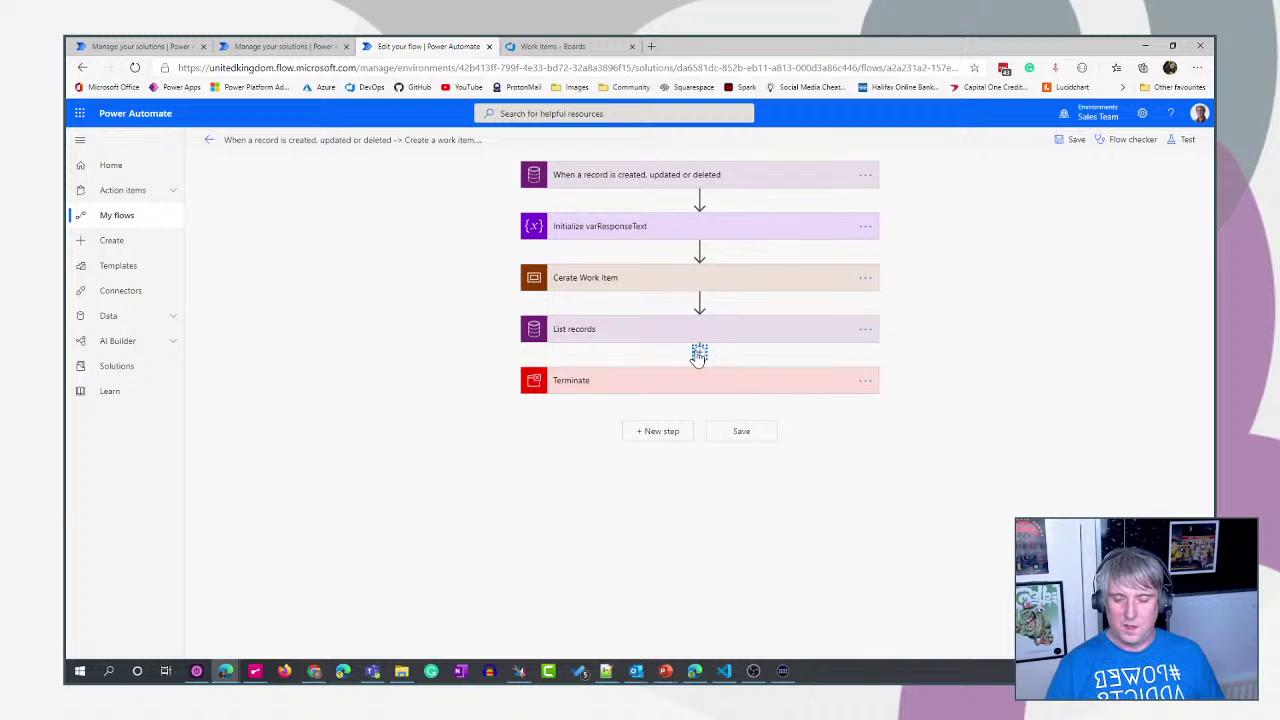
- Insert an Apply to each loop between List records and Terminate, using the List records value output as its input
click(699, 352)
click(690, 368)
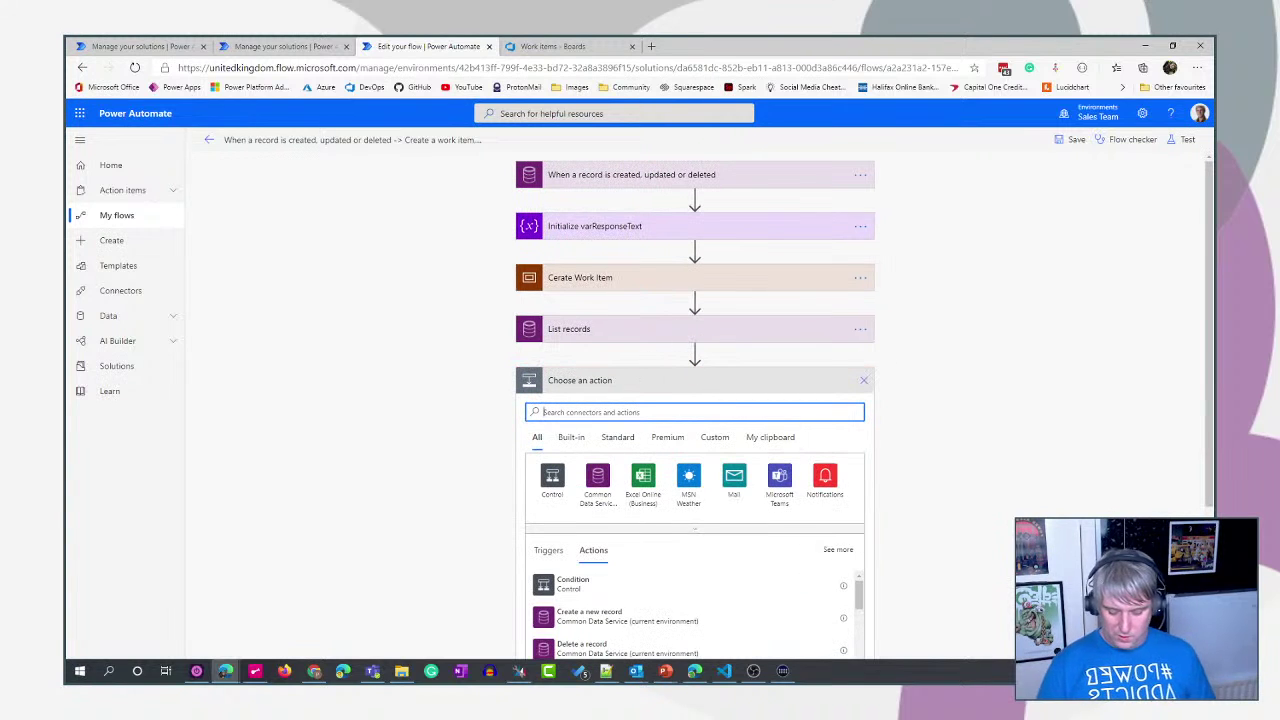
text(e)
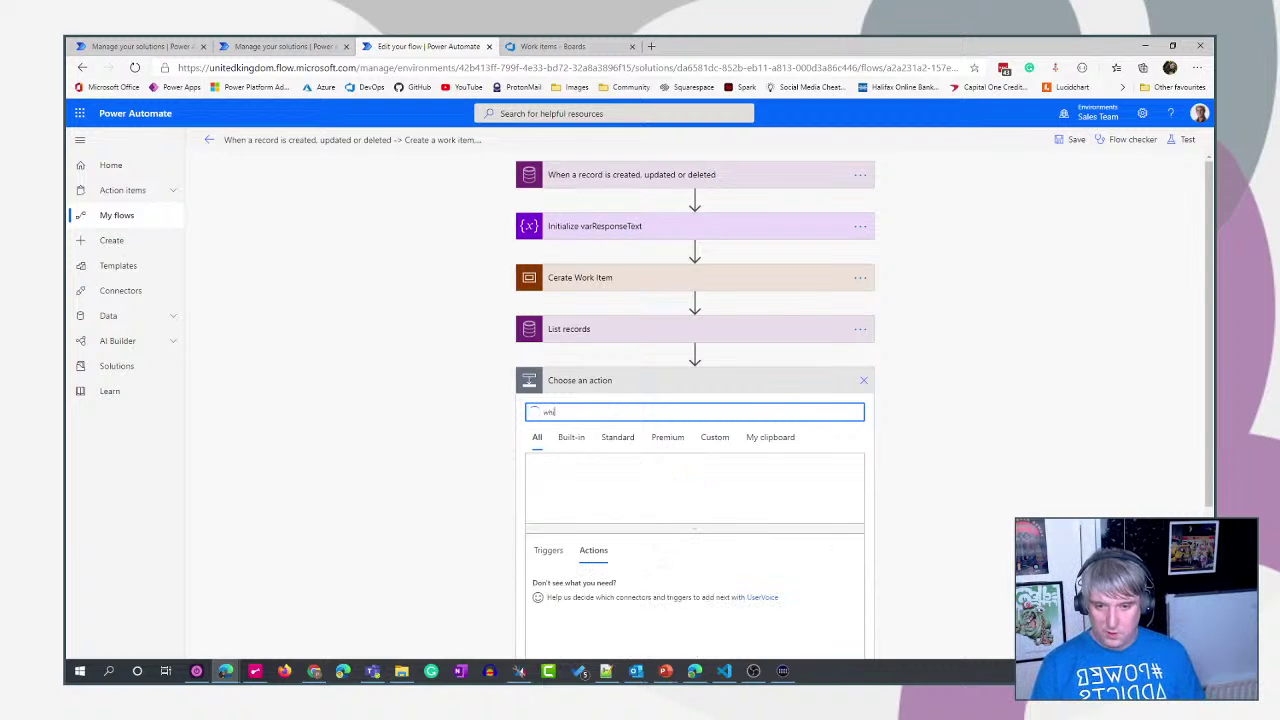
text(a)
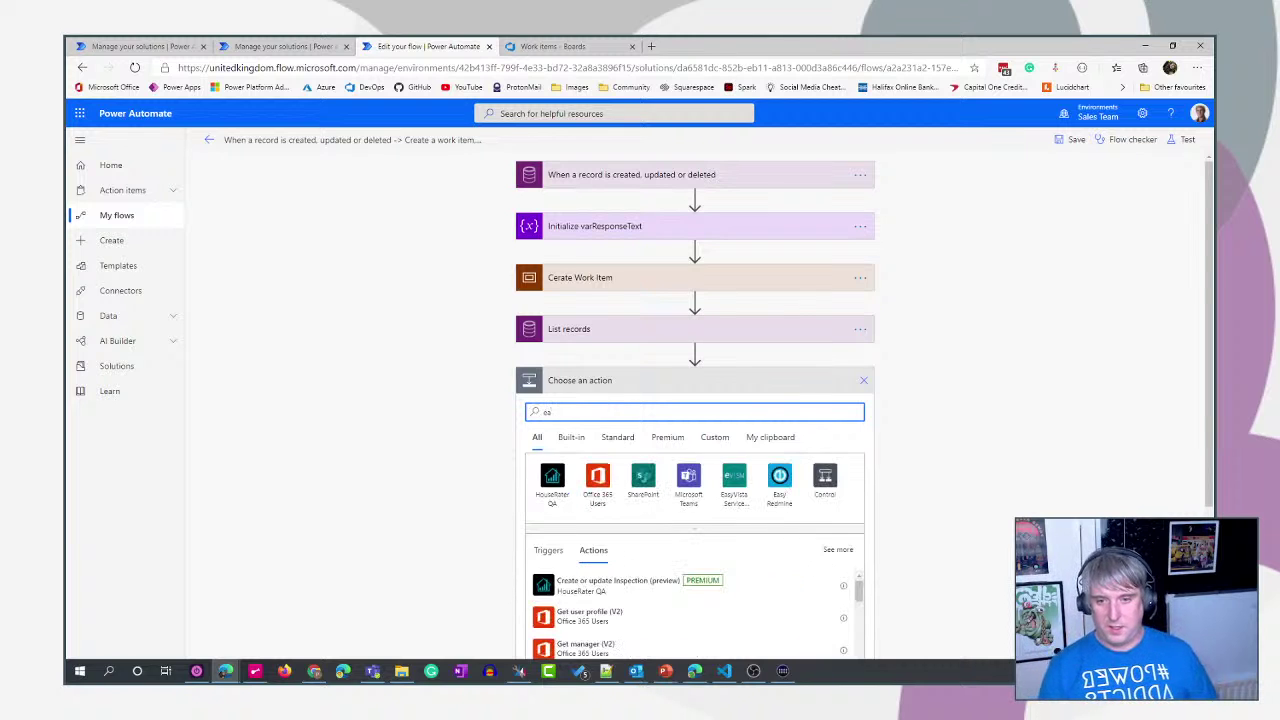
text(ch)
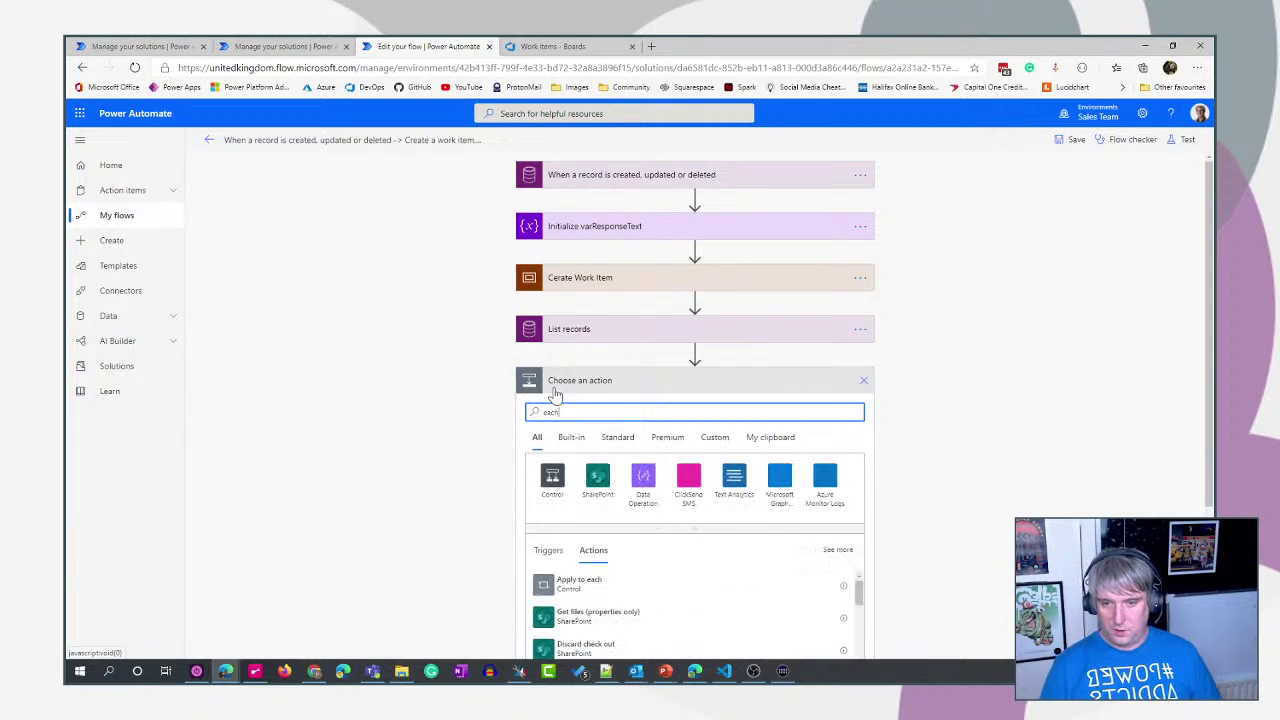
scroll(585, 425, down, 2)
click(582, 430)
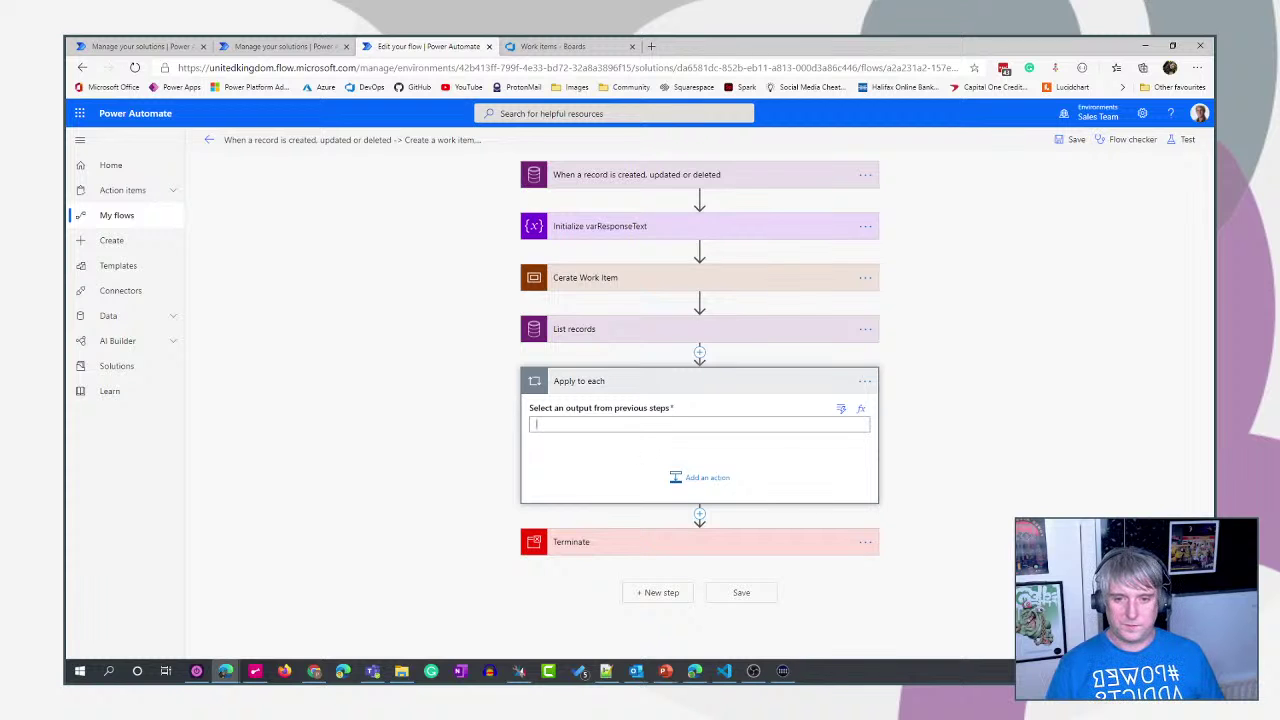
click(841, 409)
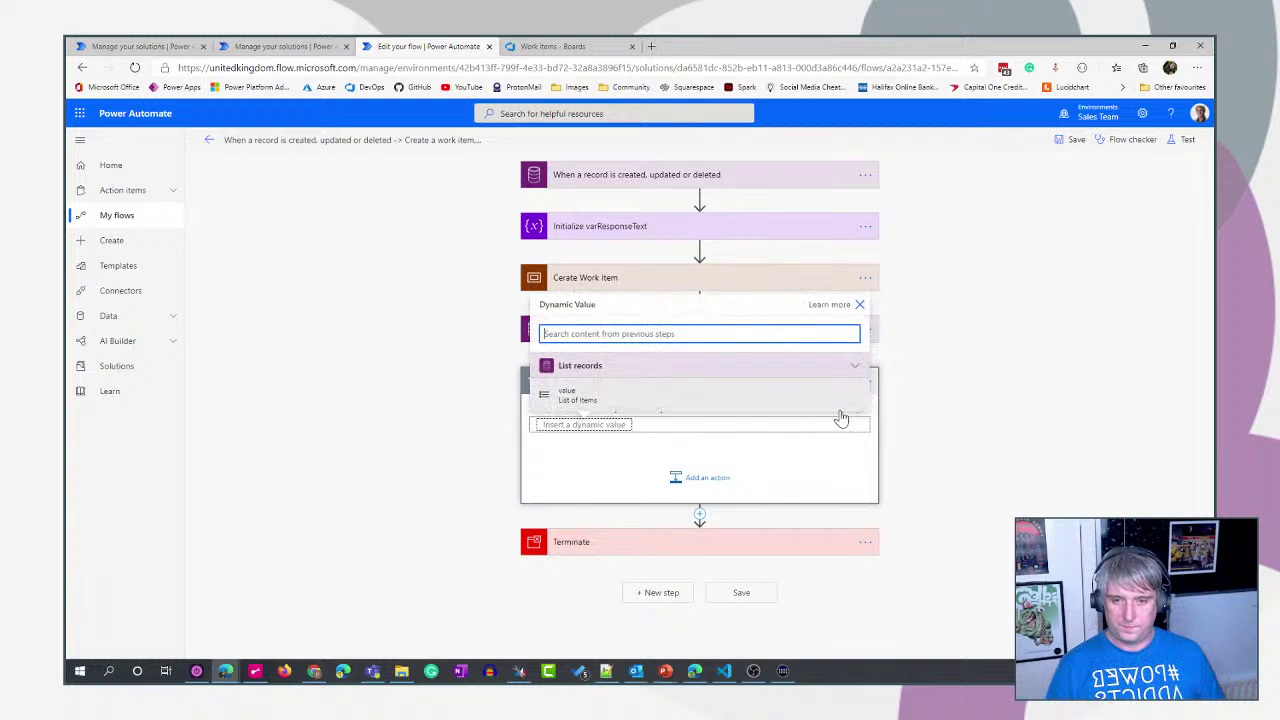
click(598, 402)
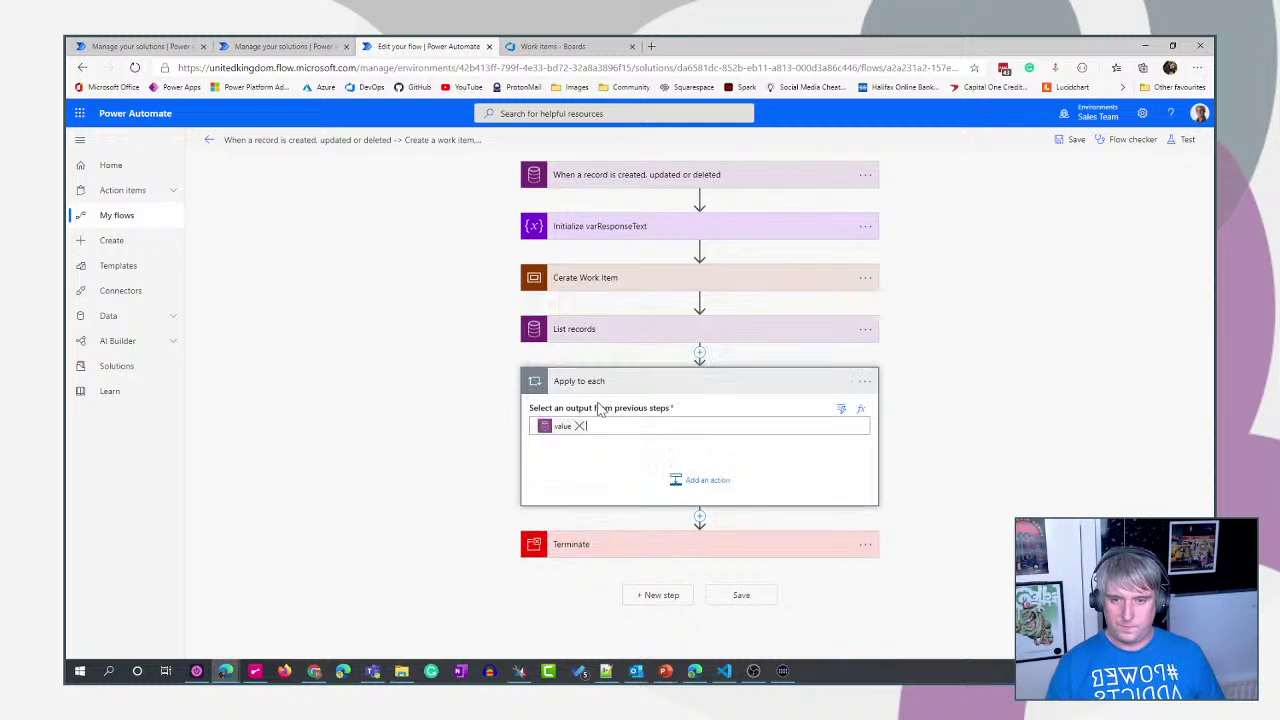
click(1031, 404)
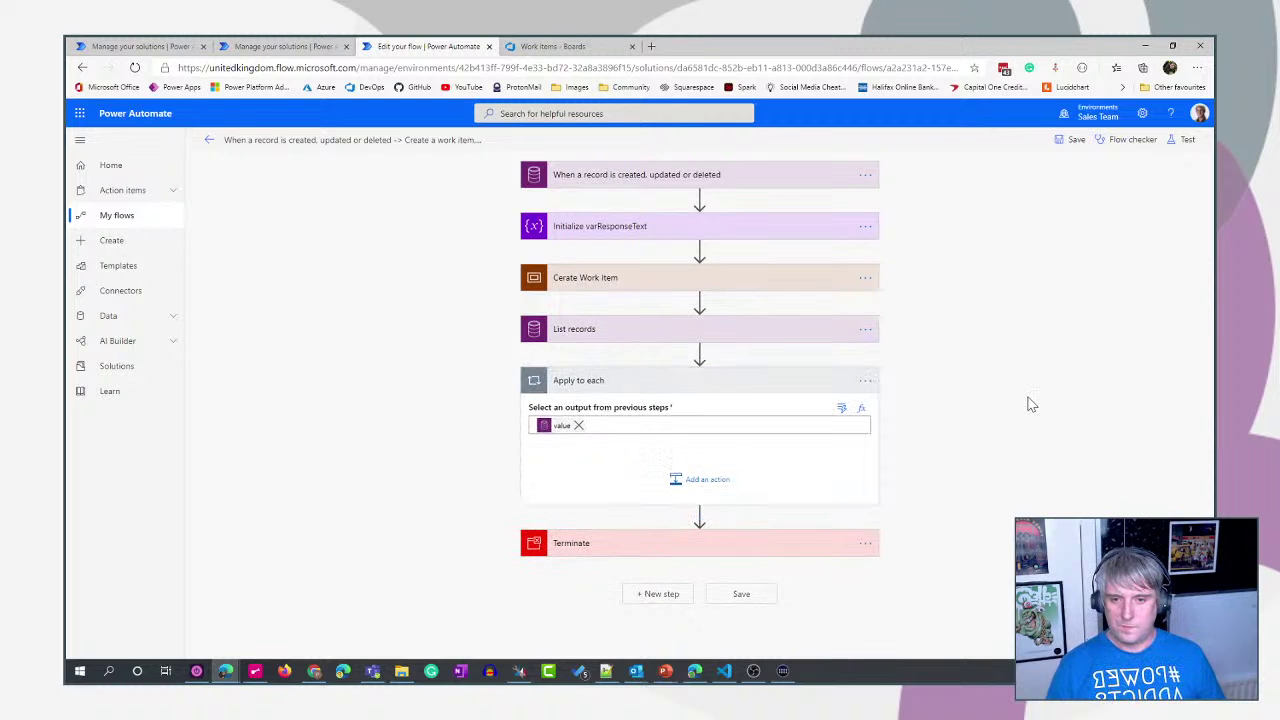
- Add a Set variable action inside the Apply to each loop and choose varResponseText as its variable
click(697, 490)
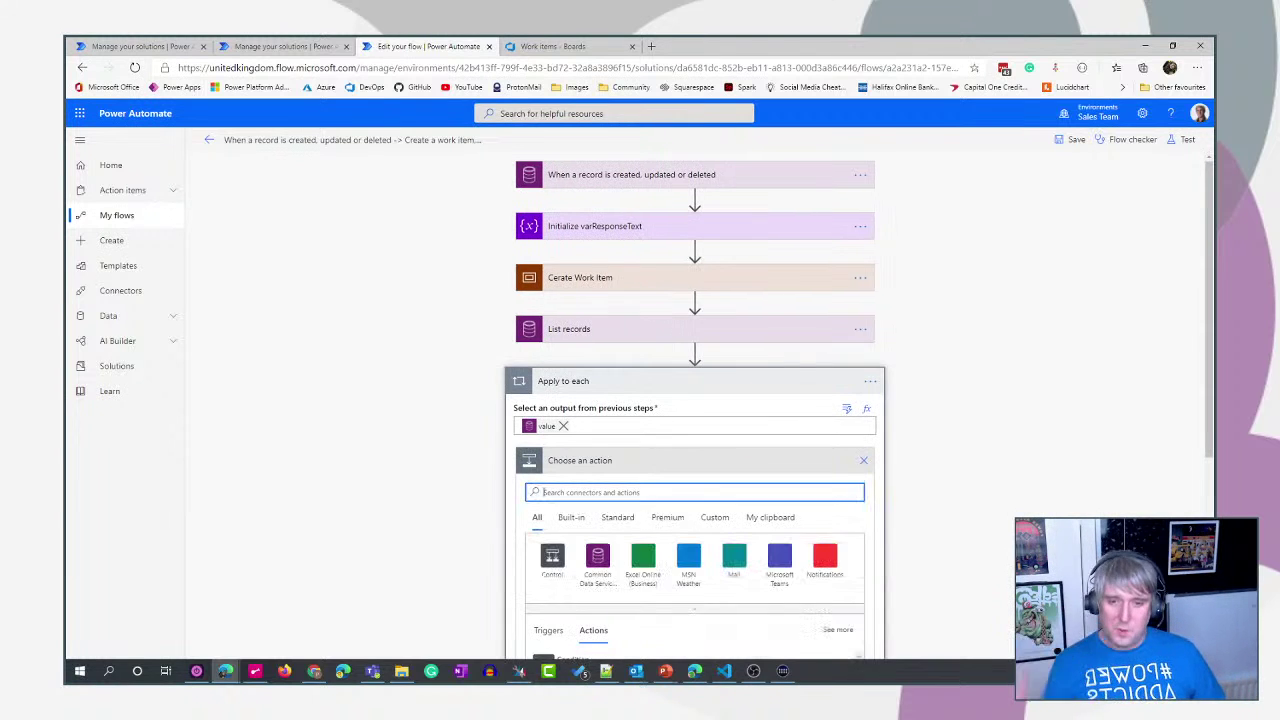
scroll(1056, 437, down, 2)
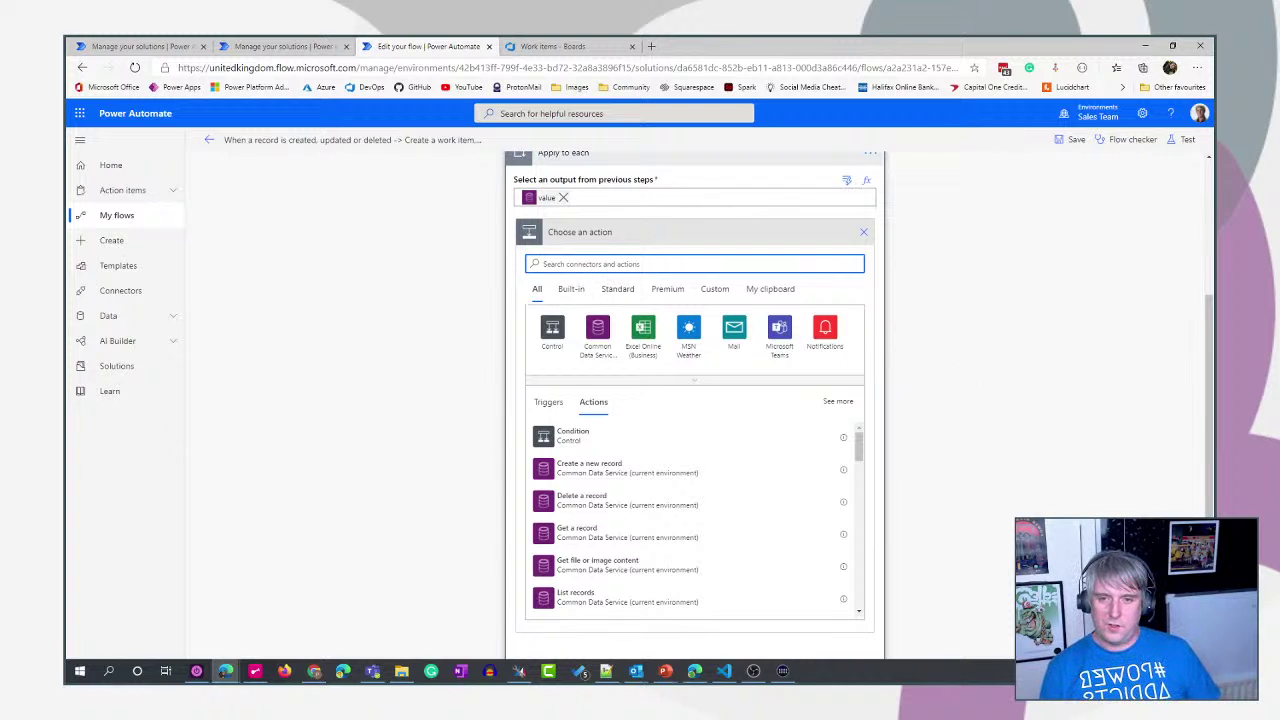
text(set var)
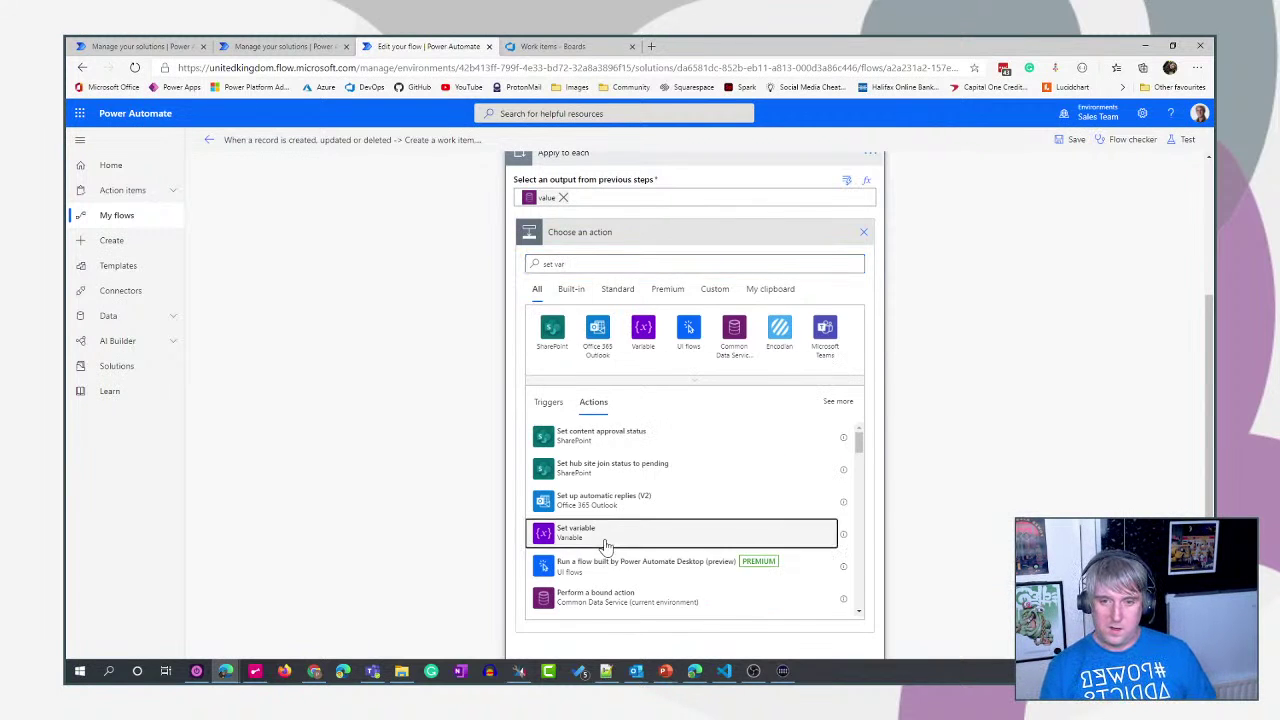
click(606, 535)
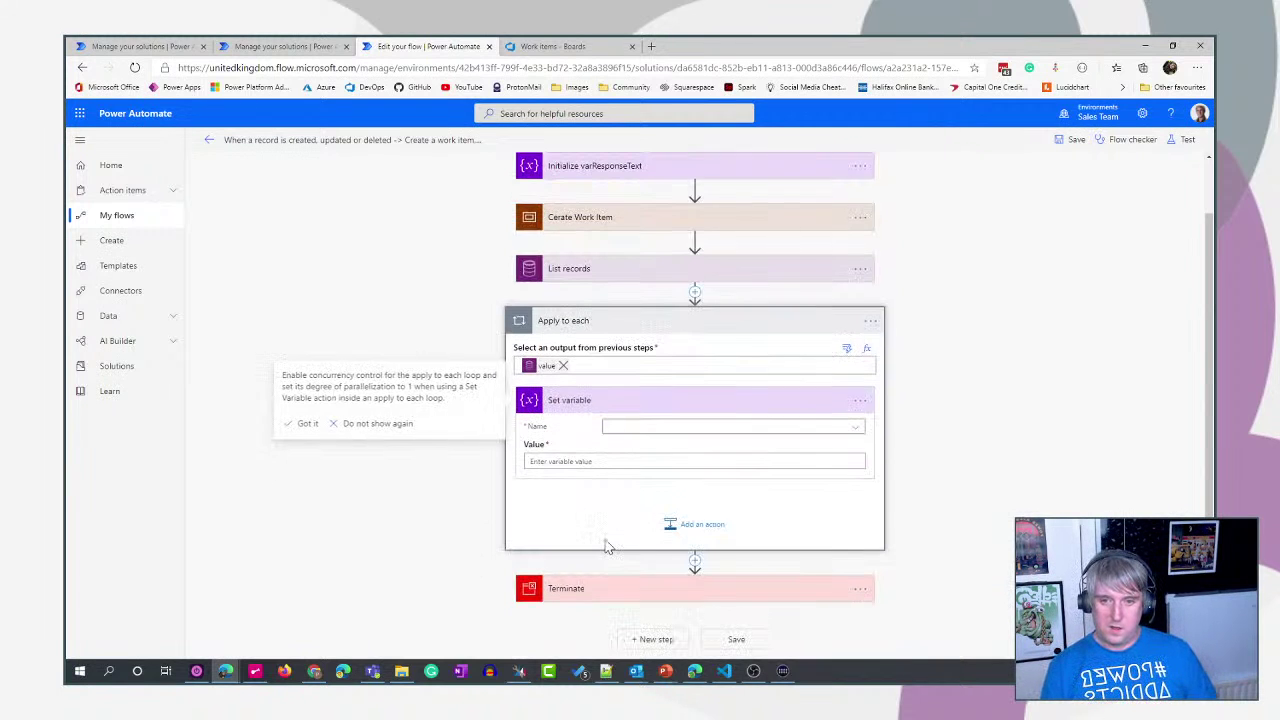
click(861, 430)
click(652, 467)
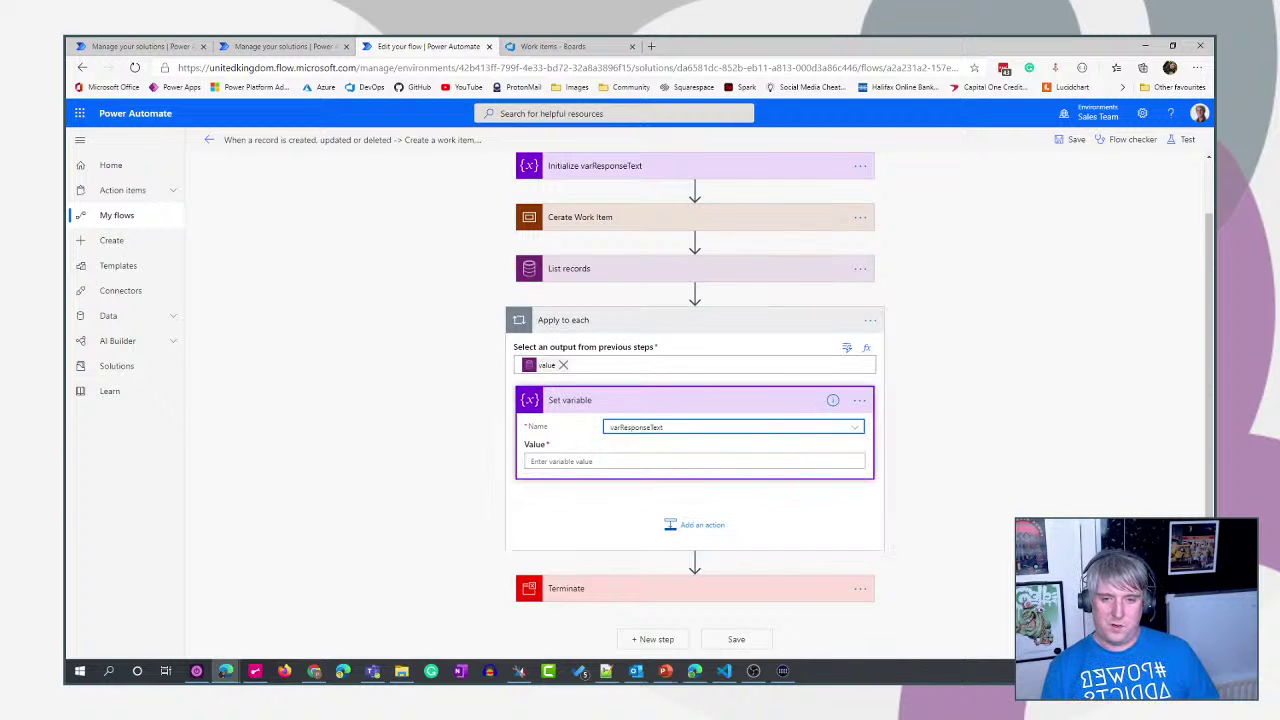
- Set the variable's value to the Instructions field followed by the Response Rating field from List records
click(602, 461)
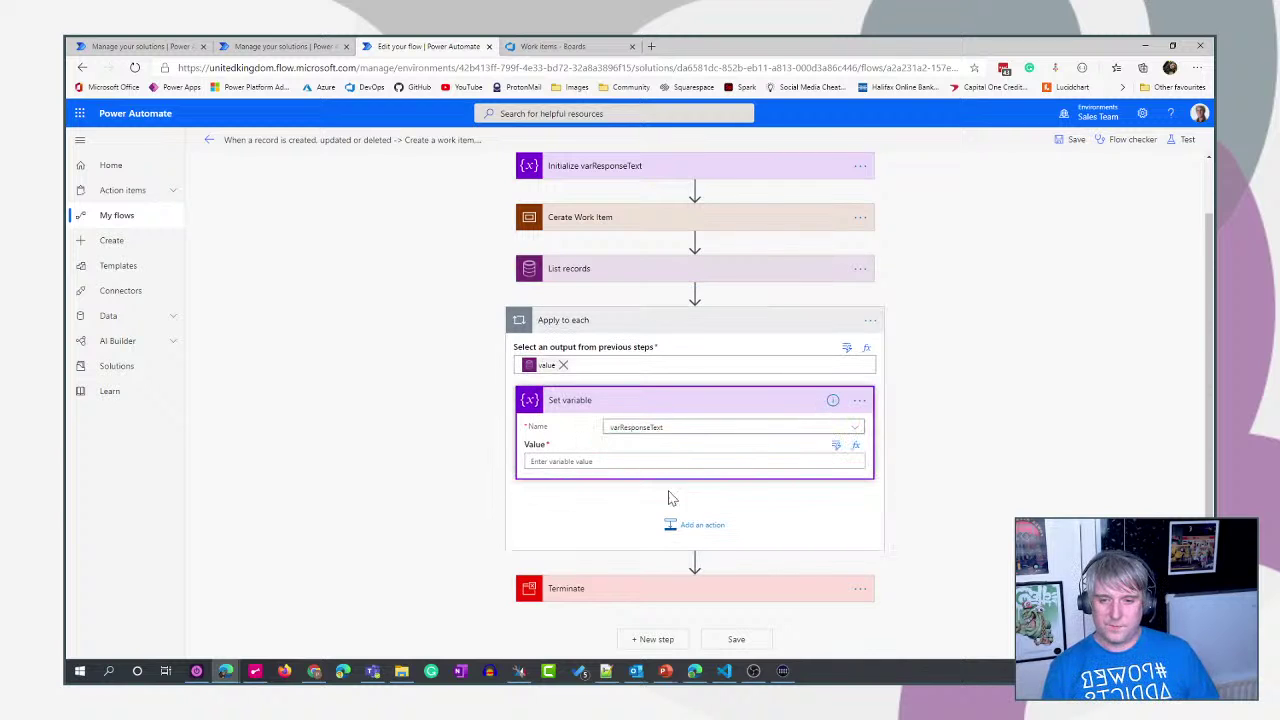
click(836, 445)
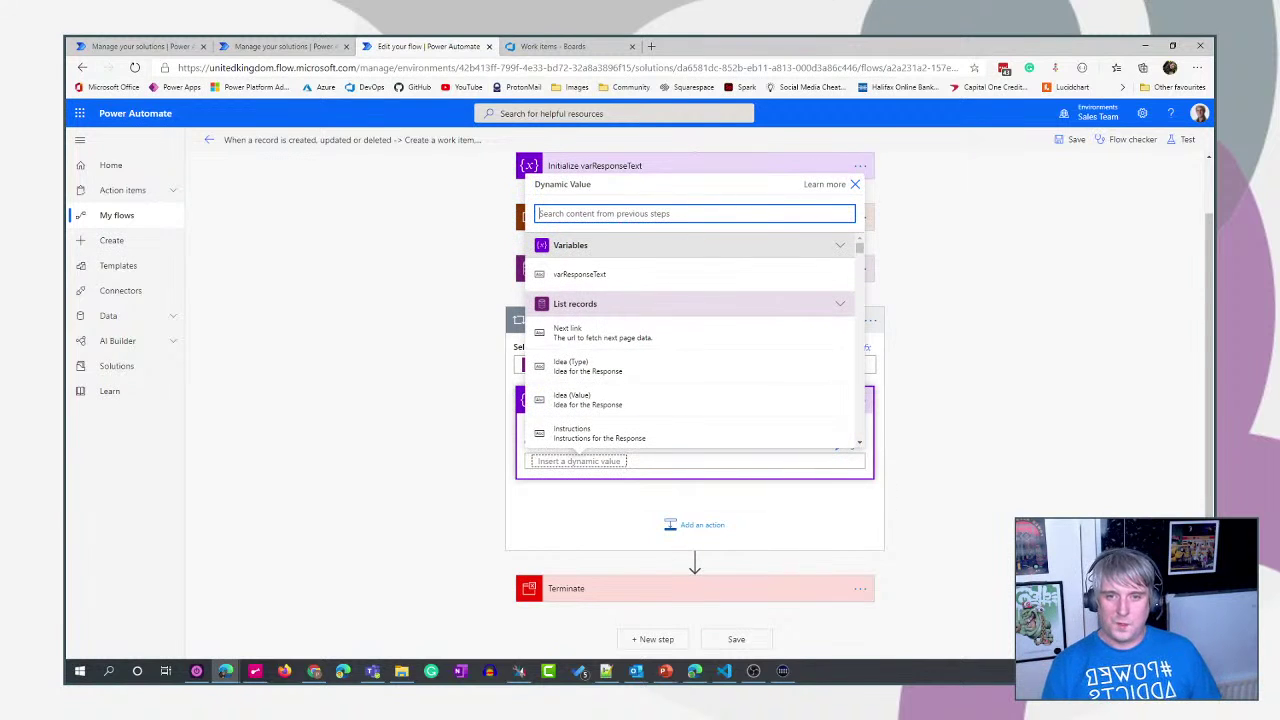
text(In)
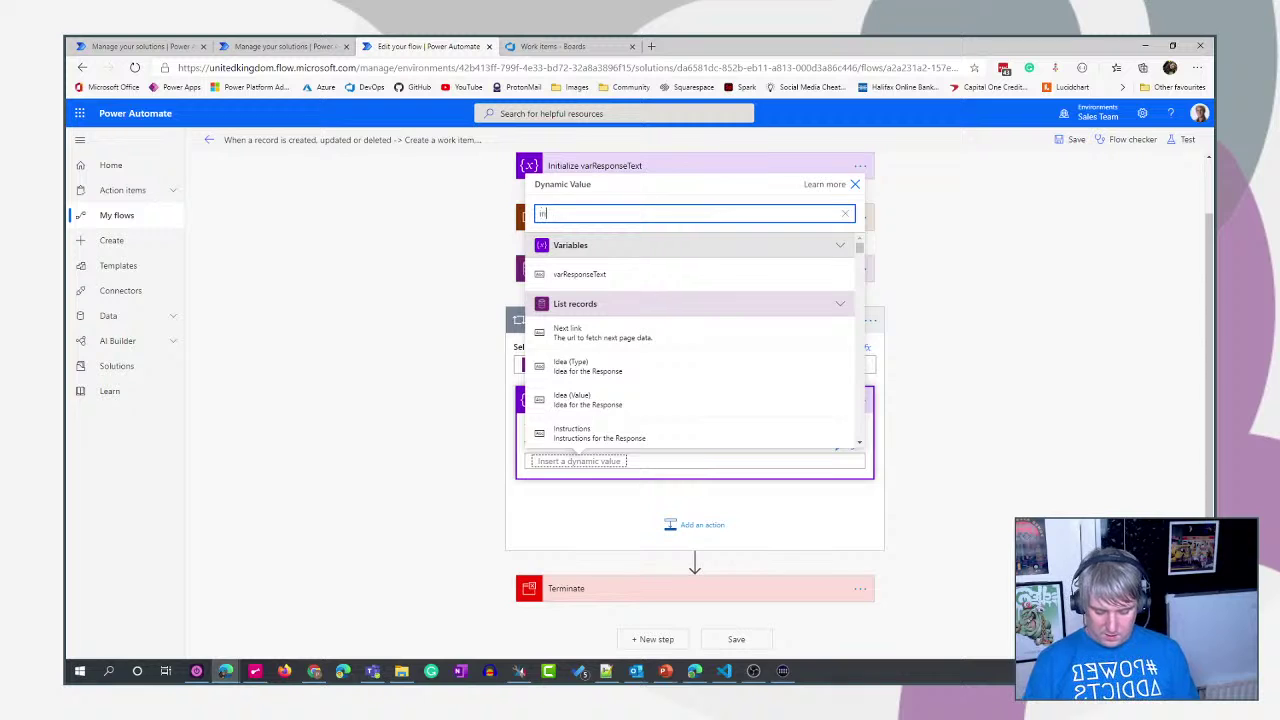
text(st)
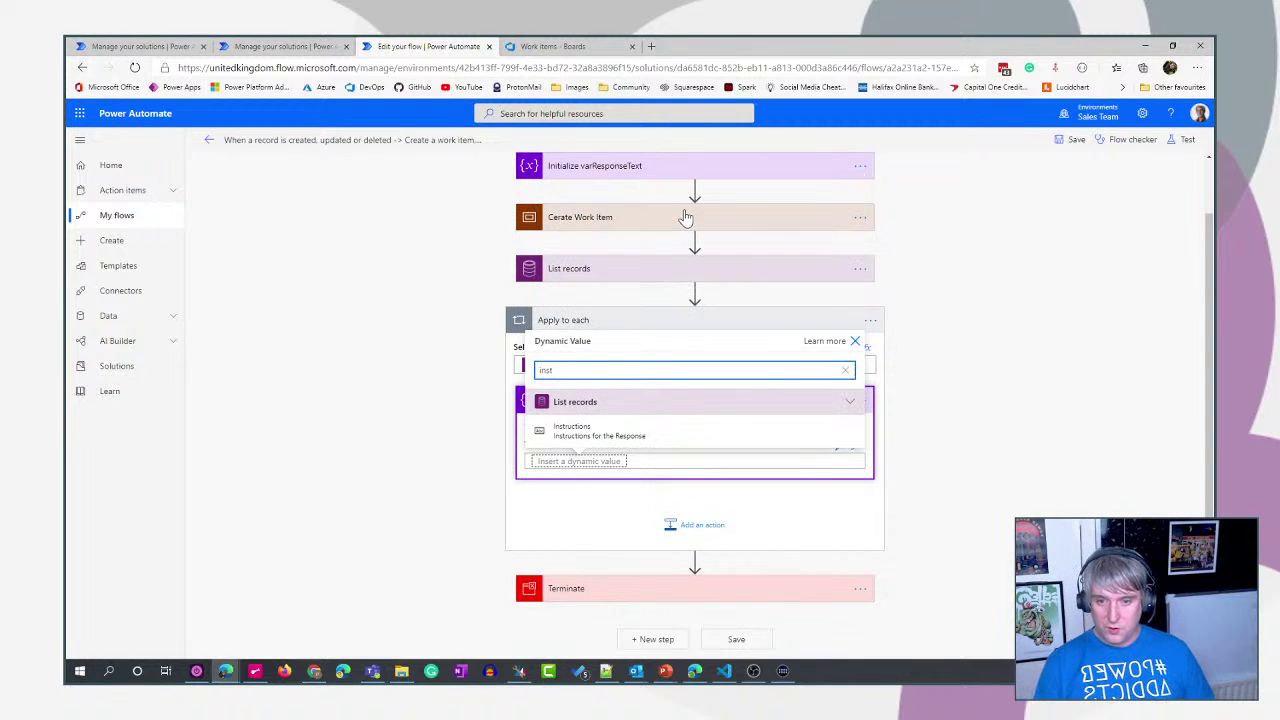
click(617, 432)
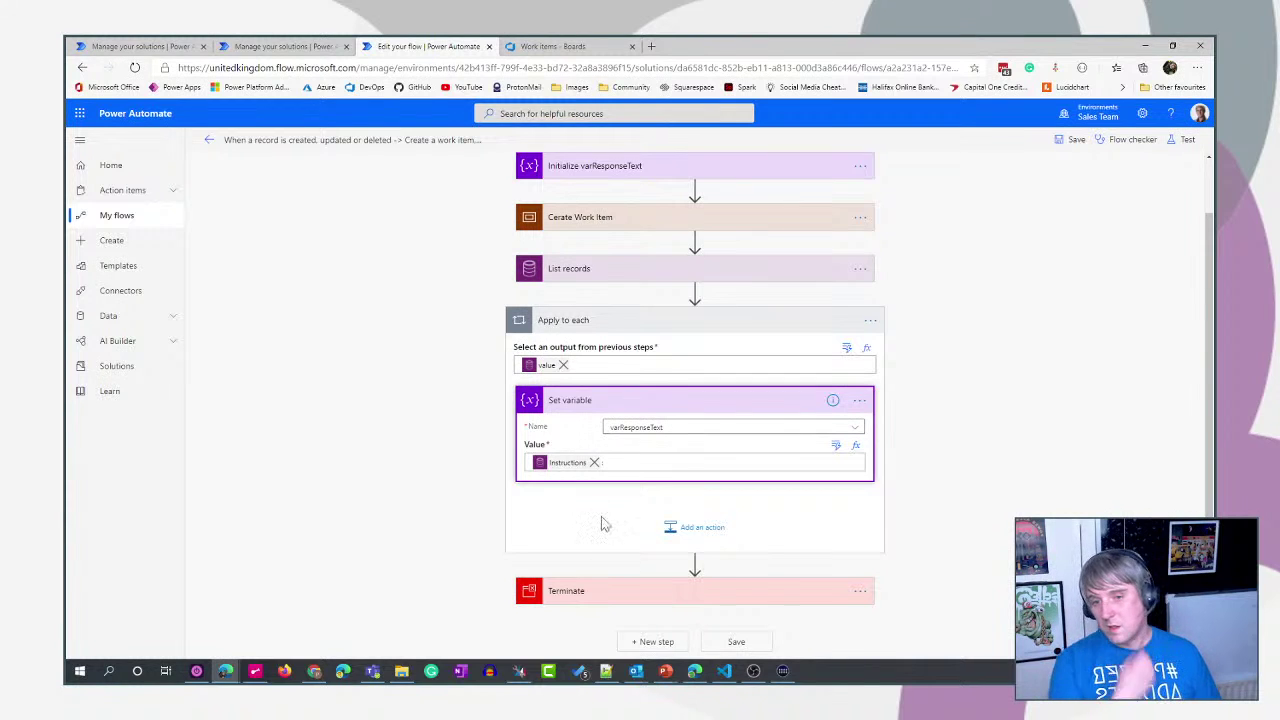
click(836, 445)
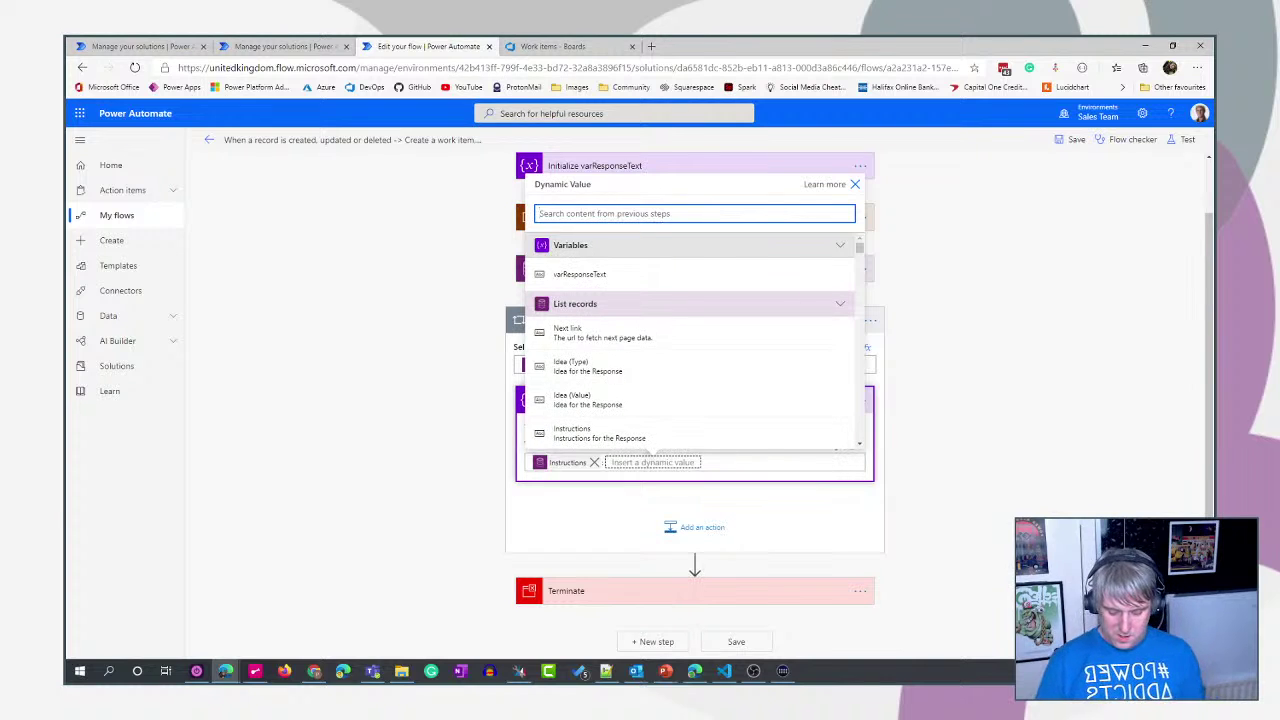
text(rat)
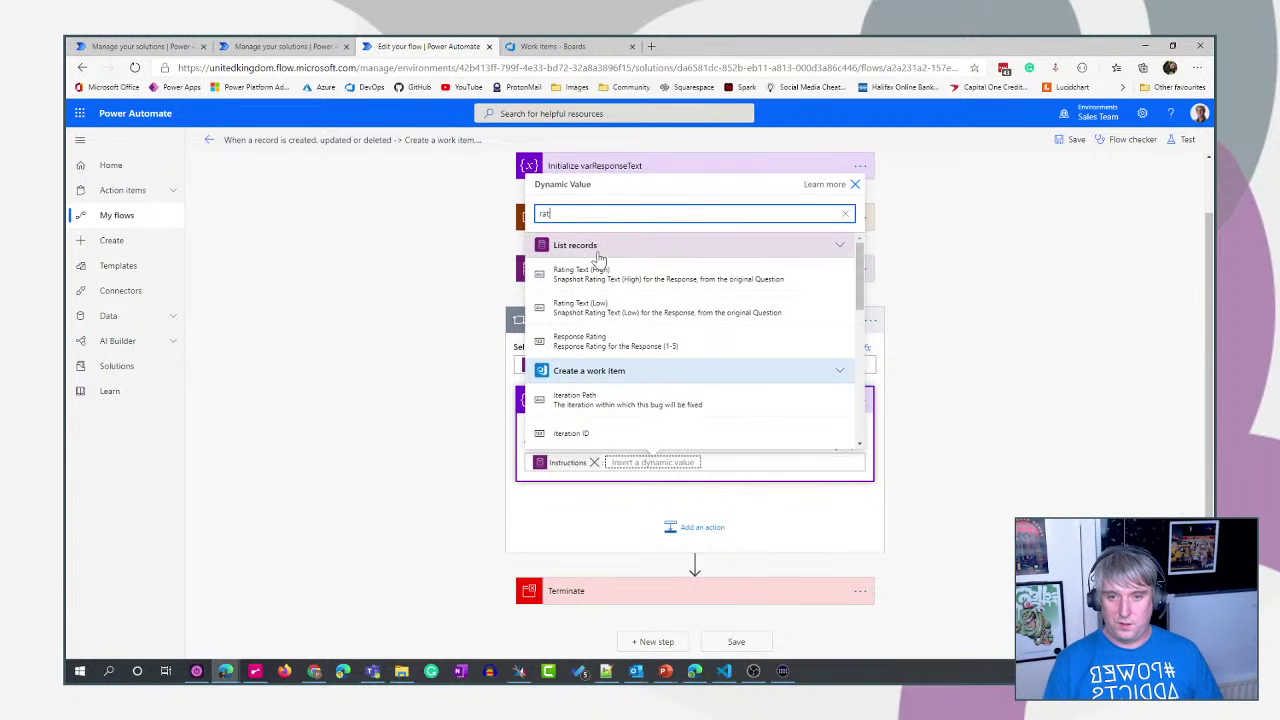
click(718, 345)
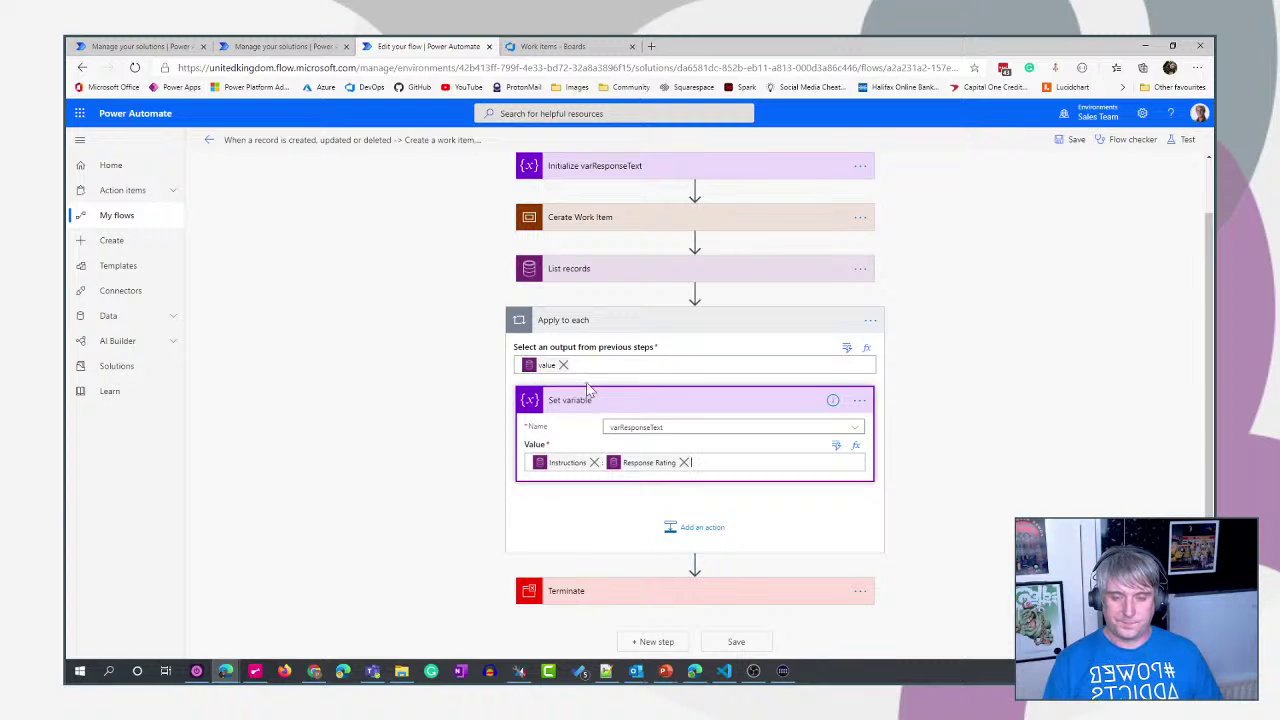
- Rename the Set variable action as "Set varResponseText"
click(859, 400)
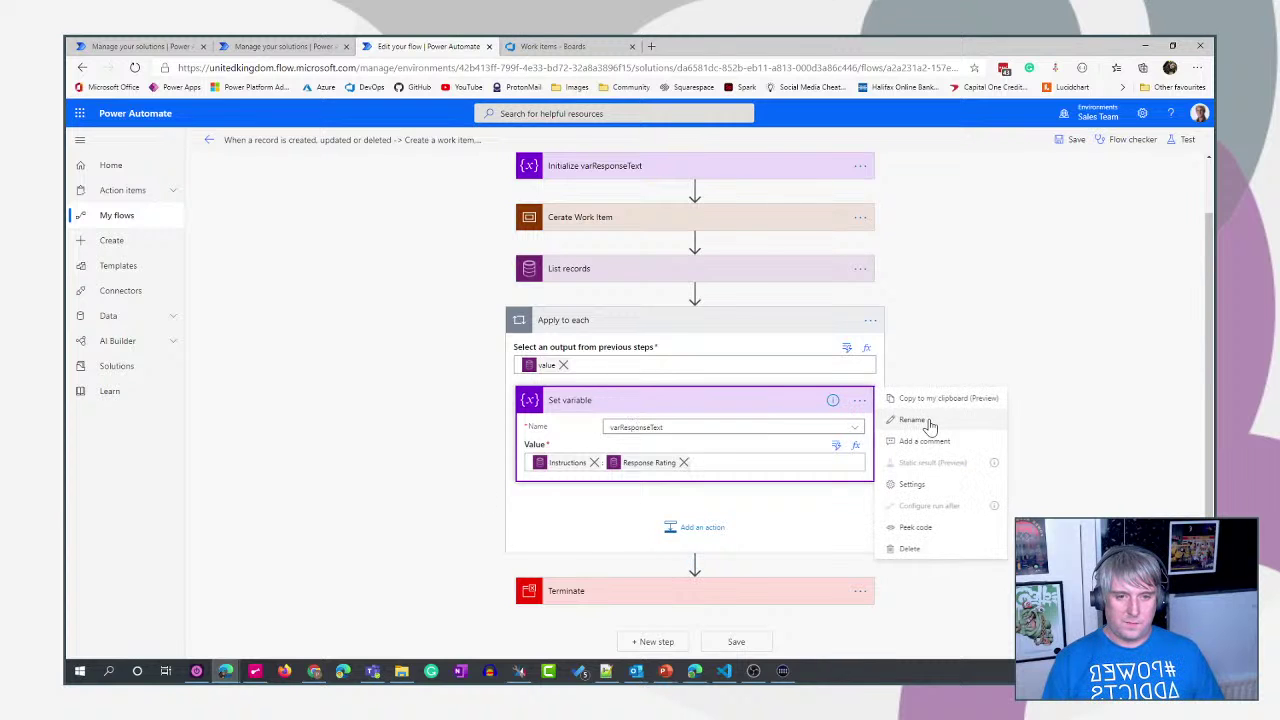
click(912, 420)
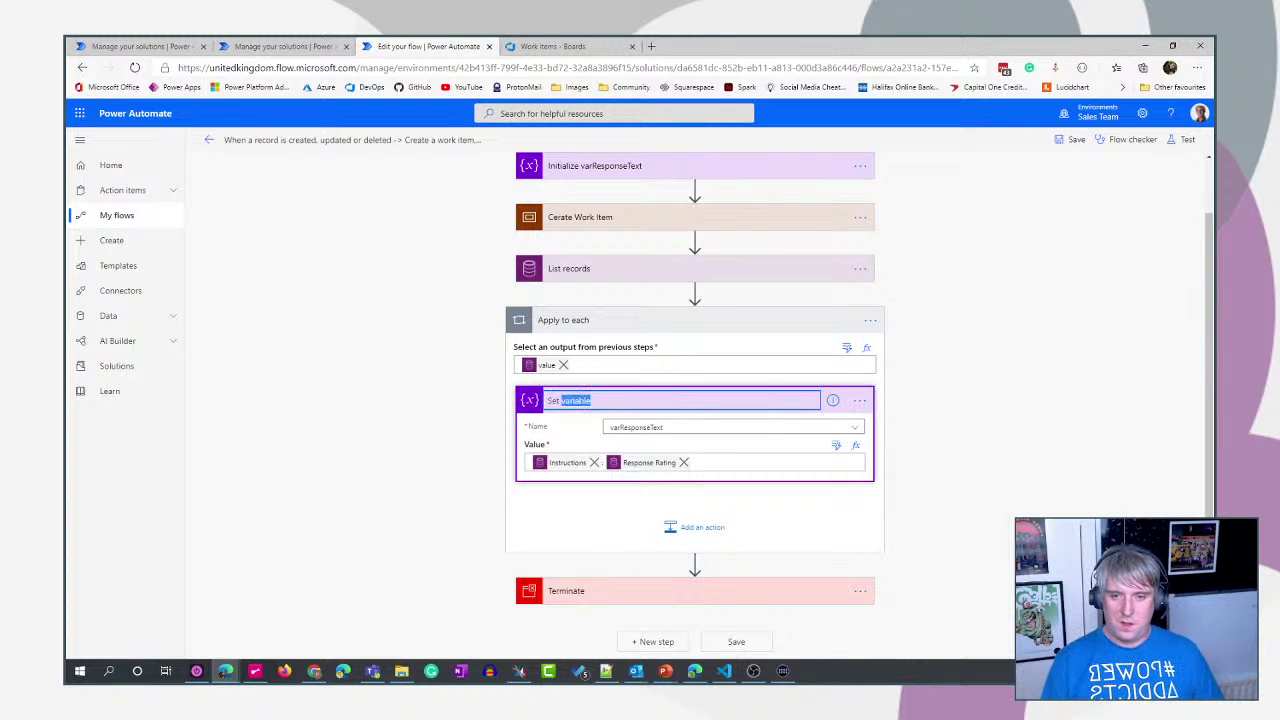
text(var)
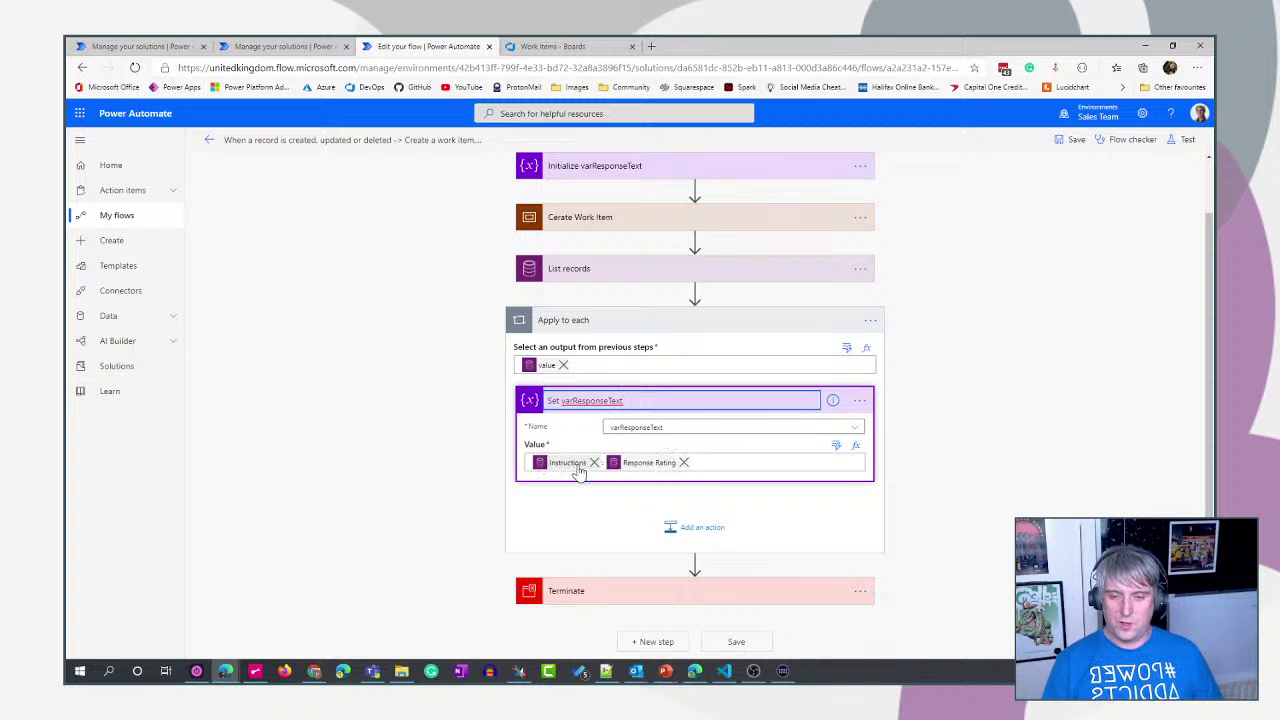
- Open the Employee Idea Response table's data in the Employee Ideas solution and examine the response rating and response text columns
click(131, 48)
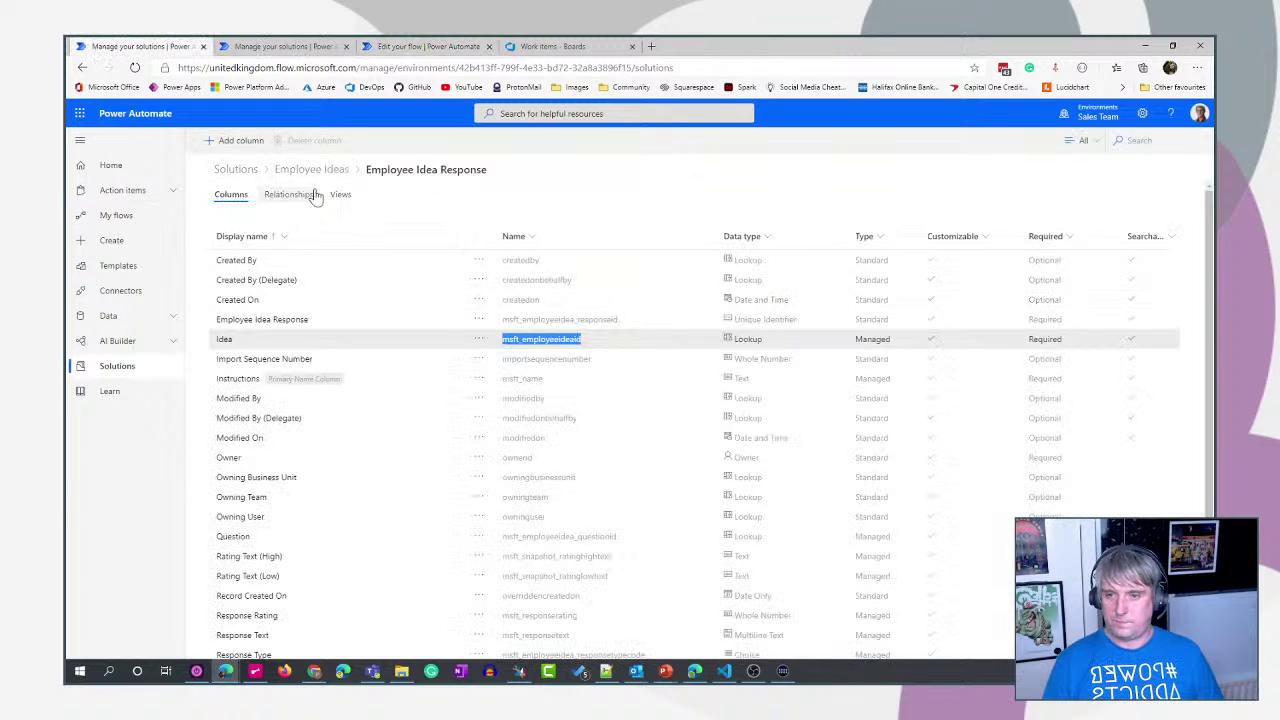
click(323, 177)
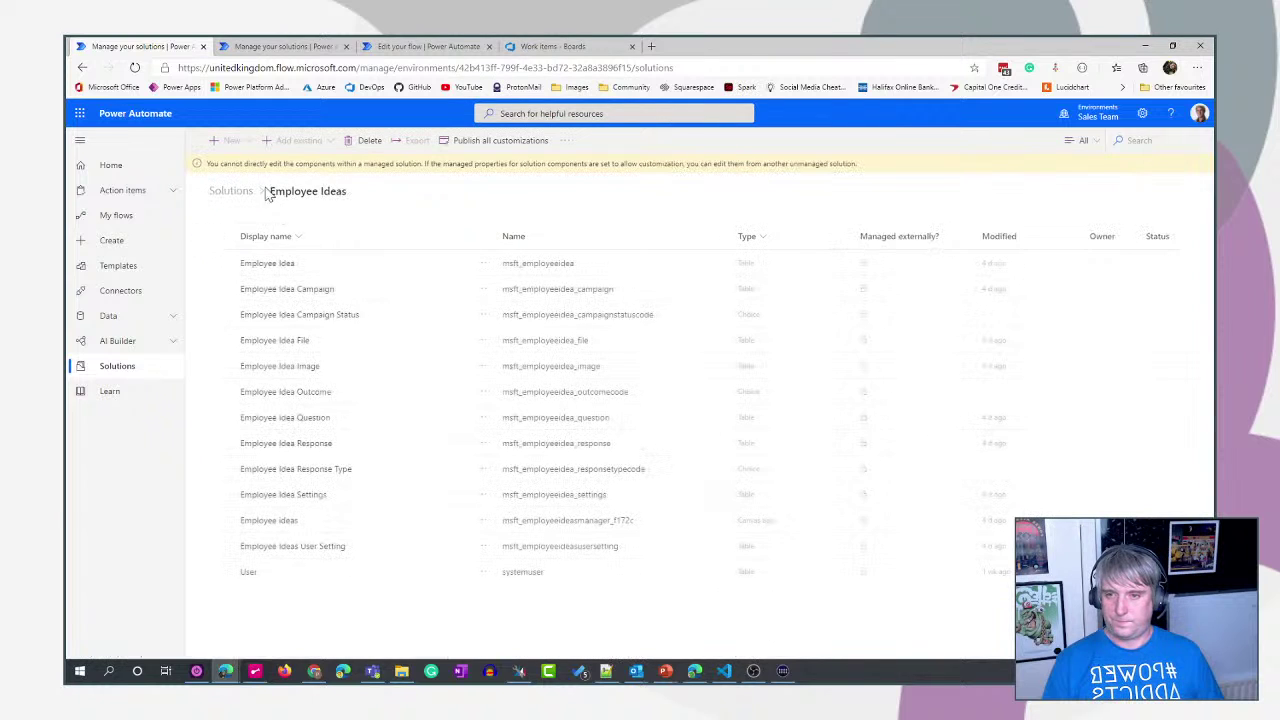
click(291, 446)
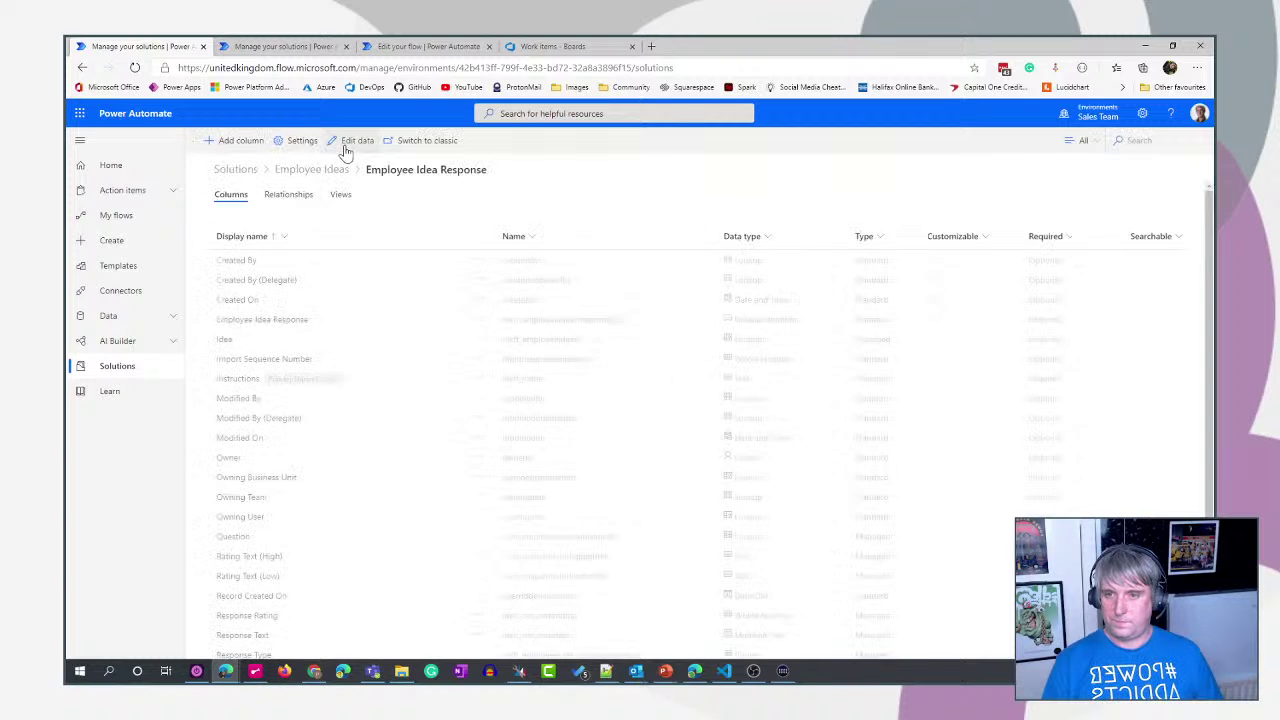
click(346, 142)
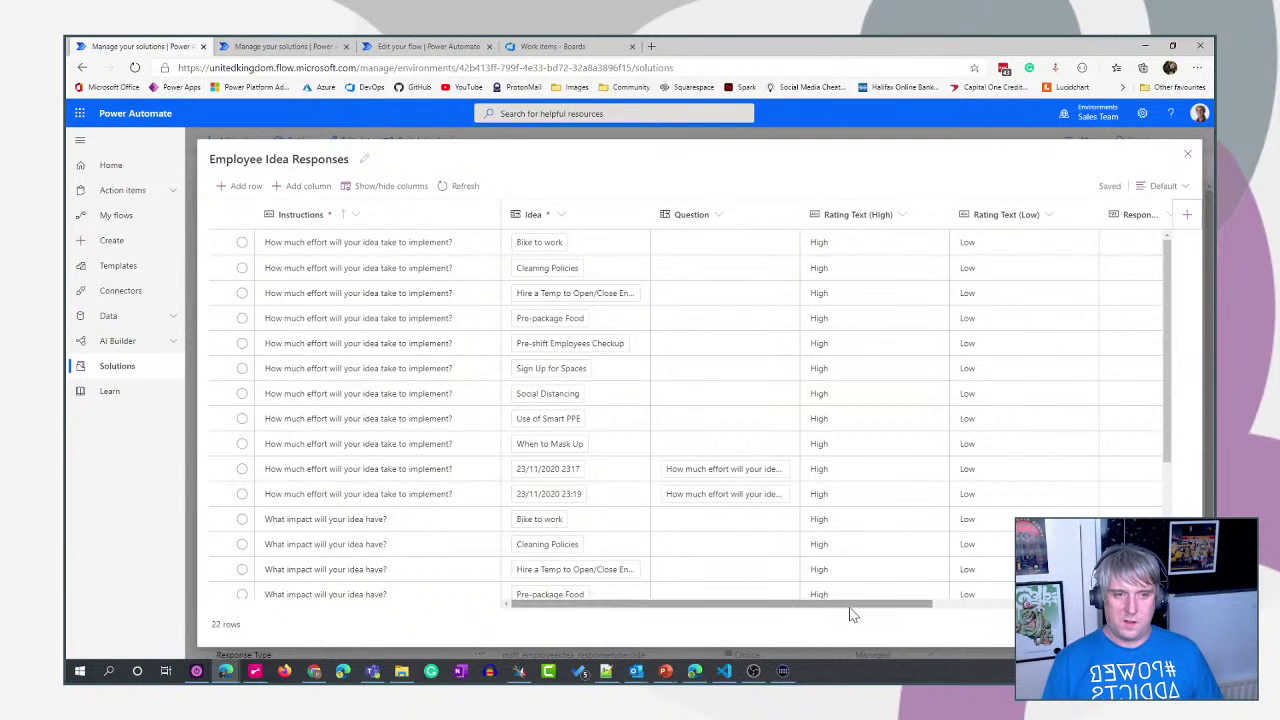
drag(850, 614, 1000, 612)
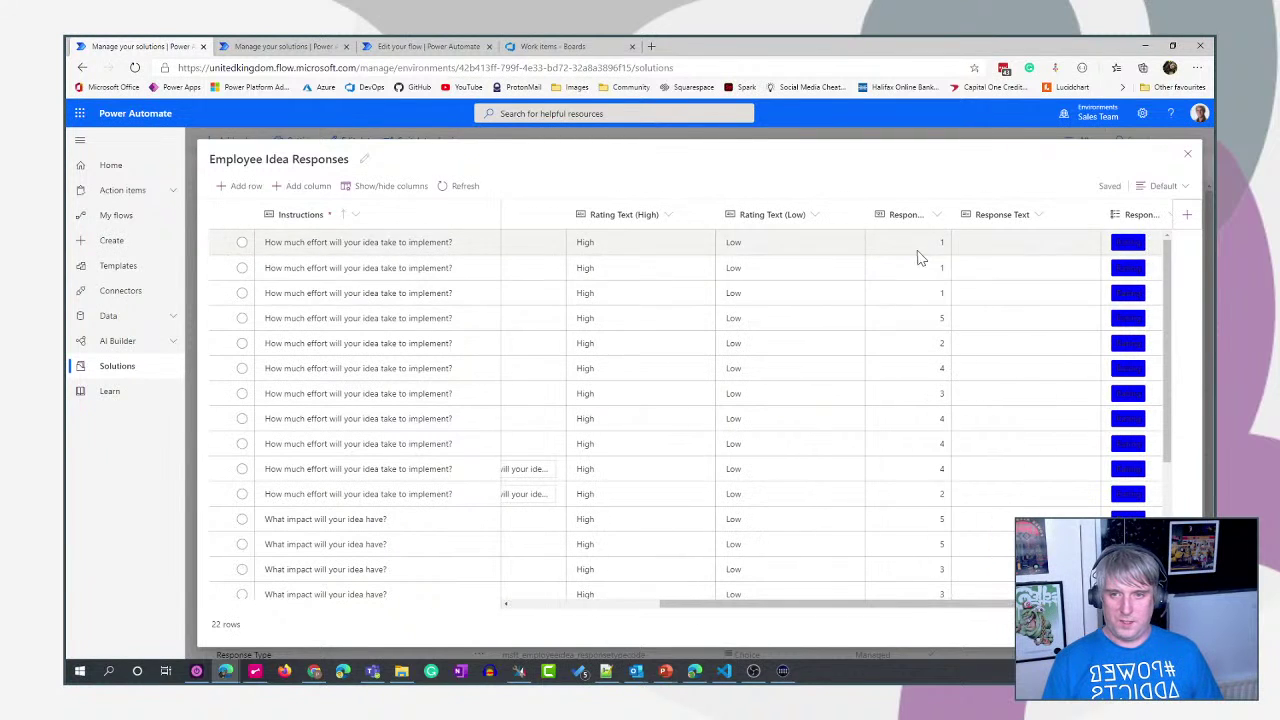
click(280, 47)
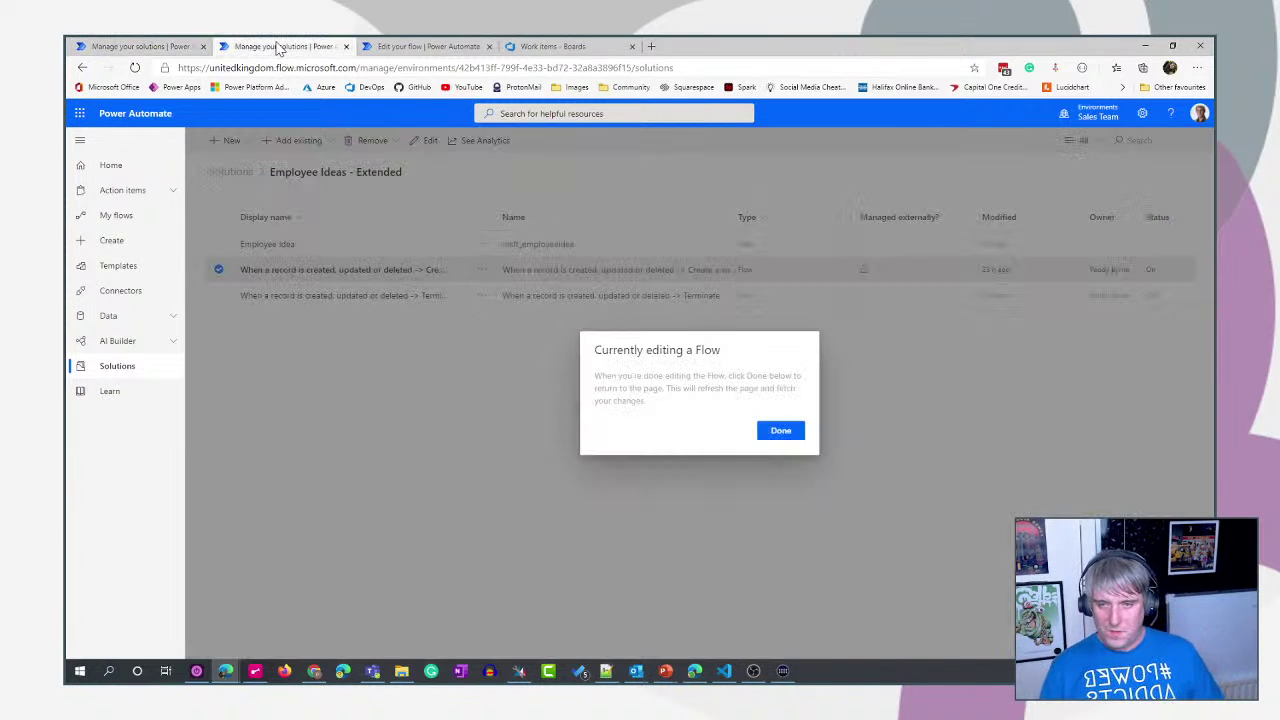
click(125, 47)
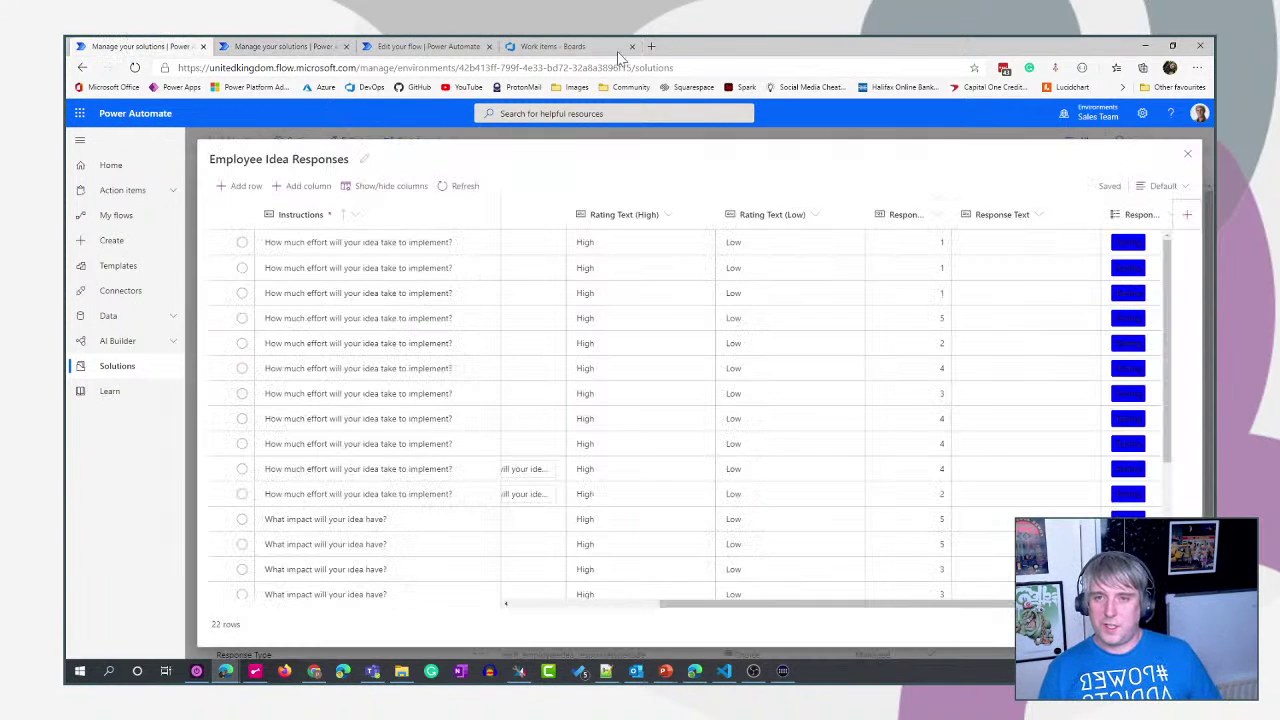
- Return to the flow editor and add a Send an HTTP request to Azure DevOps action after Set varResponseText in the Apply to each loop
click(412, 47)
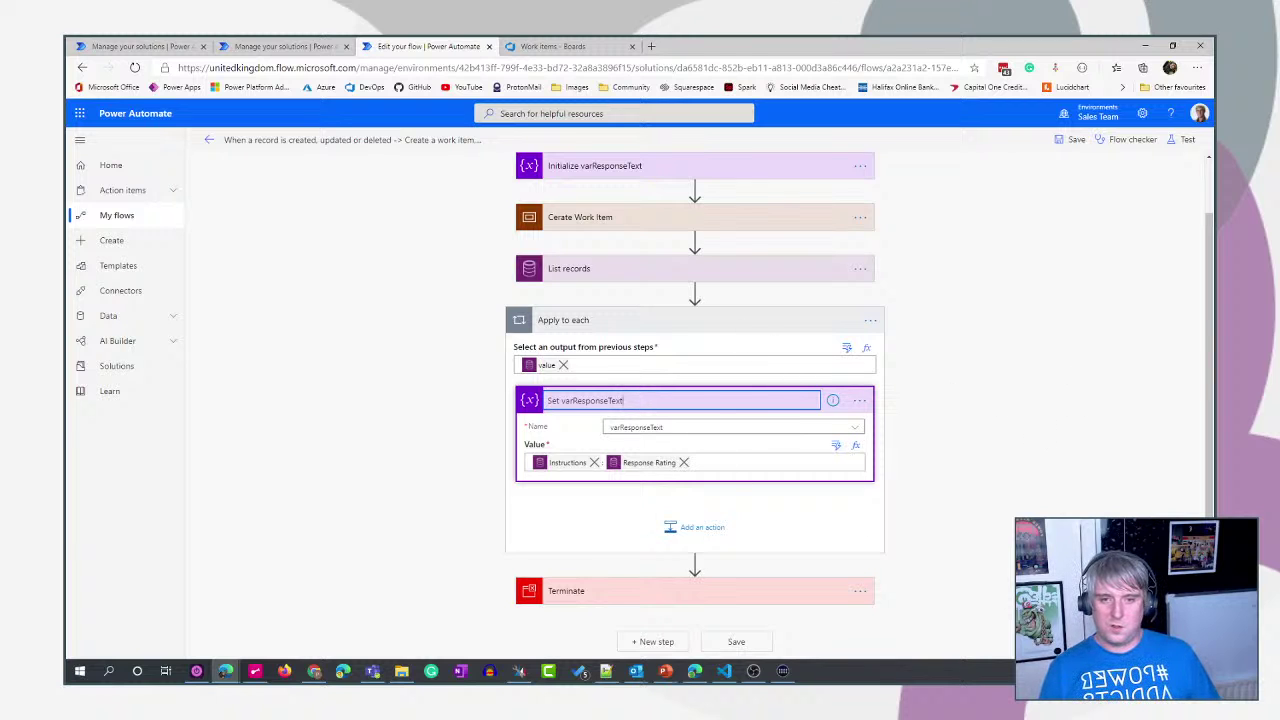
click(720, 329)
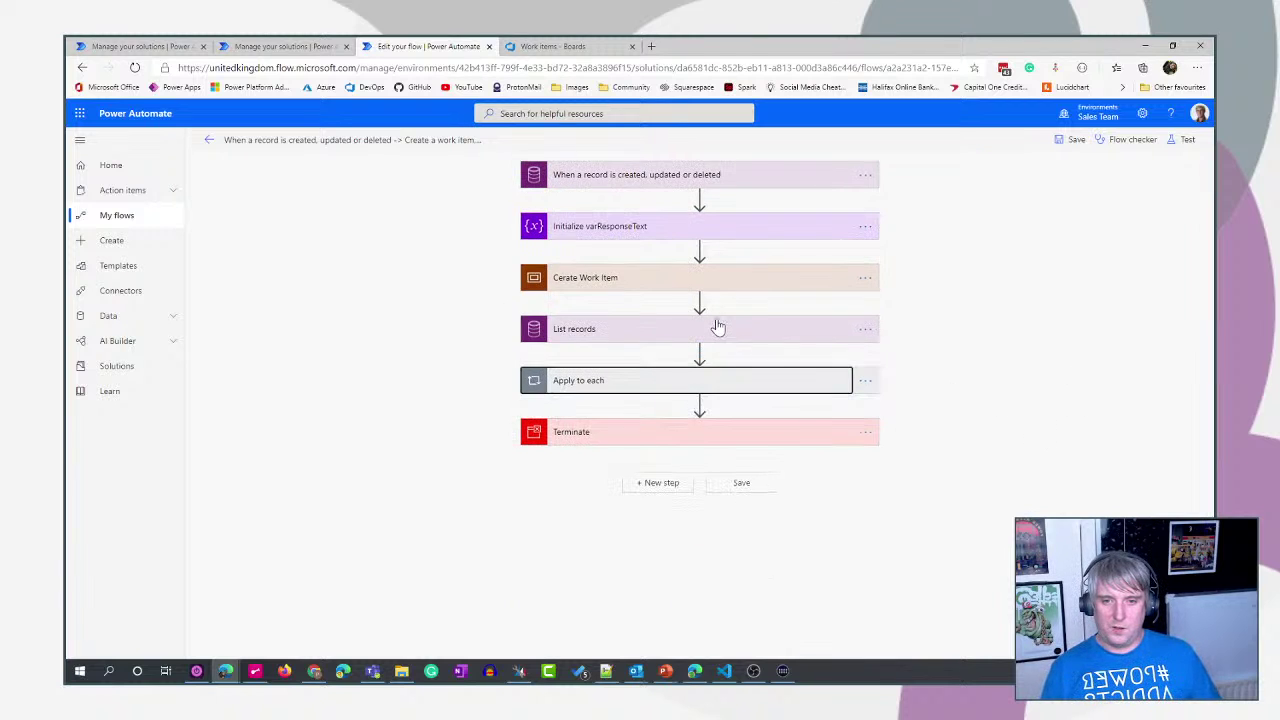
click(755, 390)
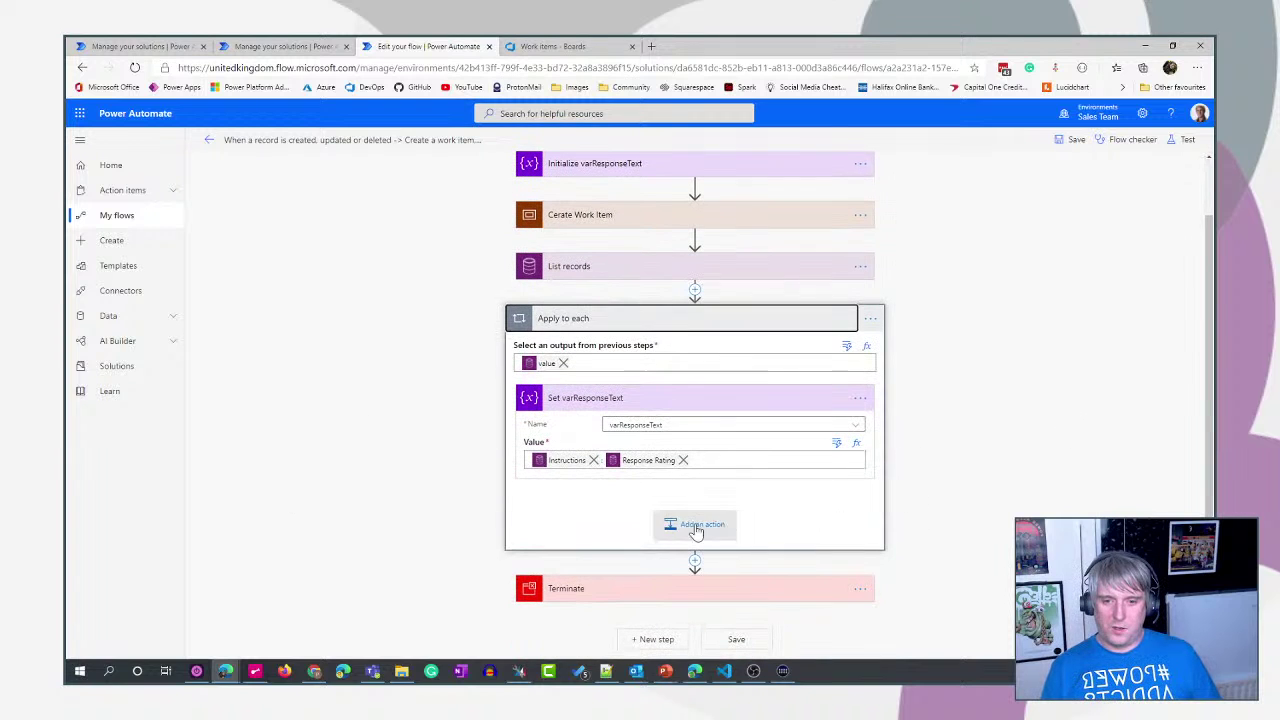
click(687, 527)
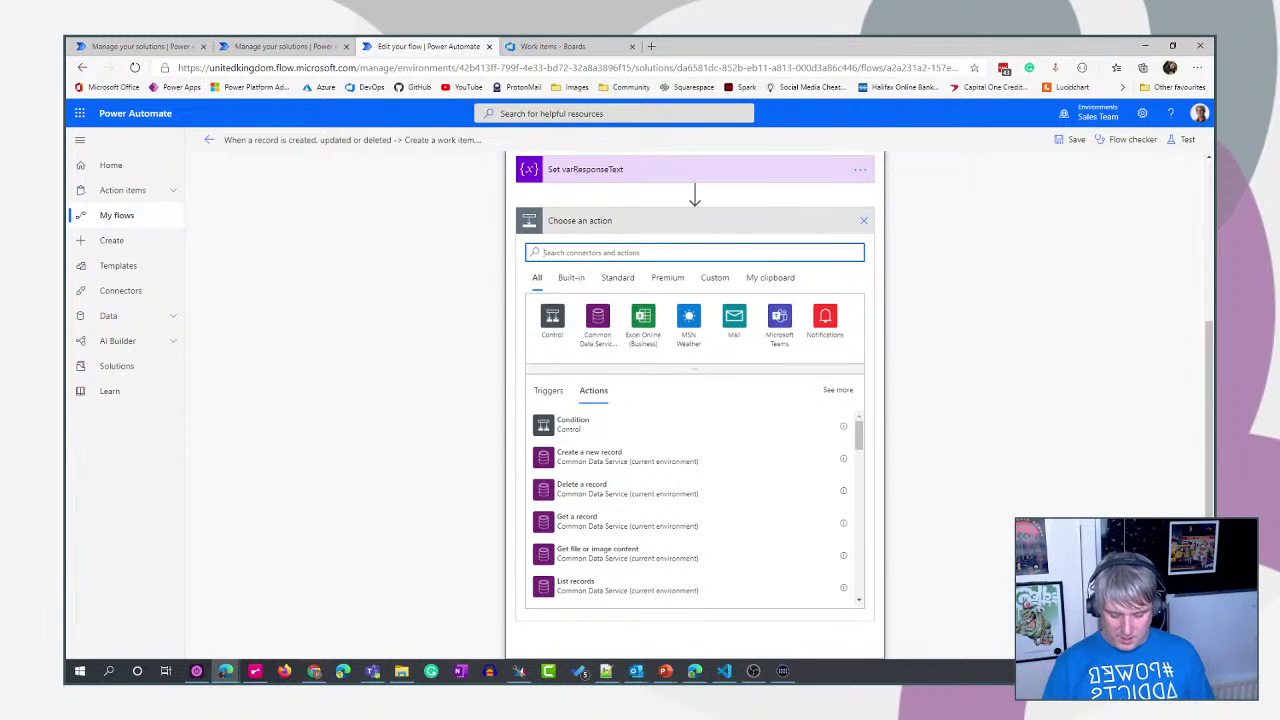
text(devop)
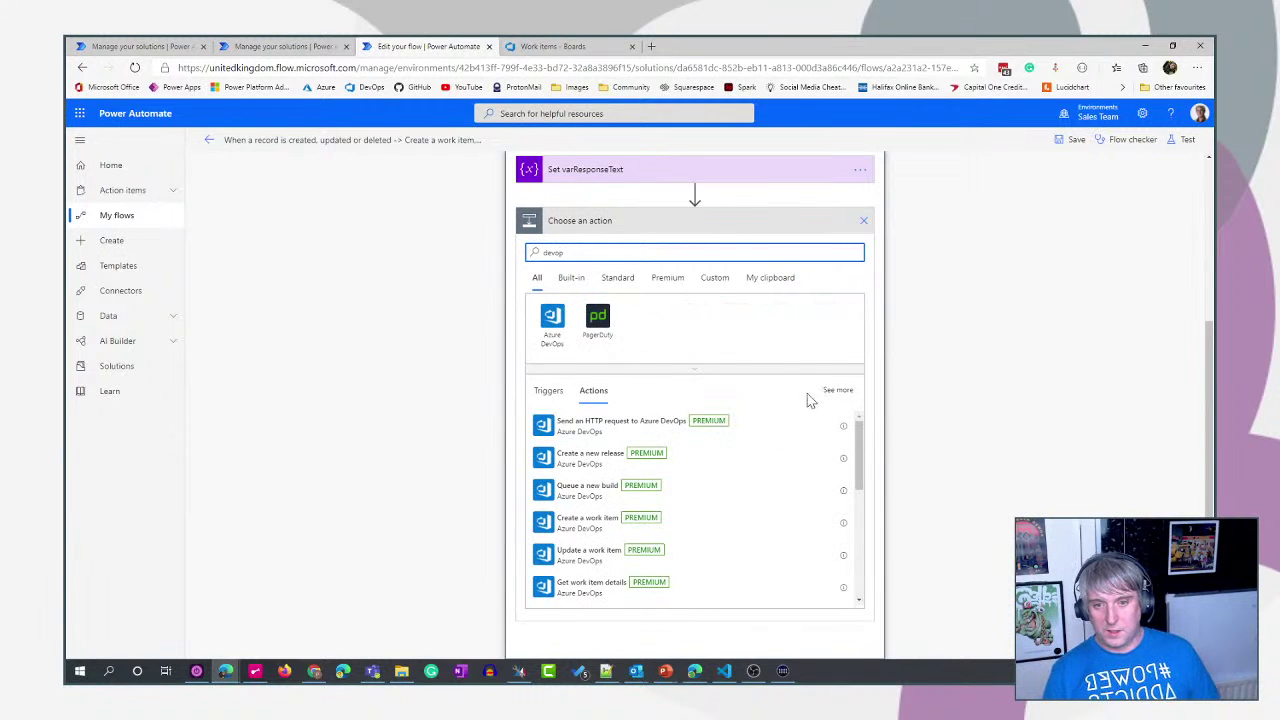
scroll(700, 512, down, 1)
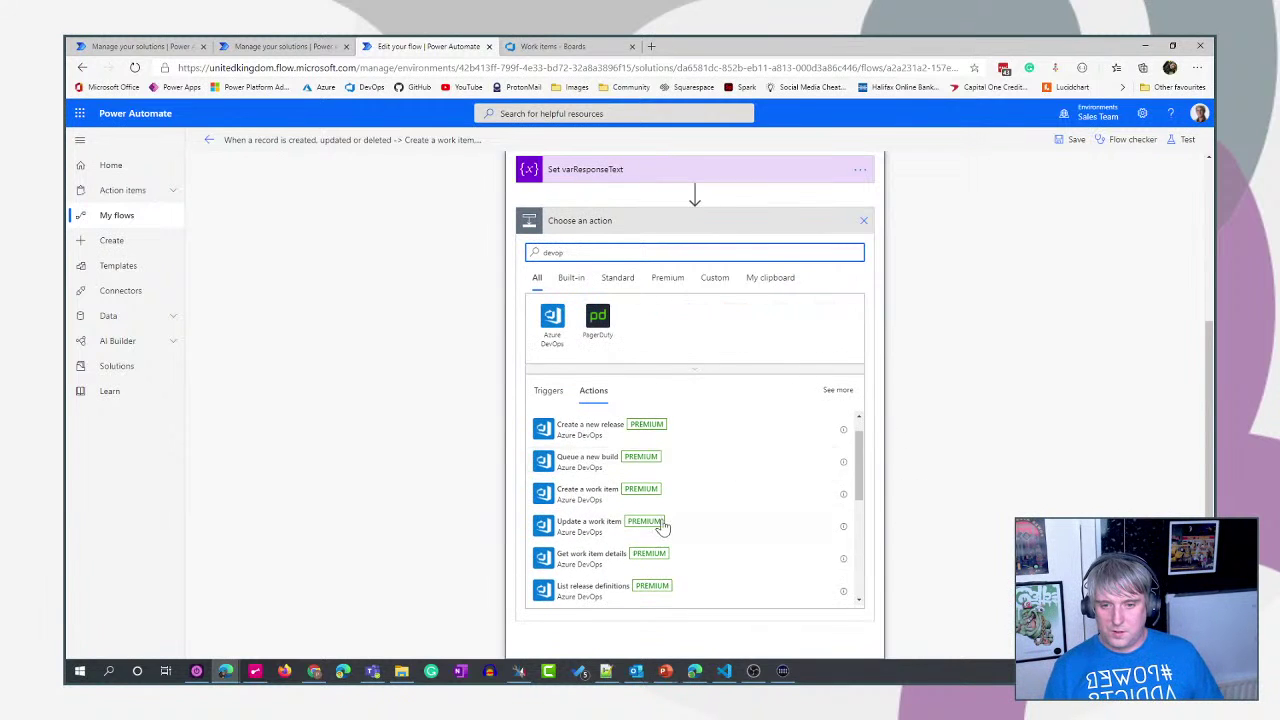
scroll(662, 527, down, 5)
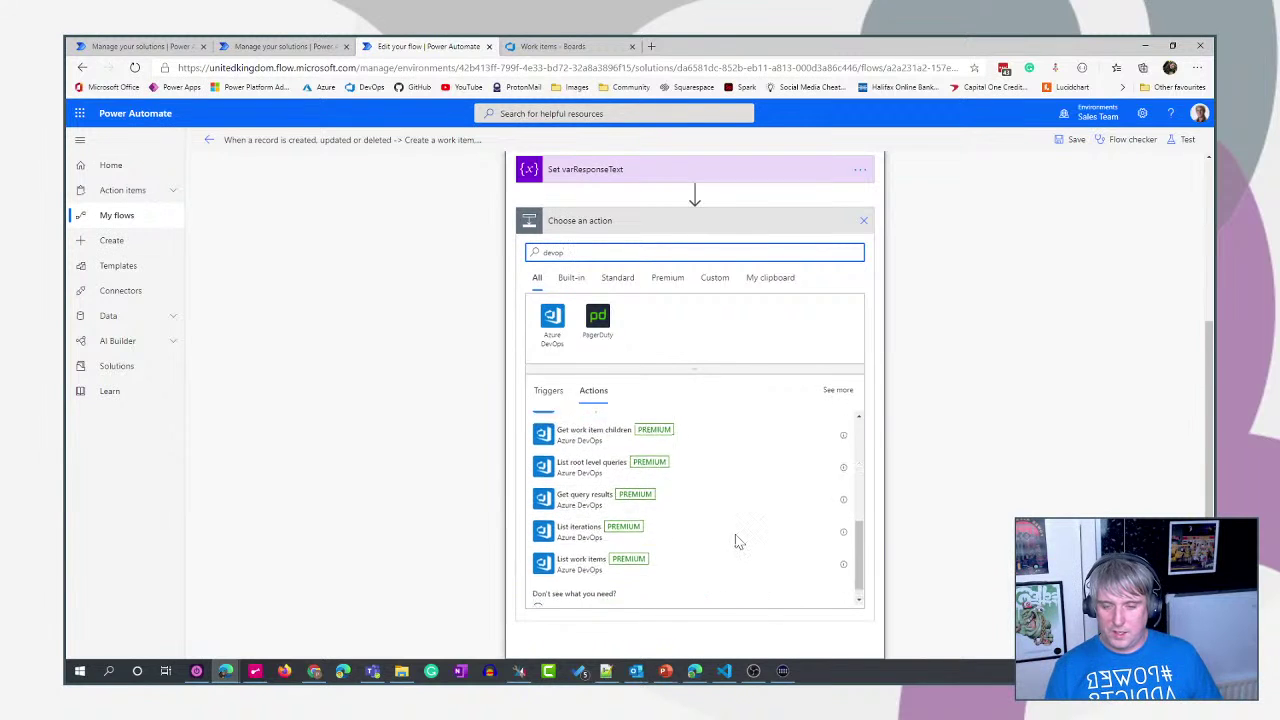
scroll(735, 541, up, 6)
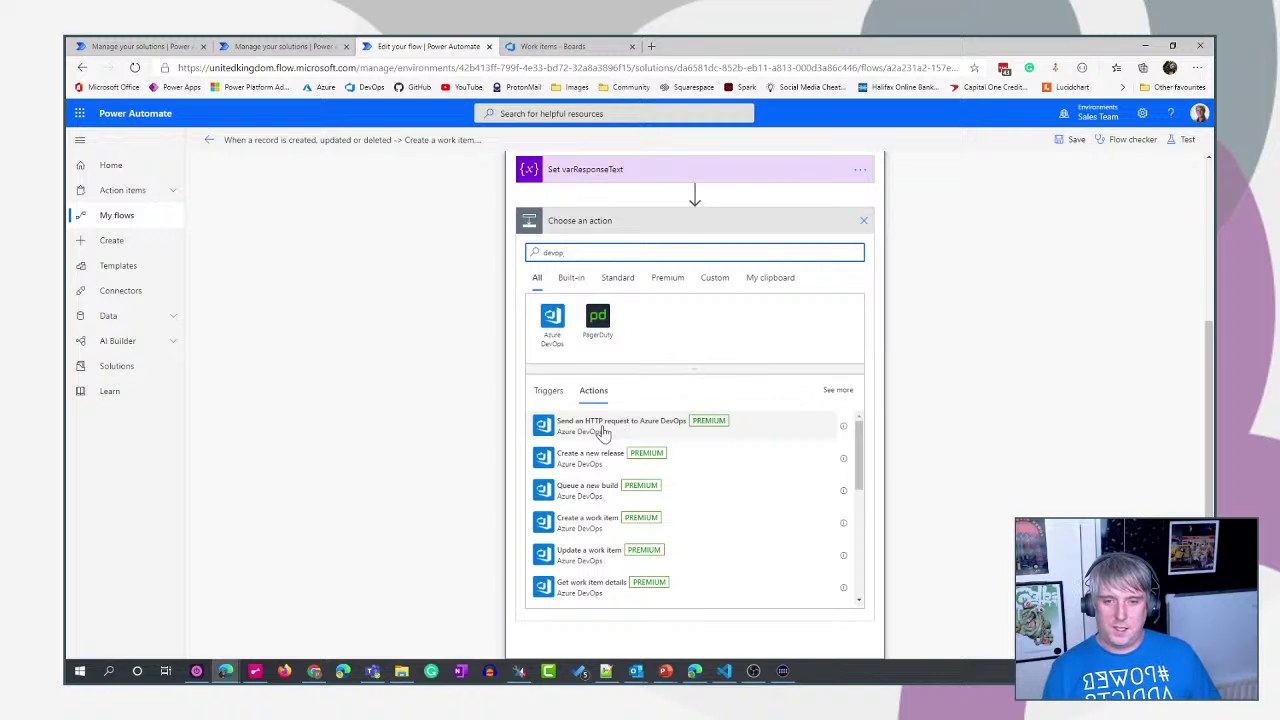
click(607, 432)
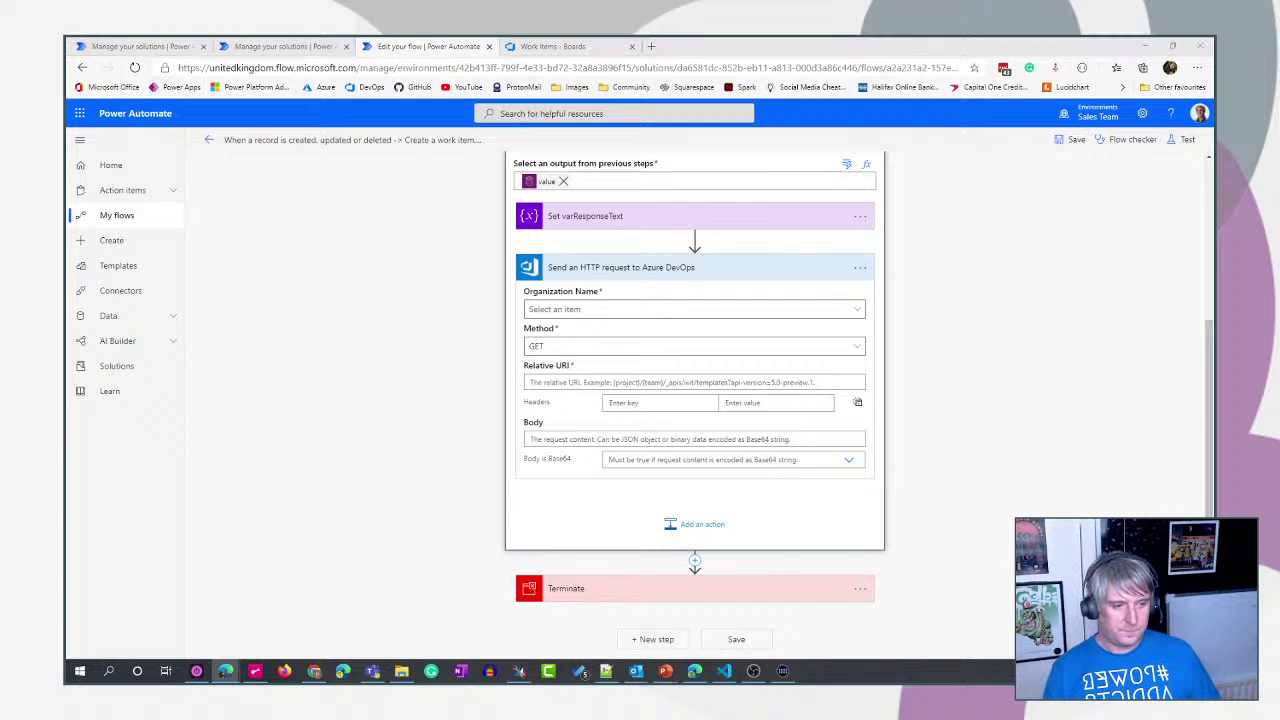
- Set the HTTP request's organization name to freefall365 and its method to POST
key(super+d)
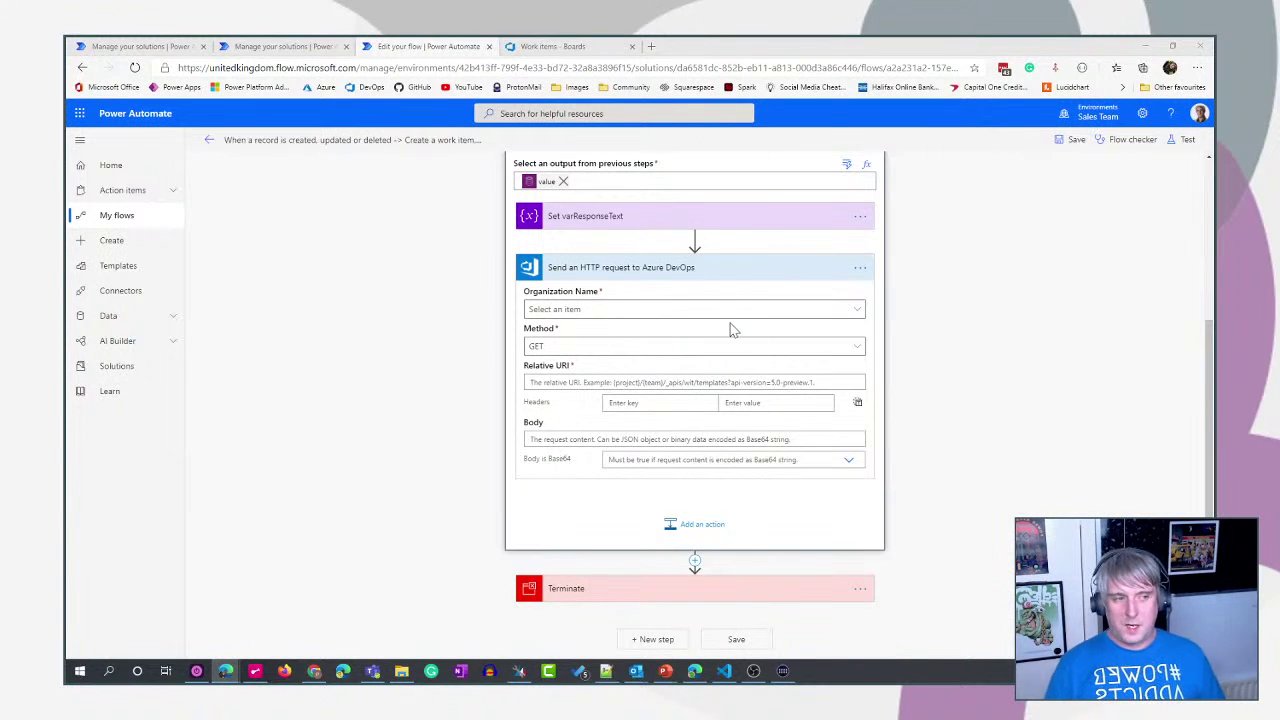
click(758, 311)
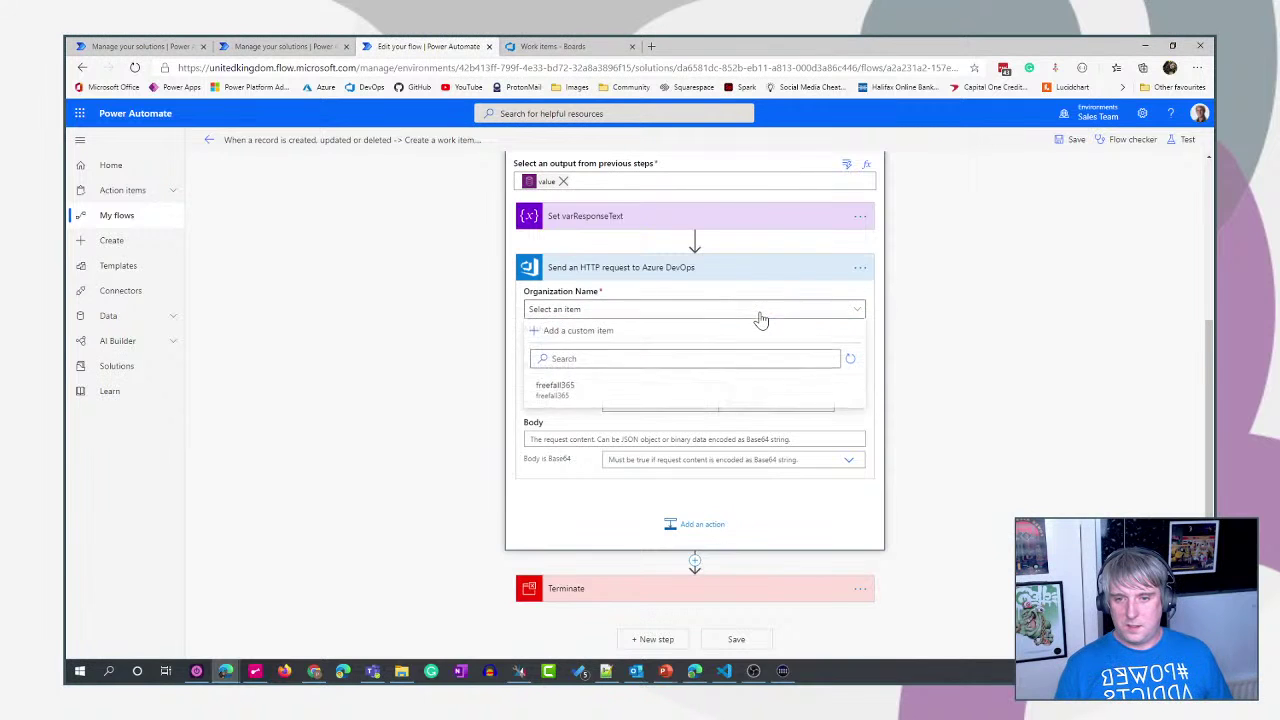
click(715, 312)
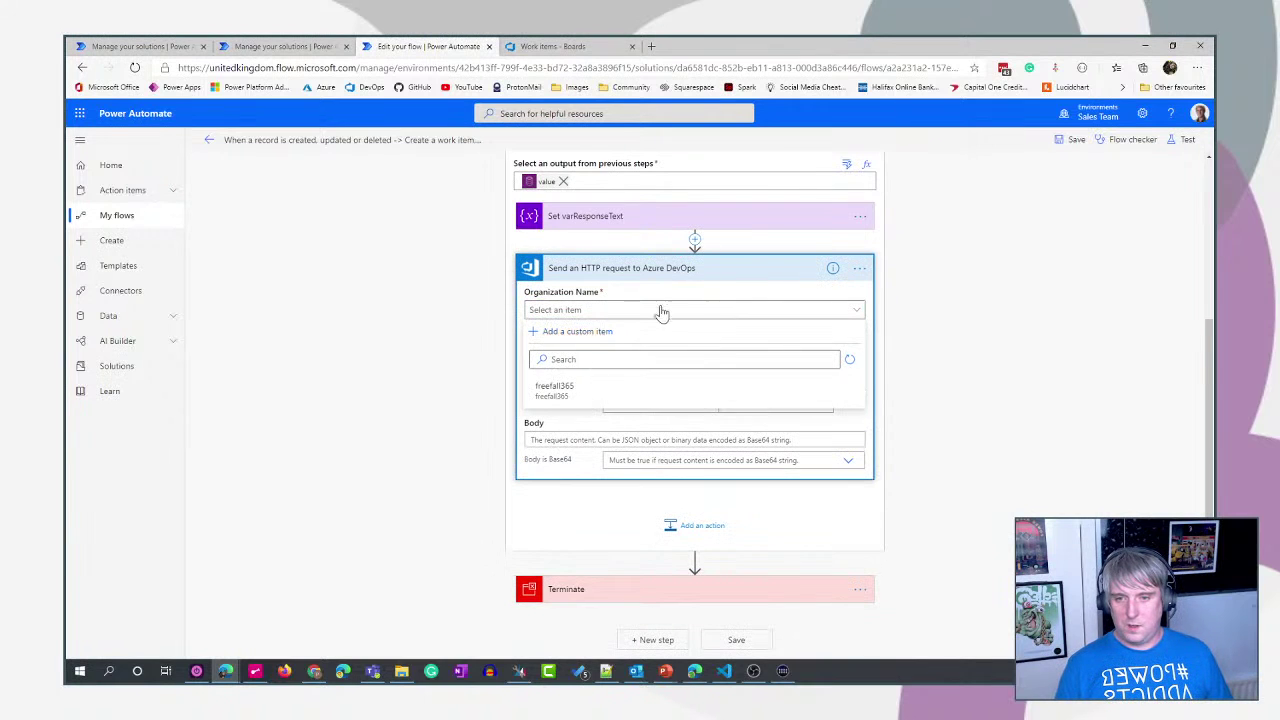
click(552, 390)
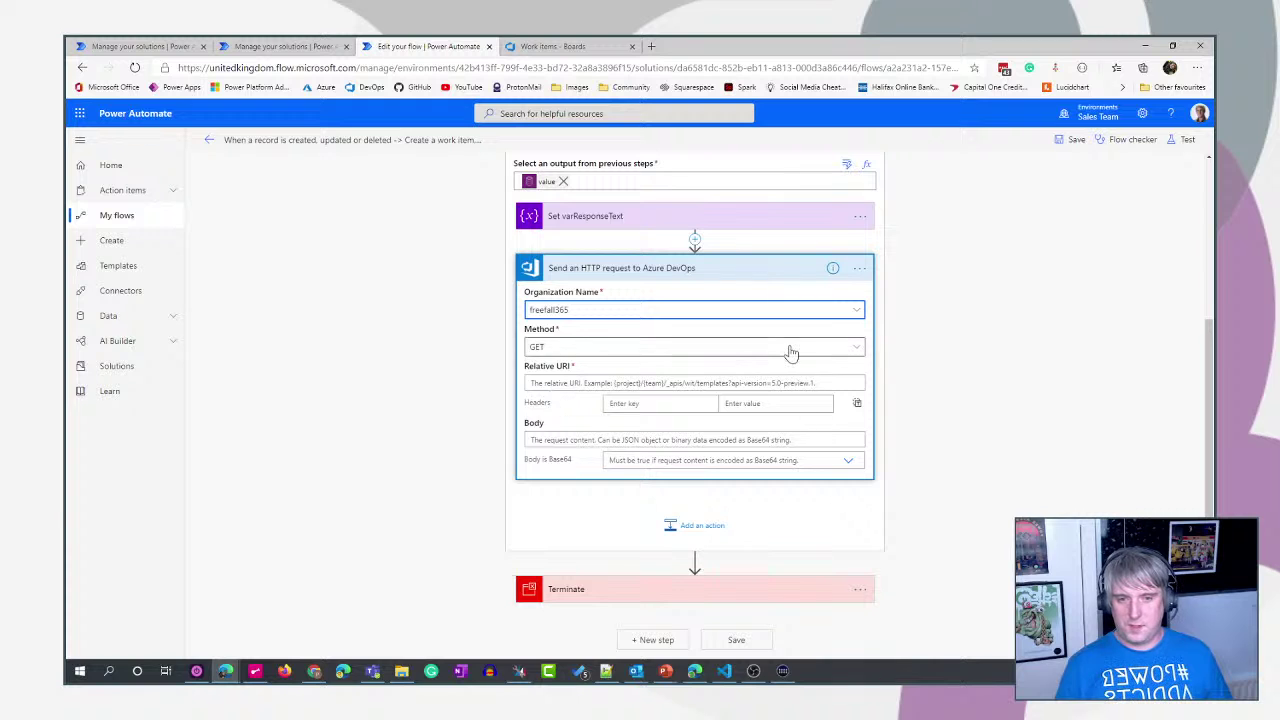
click(730, 353)
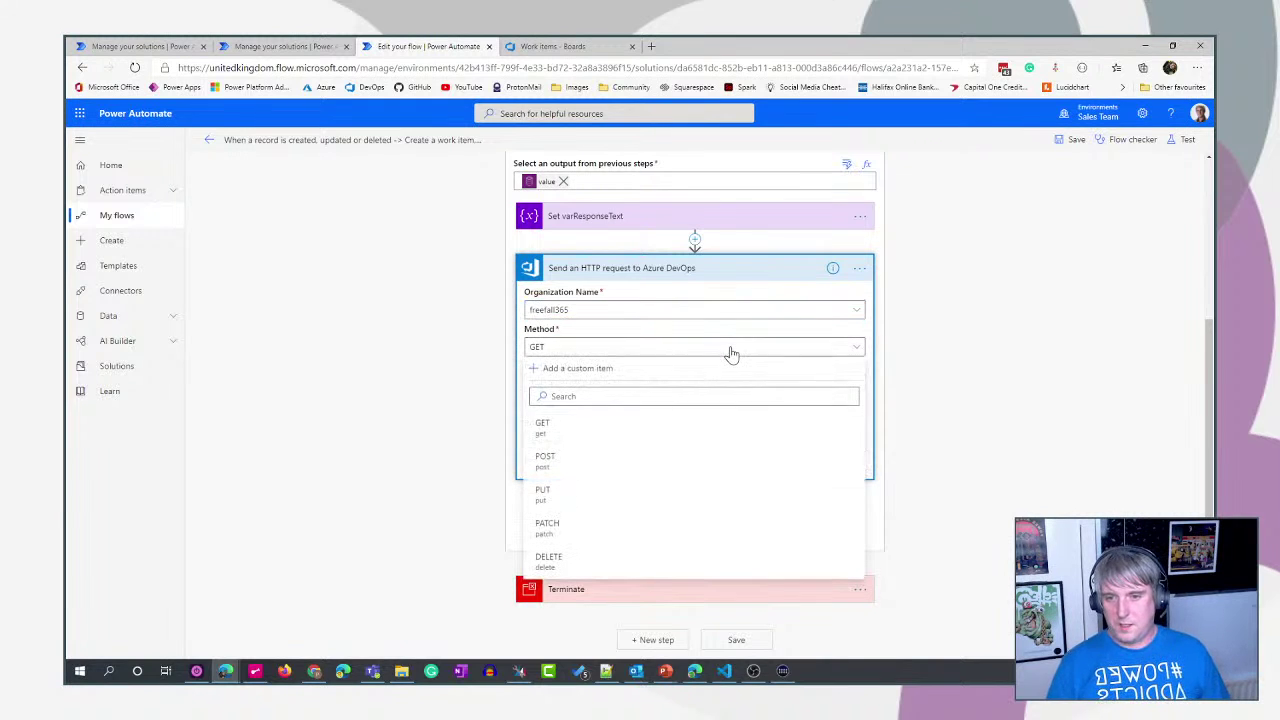
click(561, 463)
- Paste the relative URI "Closing%20Pin%20Ltd/_apis/wit/workItems//comments?api-version=6.1-preview.3" and remove the Id token from it
click(534, 383)
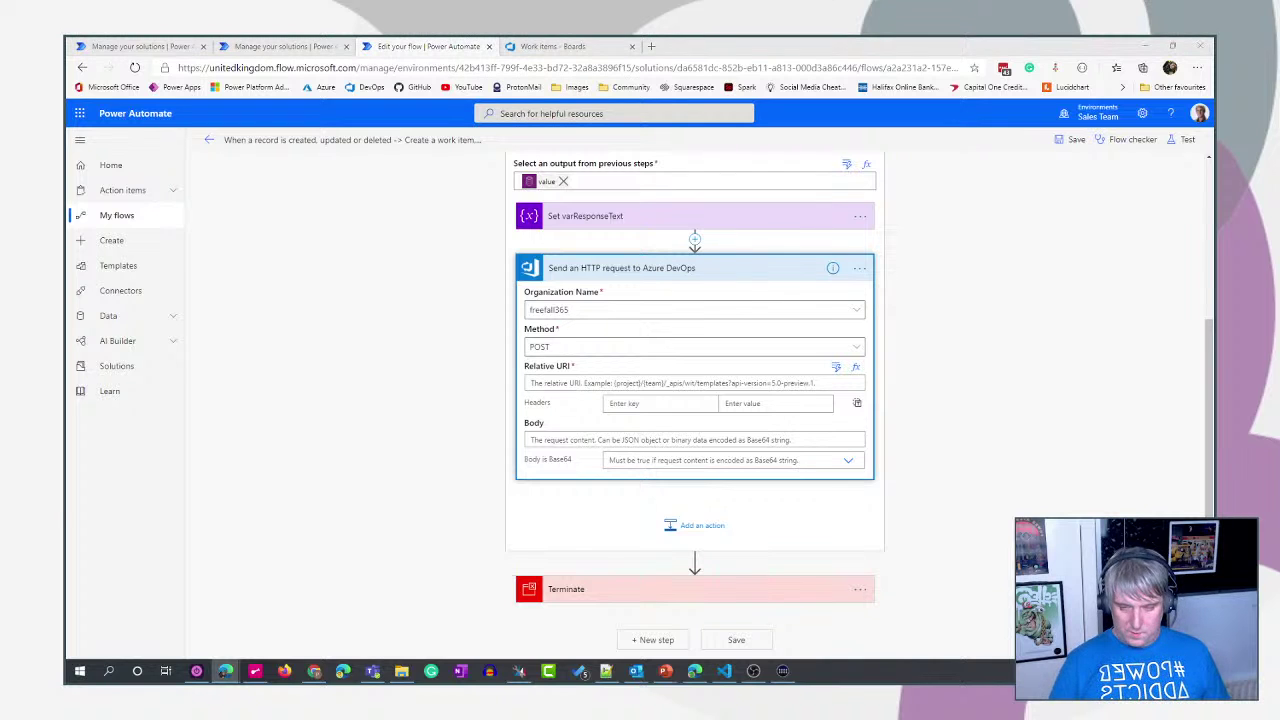
click(645, 383)
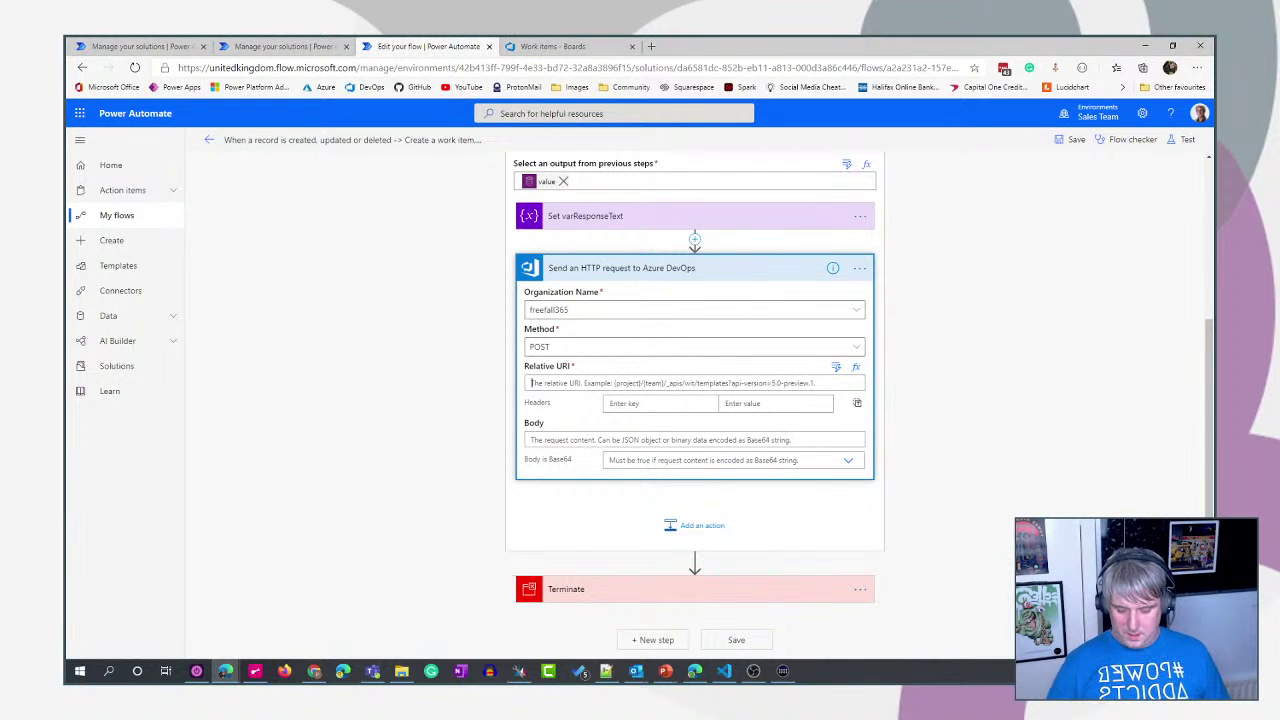
key(ctrl+v)
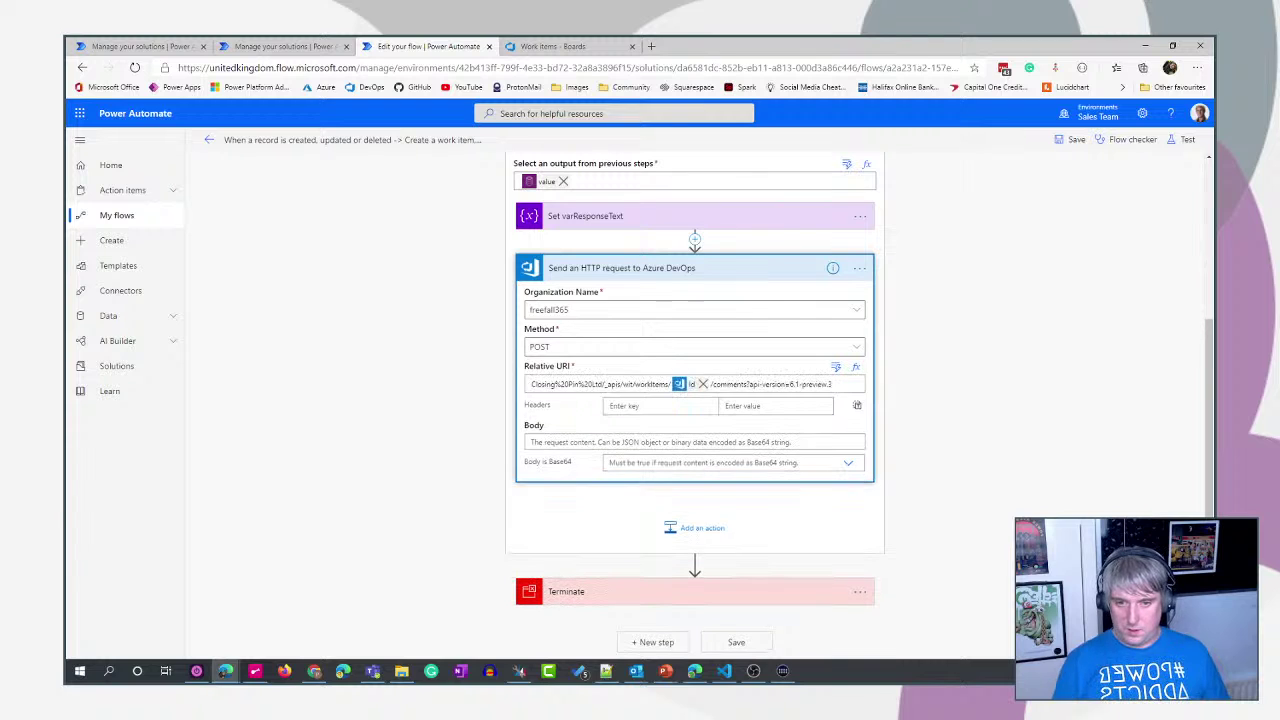
click(703, 384)
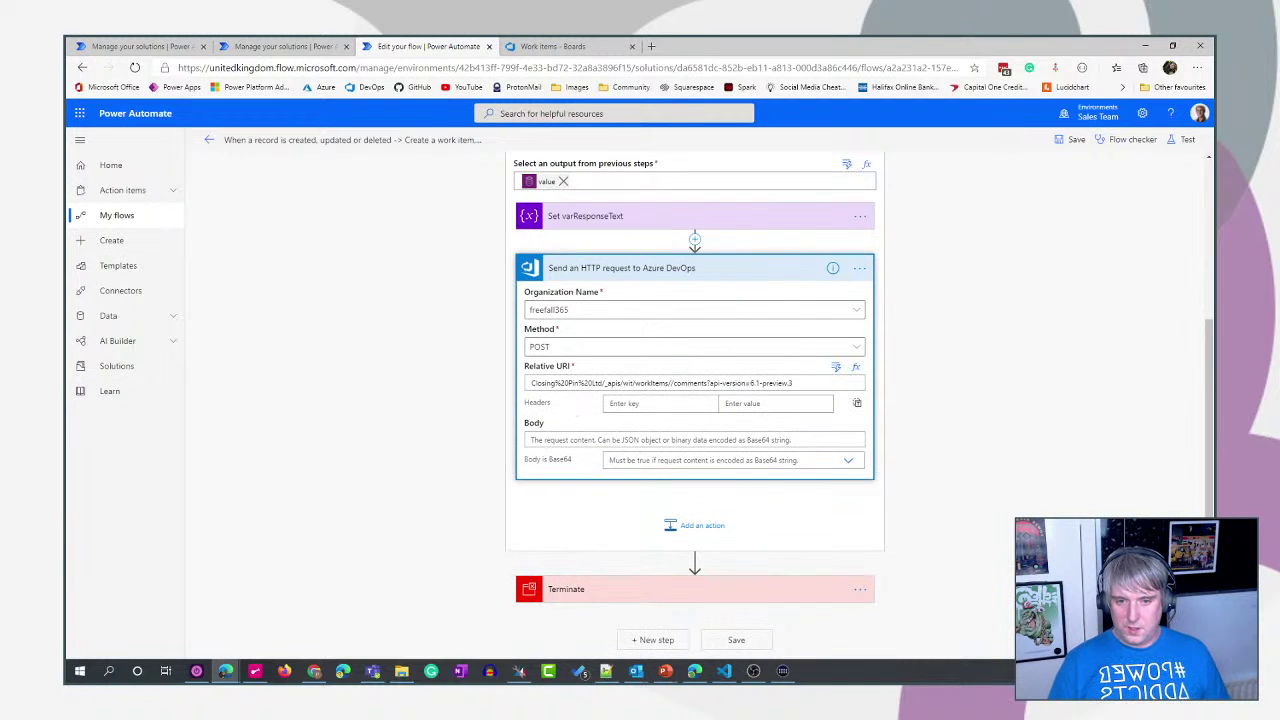
click(672, 383)
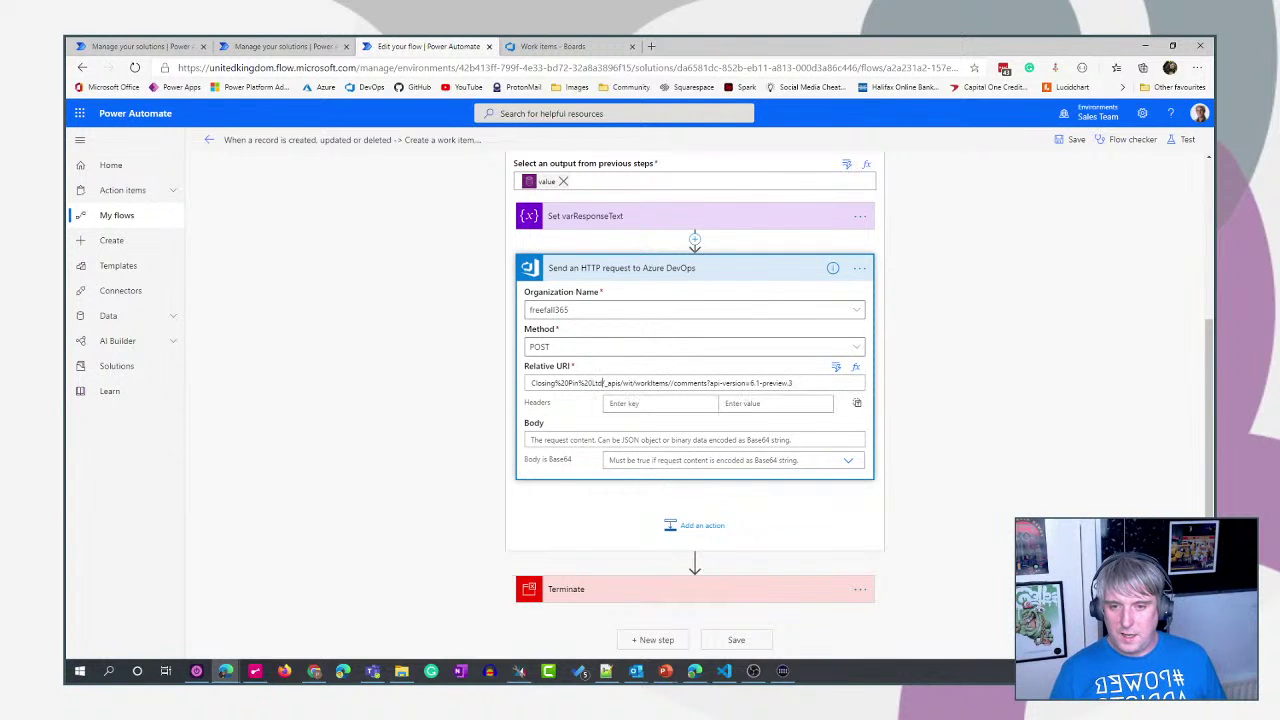
- Examine the project name and API version in the relative URI, and compare the project name with the Azure DevOps work items page address
drag(604, 383, 515, 390)
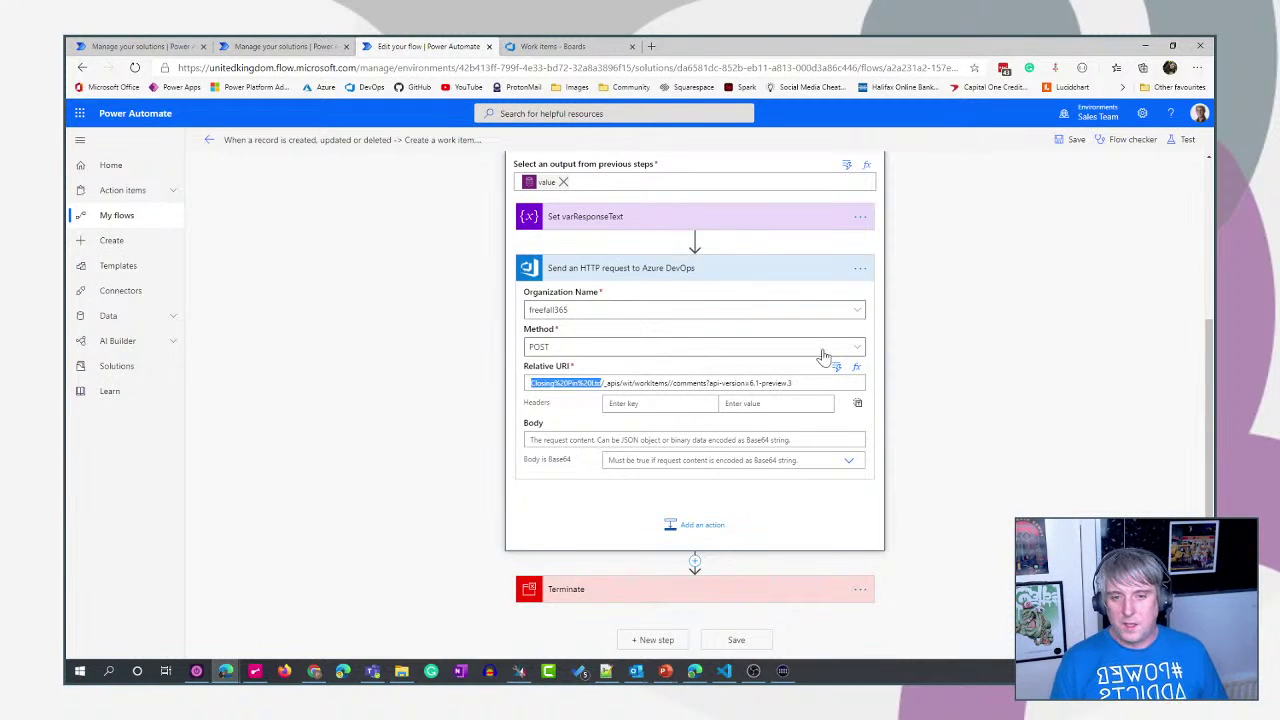
drag(794, 383, 717, 383)
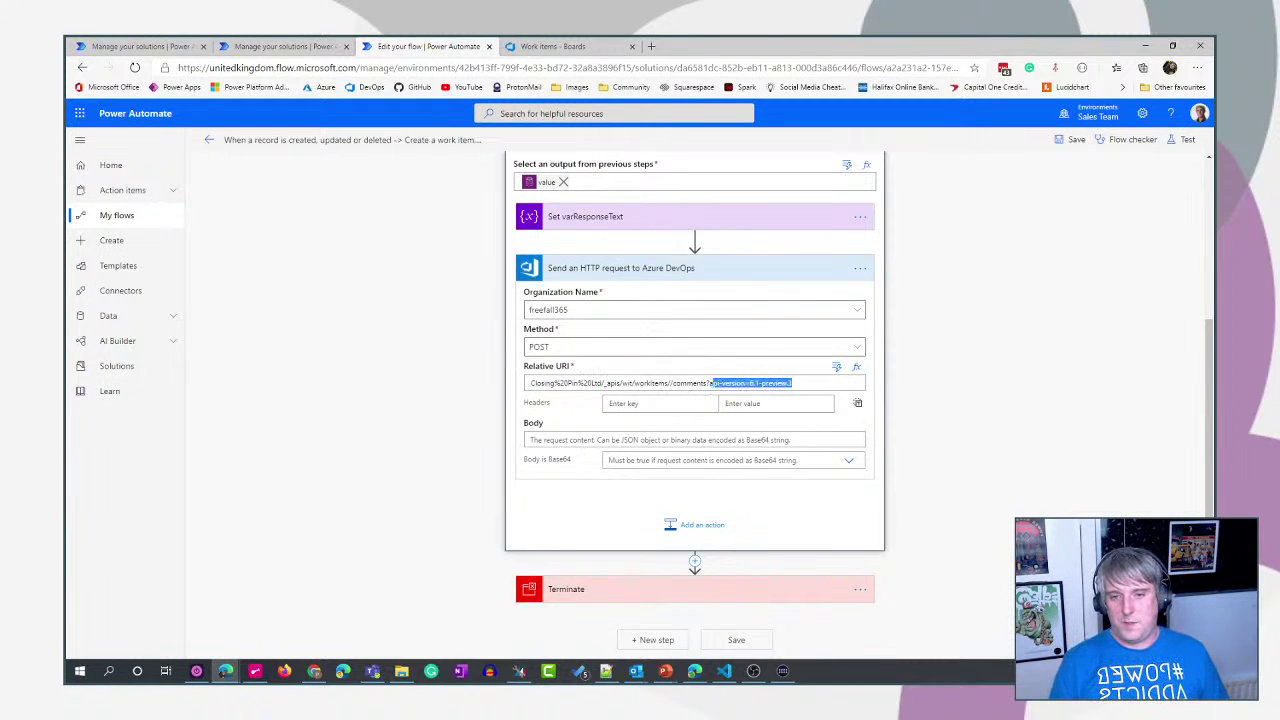
drag(794, 383, 701, 383)
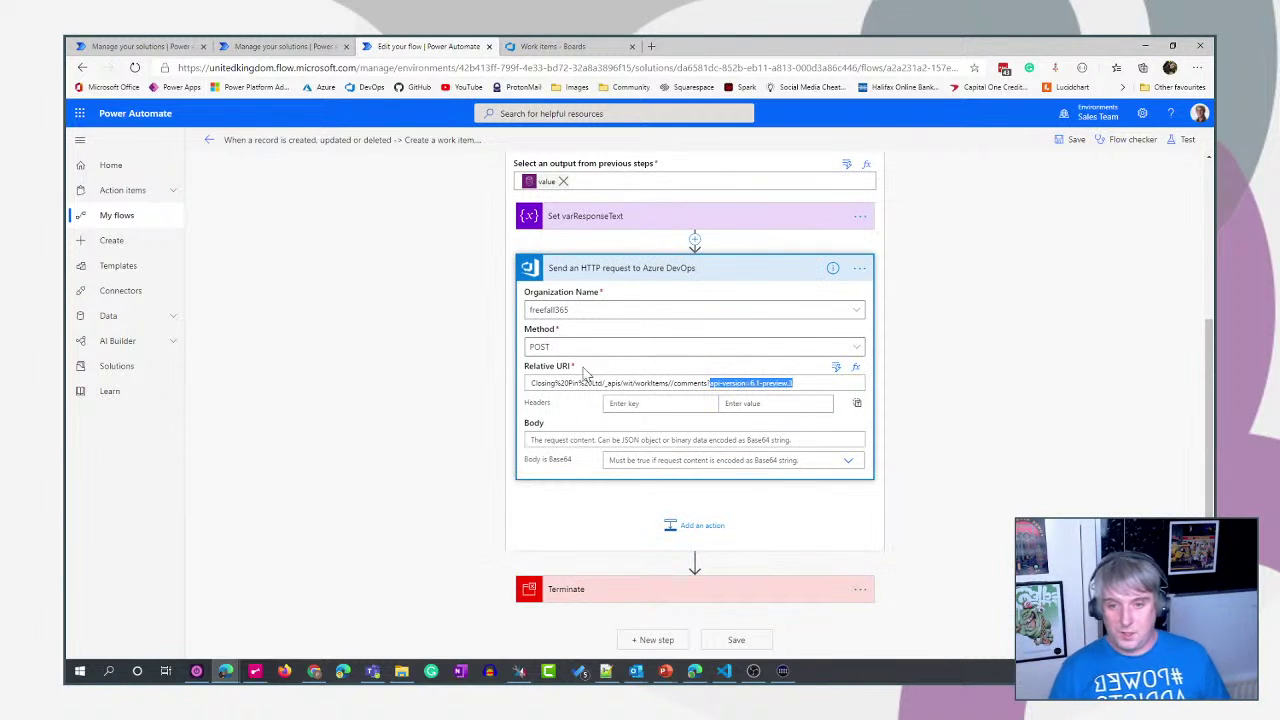
click(548, 46)
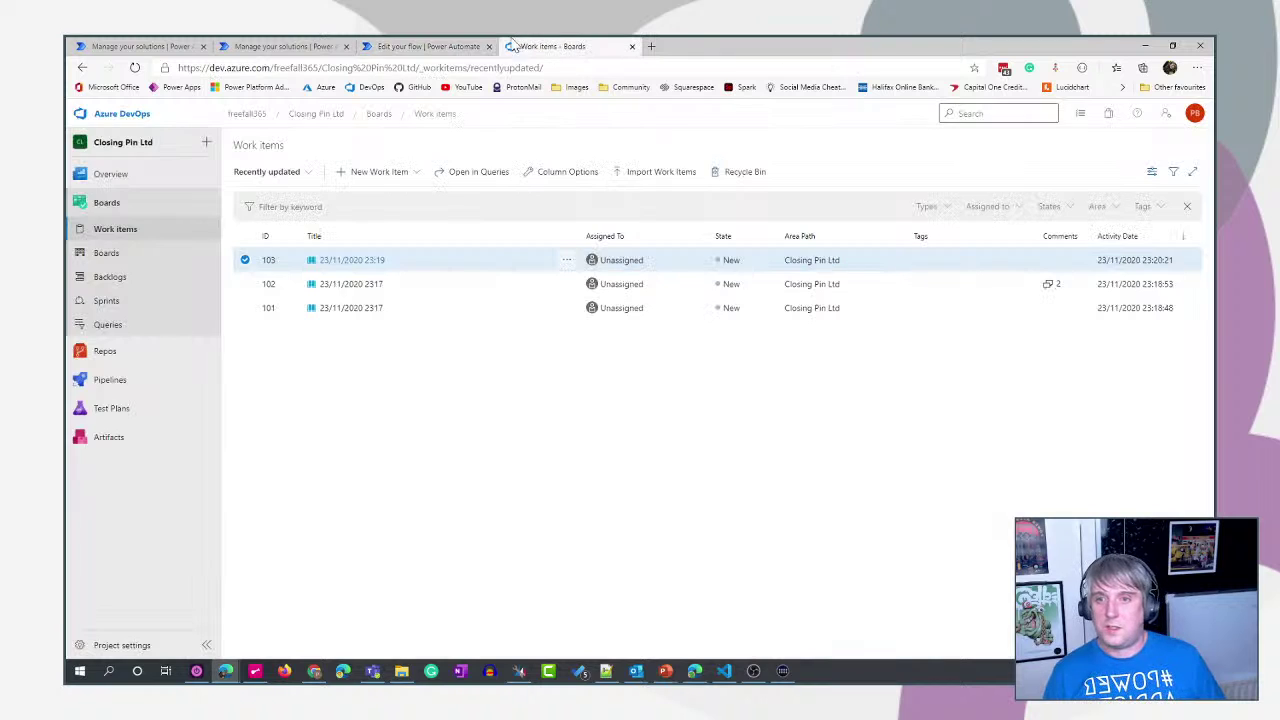
click(423, 68)
drag(417, 68, 328, 68)
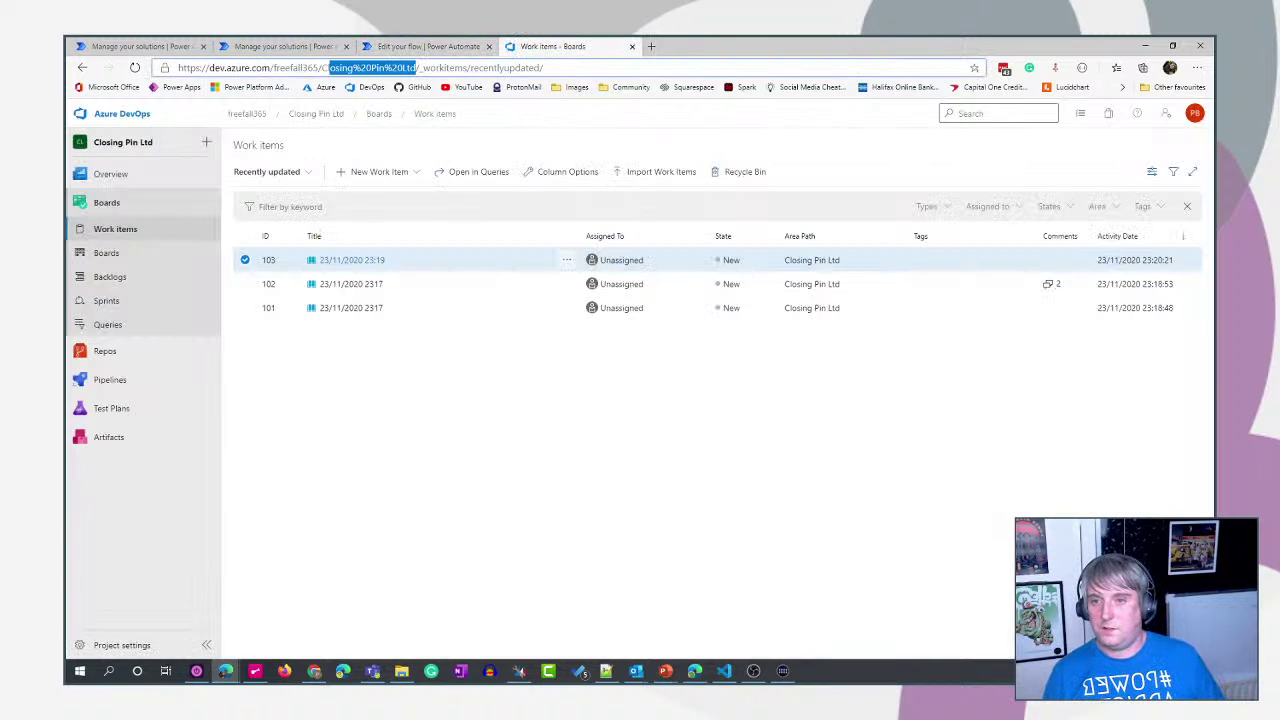
- Back in the flow editor, insert the created work item's Id as a dynamic value between "workItems/" and "/comments" in the relative URI
click(428, 47)
click(671, 383)
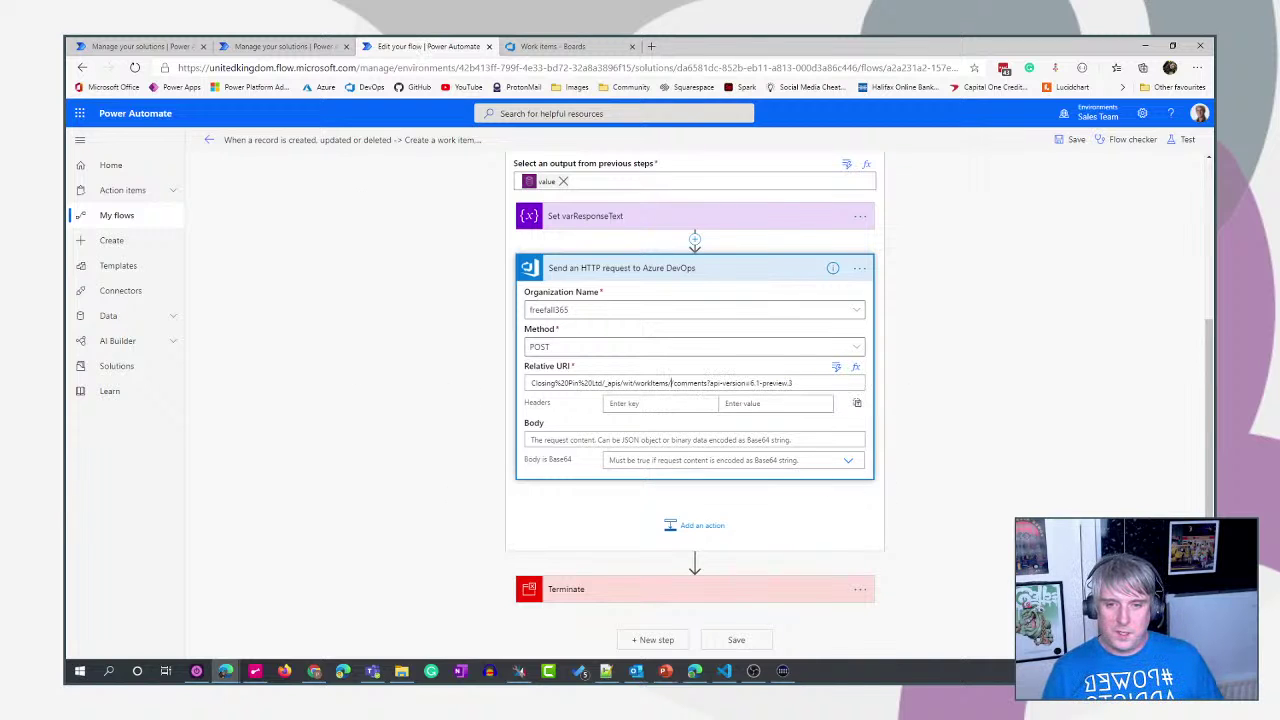
click(836, 367)
text(work)
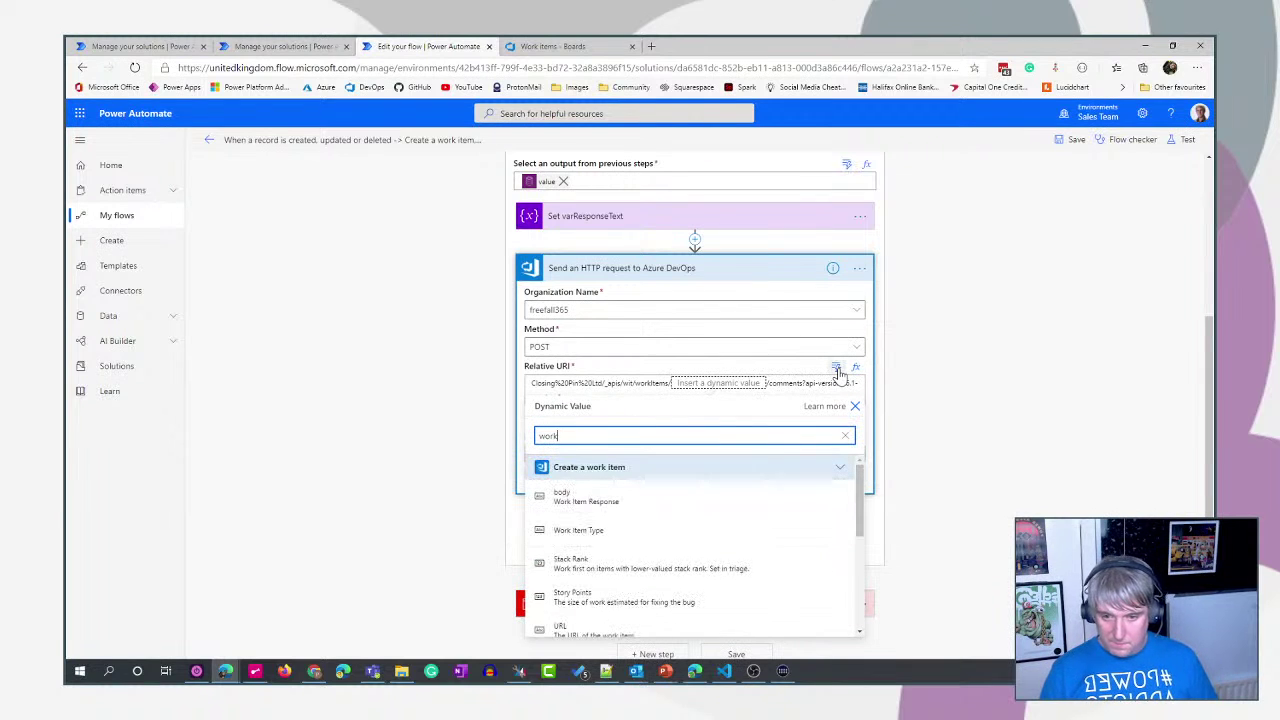
key(BackSpace)
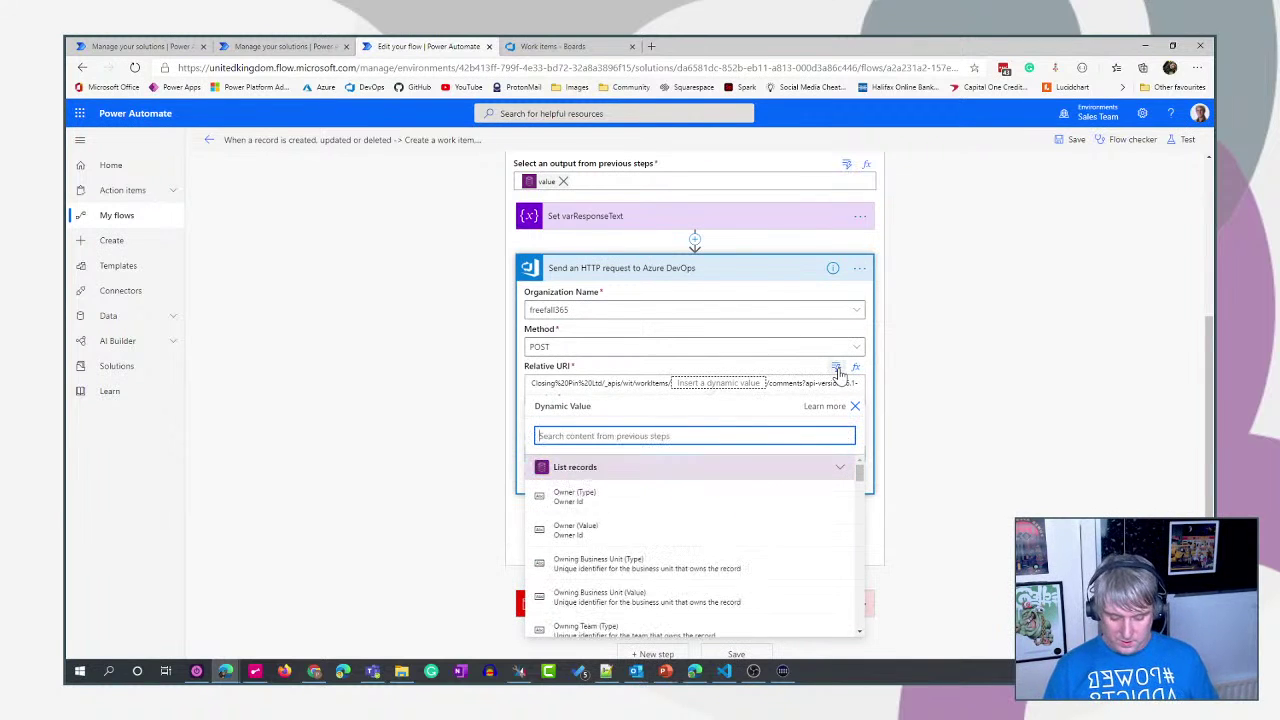
text(id)
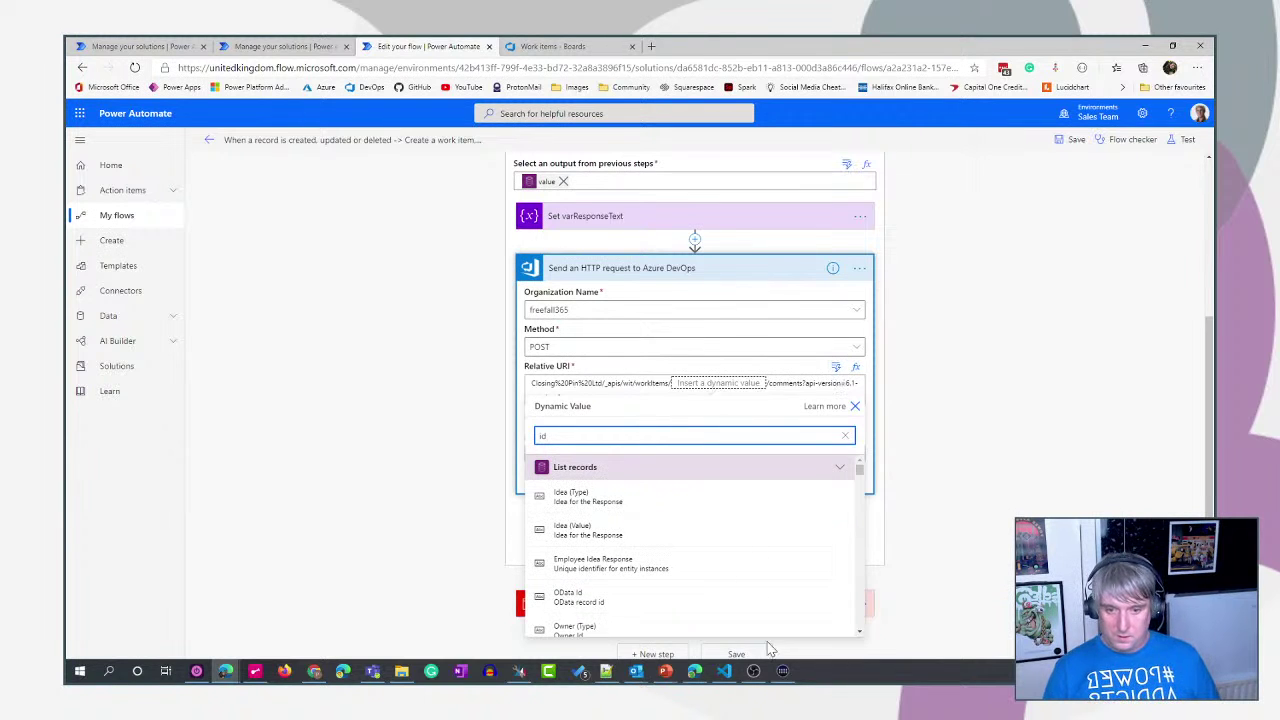
scroll(700, 517, down, 6)
scroll(714, 531, down, 6)
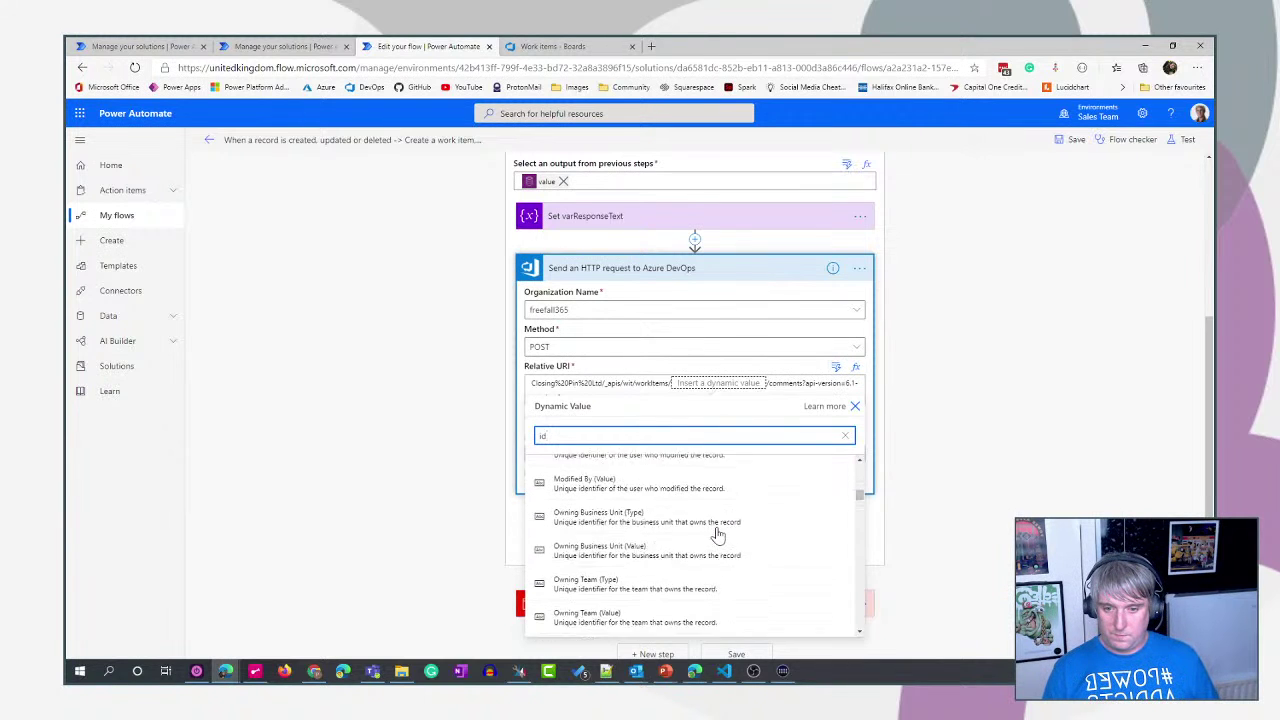
click(568, 563)
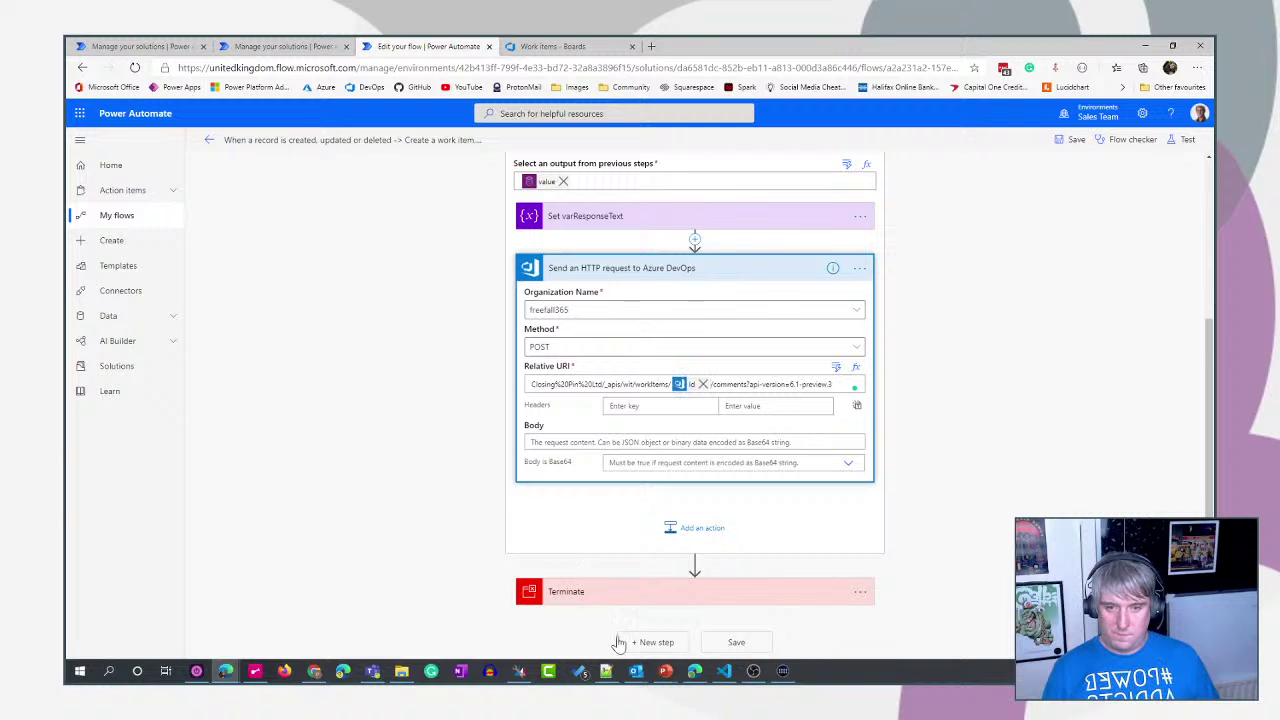
- Enter a JSON object in the request body with the key "text:" and an empty quoted value
click(545, 442)
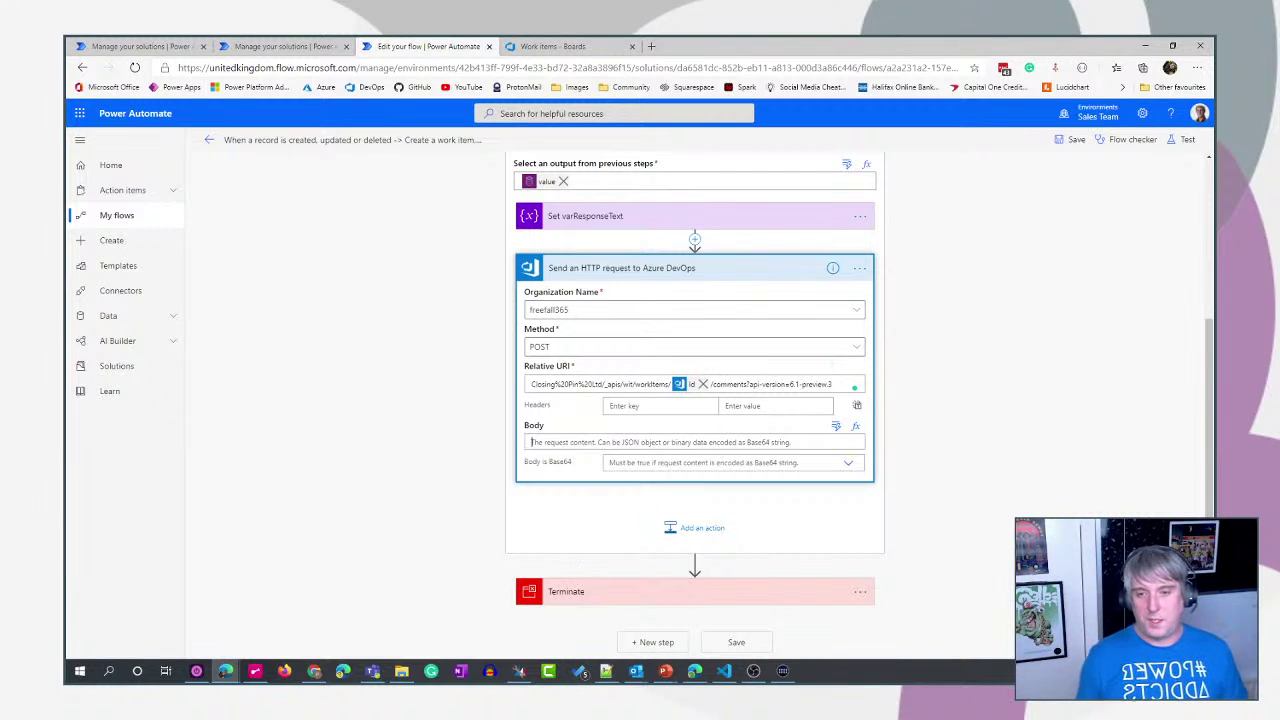
text({)
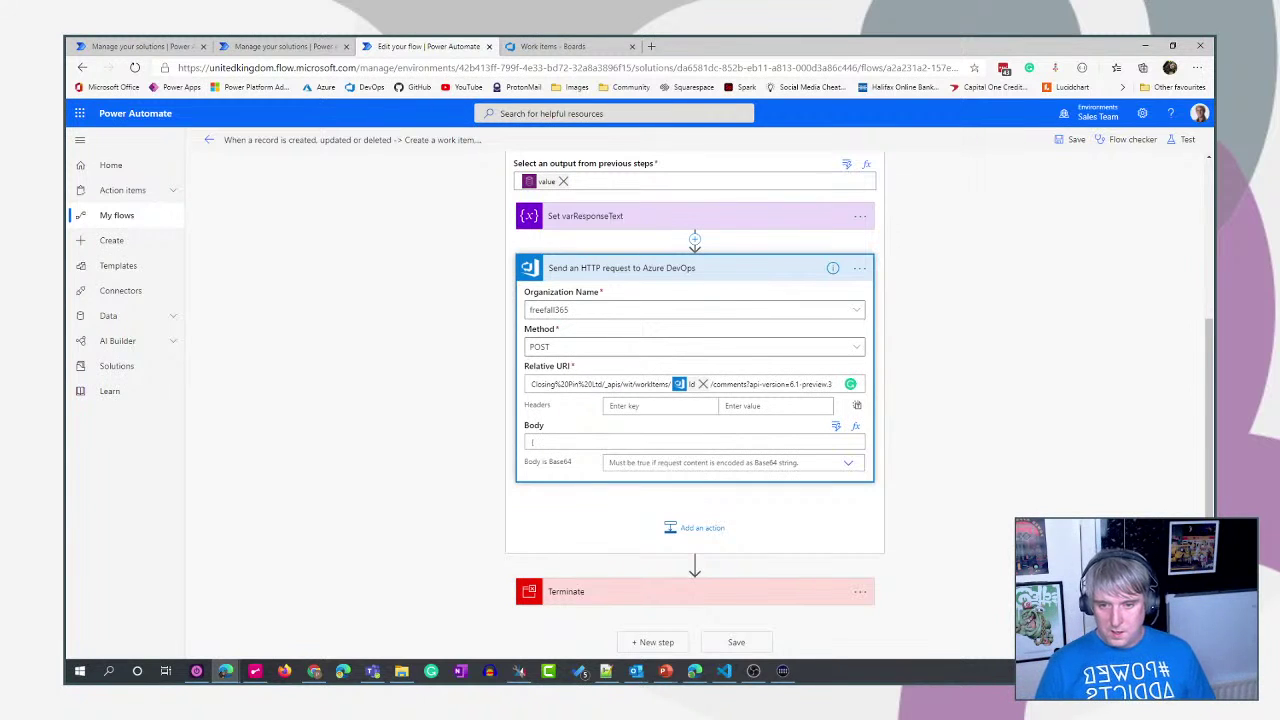
key(Return)
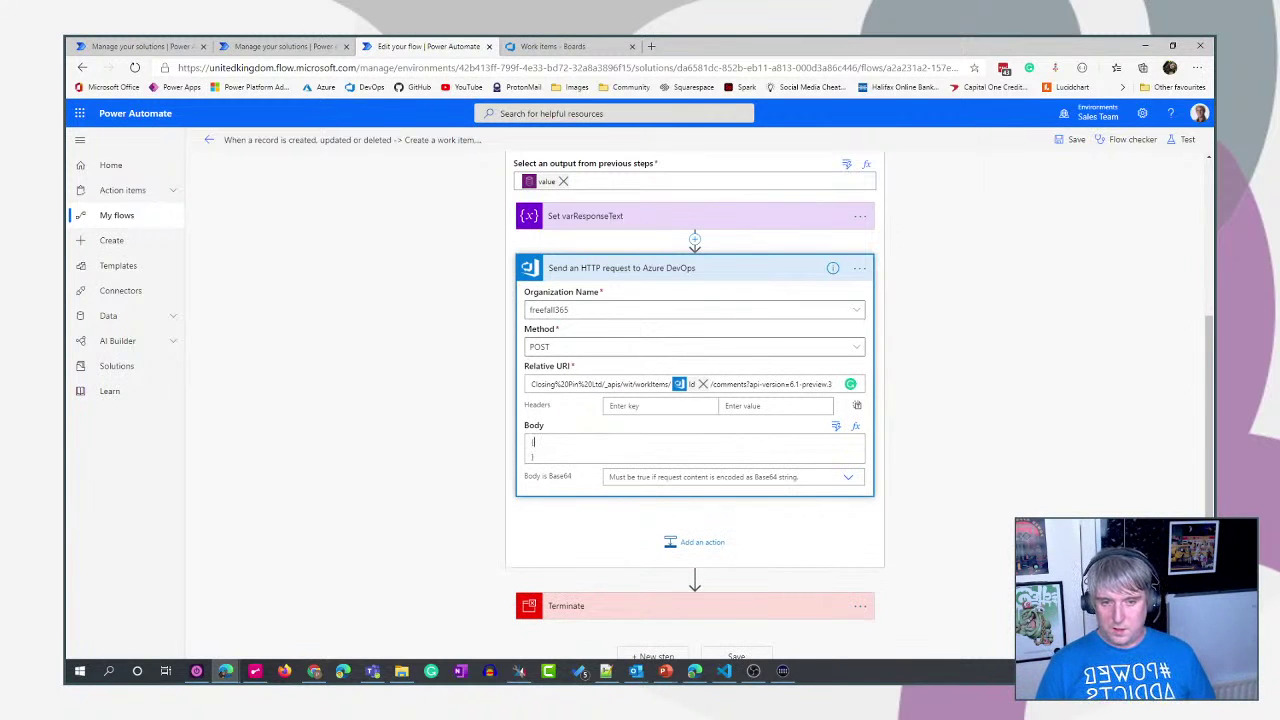
key(Return)
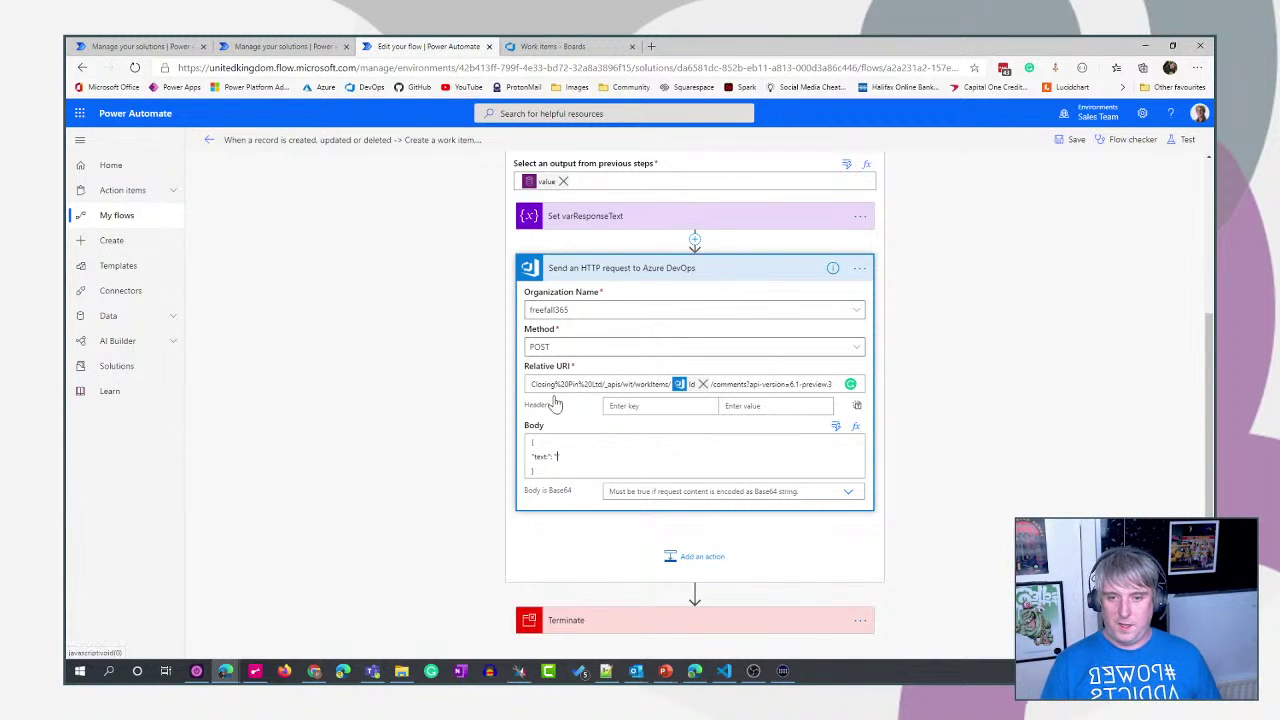
click(836, 427)
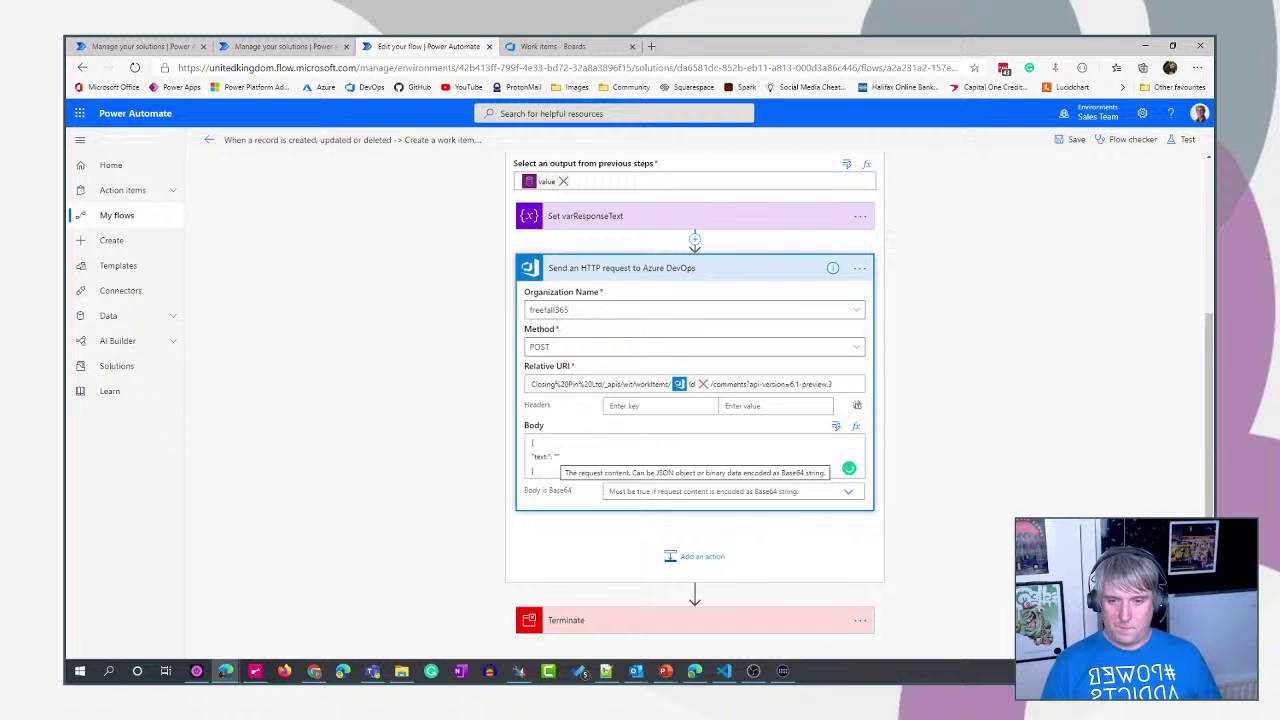
click(836, 430)
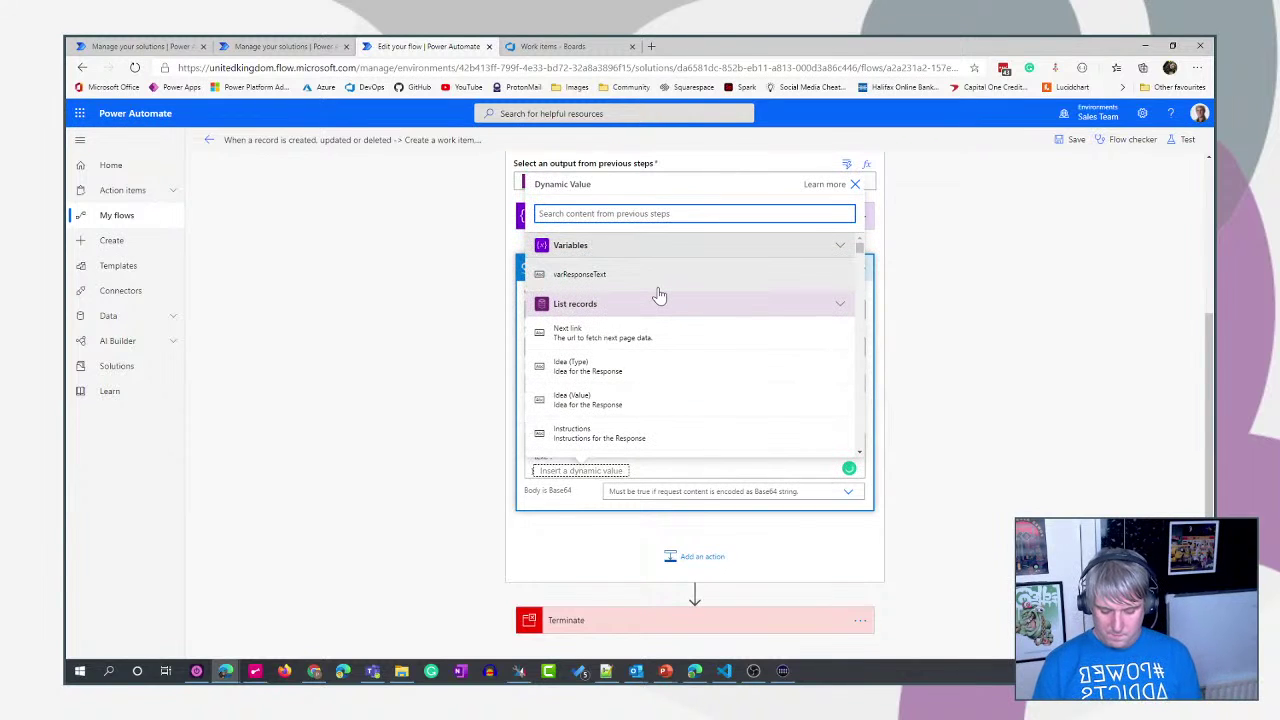
text(rRes)
text(pon)
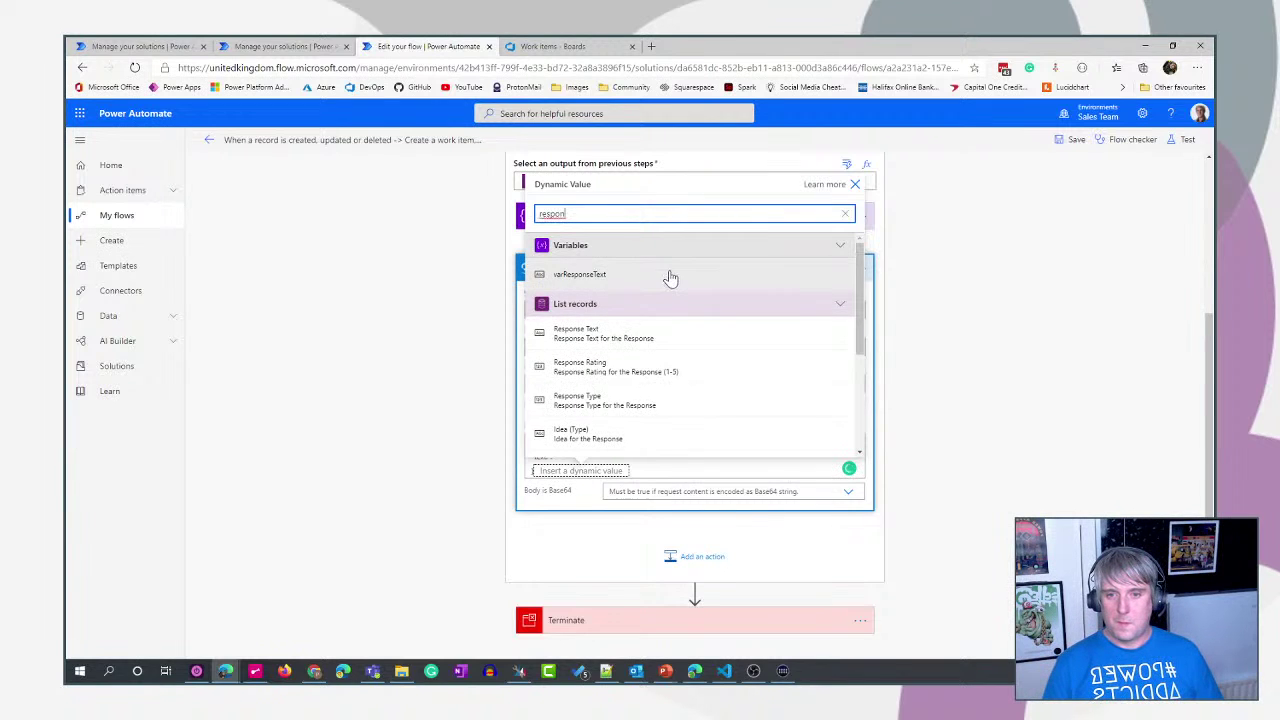
click(668, 277)
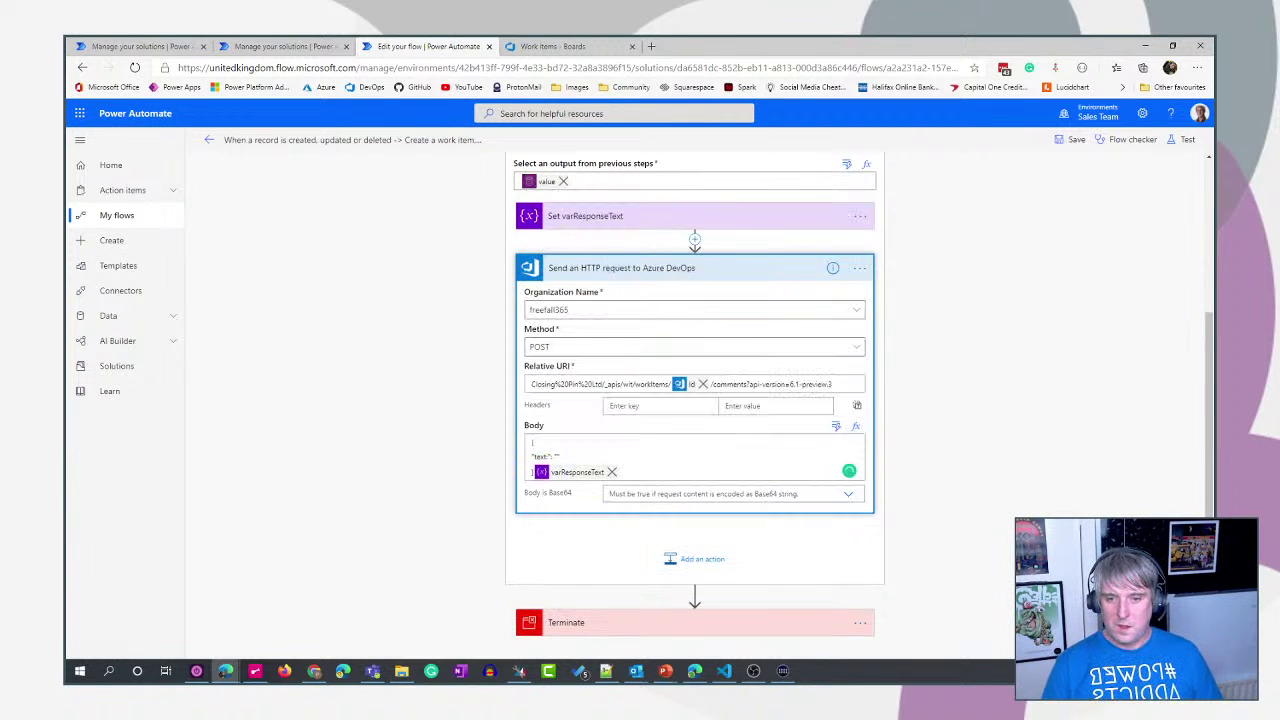
key(BackSpace)
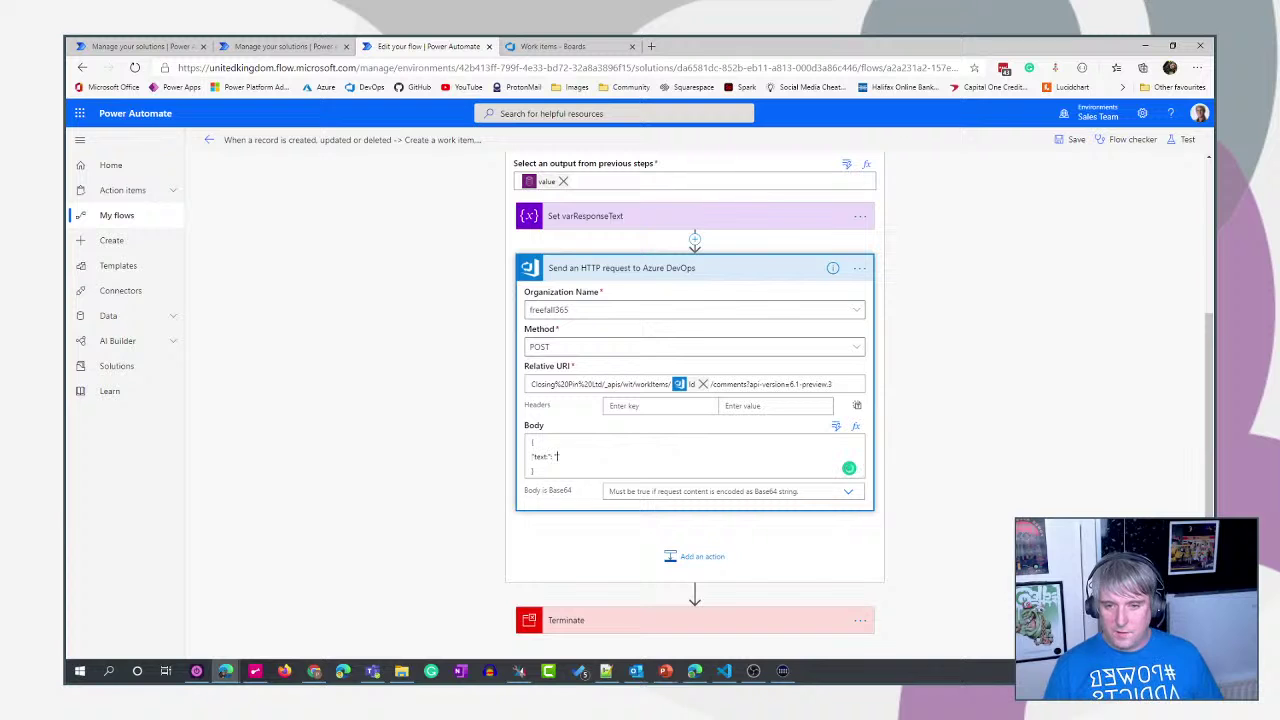
- Insert the varResponseText variable between the empty quotes of the text value in the request body
click(836, 426)
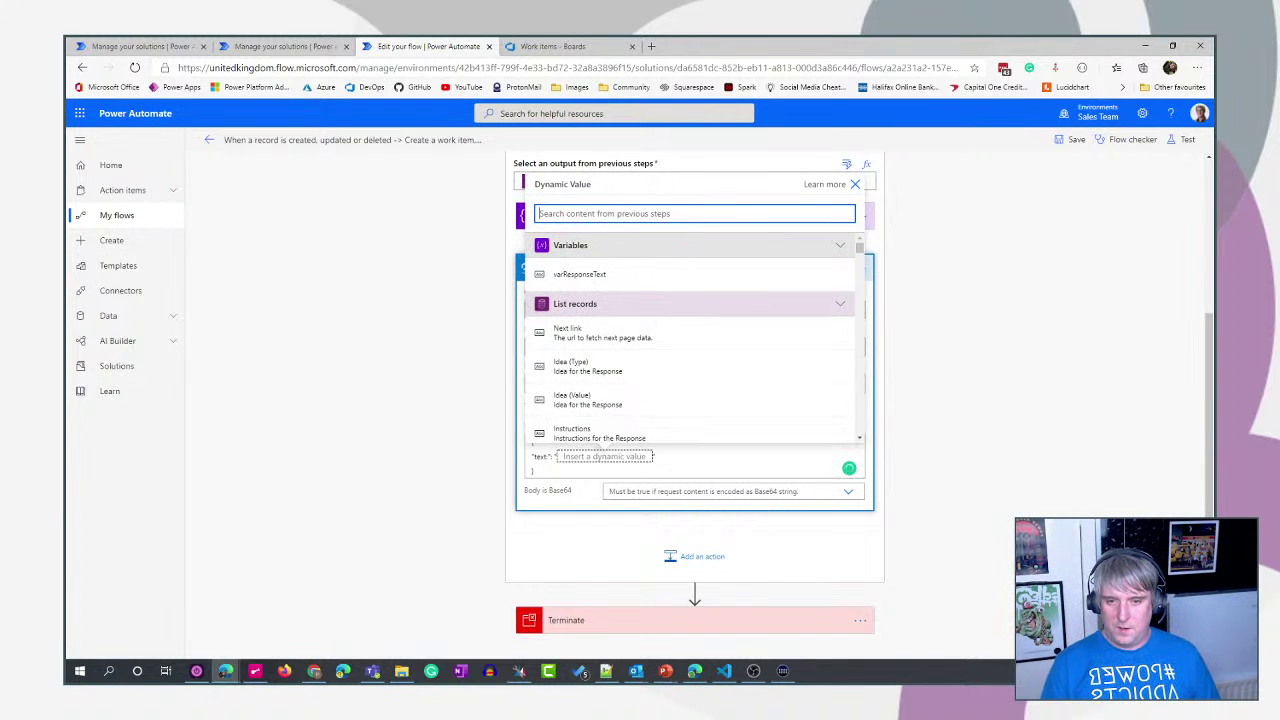
click(614, 276)
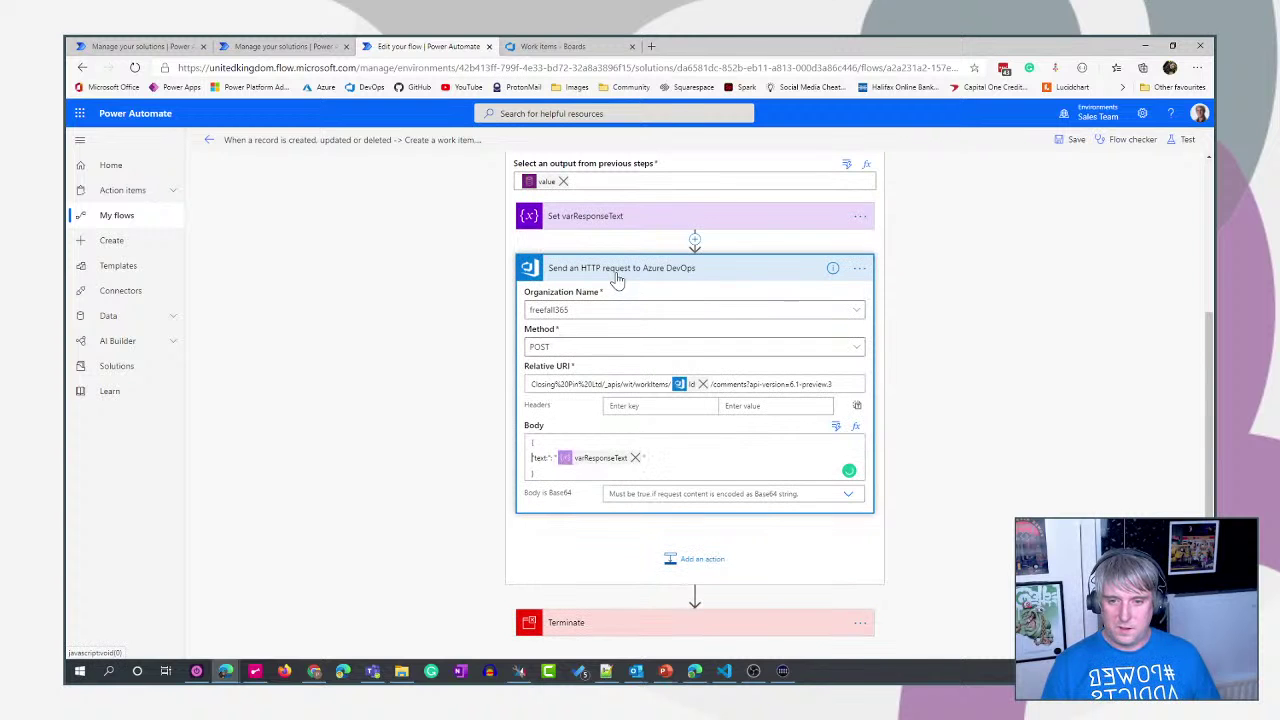
- Rename the Send an HTTP request to Azure DevOps action as "Post comment to DevOps"
scroll(1029, 403, up, 3)
scroll(880, 340, down, 1)
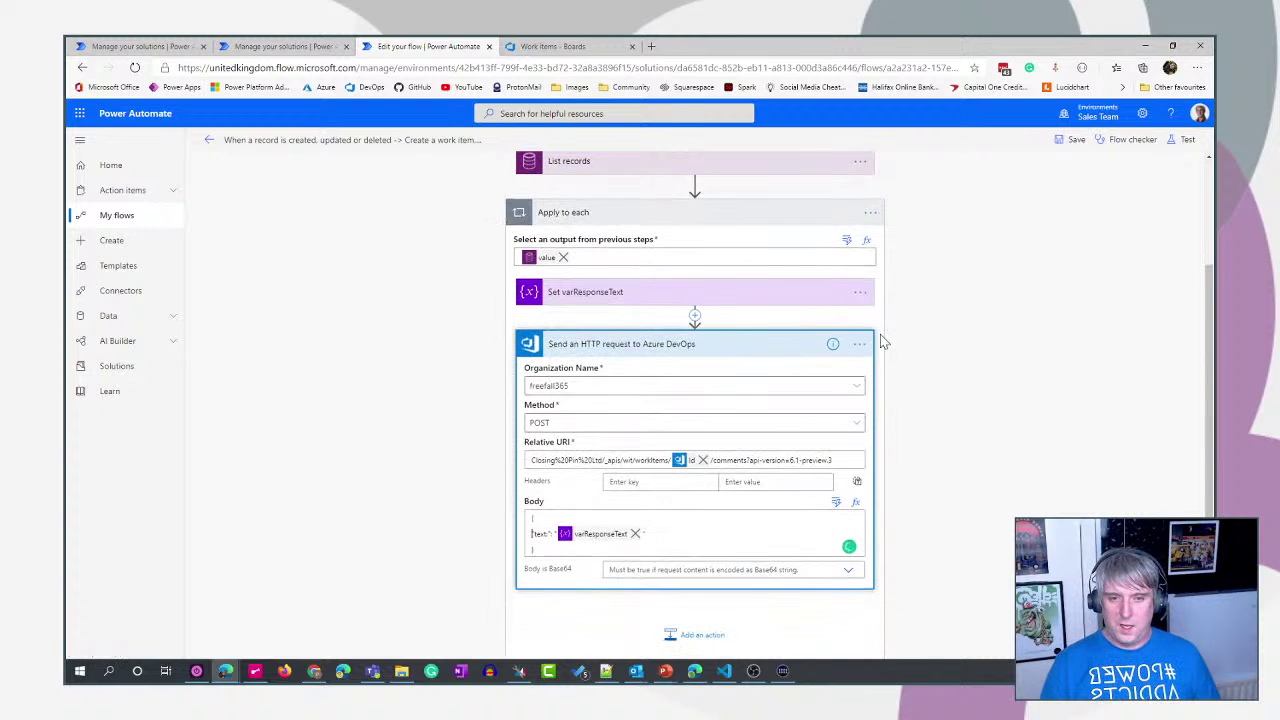
click(857, 346)
click(929, 374)
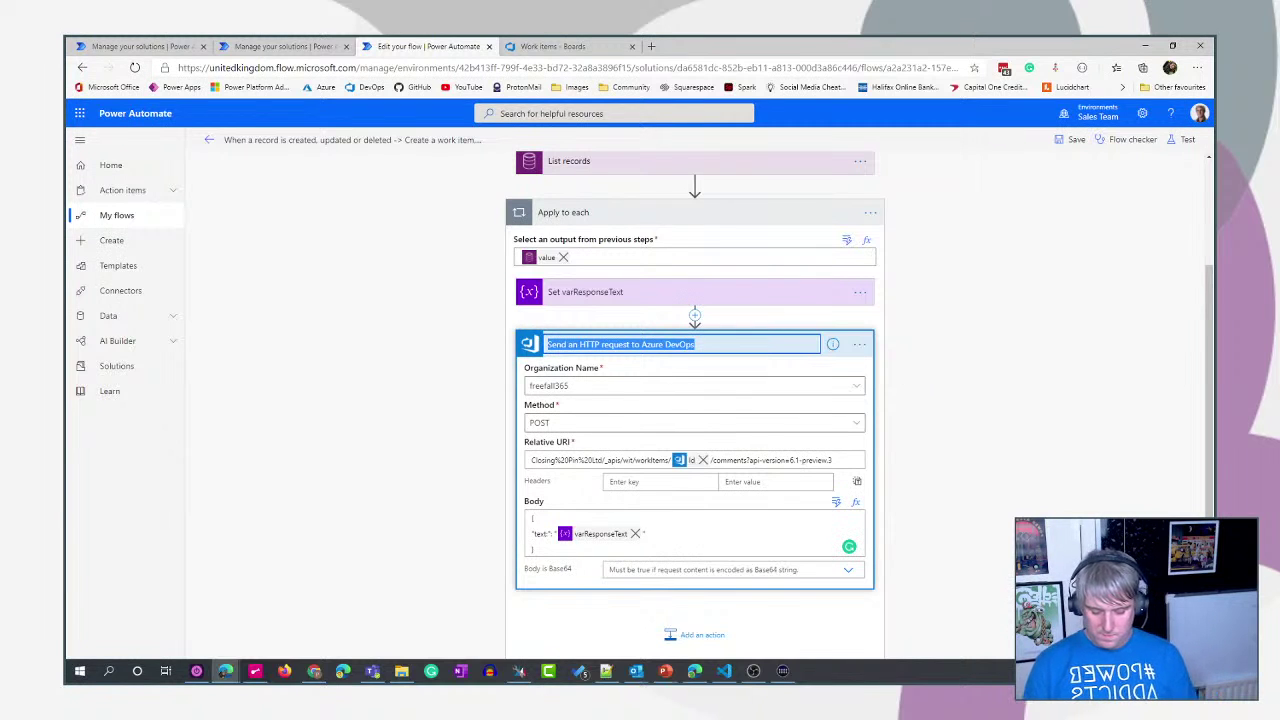
text(Post comment to)
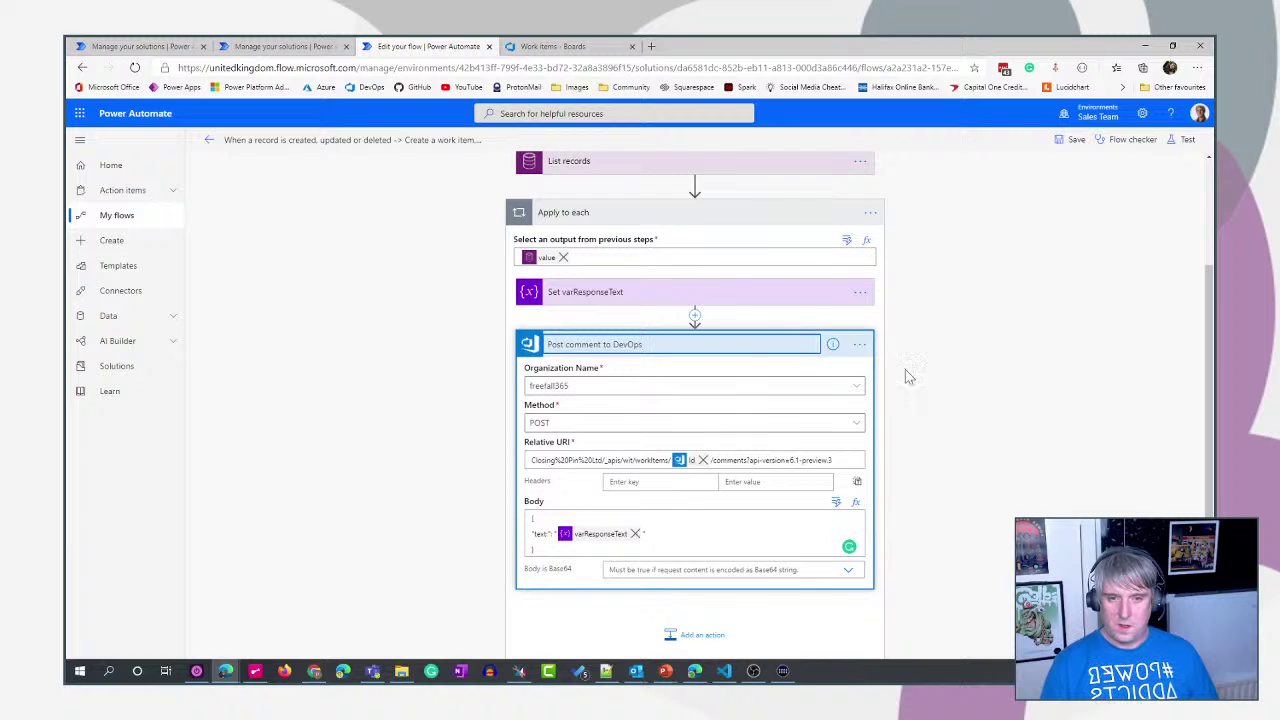
click(1003, 366)
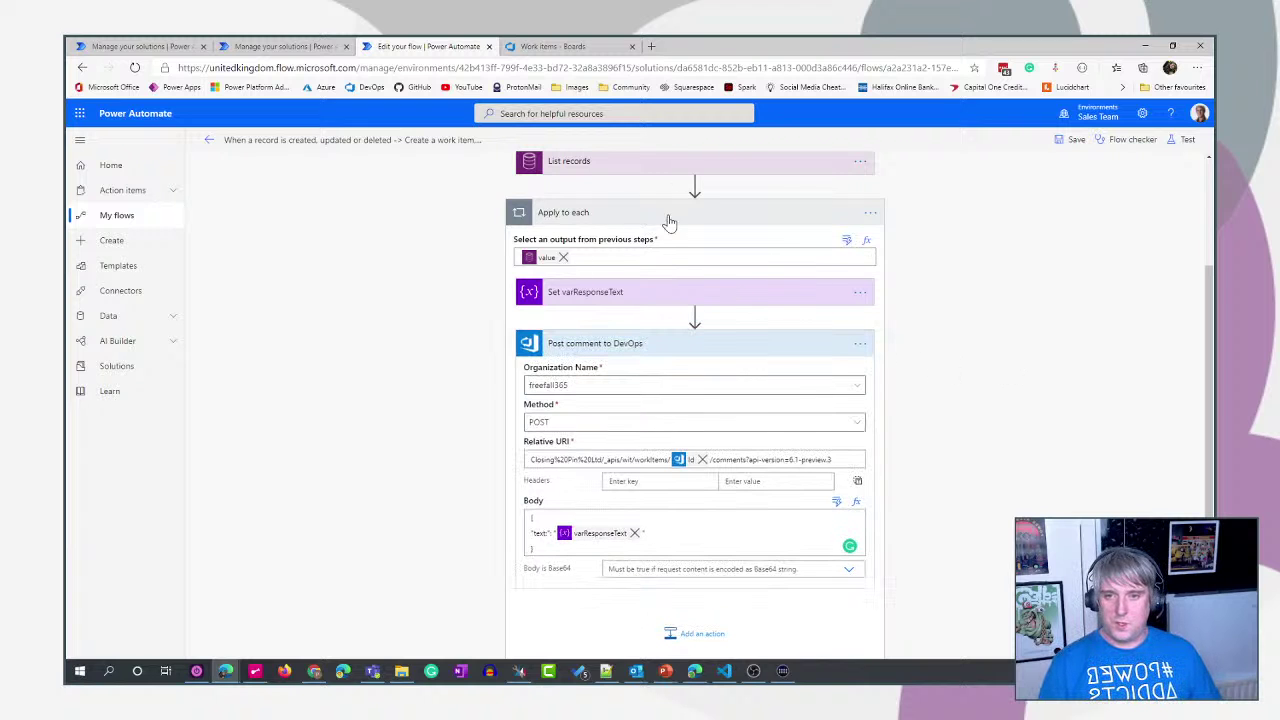
- Review the flow's actions and the comment request body, and save the flow
scroll(610, 218, up, 2)
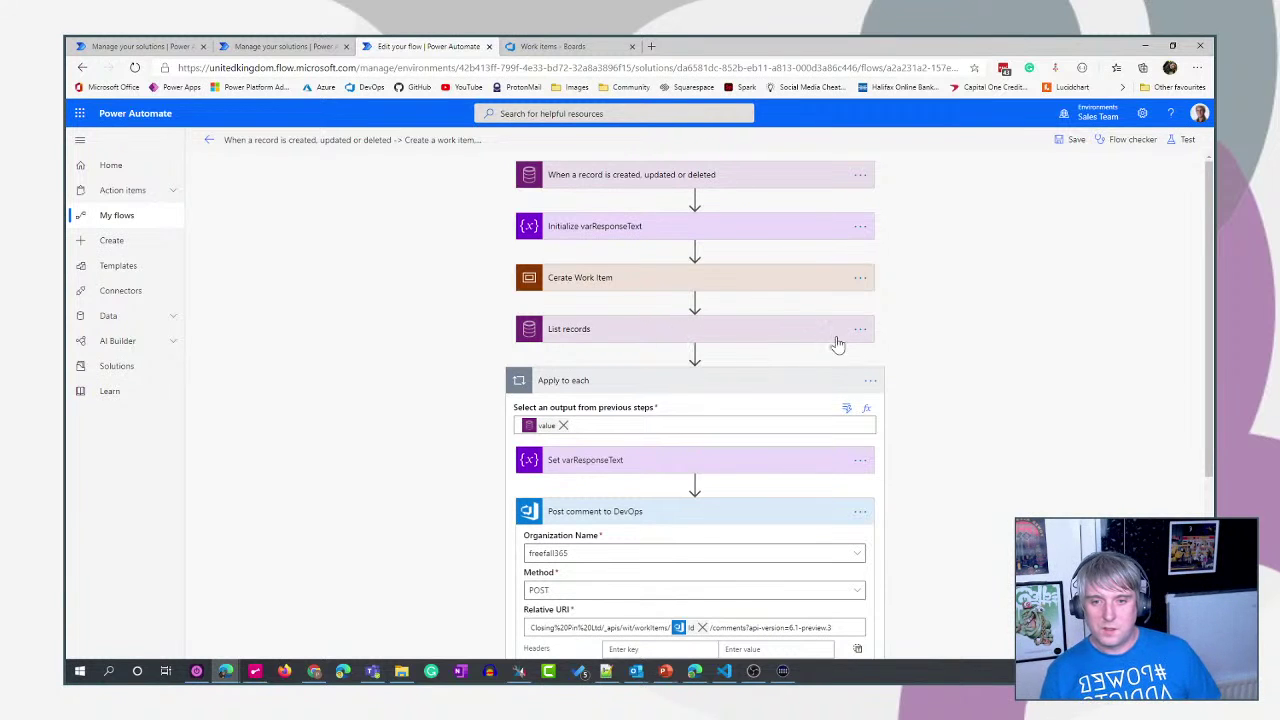
scroll(1013, 397, down, 3)
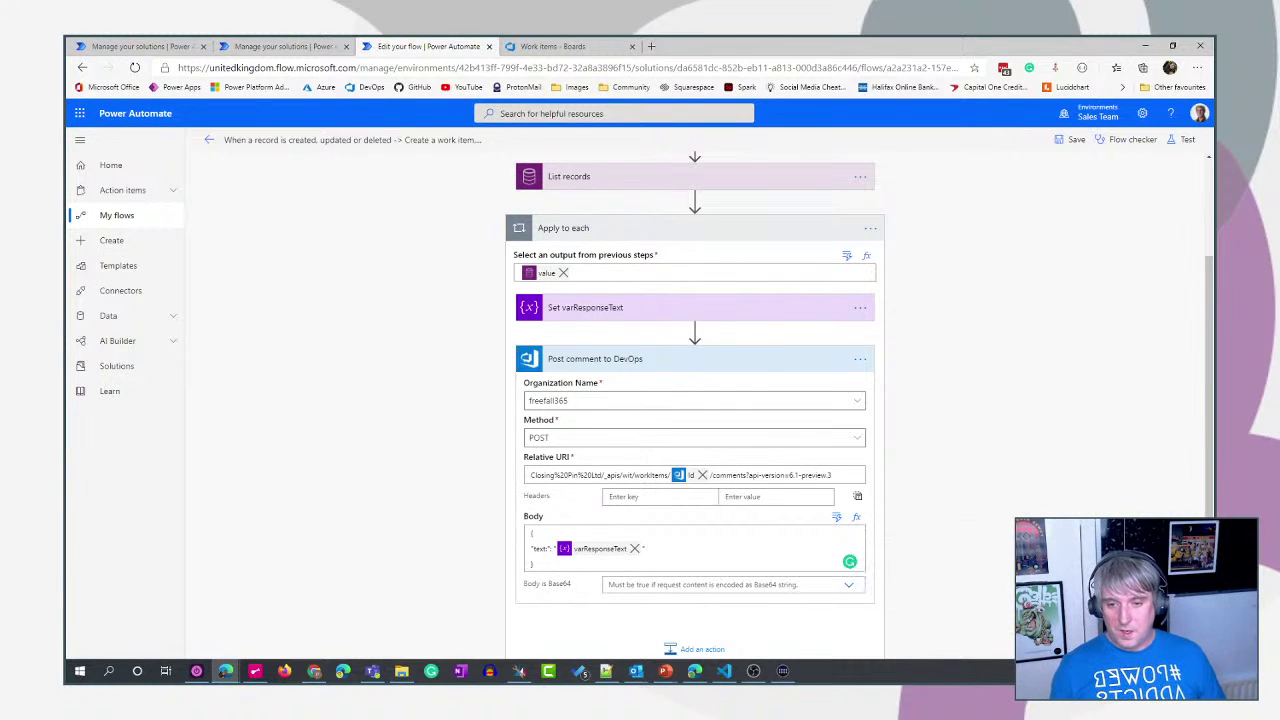
drag(534, 564, 511, 531)
click(722, 548)
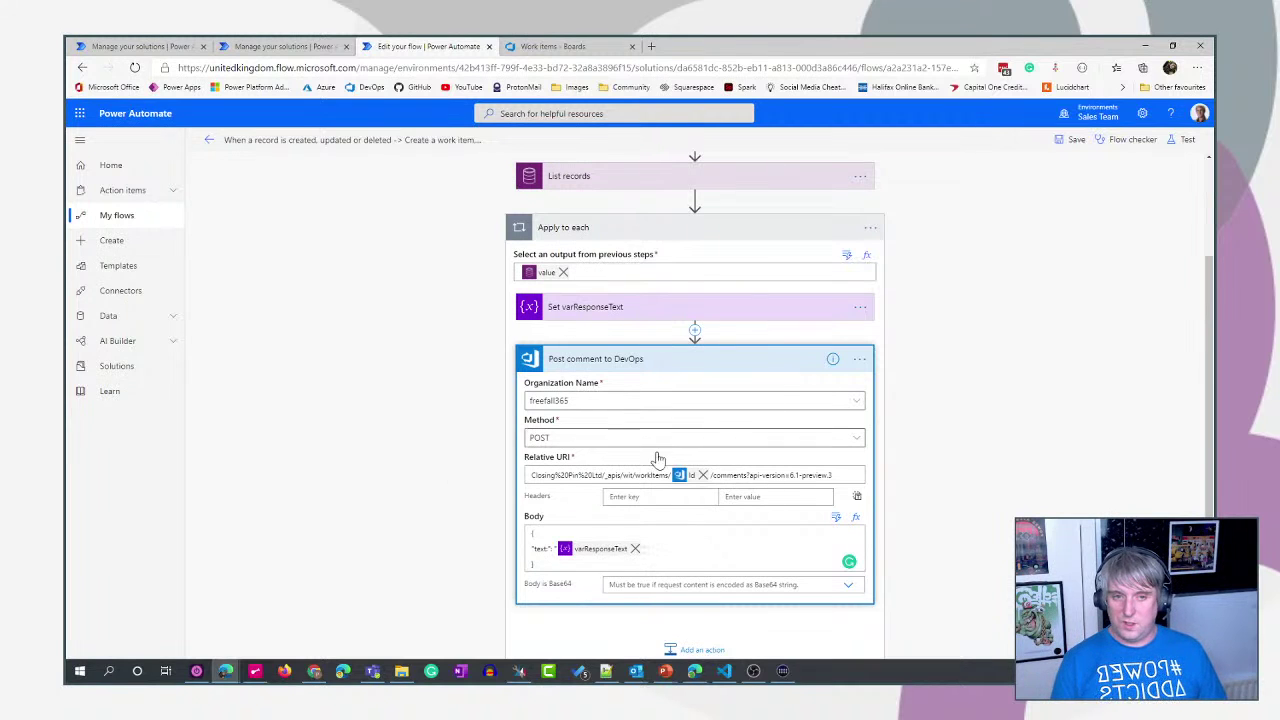
click(1071, 145)
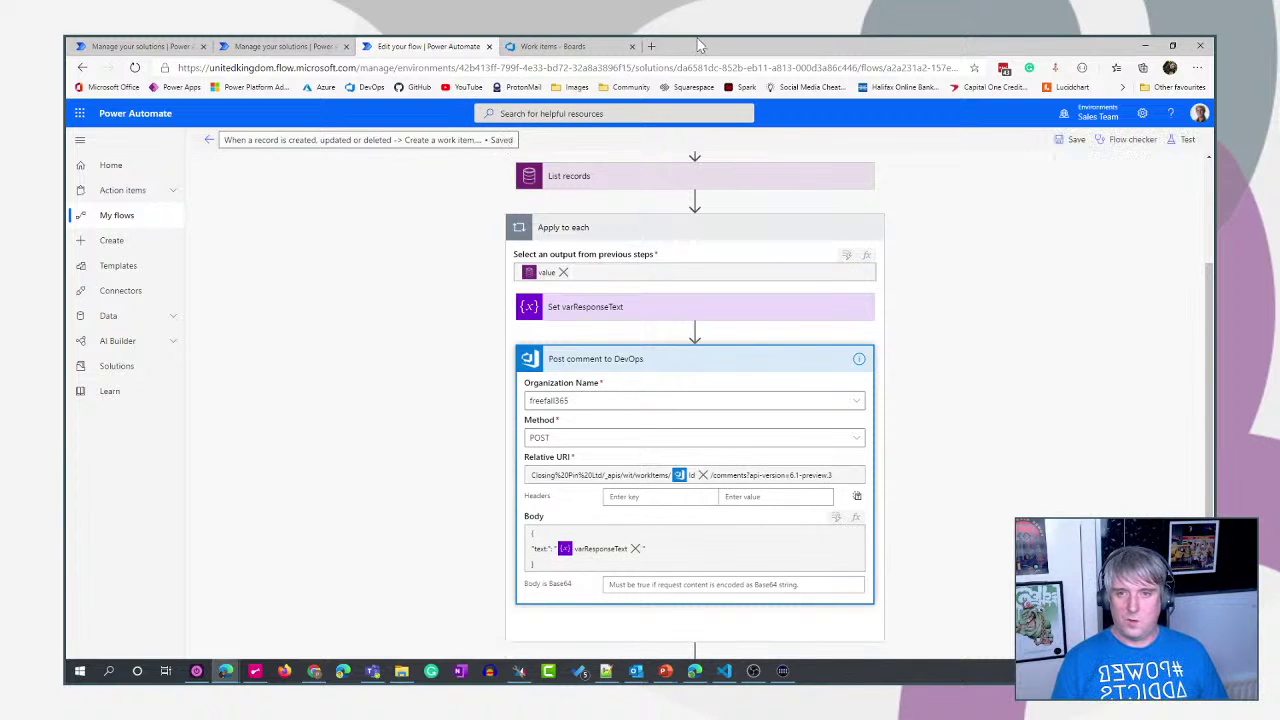
- Switch to Azure DevOps, refresh the work items list, and delete work items 101 to 105
click(511, 46)
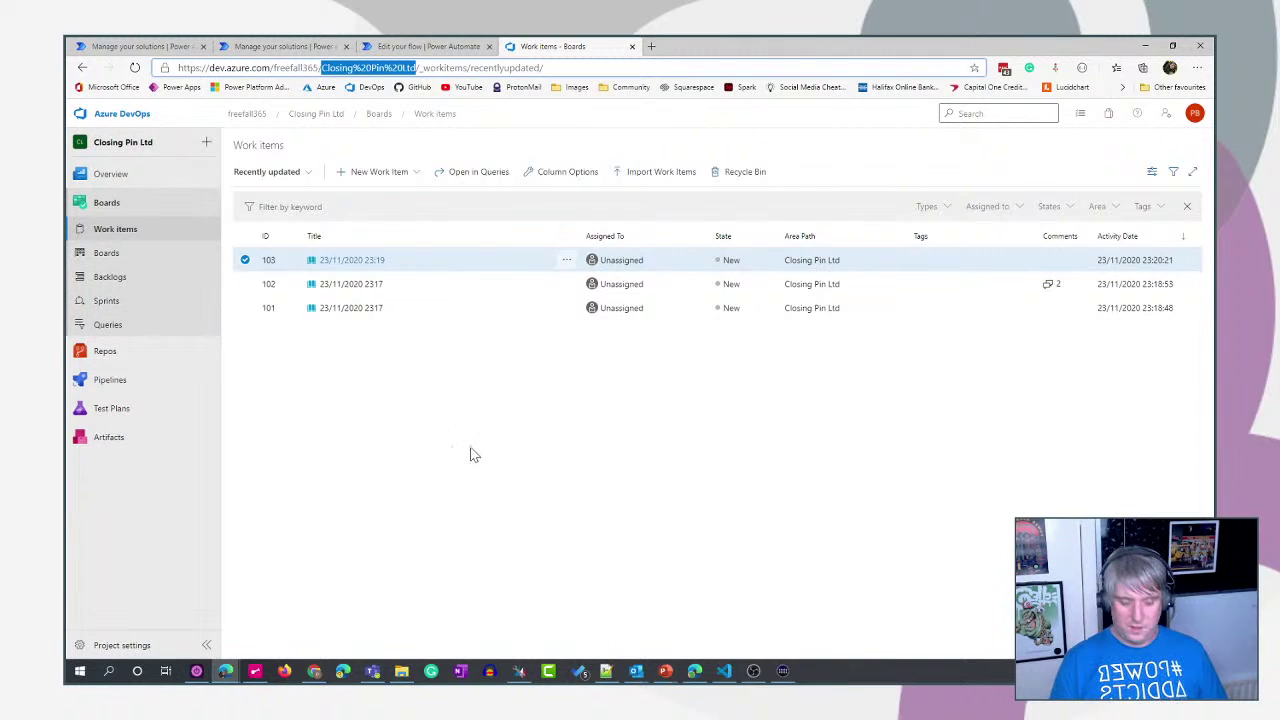
key(F5)
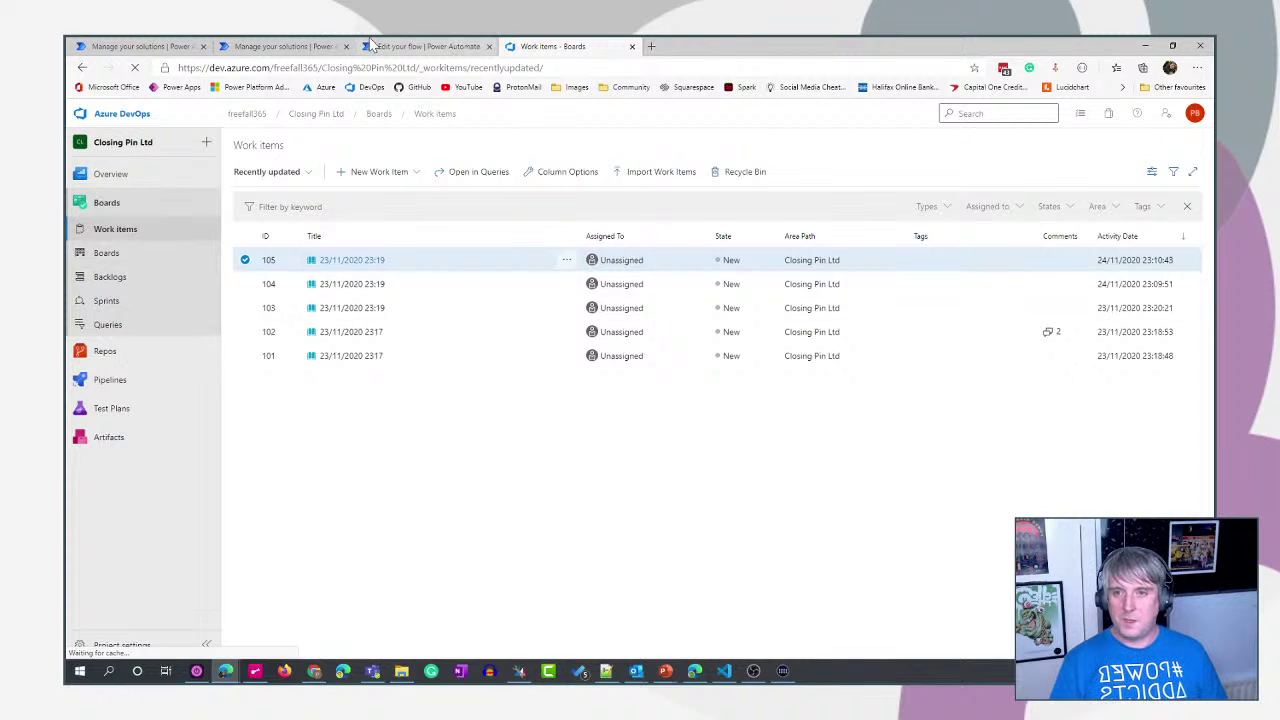
click(245, 284)
click(245, 308)
click(245, 332)
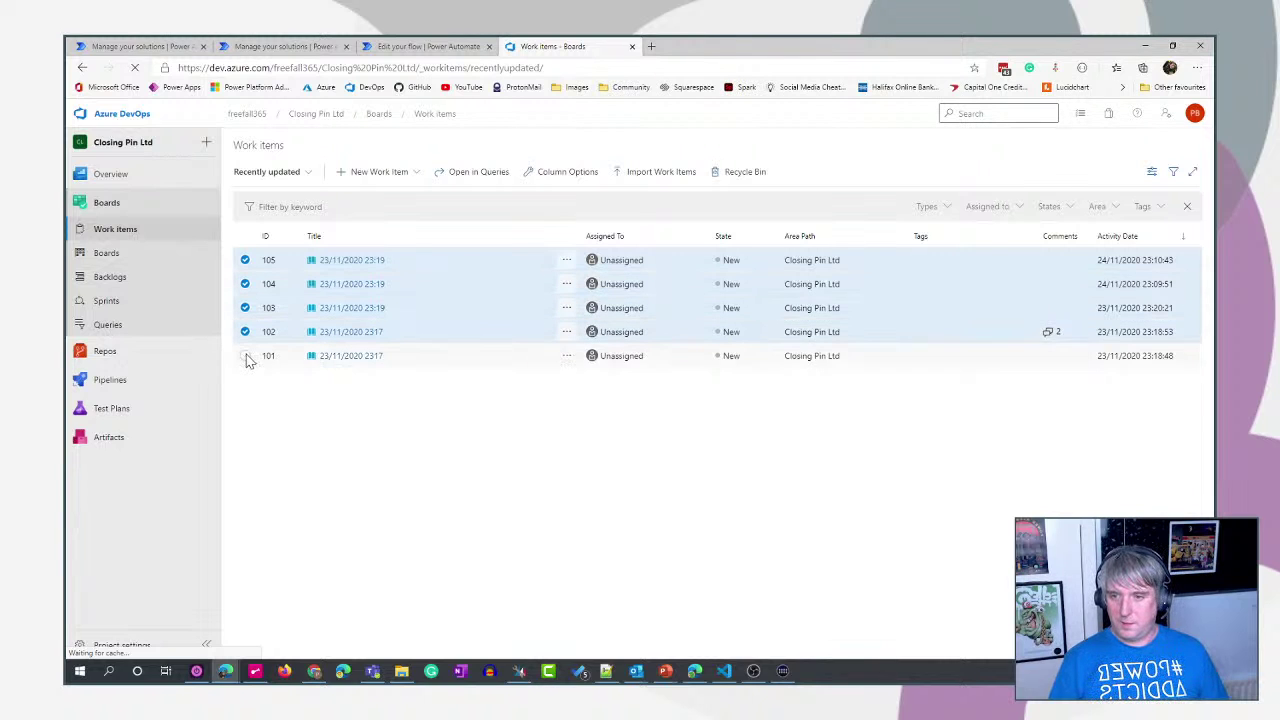
click(245, 357)
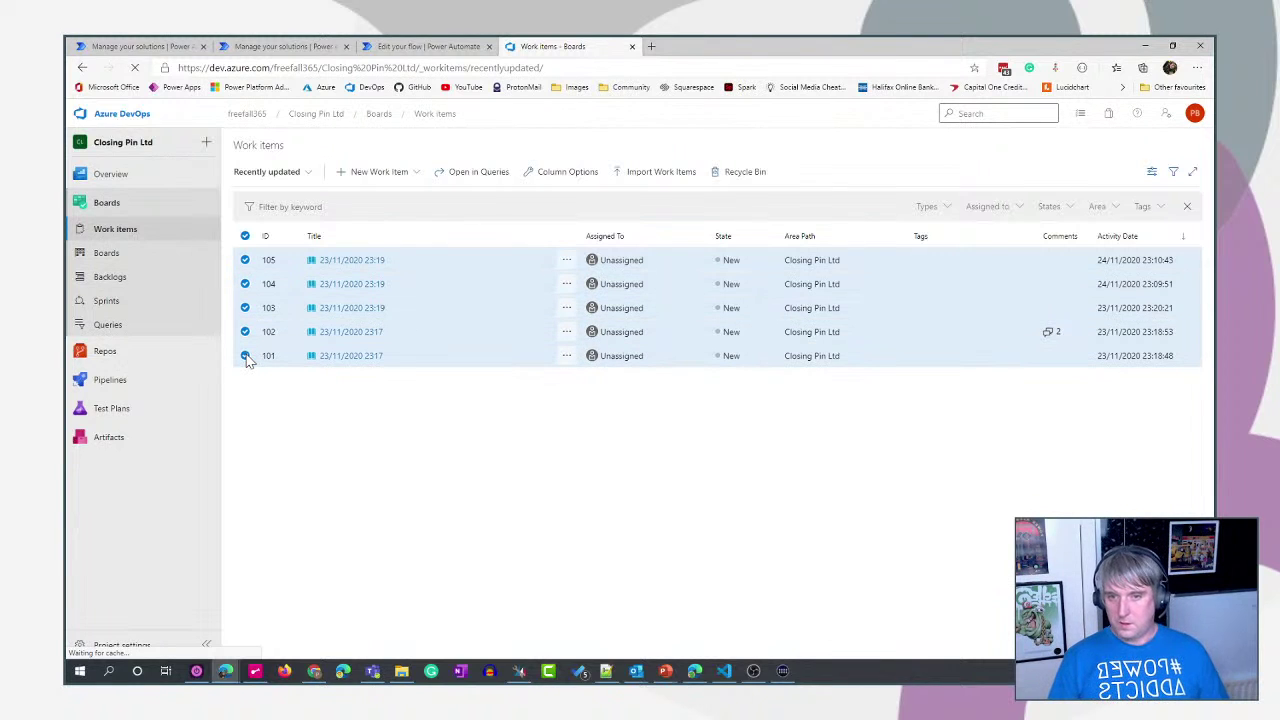
key(Delete)
click(689, 434)
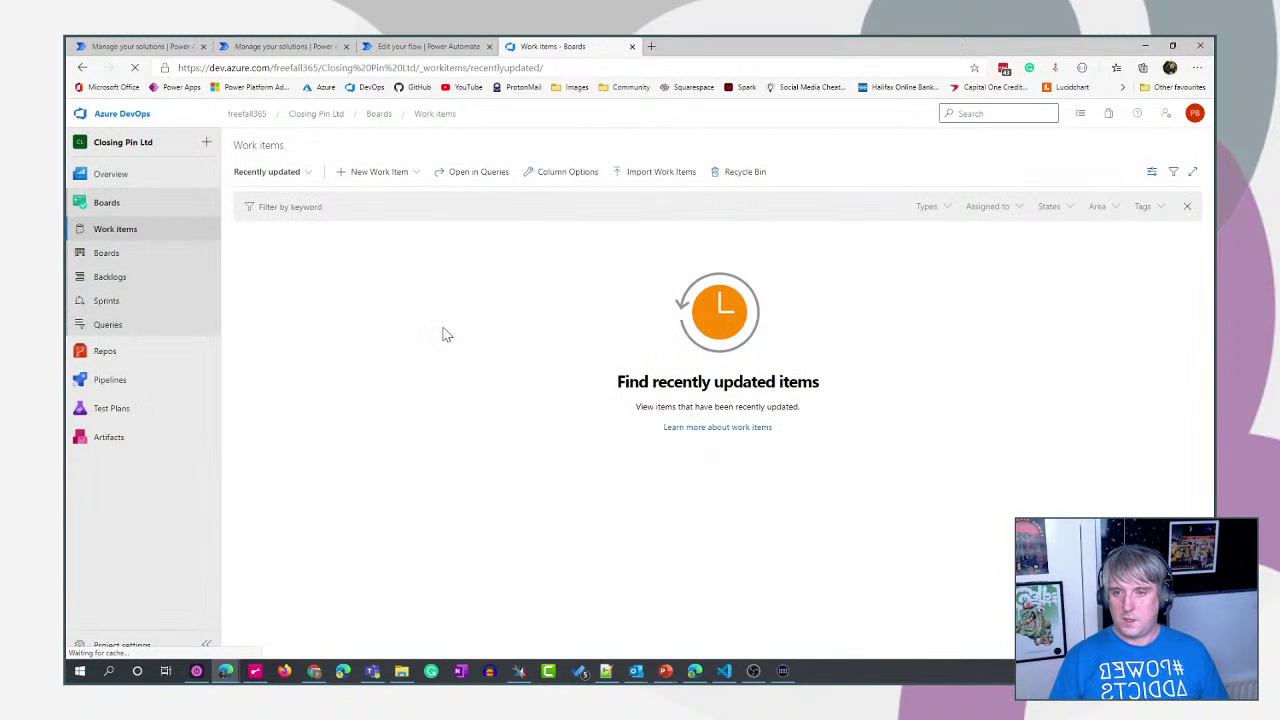
- Back in the flow editor, save and test the flow using data from the most recent previous test run
click(432, 47)
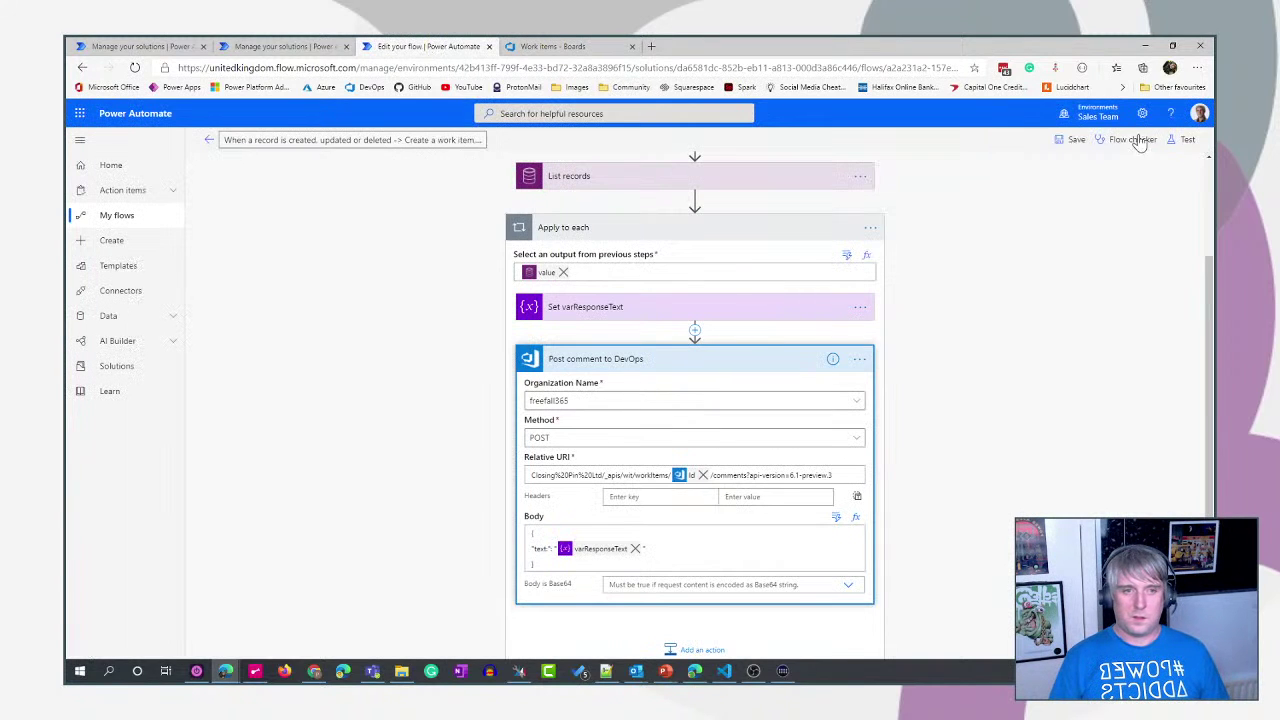
click(1192, 141)
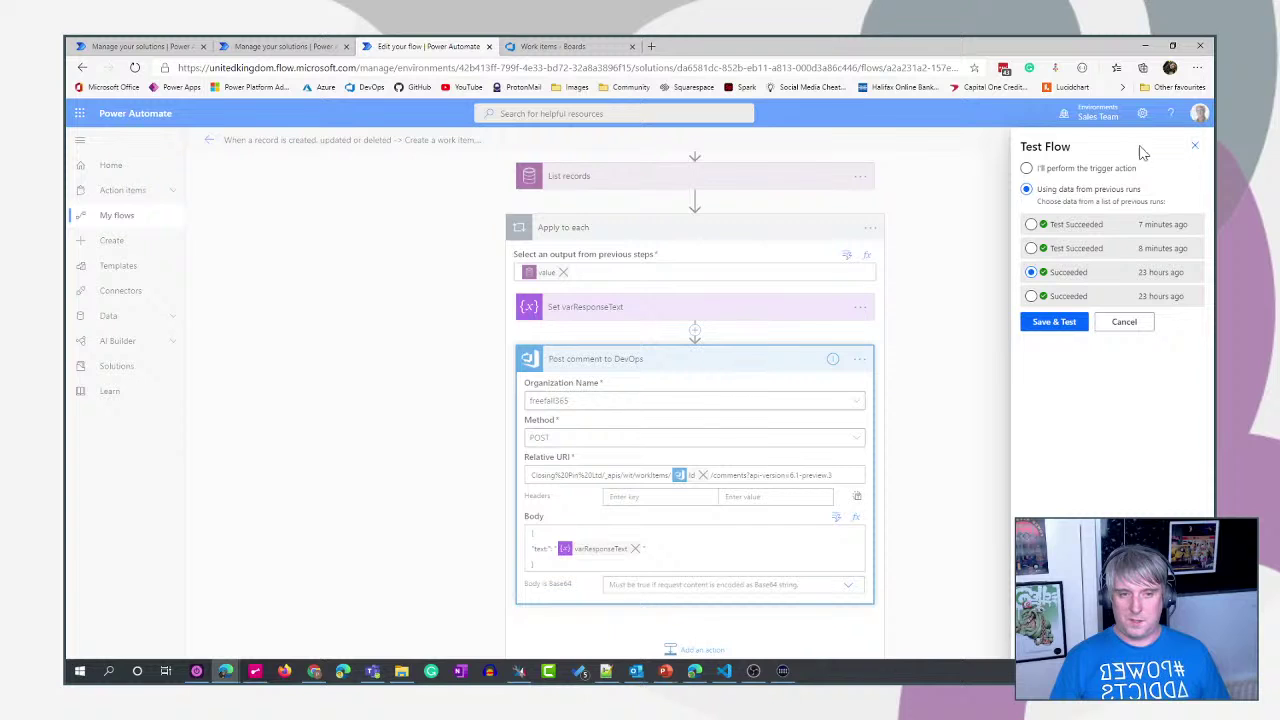
click(1031, 224)
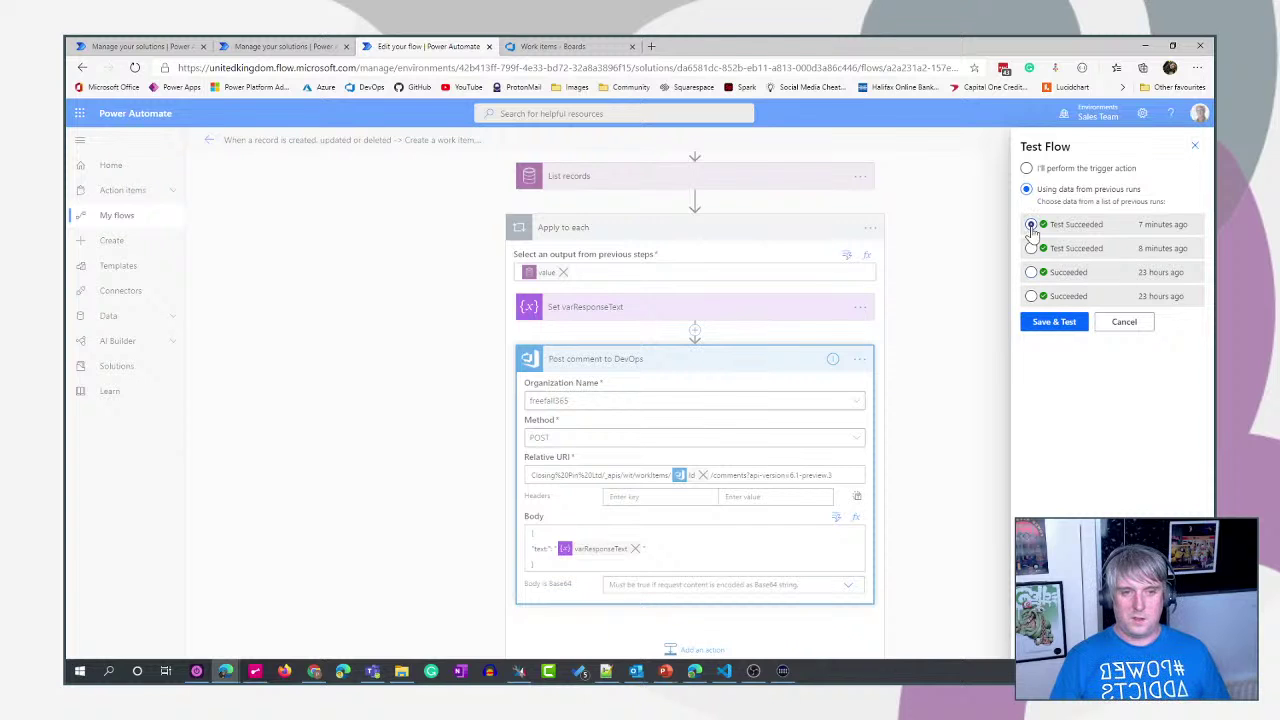
click(1056, 327)
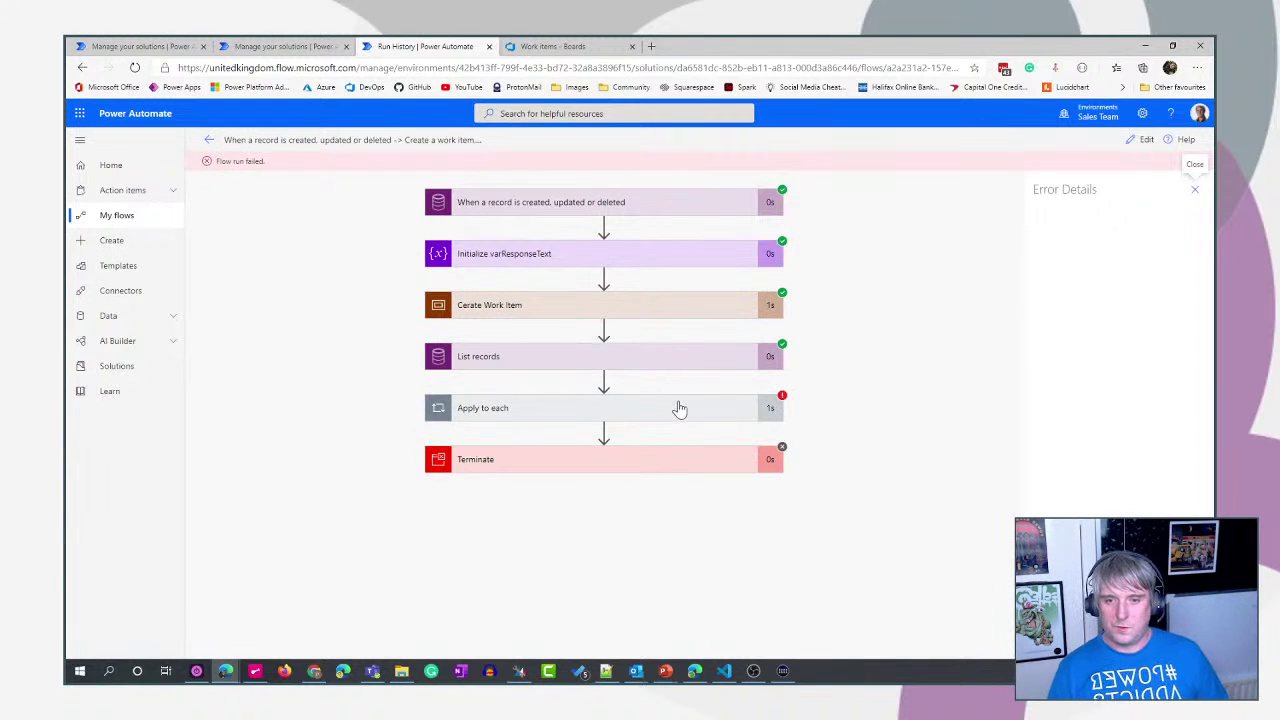
- Examine the error details, inputs and outputs of the Post comment to DevOps action inside Apply to each
click(680, 407)
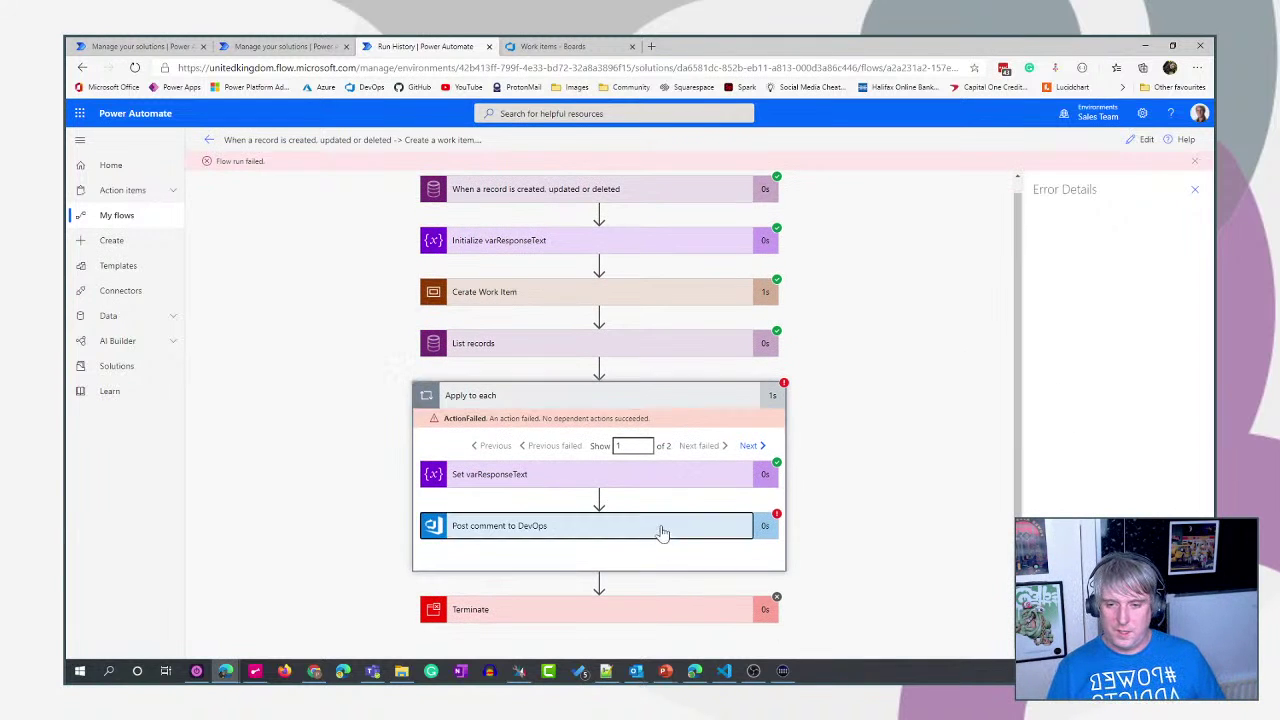
click(663, 528)
scroll(948, 376, down, 2)
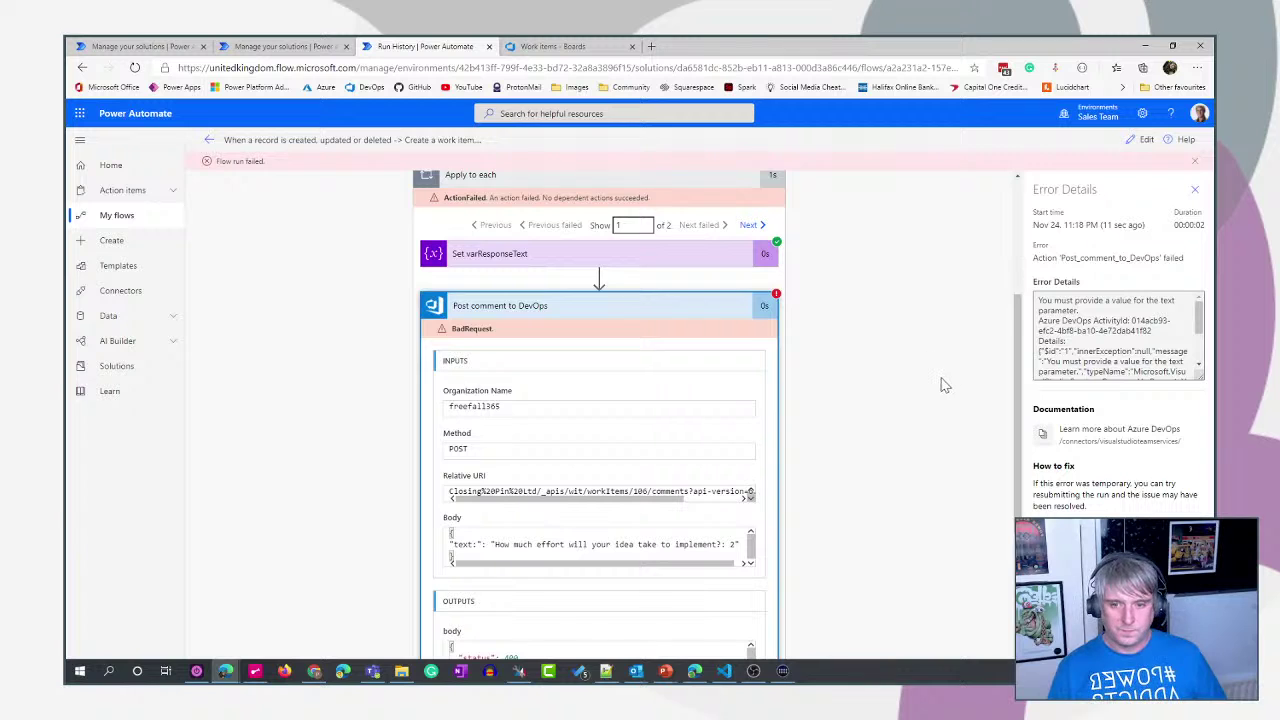
scroll(945, 385, down, 2)
scroll(945, 385, down, 1)
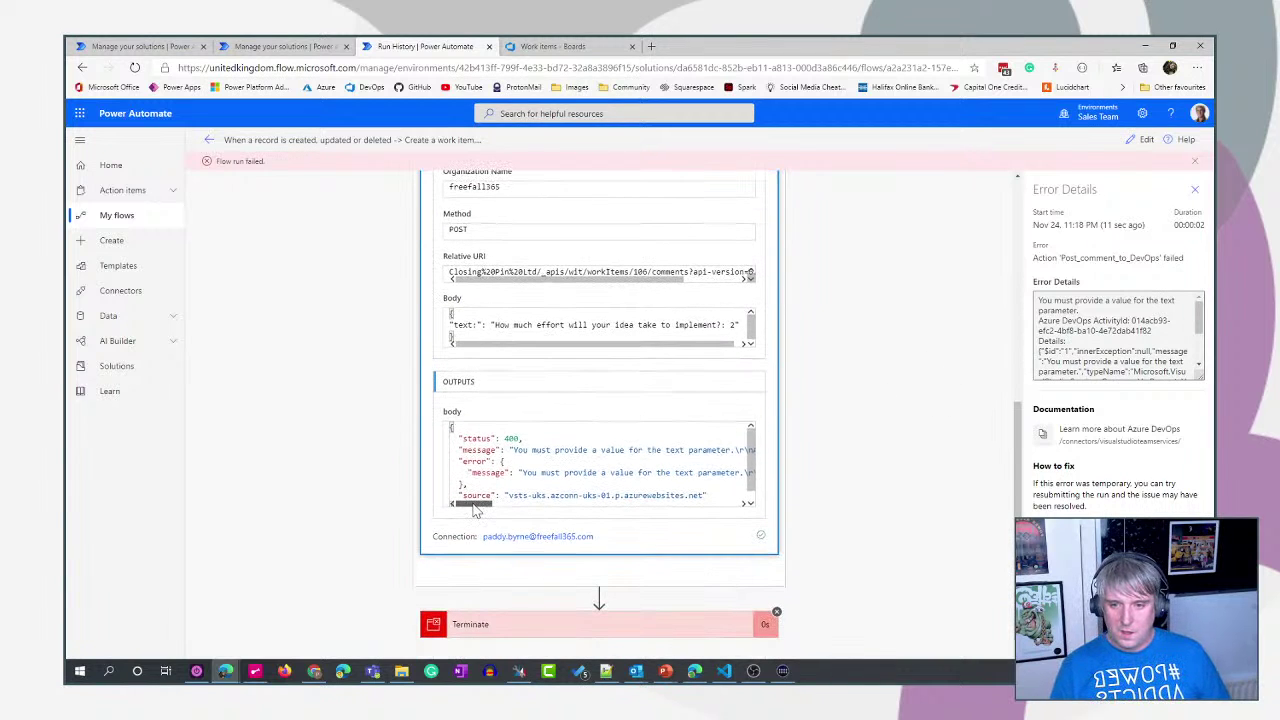
drag(472, 505, 446, 523)
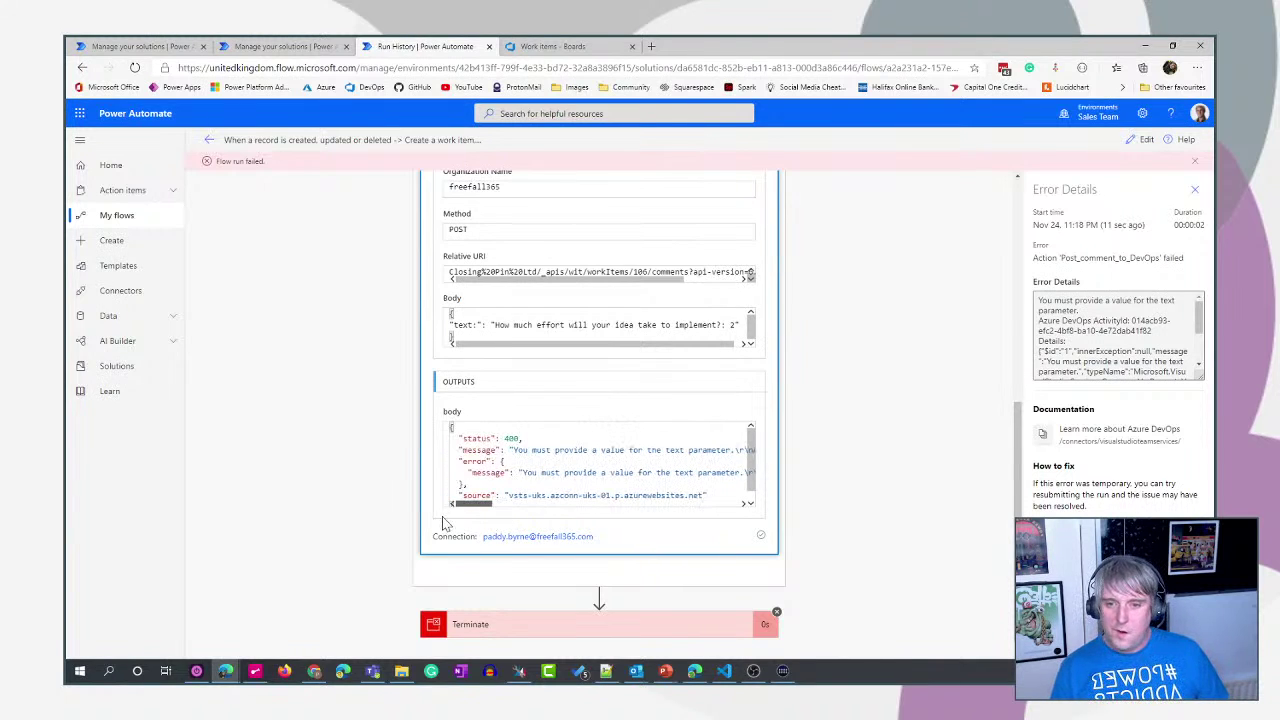
- Reopen the flow for editing and replace the Post comment to DevOps body with JSON whose "text" key holds the varResponsesText variable
click(1140, 143)
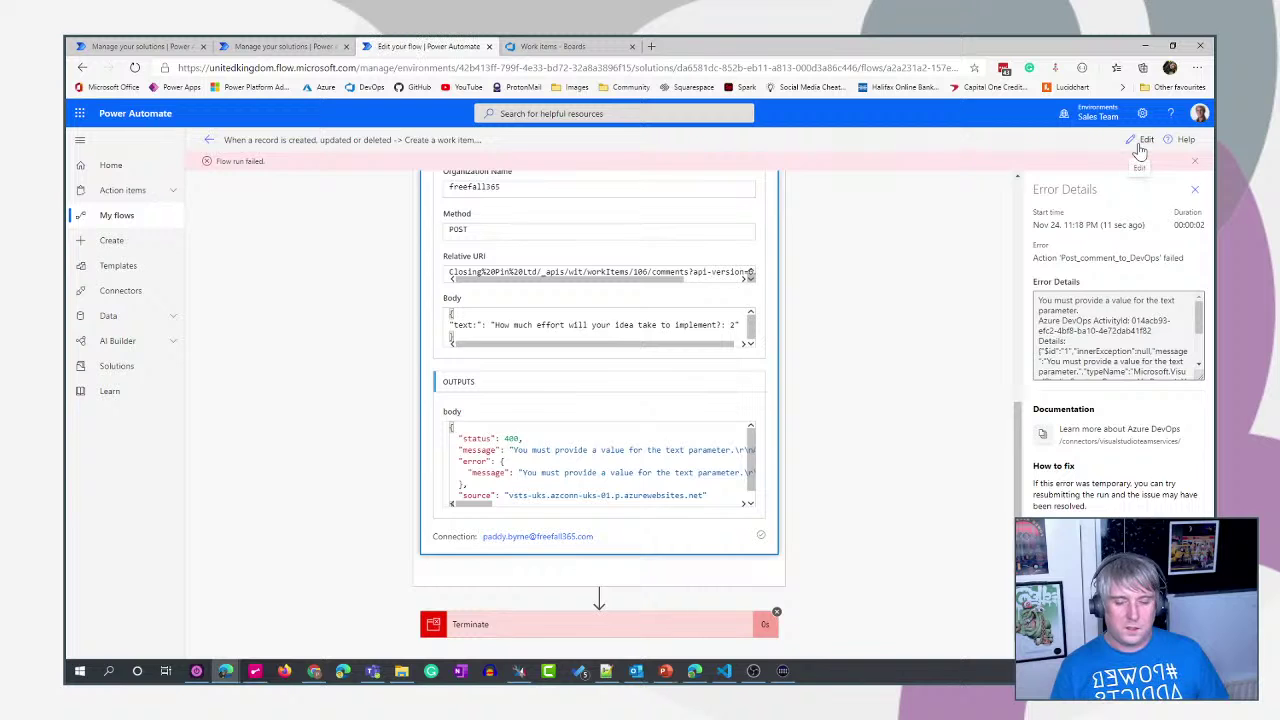
scroll(968, 430, down, 3)
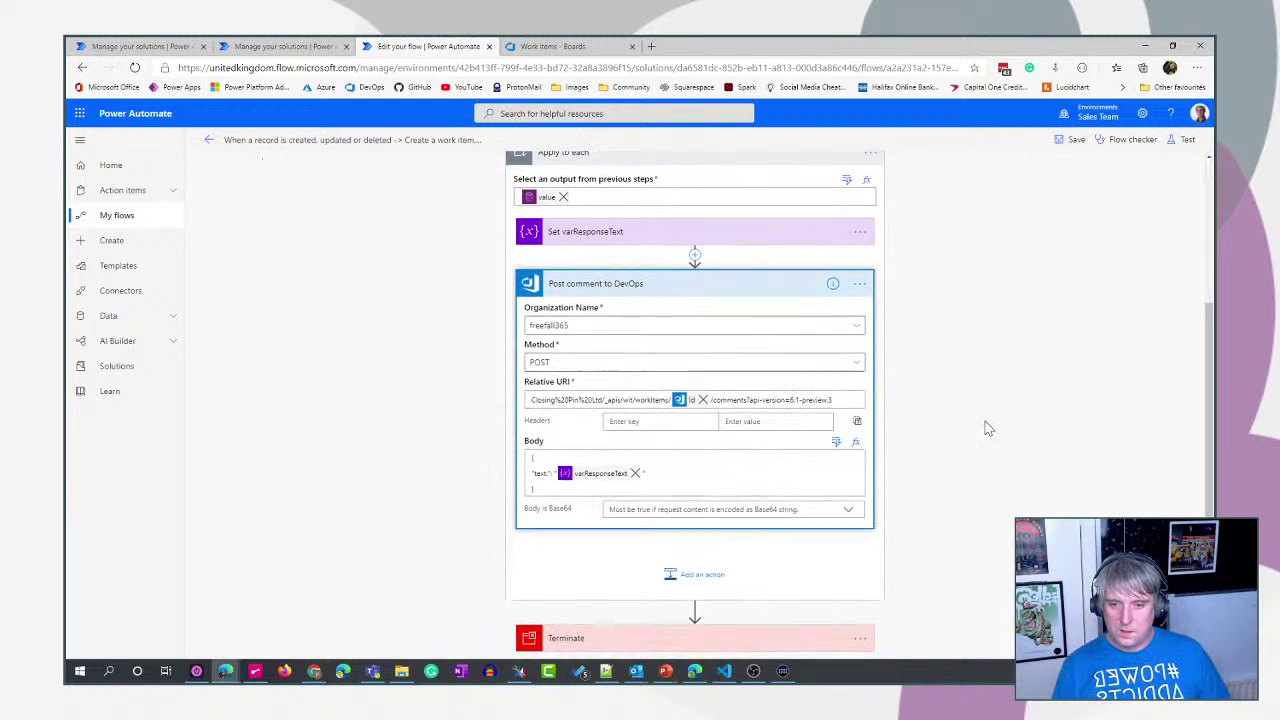
click(556, 473)
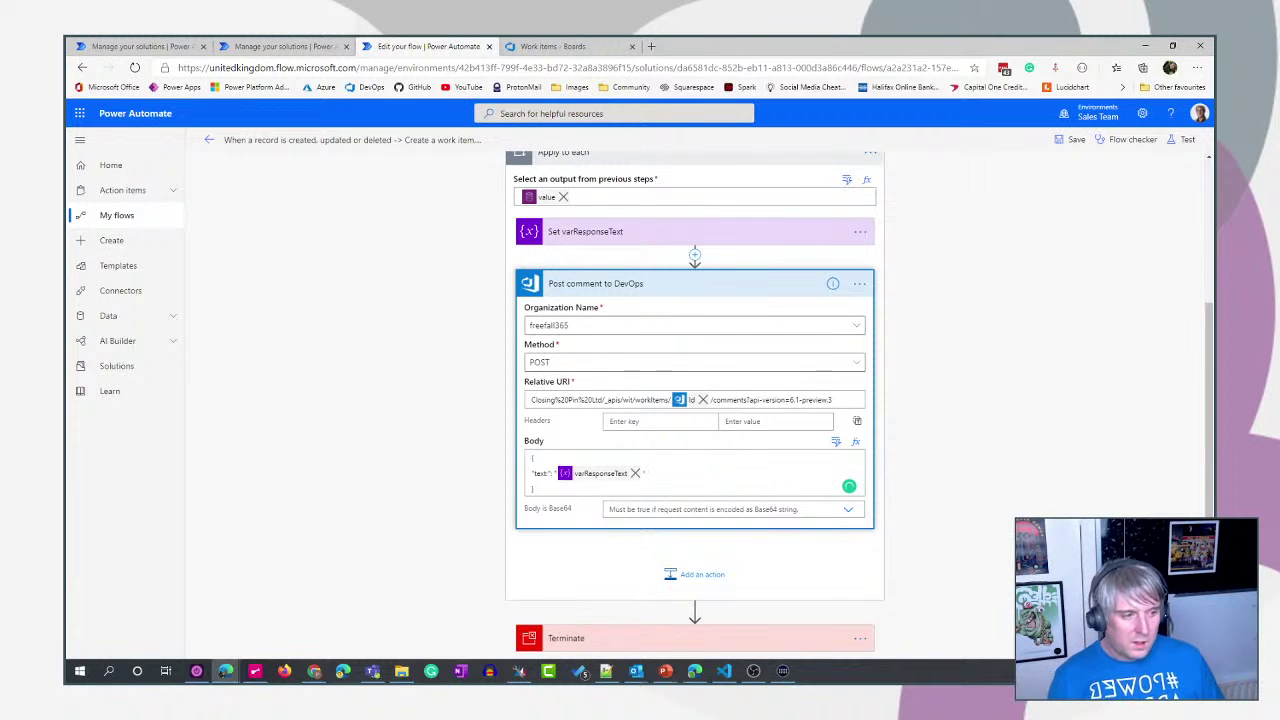
text(")
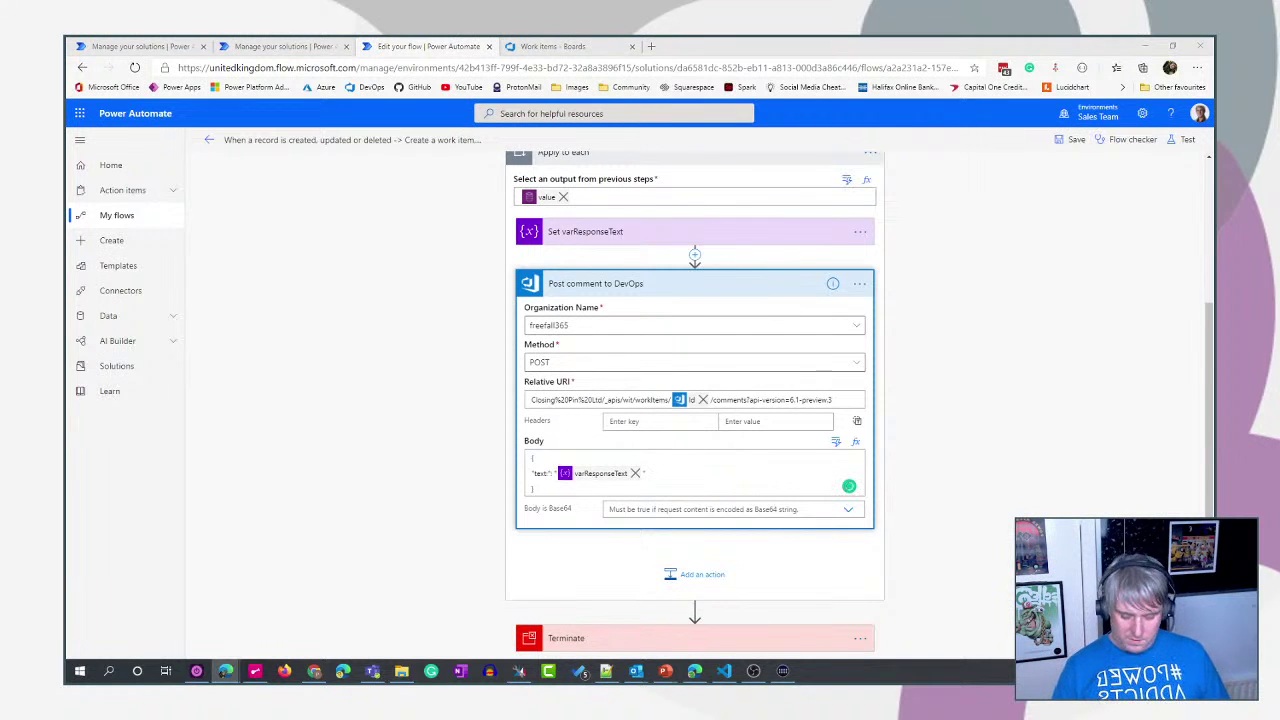
click(547, 490)
drag(547, 490, 517, 459)
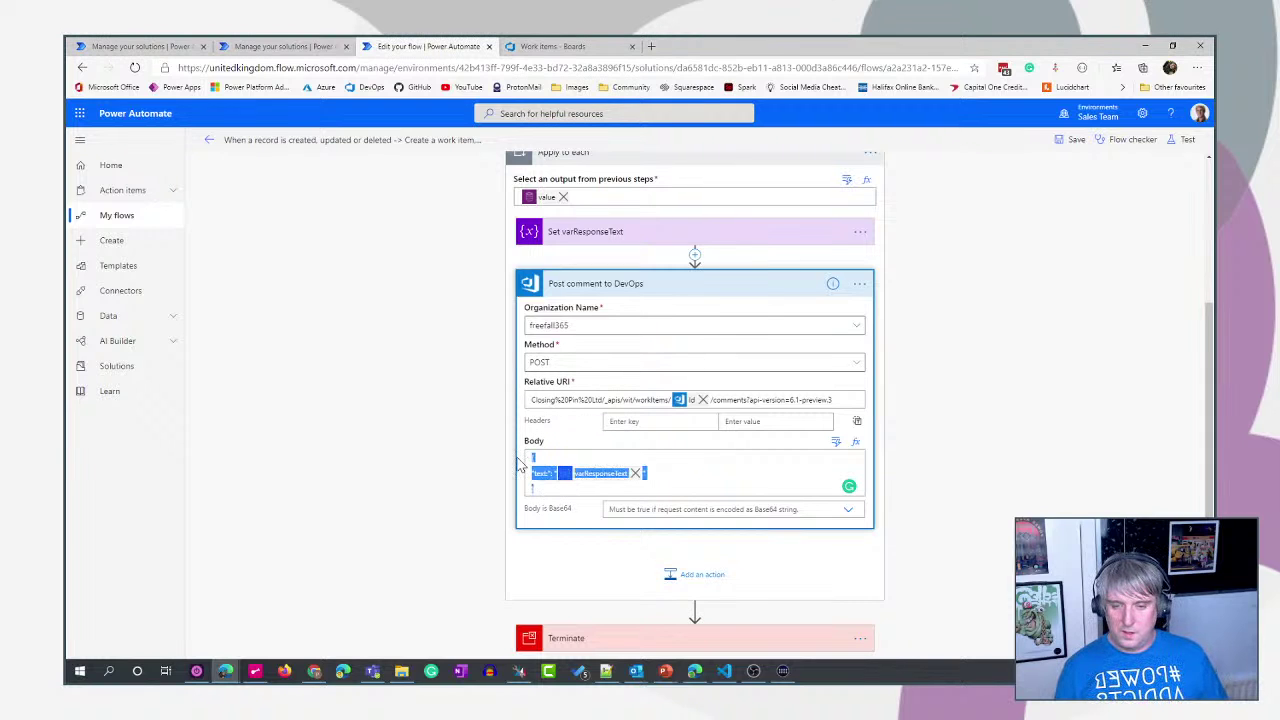
key(ctrl+v)
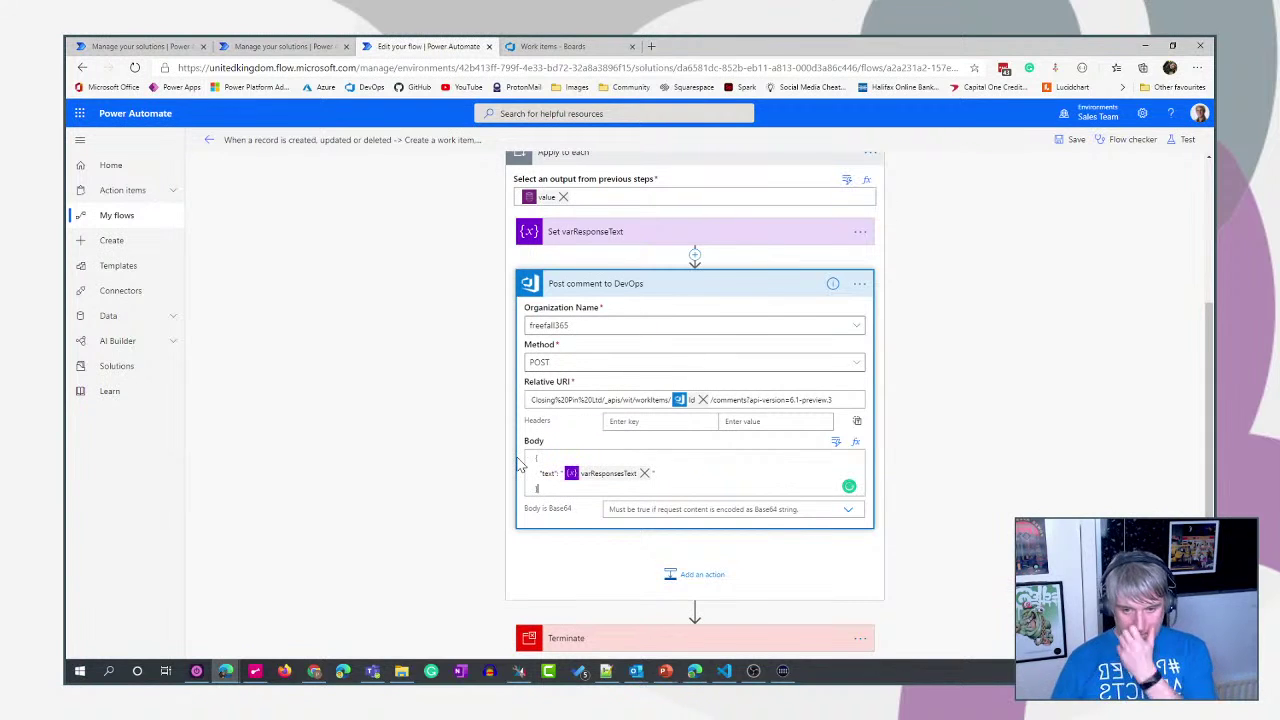
- Switch to Azure DevOps, refresh the work items list, and return to the flow editor
click(537, 45)
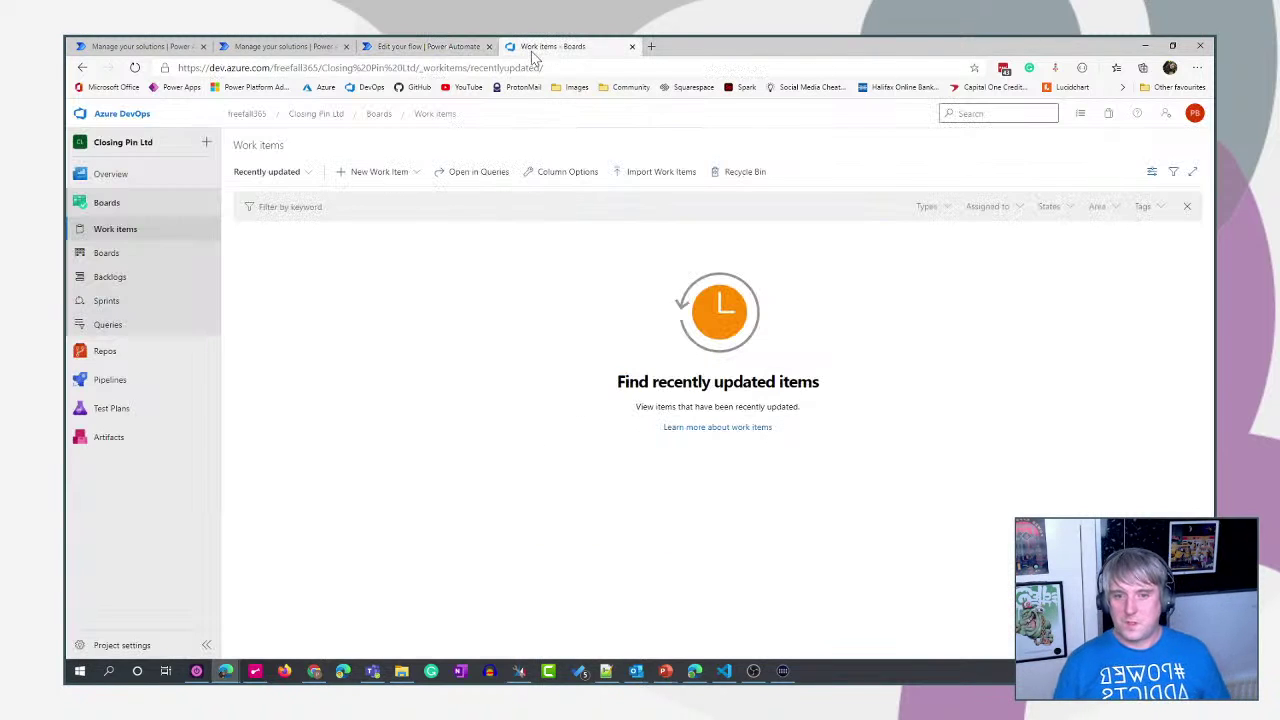
key(F5)
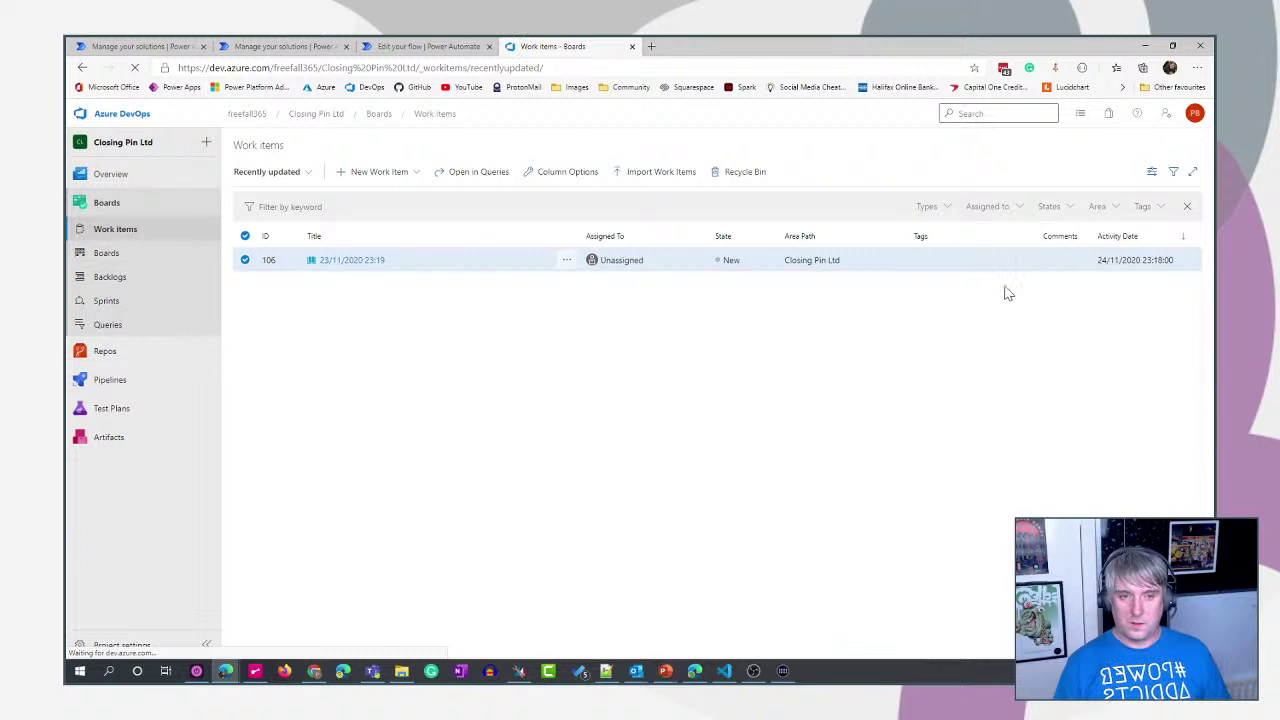
click(408, 47)
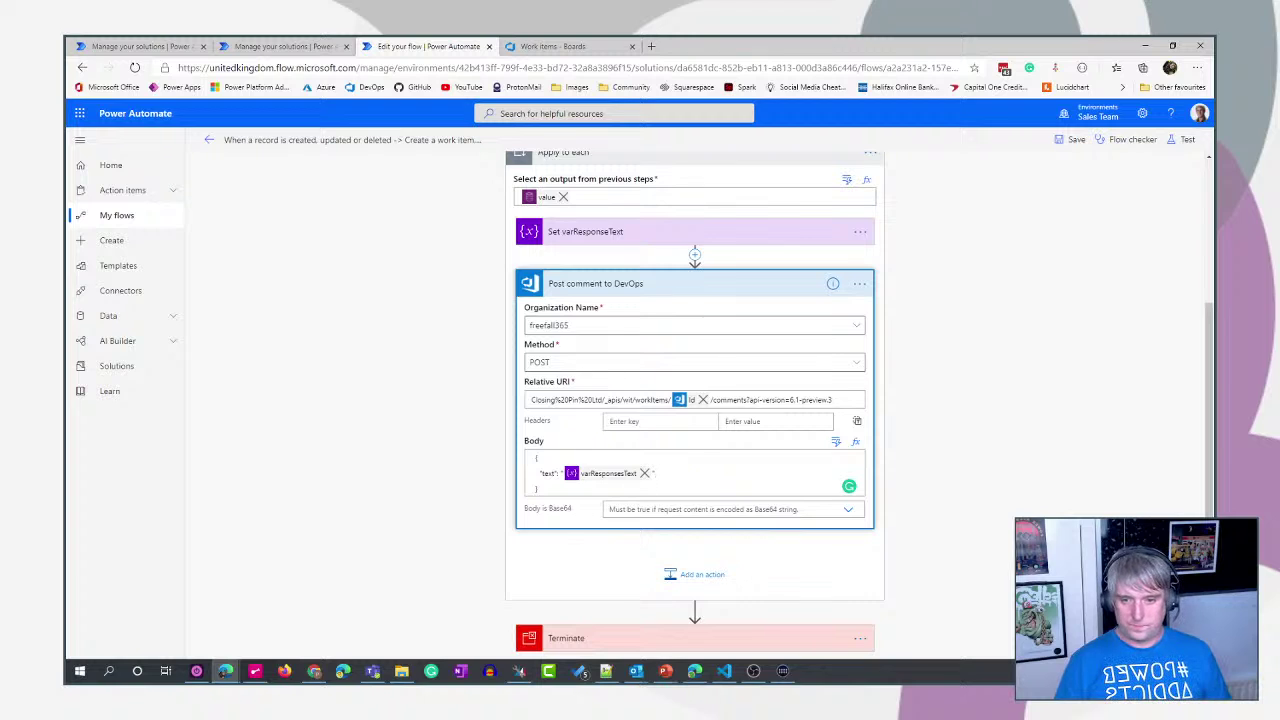
- Replace the varResponsesText token in the comment body with the varResponseText variable from the dynamic values
click(644, 473)
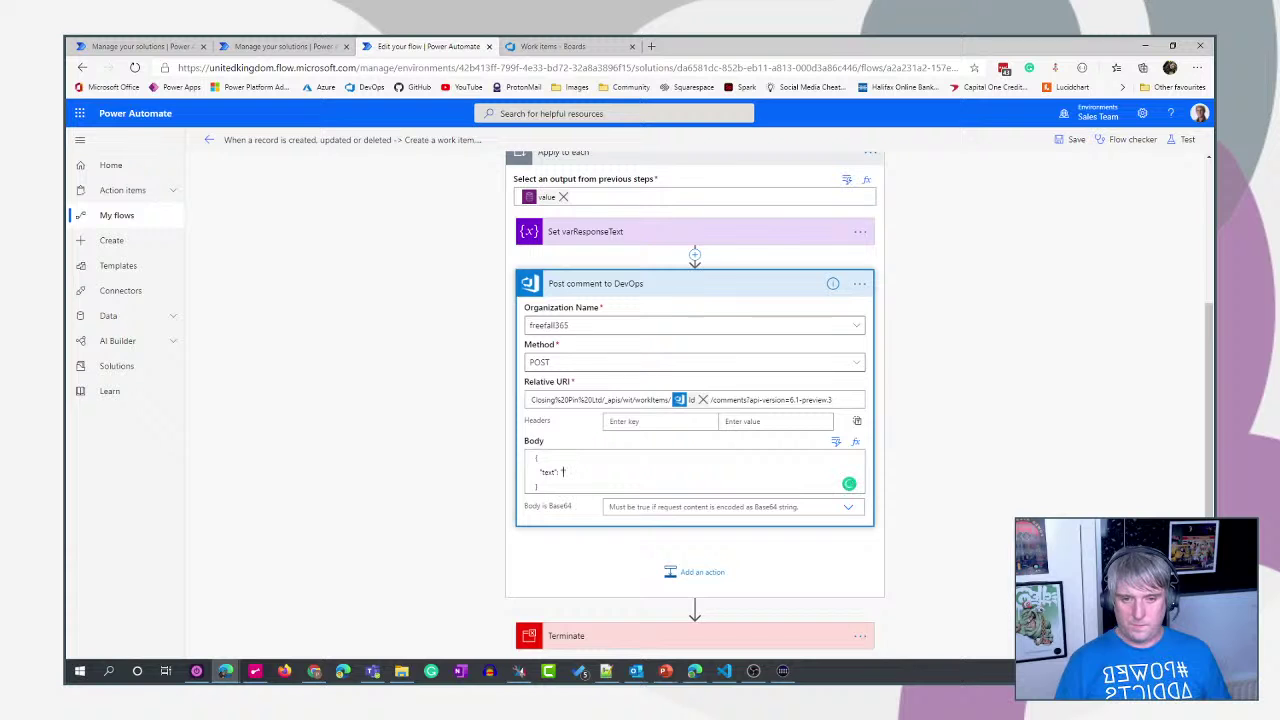
click(835, 442)
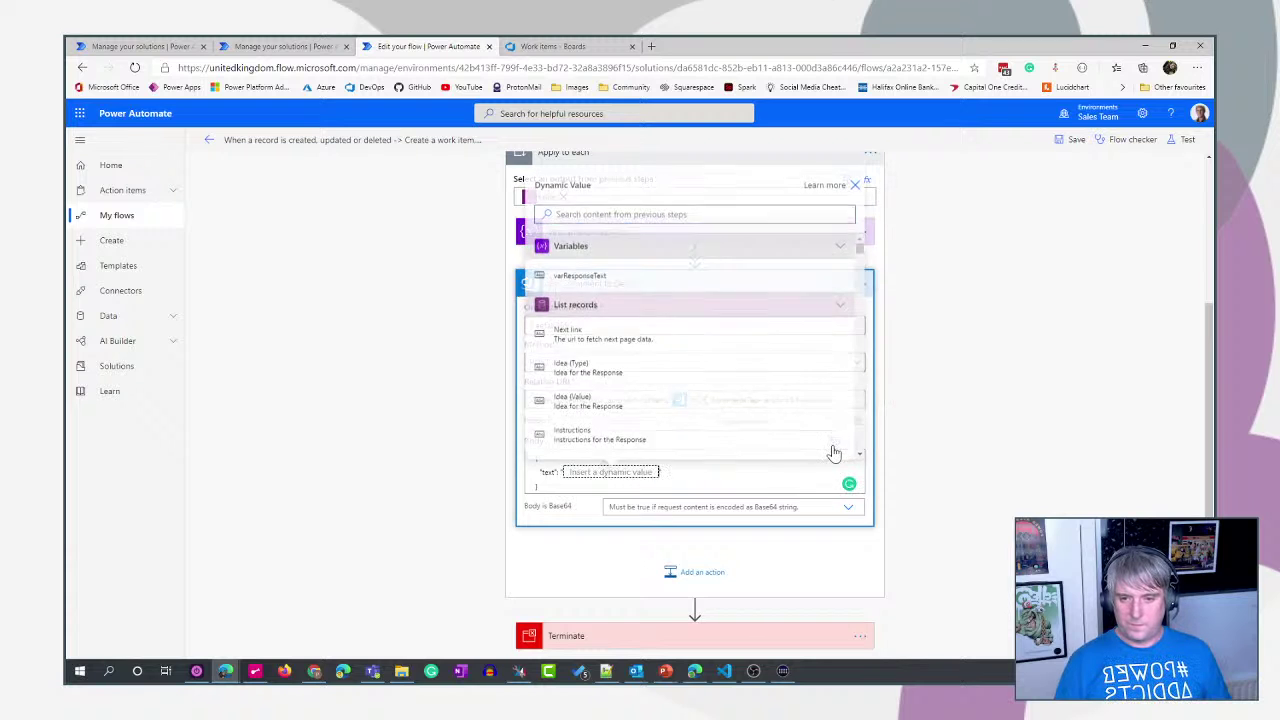
click(634, 286)
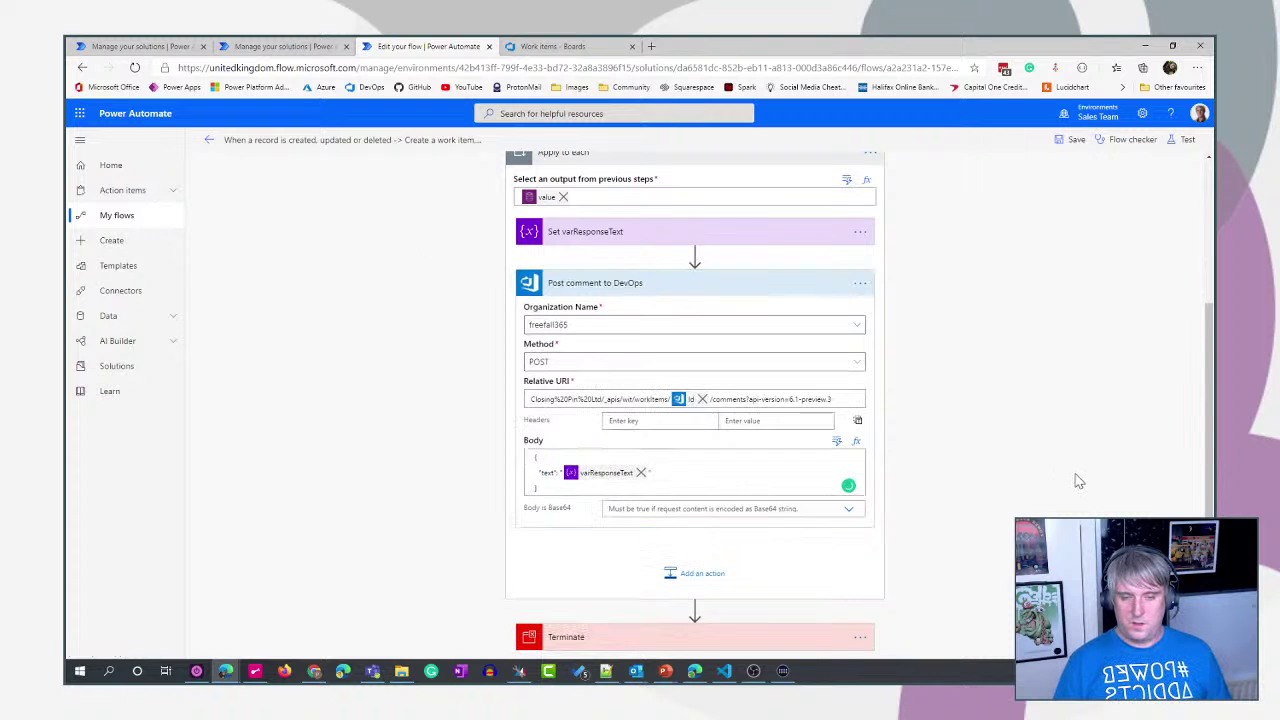
- Save and test the flow using data from the most recent failed test run
scroll(1078, 481, up, 2)
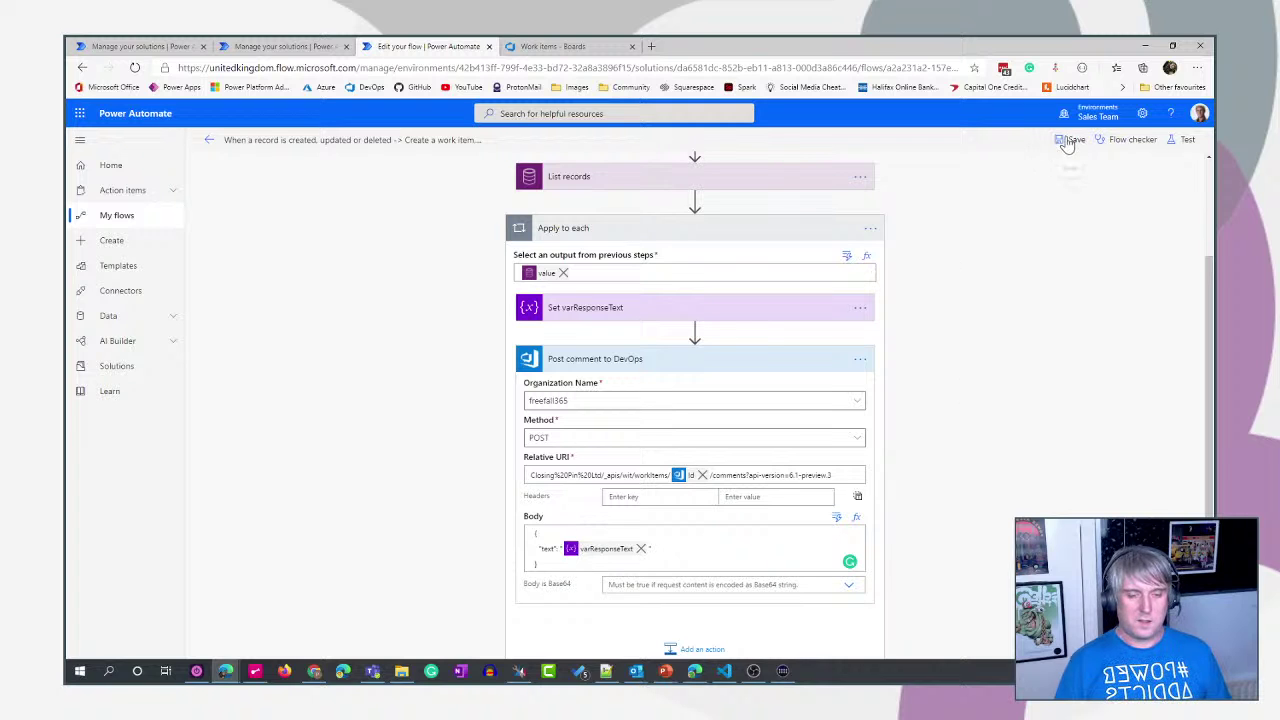
click(1175, 141)
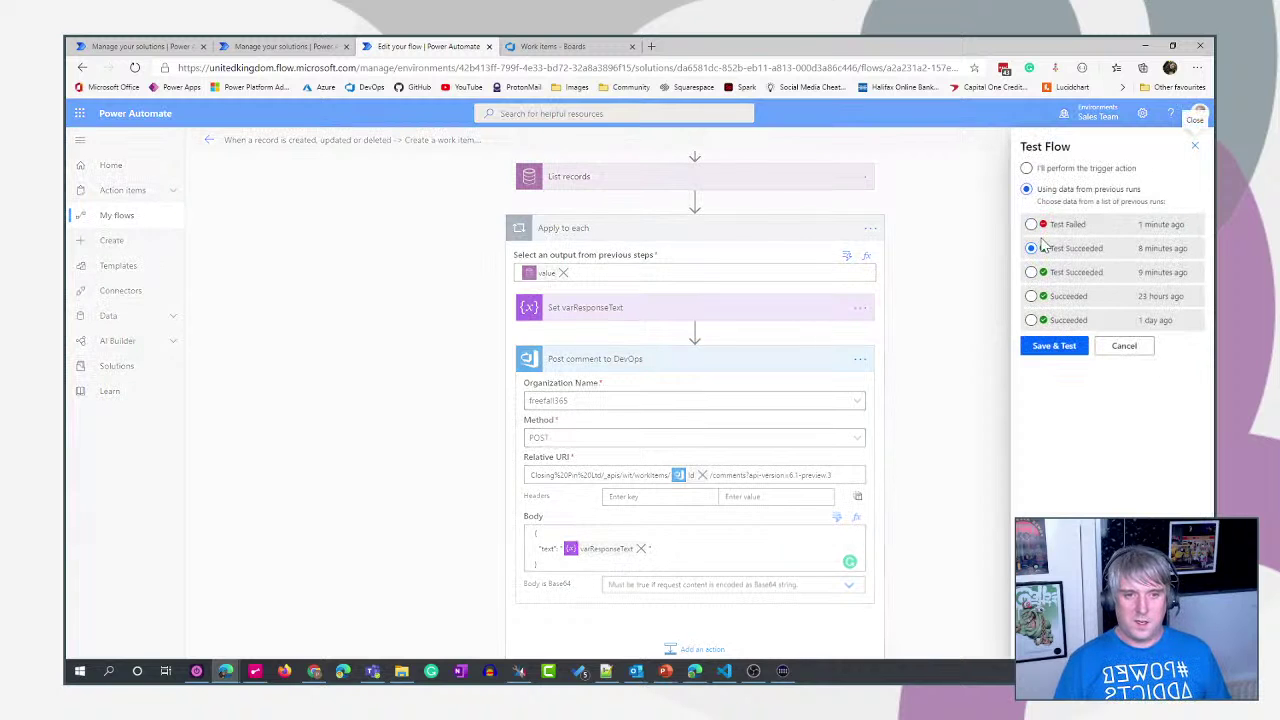
click(1032, 225)
click(1060, 347)
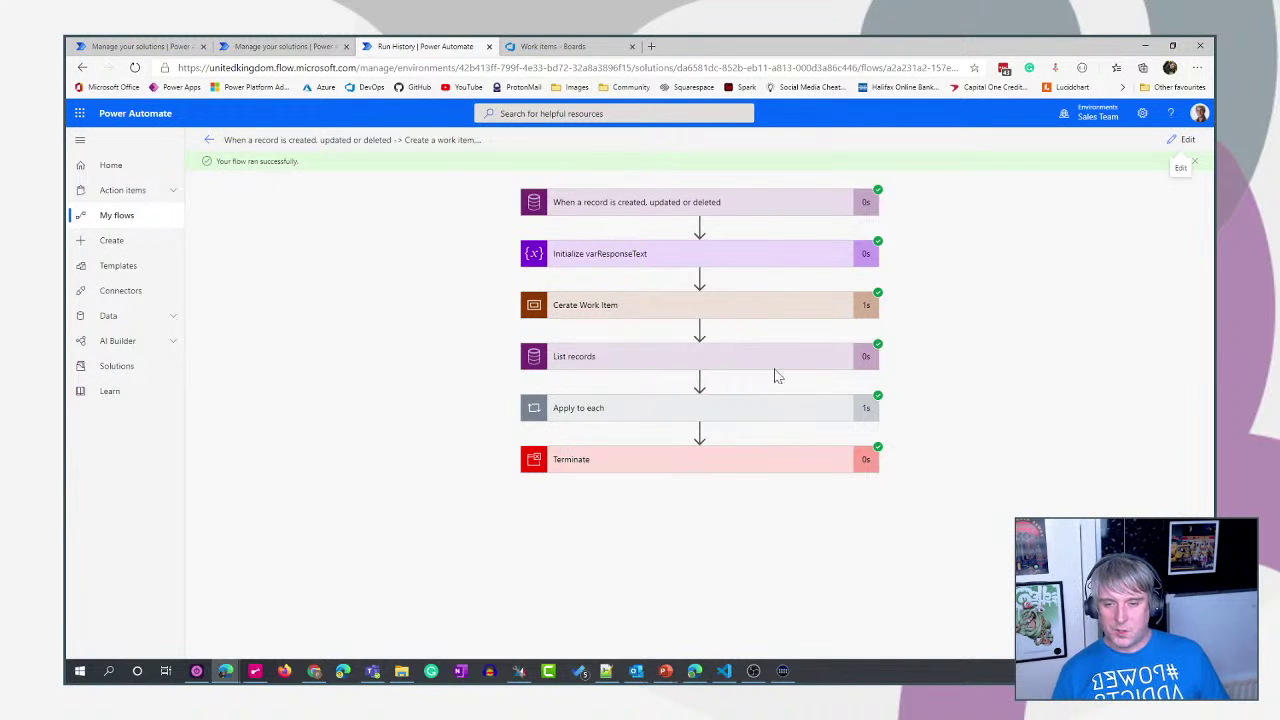
- Switch to Azure DevOps, refresh the work items list, and open work item 107 to check its discussion comments
click(578, 45)
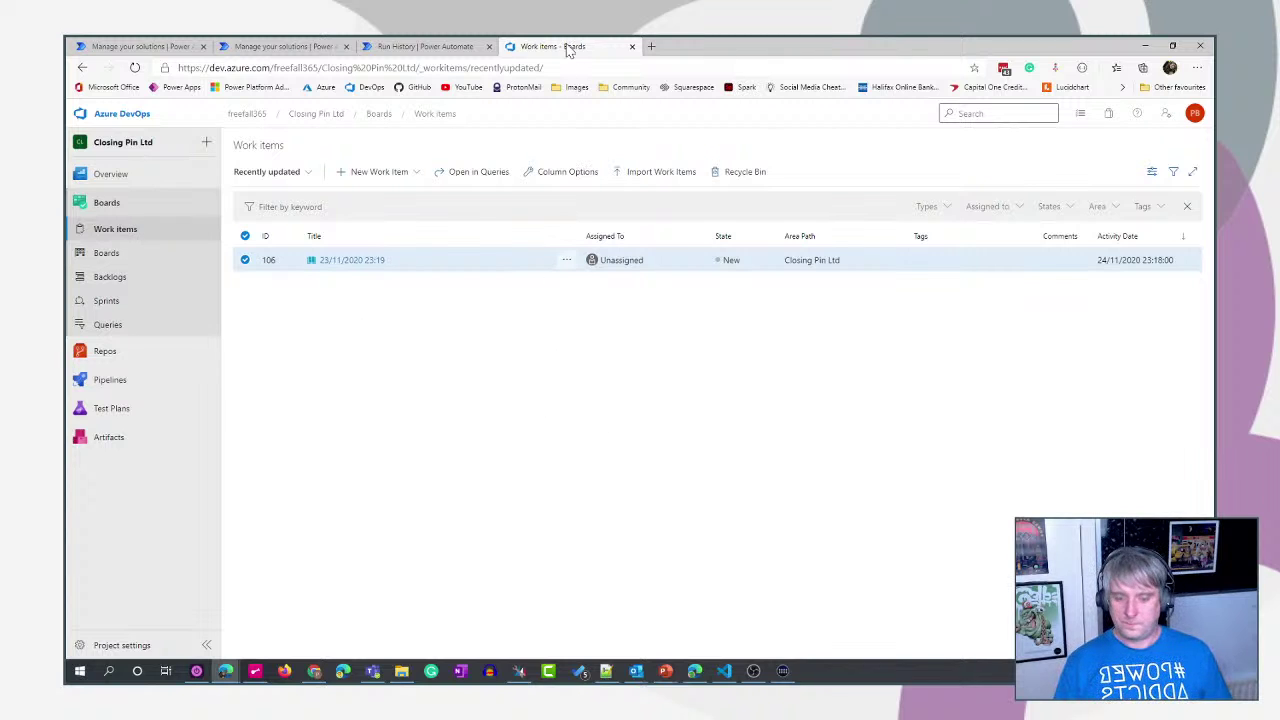
key(F5)
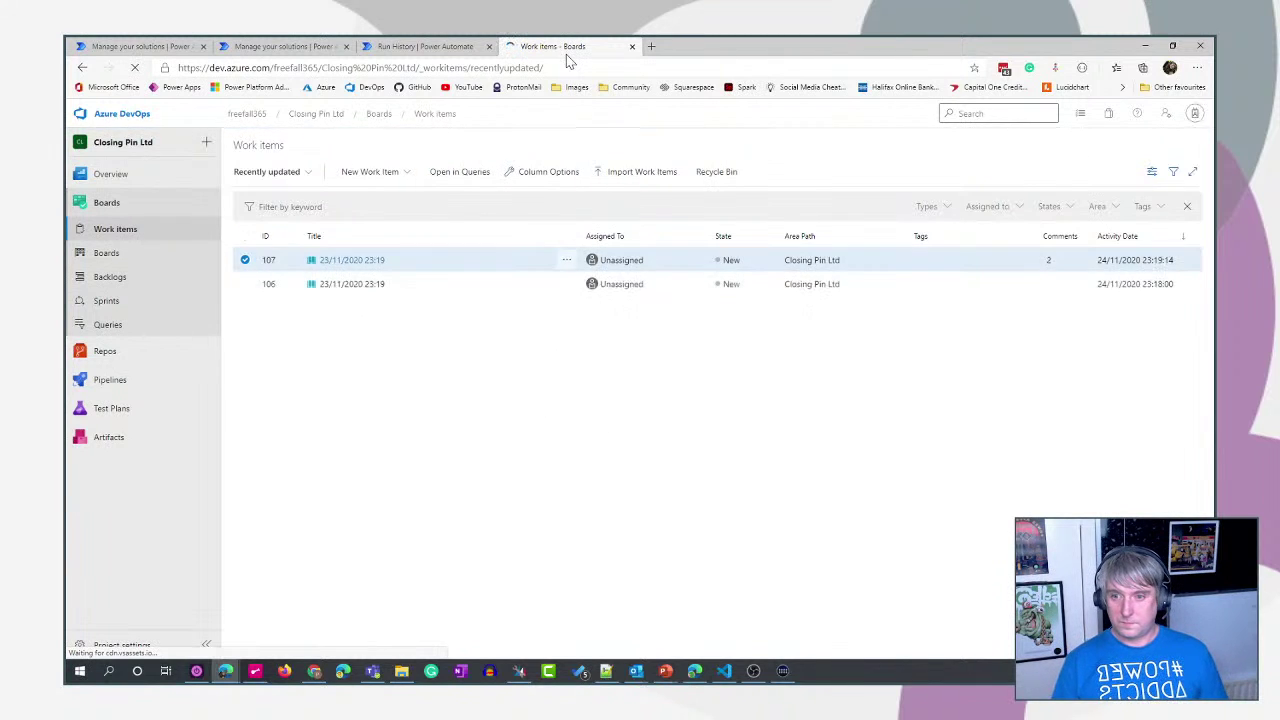
click(346, 262)
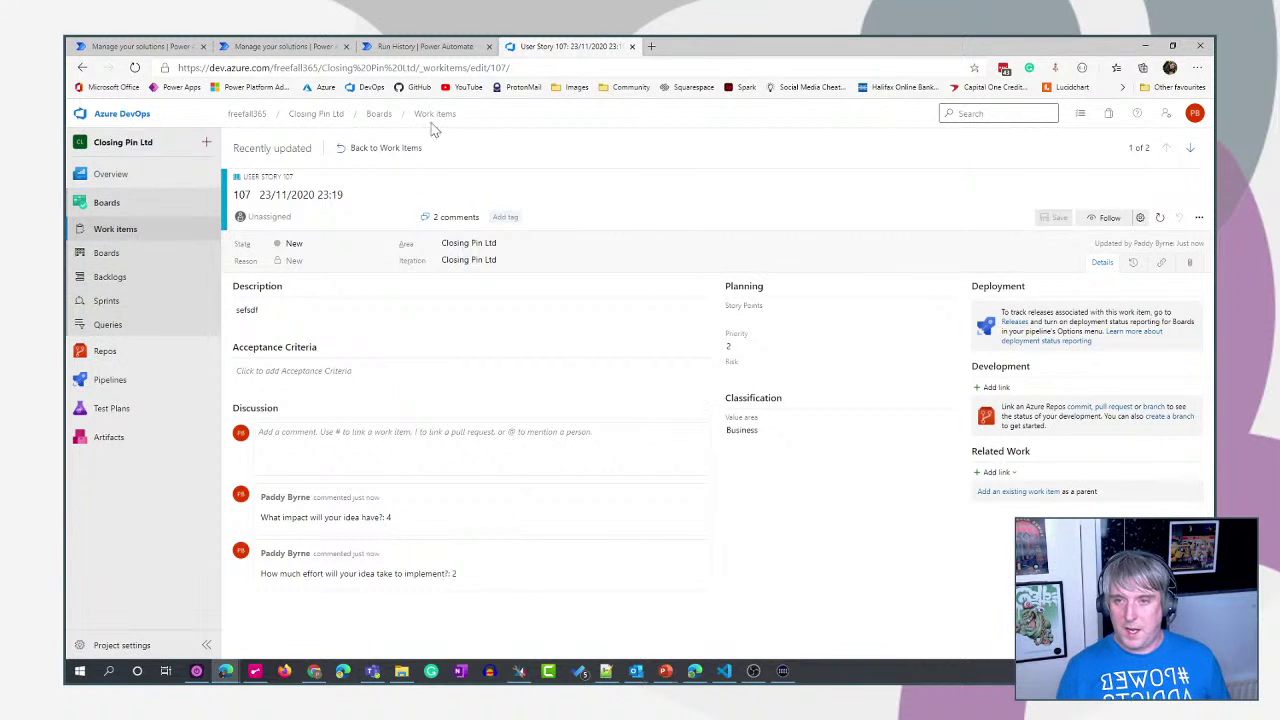
- Return to the flow run and inspect the Post comment to DevOps inputs inside Apply to each
click(414, 46)
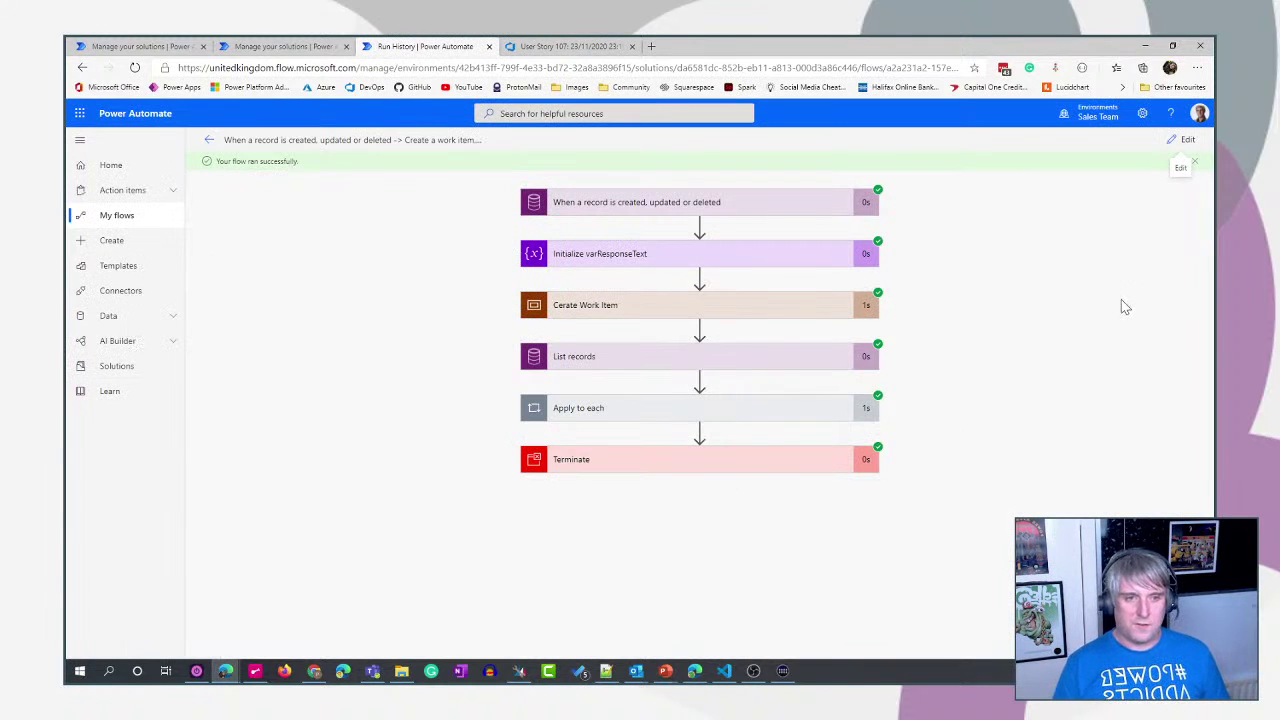
click(784, 412)
click(777, 519)
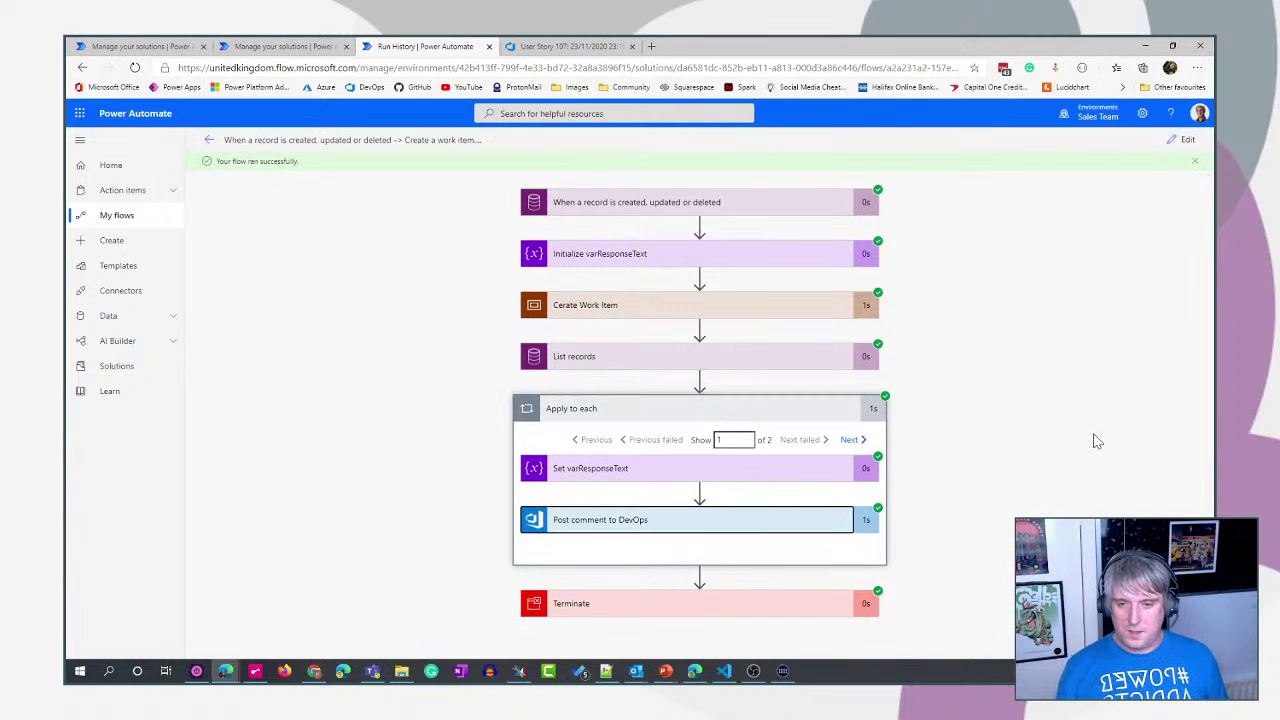
scroll(740, 480, up, 3)
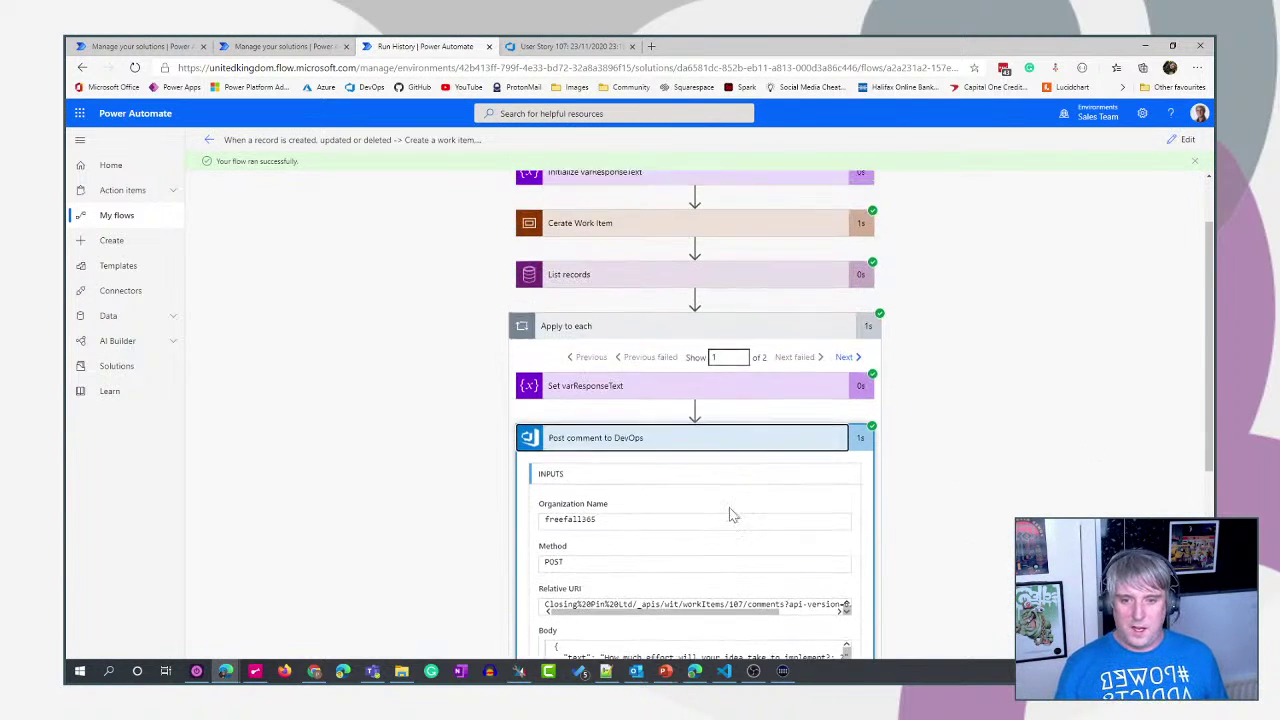
- Reopen the flow for editing and review the "text" key in the Post comment to DevOps body
click(1183, 141)
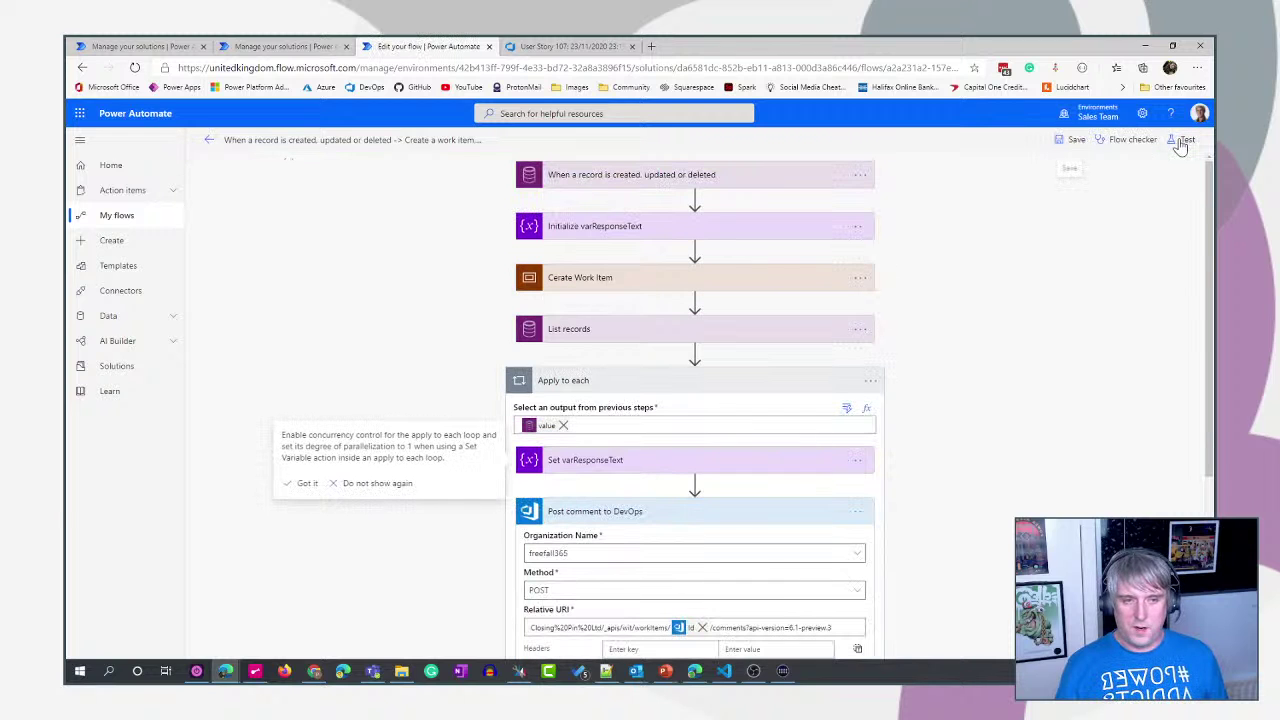
scroll(926, 500, down, 5)
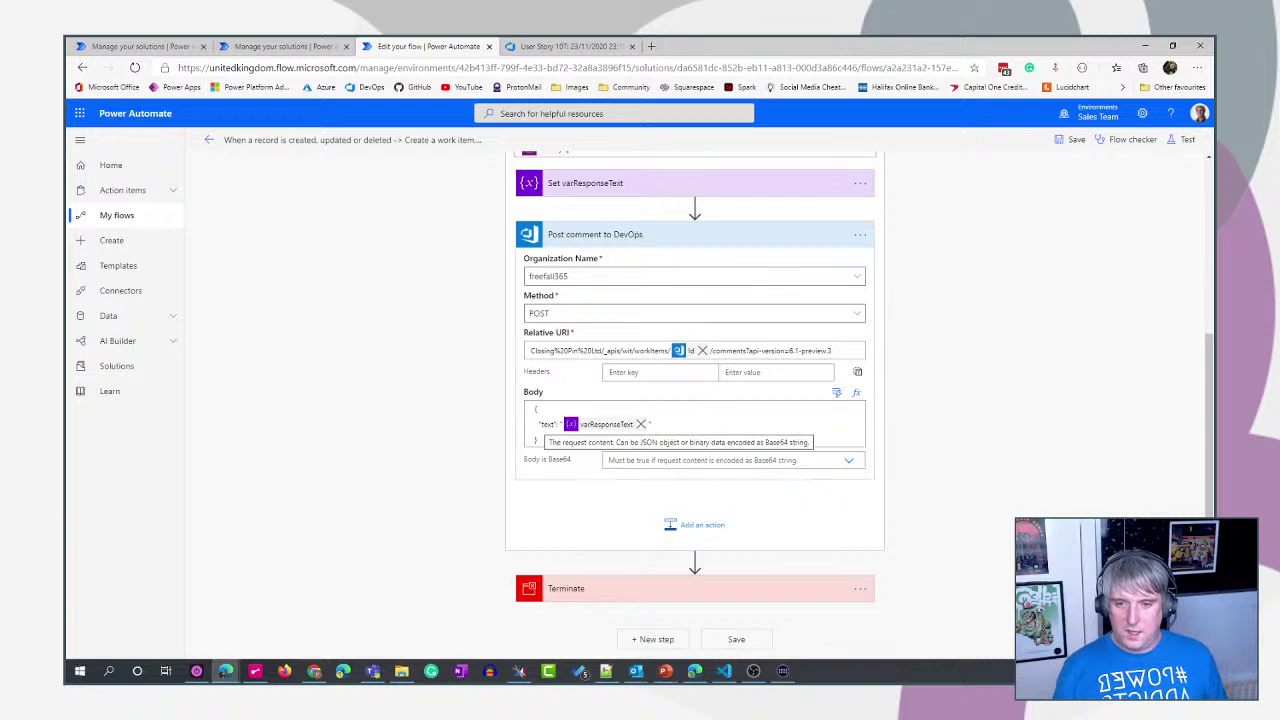
click(556, 424)
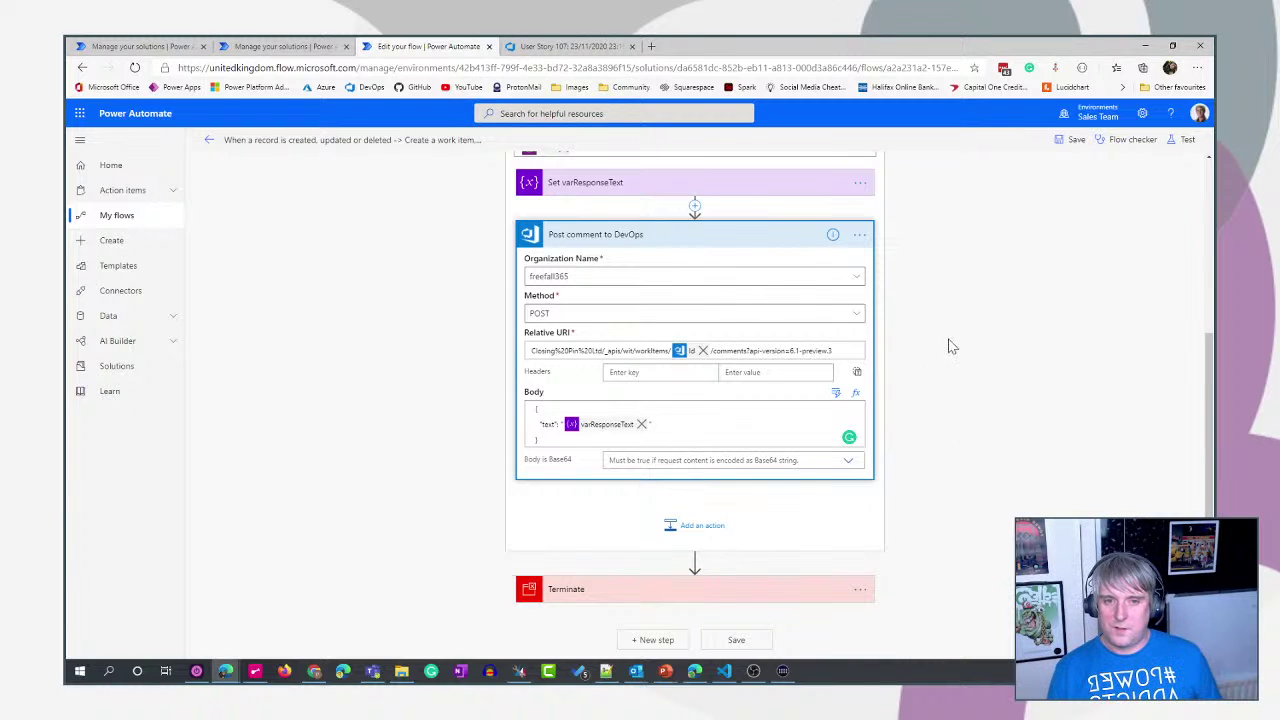
scroll(1017, 404, up, 3)
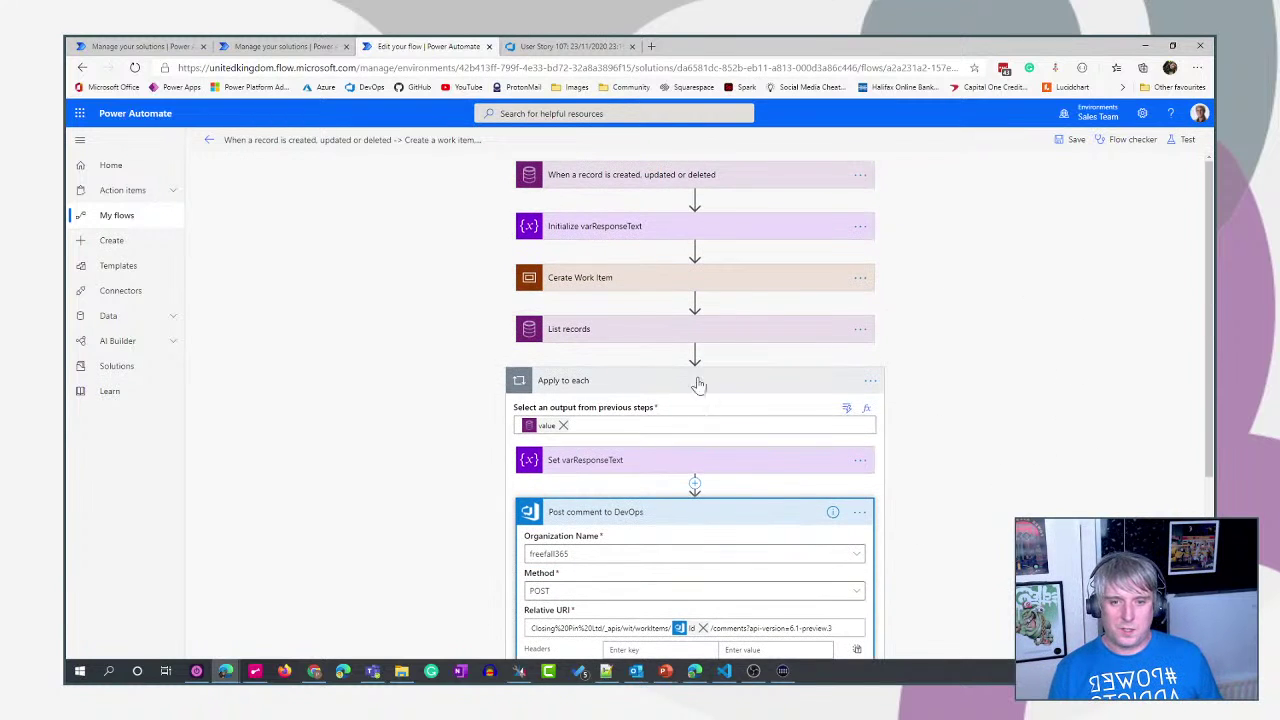
- Collapse the Apply to each loop, check the submitted idea's answers and attachment in Microsoft Teams, and return to the flow editor
click(792, 378)
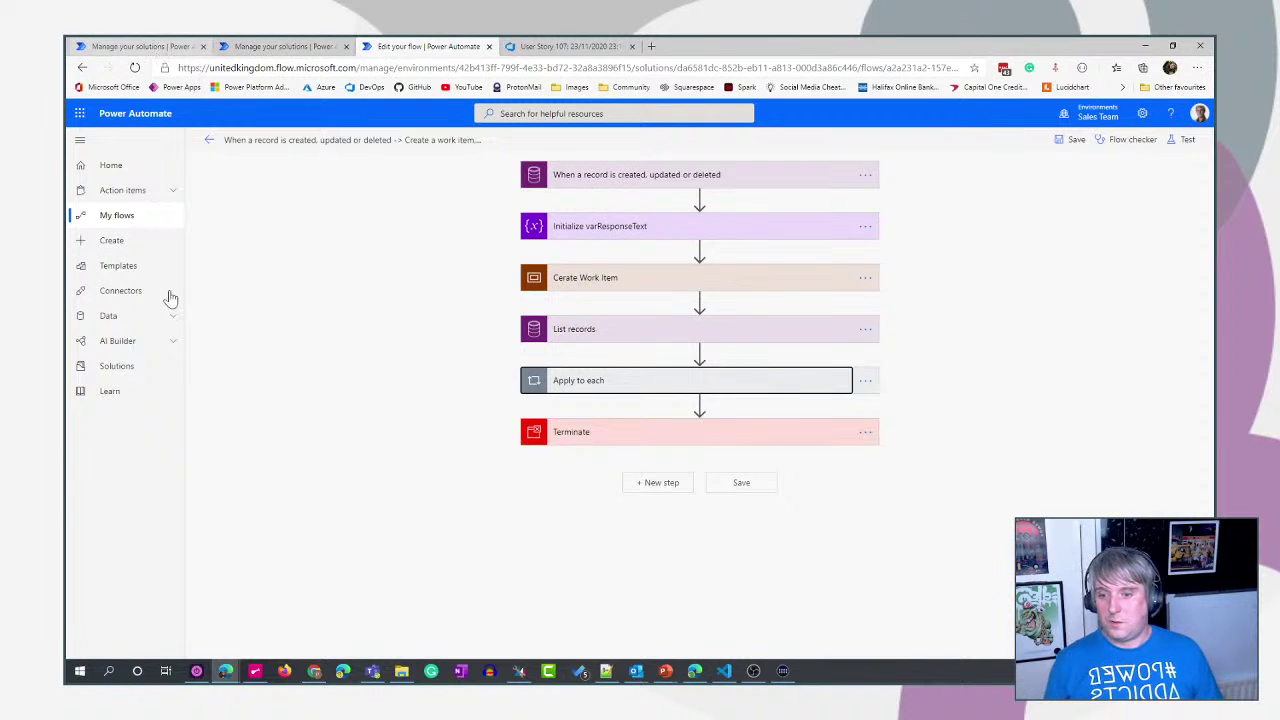
click(372, 671)
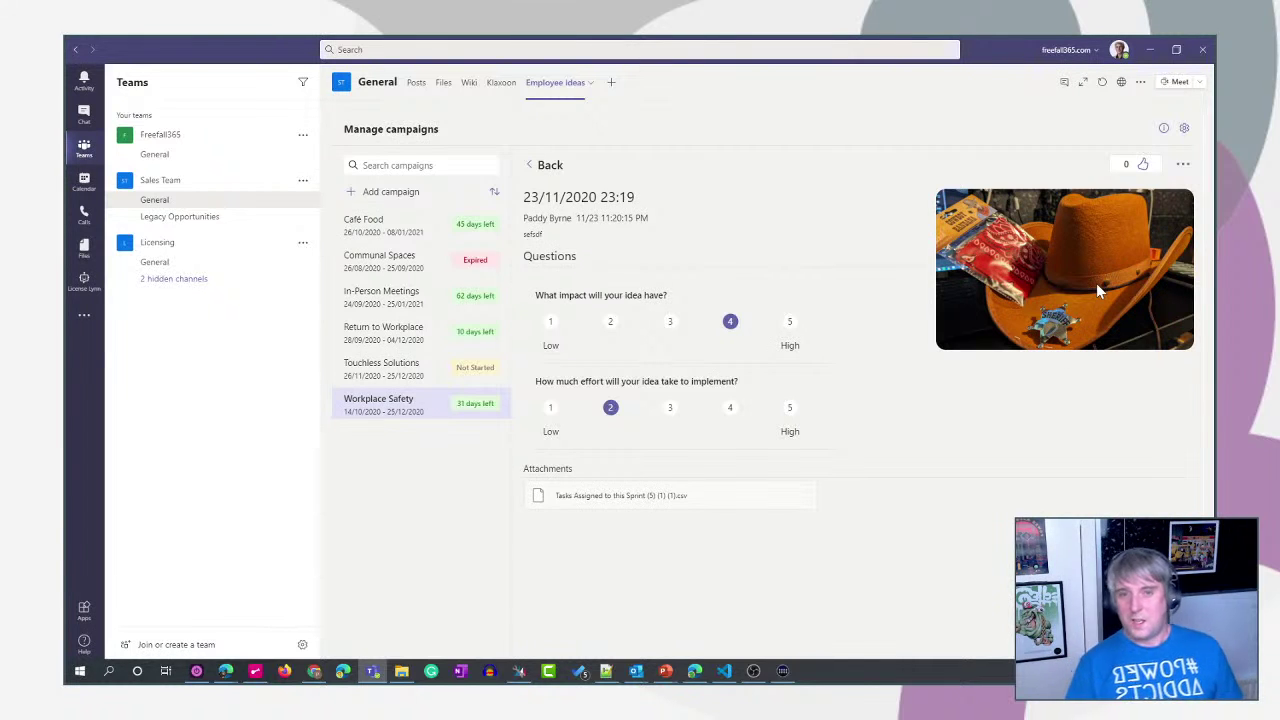
key(alt+Tab)
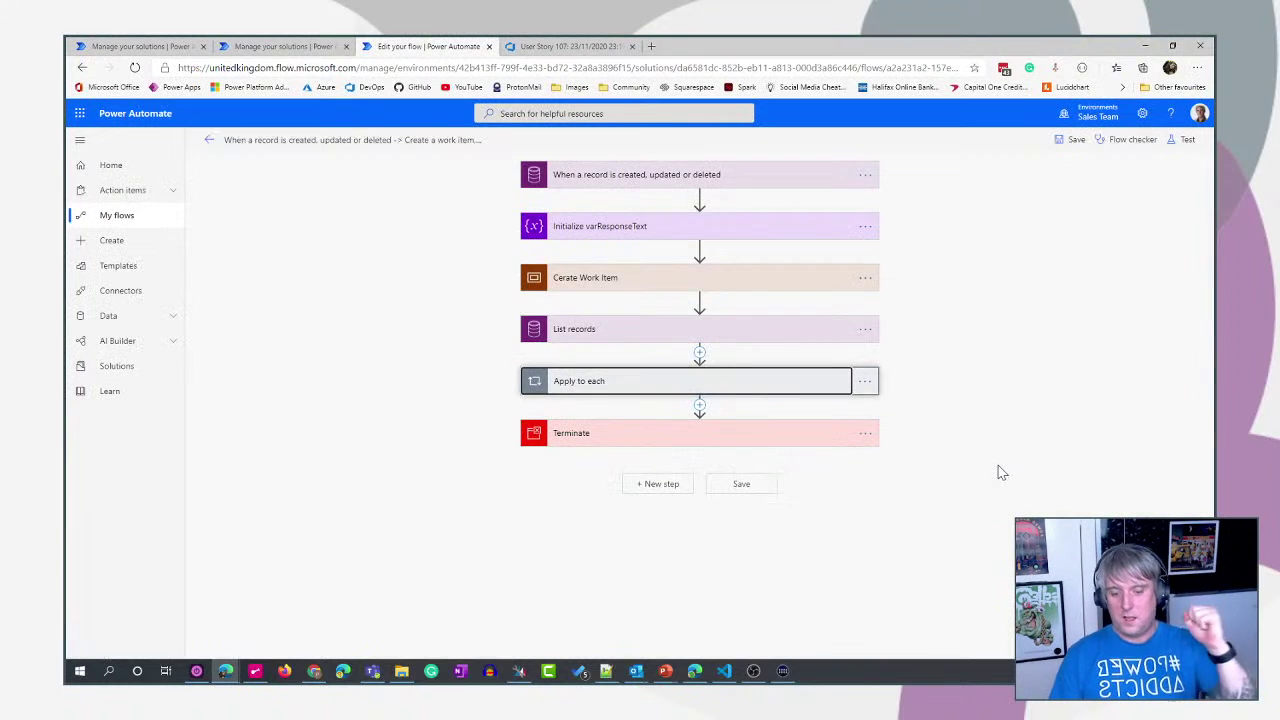